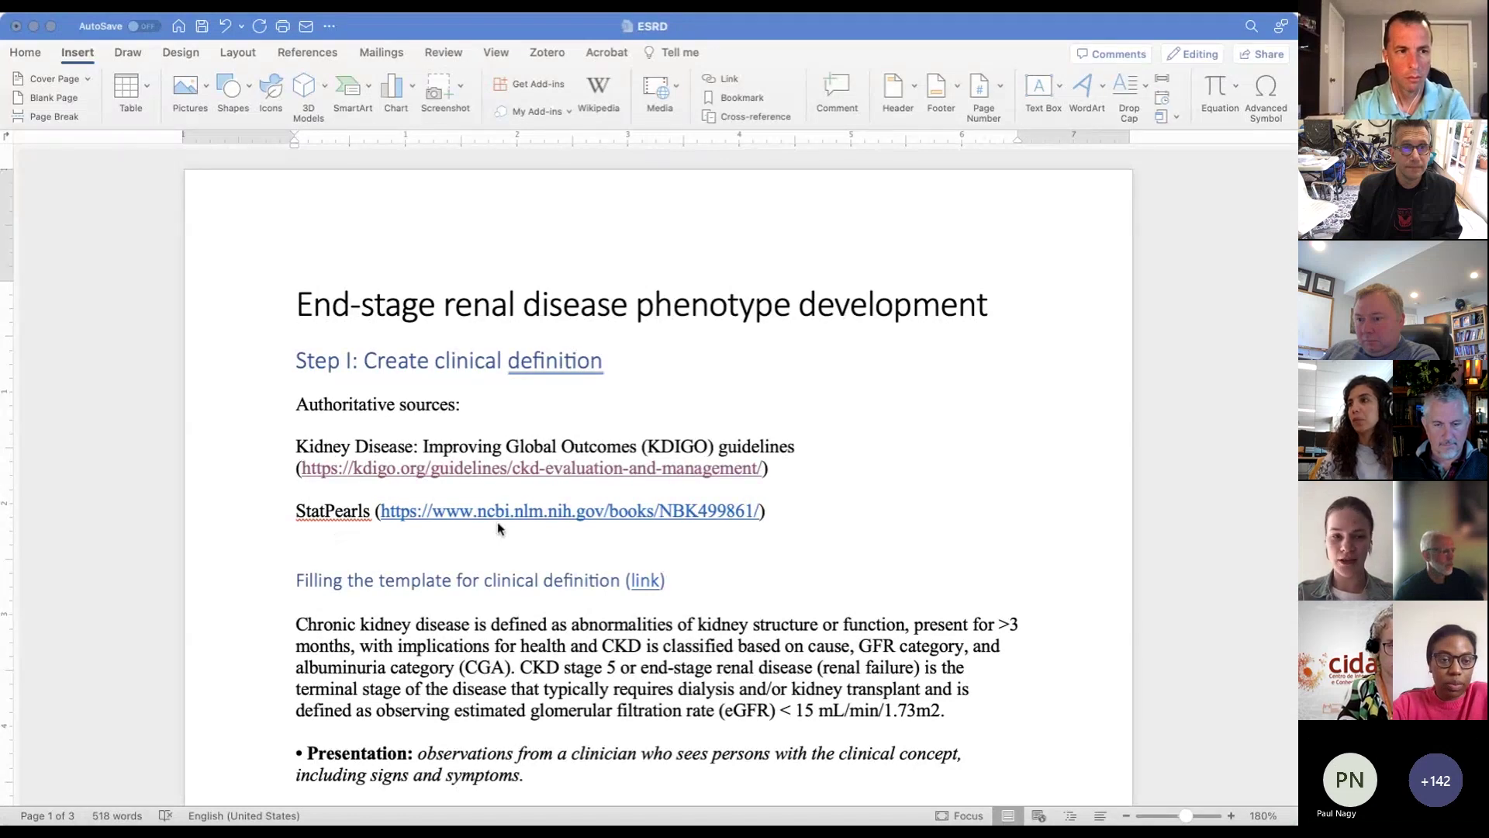
Step: Review the authoritative sources, the chronic kidney disease definition and the Presentation entry under Step I of the ESRD document
{"action": "scroll", "coordinate": [499, 527], "scroll_direction": "down", "scroll_amount": 2}
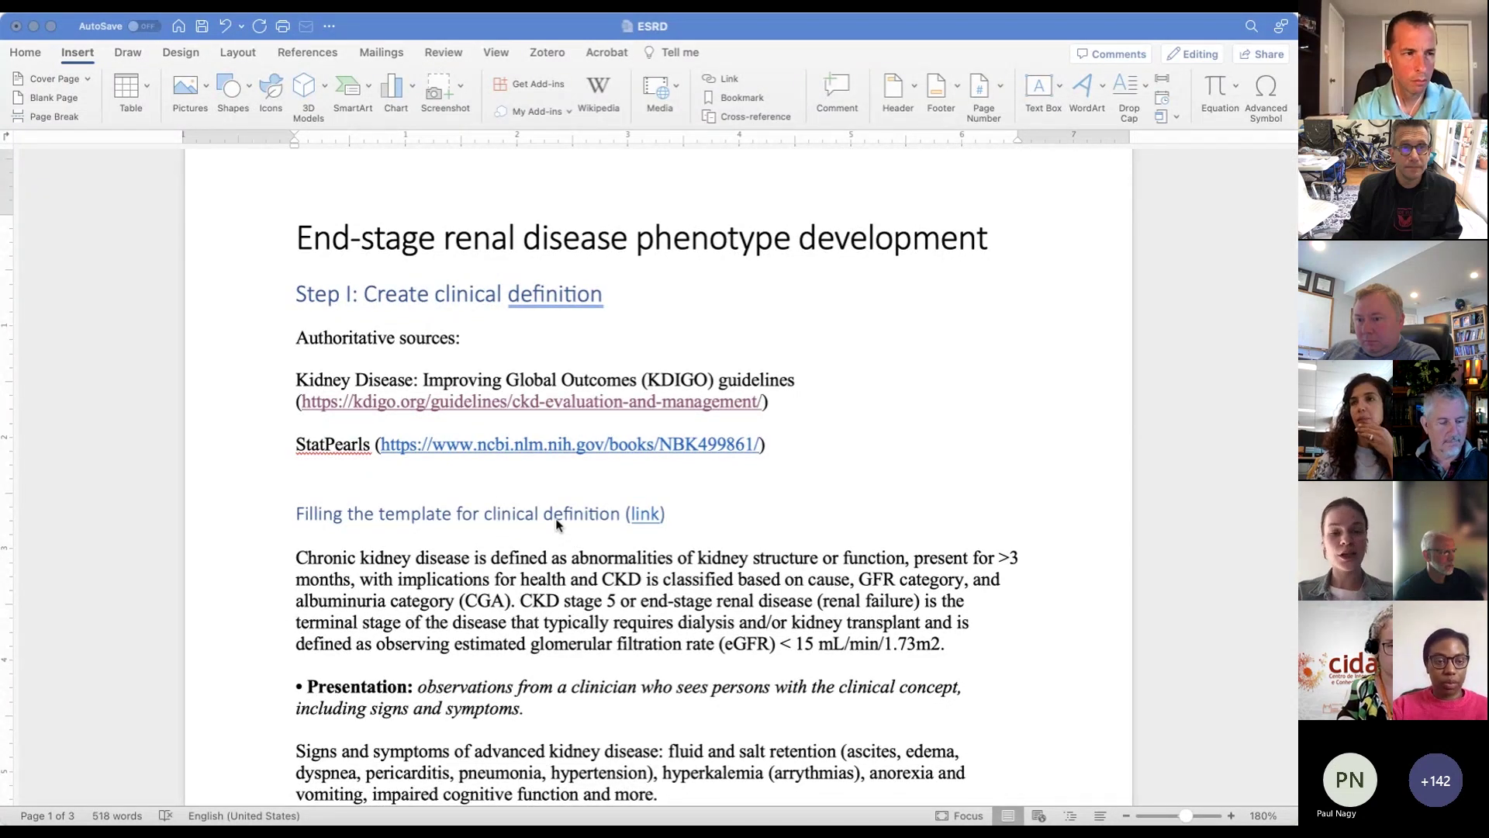
{"action": "scroll", "coordinate": [556, 524], "scroll_direction": "up", "scroll_amount": 1}
{"action": "scroll", "coordinate": [556, 525], "scroll_direction": "down", "scroll_amount": 1}
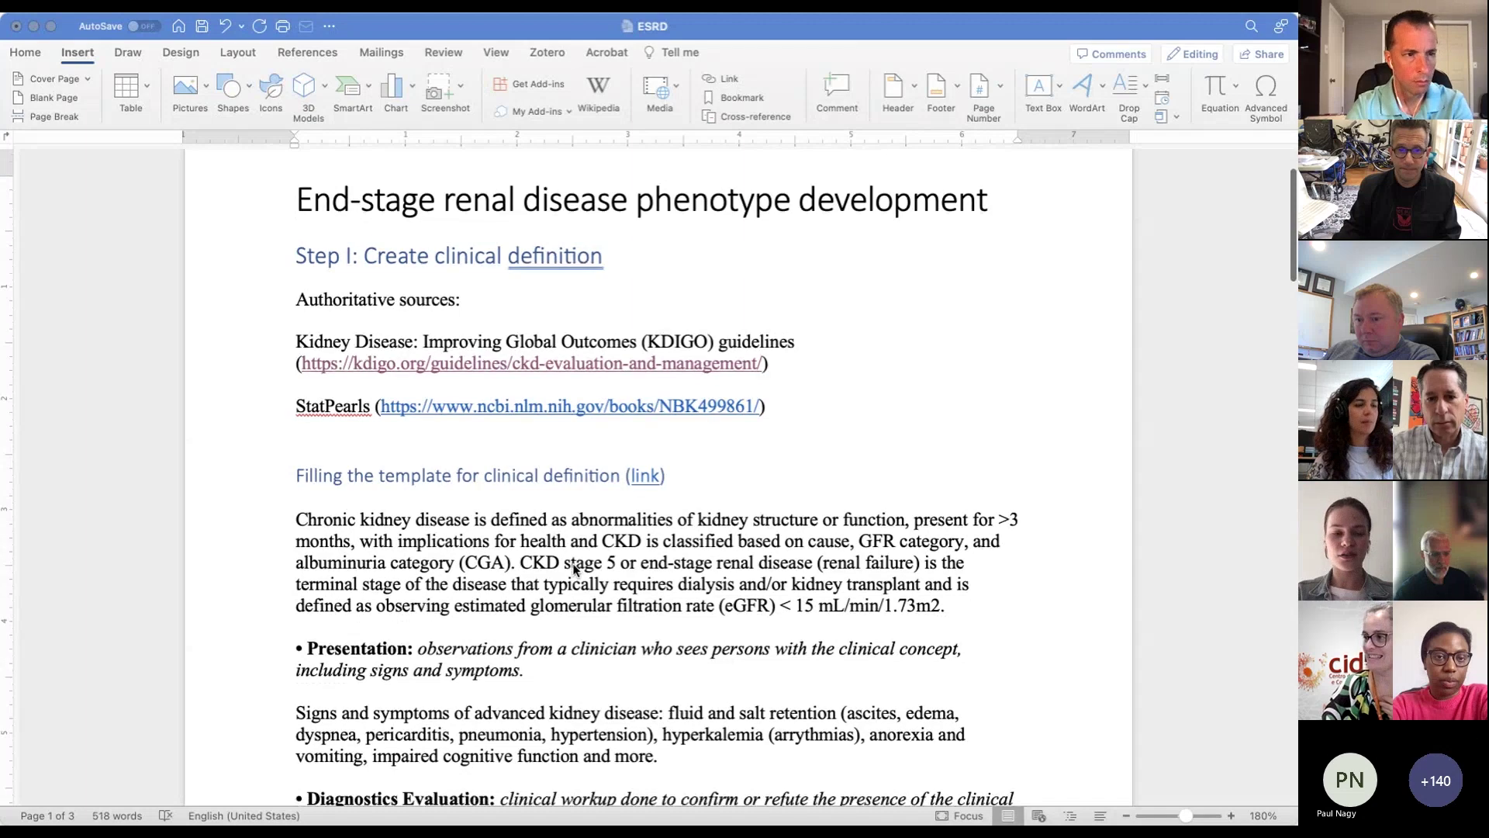
{"action": "scroll", "coordinate": [574, 570], "scroll_direction": "down", "scroll_amount": 1}
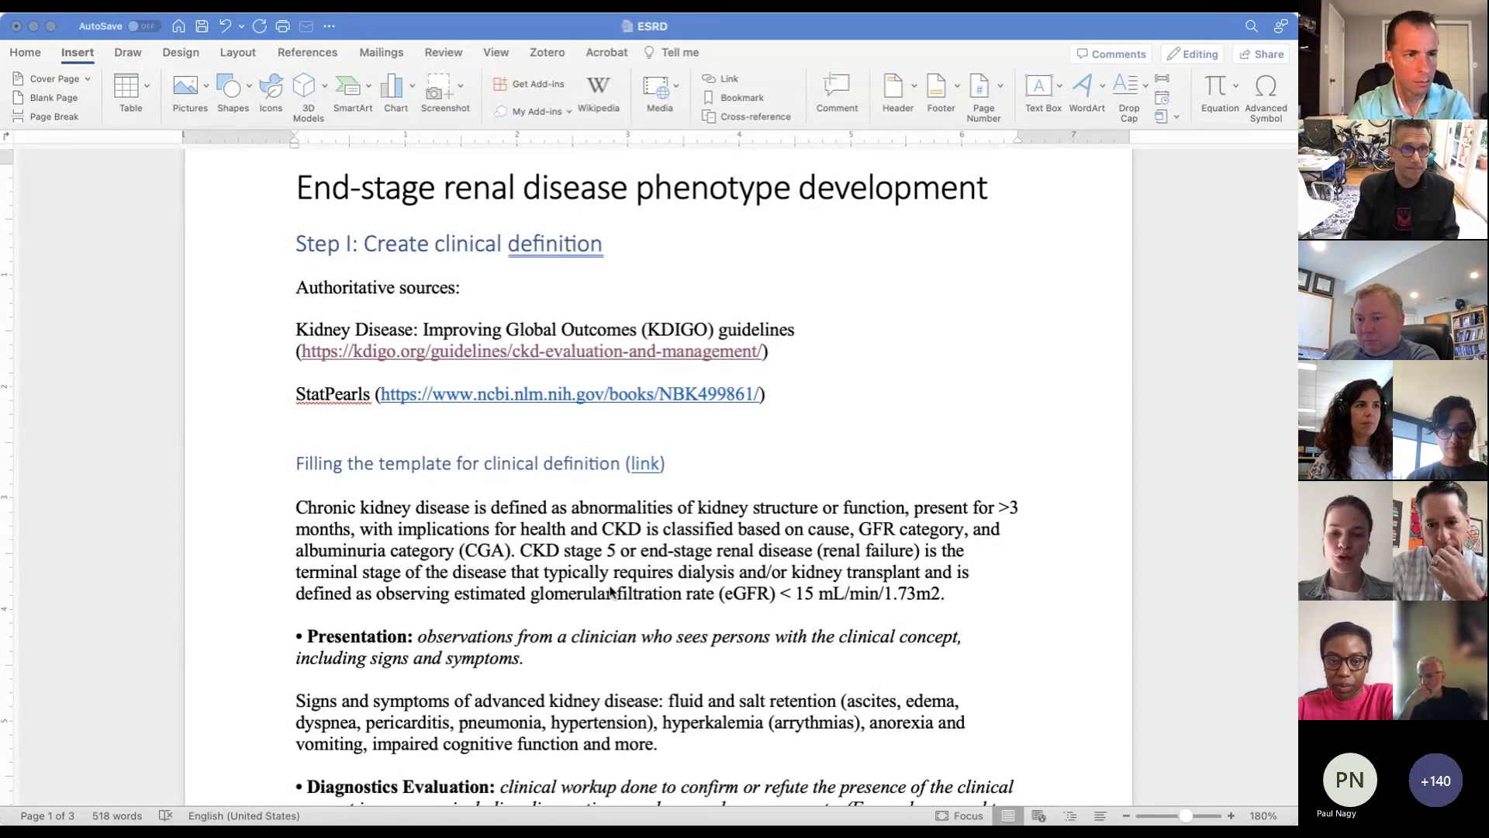
{"action": "scroll", "coordinate": [648, 596], "scroll_direction": "down", "scroll_amount": 3}
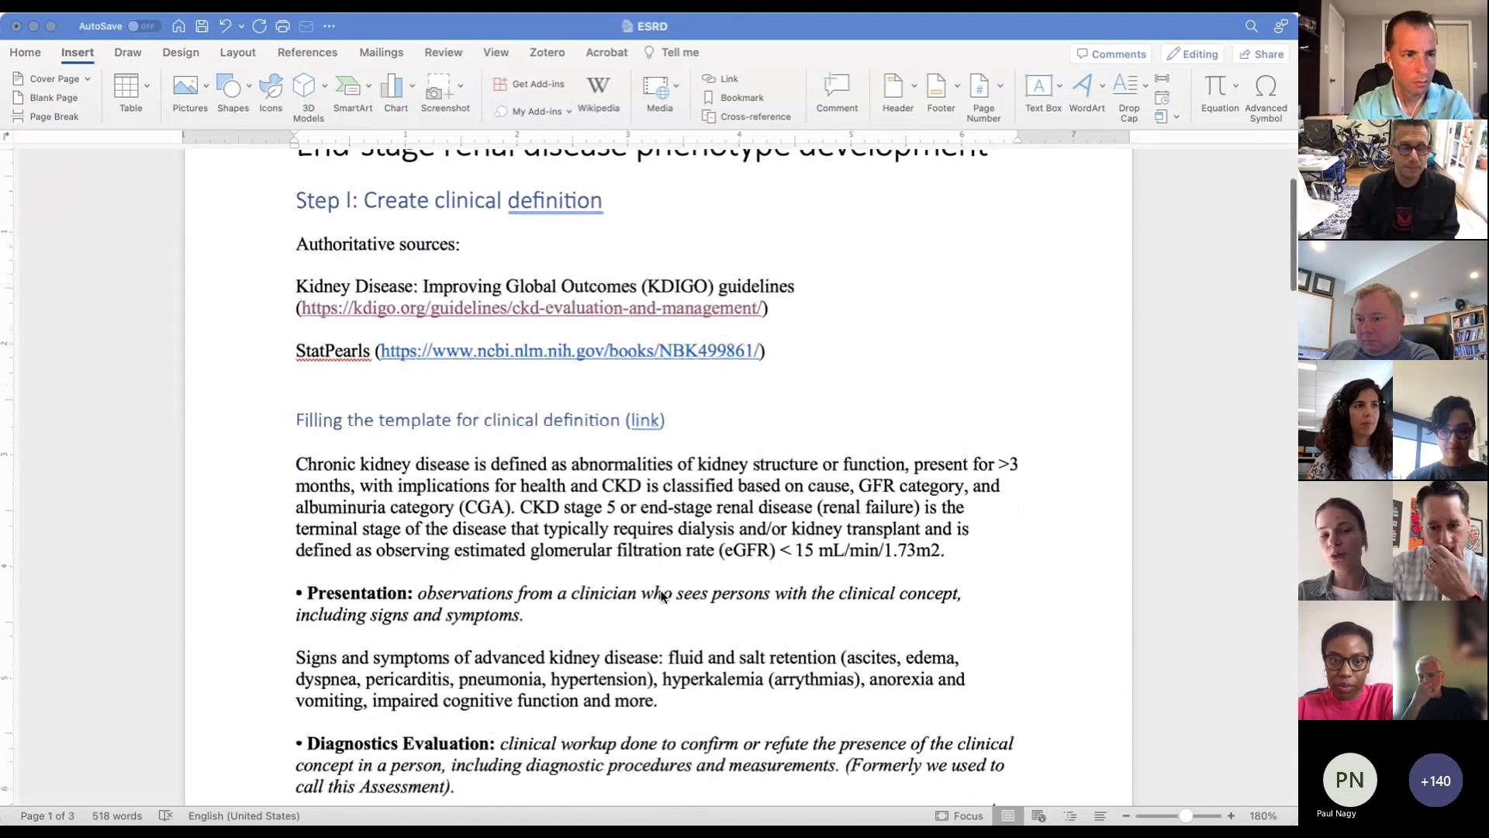
{"action": "scroll", "coordinate": [662, 596], "scroll_direction": "up", "scroll_amount": 1}
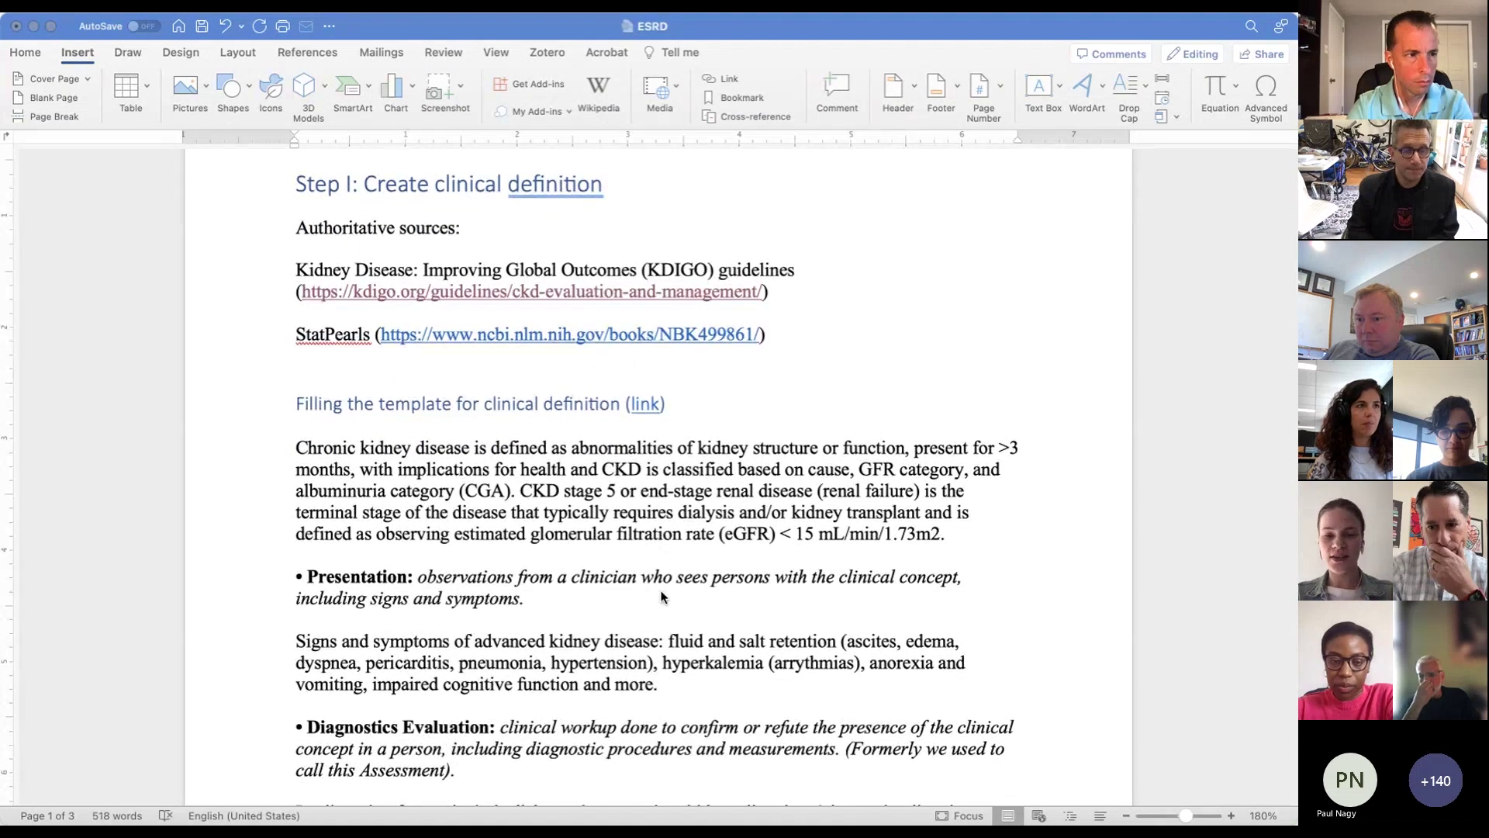
{"action": "scroll", "coordinate": [662, 596], "scroll_direction": "down", "scroll_amount": 3}
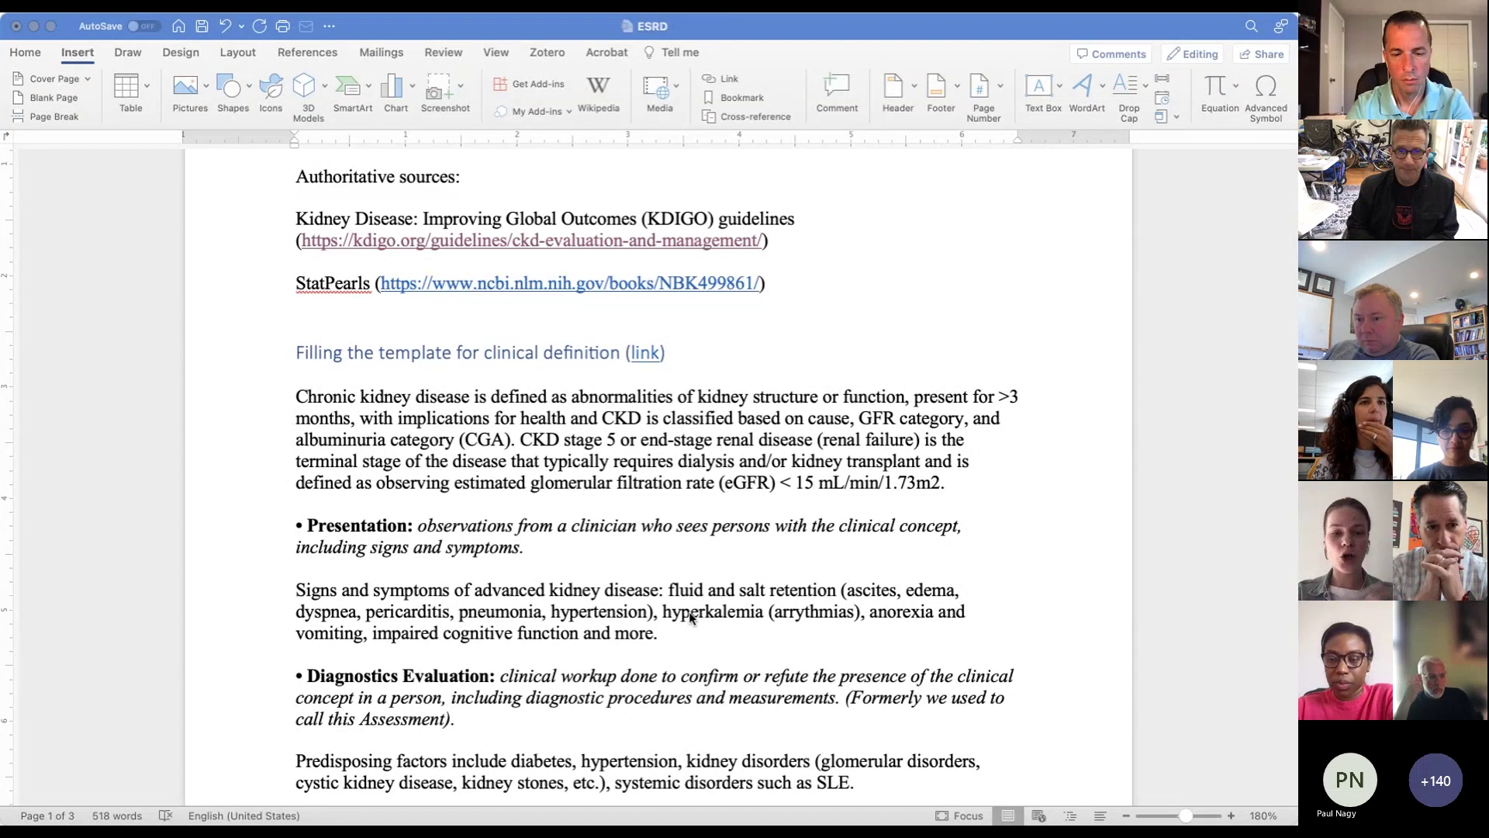
{"action": "scroll", "coordinate": [668, 628], "scroll_direction": "down", "scroll_amount": 1}
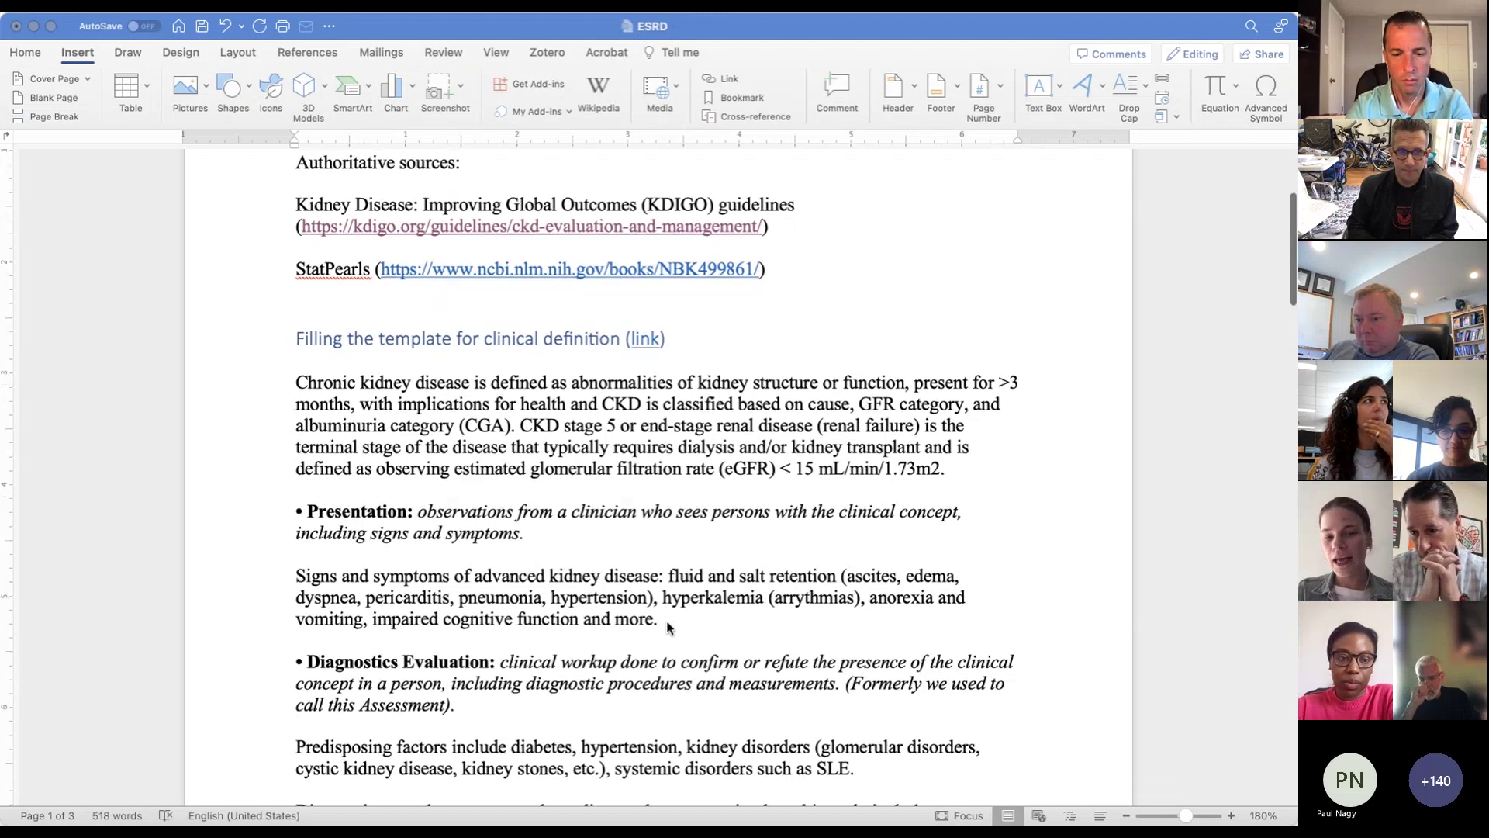
Step: Read the Diagnostics Evaluation and Therapy Plan entries of the ESRD clinical definition template
{"action": "scroll", "coordinate": [668, 626], "scroll_direction": "down", "scroll_amount": 5}
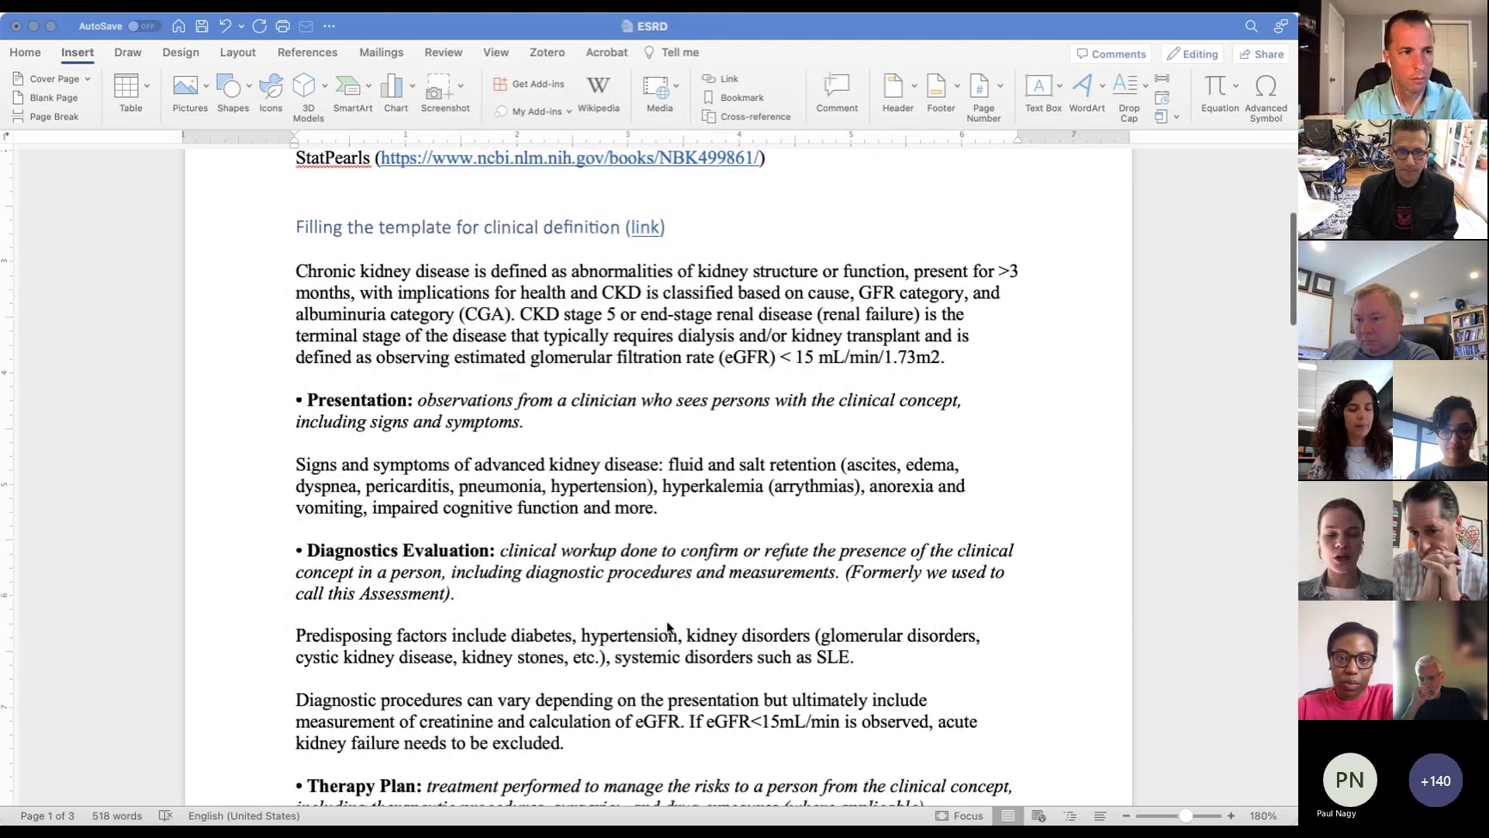
{"action": "scroll", "coordinate": [629, 650], "scroll_direction": "down", "scroll_amount": 2}
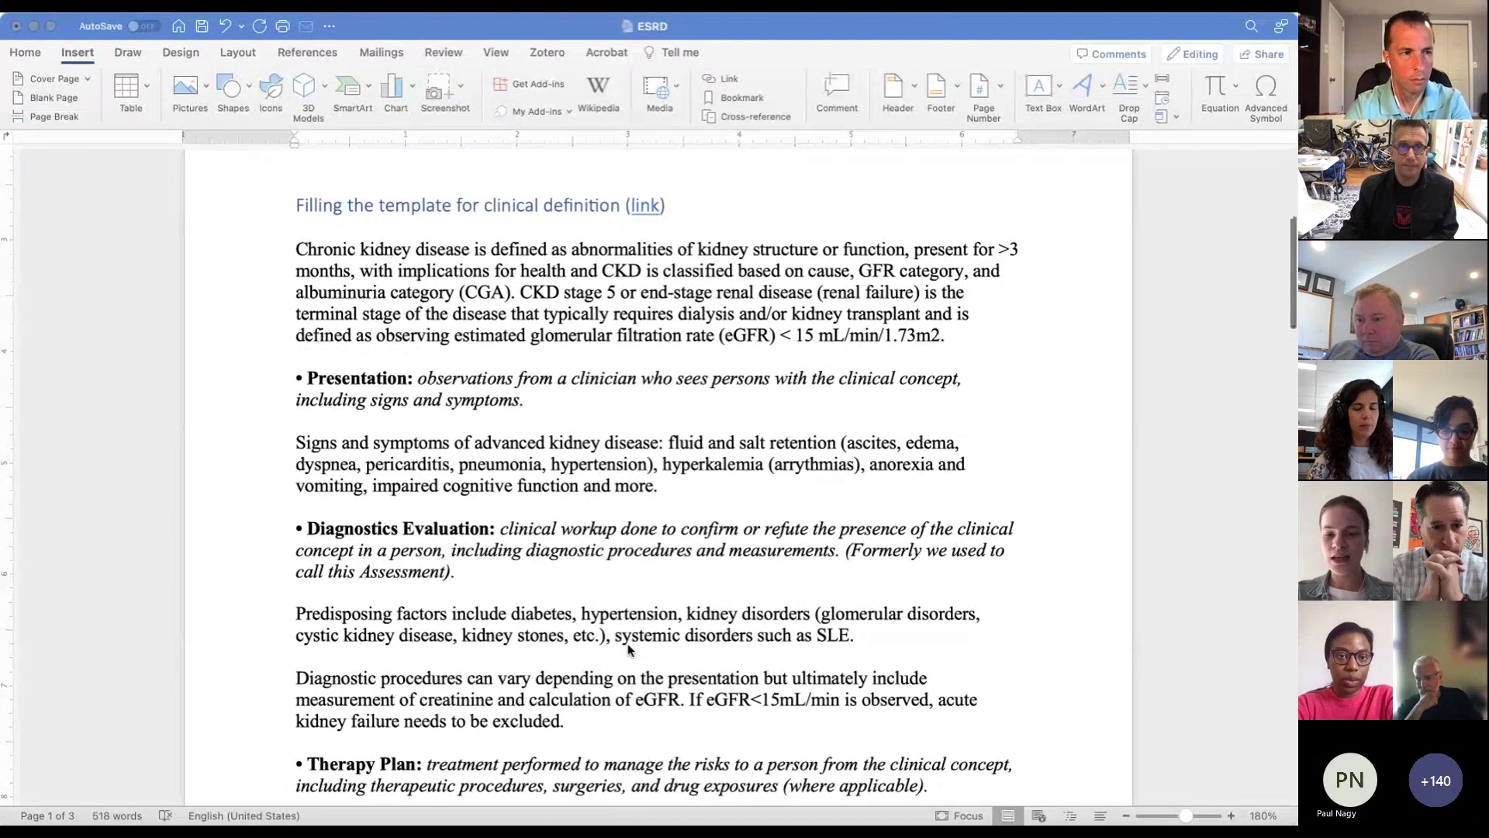
{"action": "scroll", "coordinate": [629, 650], "scroll_direction": "down", "scroll_amount": 1}
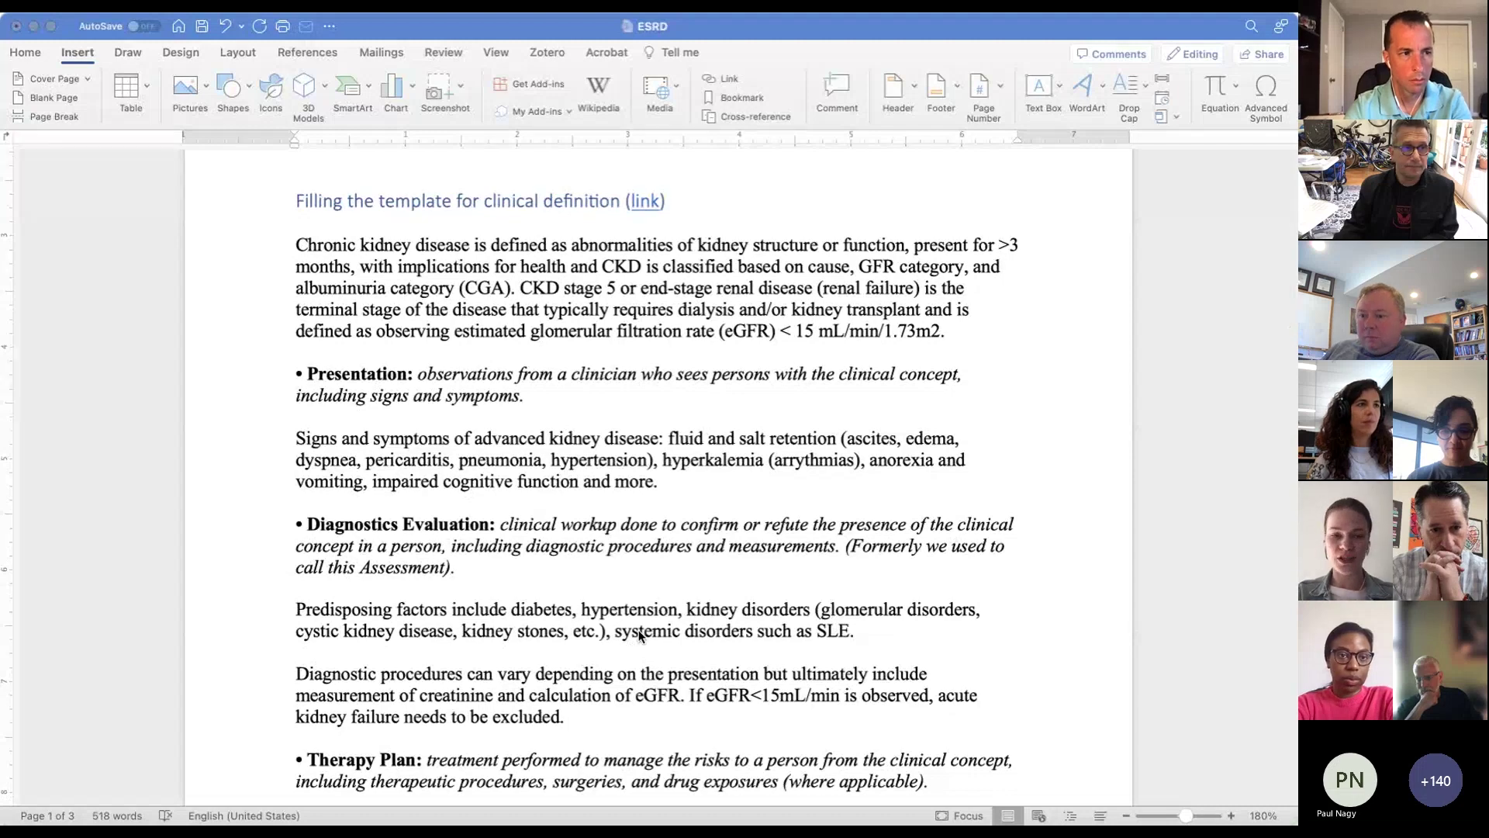
{"action": "scroll", "coordinate": [640, 632], "scroll_direction": "down", "scroll_amount": 1}
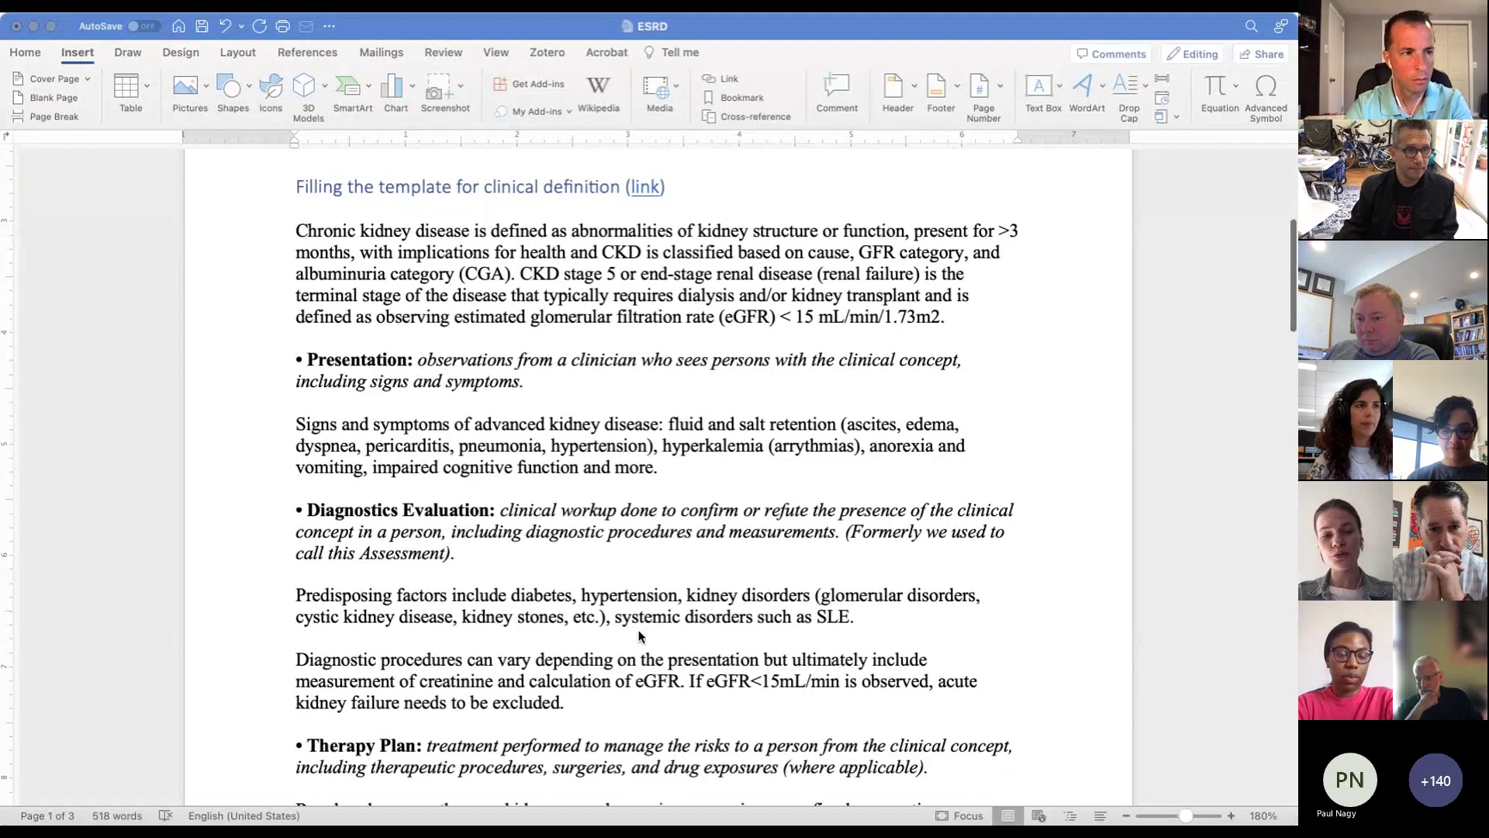
{"action": "scroll", "coordinate": [639, 636], "scroll_direction": "down", "scroll_amount": 2}
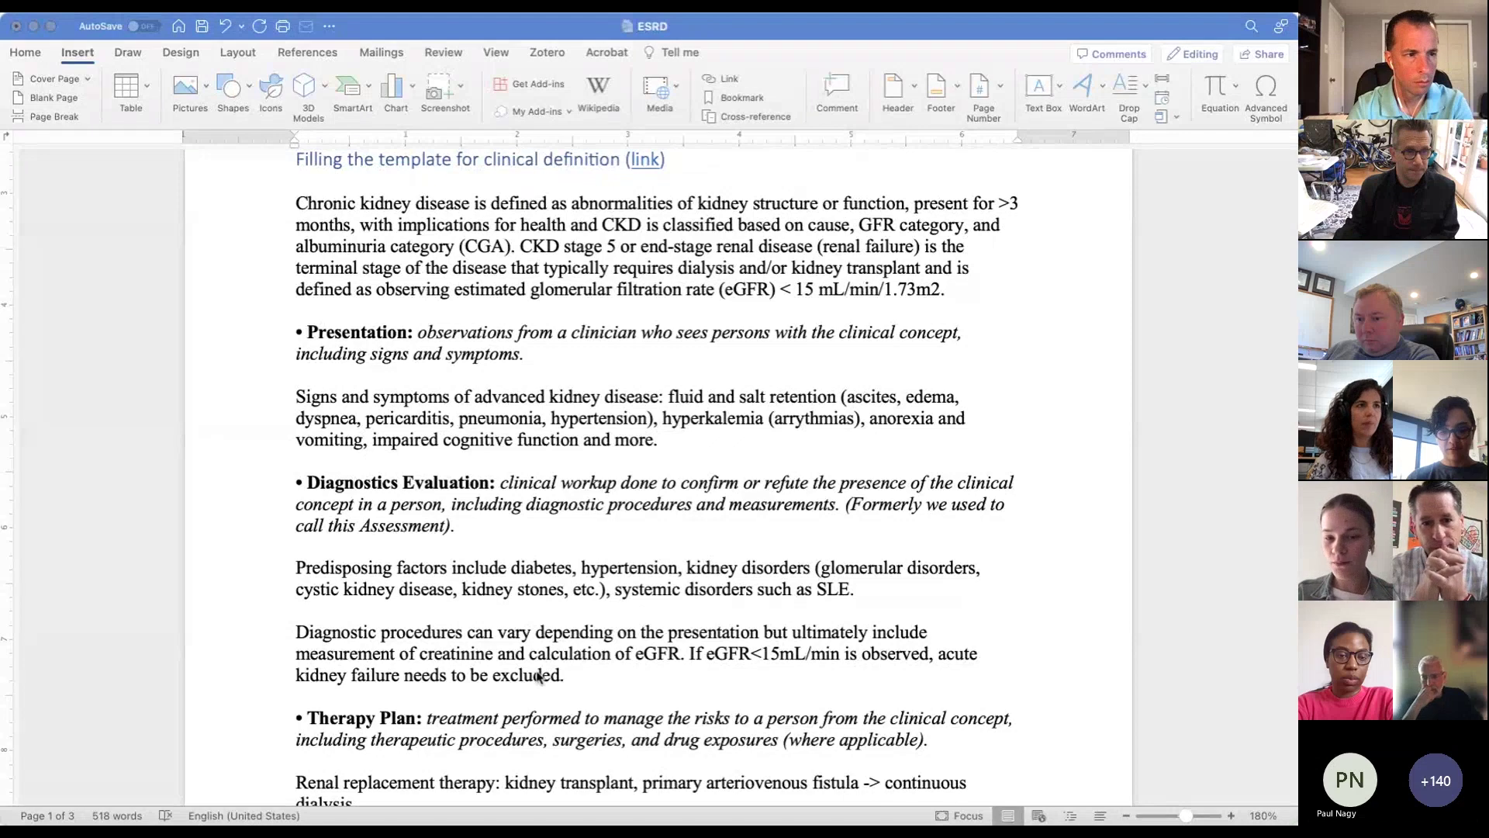
{"action": "scroll", "coordinate": [540, 677], "scroll_direction": "down", "scroll_amount": 1}
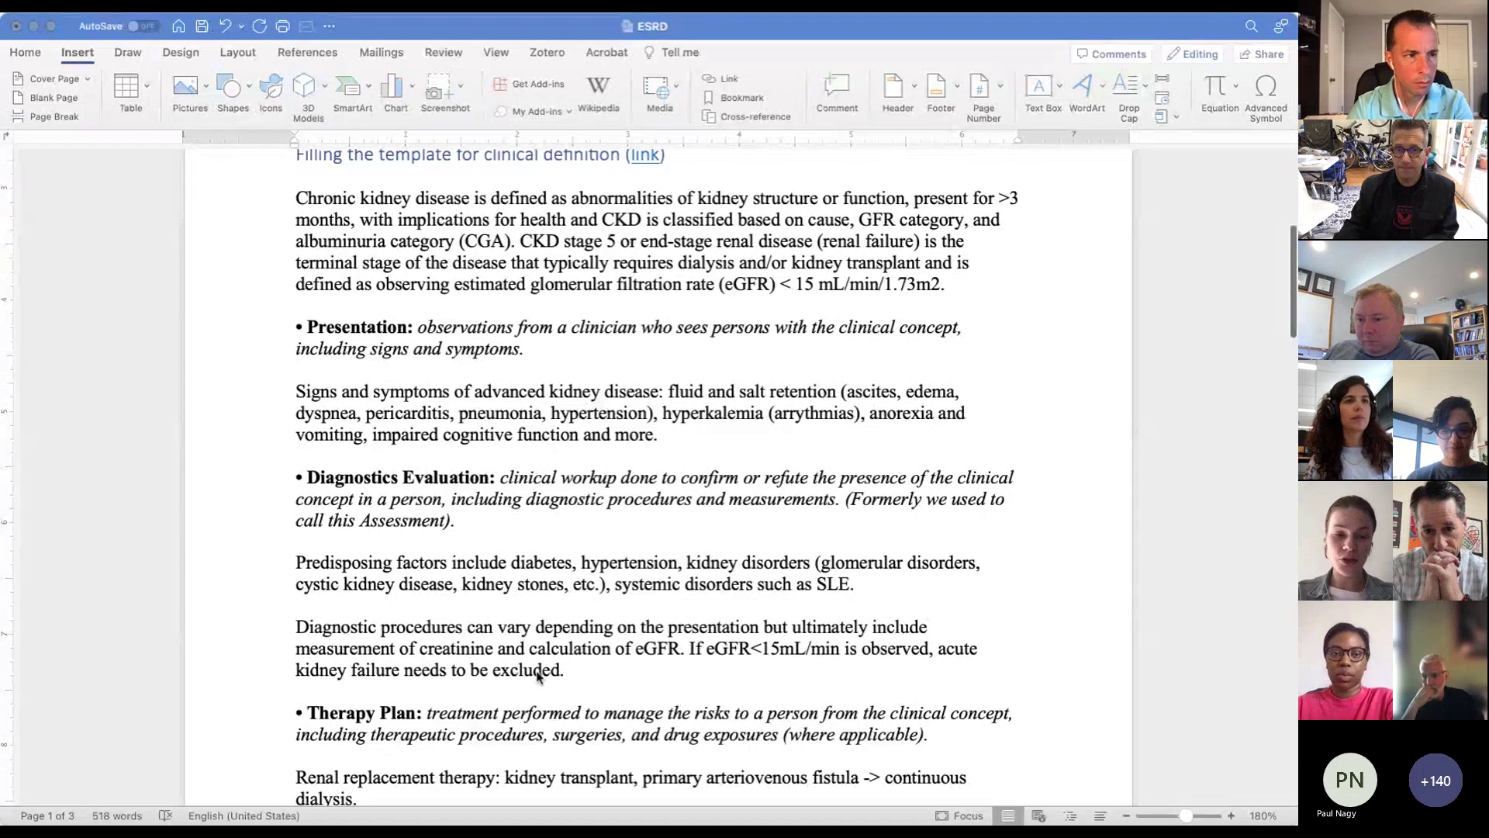
{"action": "scroll", "coordinate": [541, 680], "scroll_direction": "down", "scroll_amount": 1}
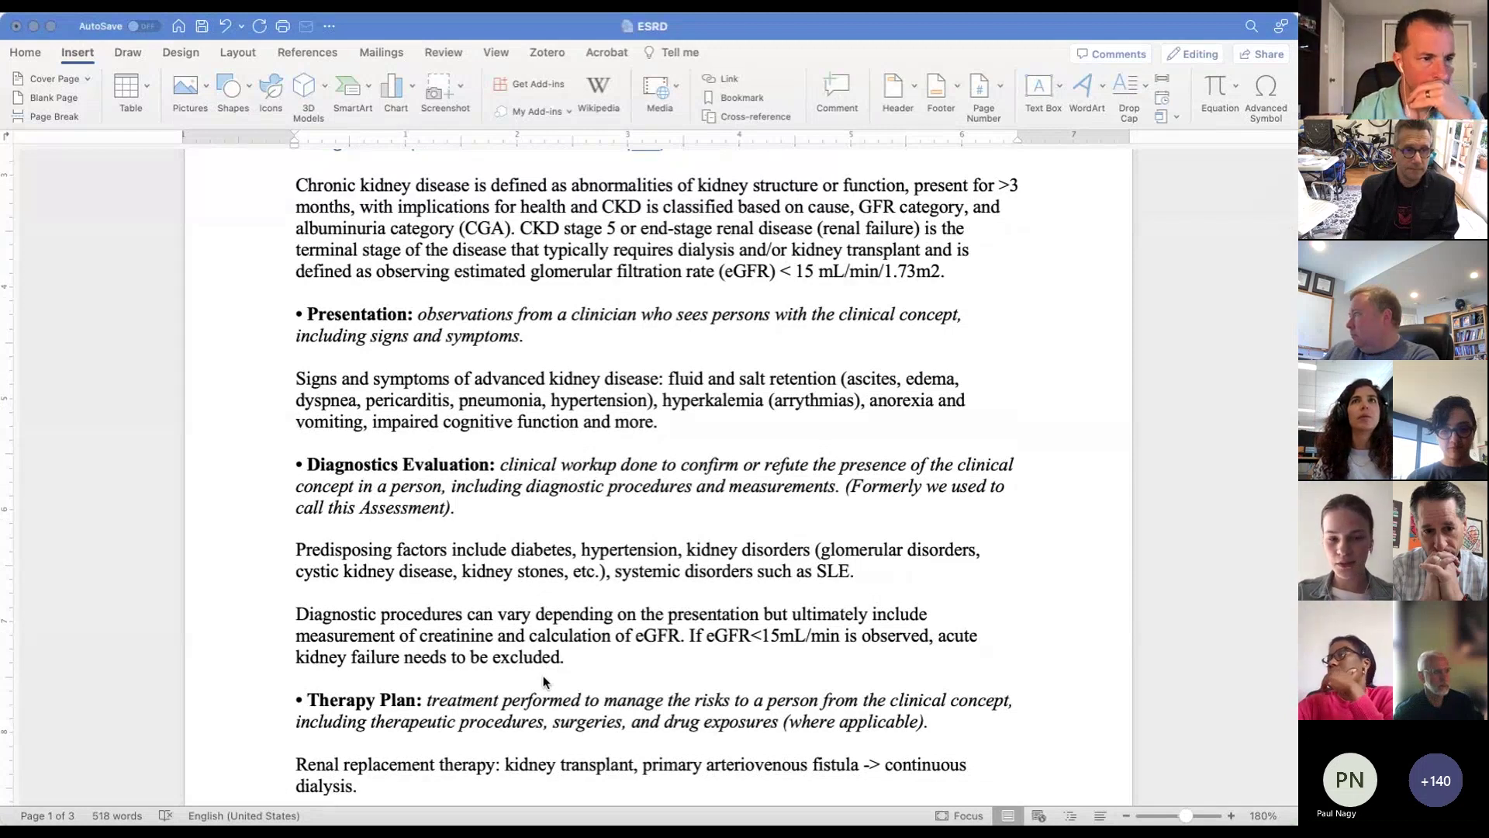
{"action": "scroll", "coordinate": [543, 682], "scroll_direction": "down", "scroll_amount": 1}
{"action": "scroll", "coordinate": [543, 682], "scroll_direction": "down", "scroll_amount": 4}
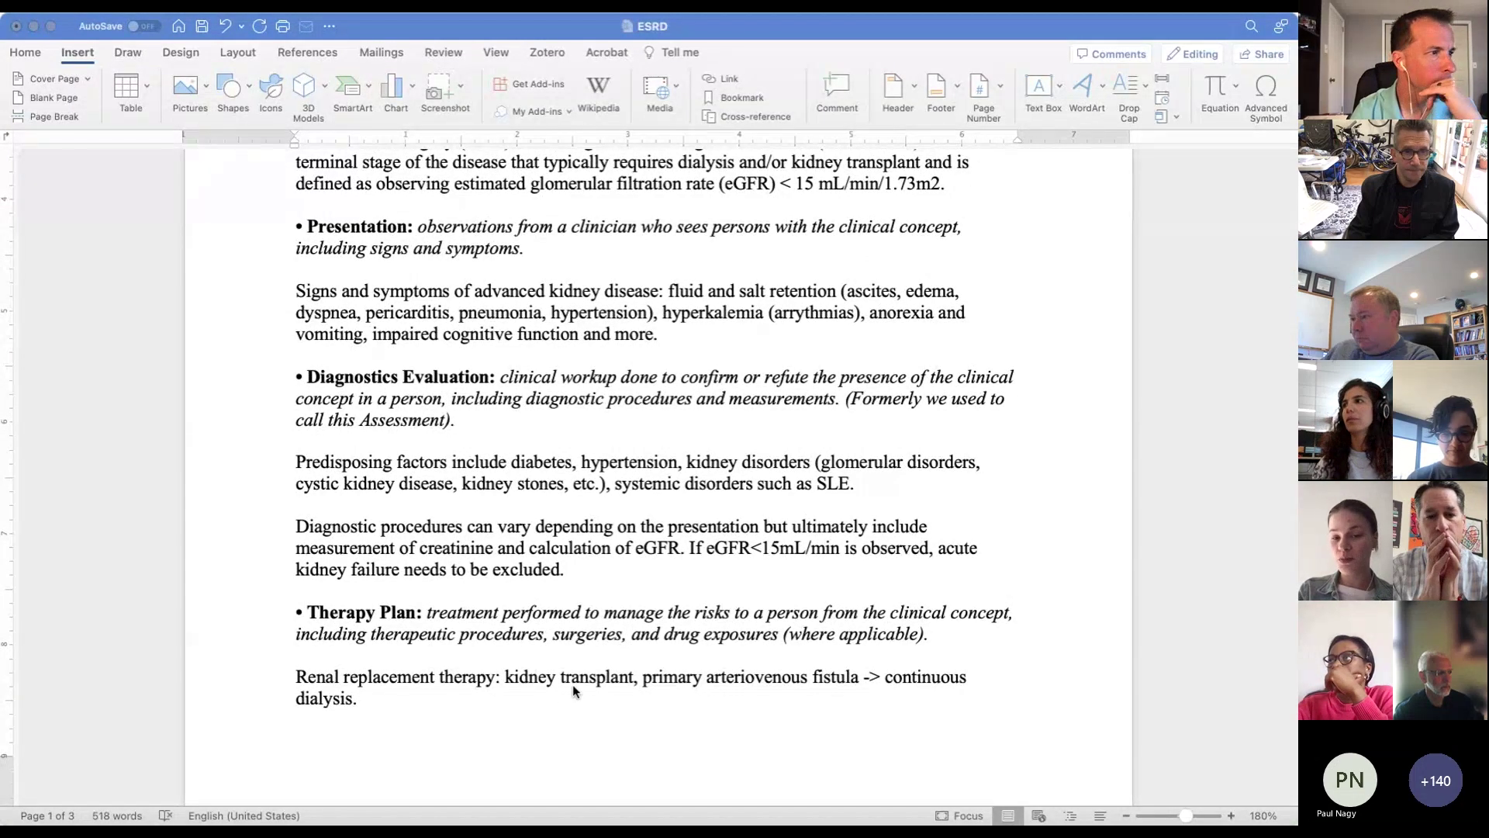
{"action": "scroll", "coordinate": [573, 691], "scroll_direction": "down", "scroll_amount": 1}
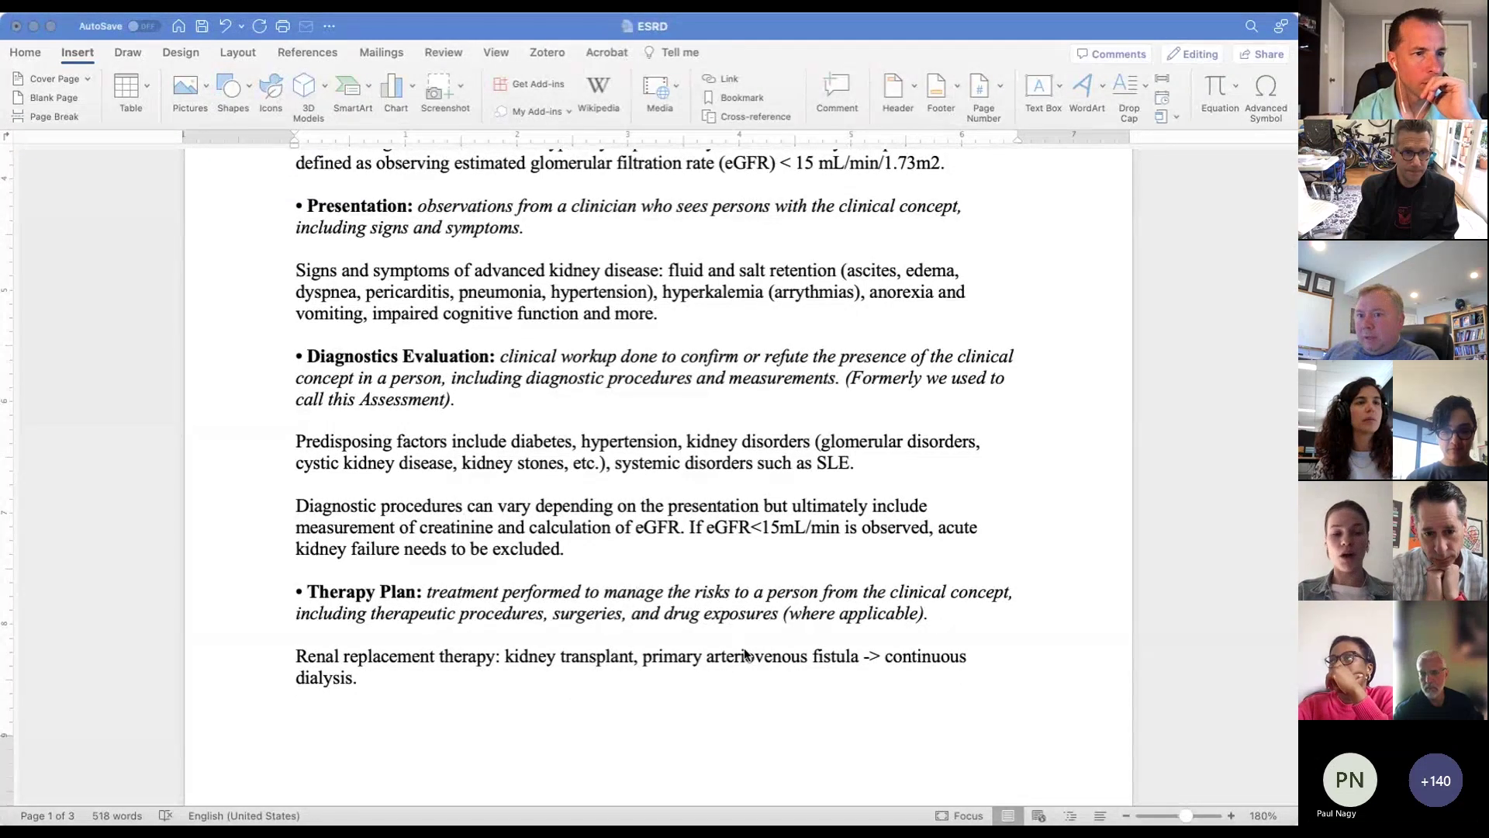
{"action": "scroll", "coordinate": [744, 653], "scroll_direction": "down", "scroll_amount": 5}
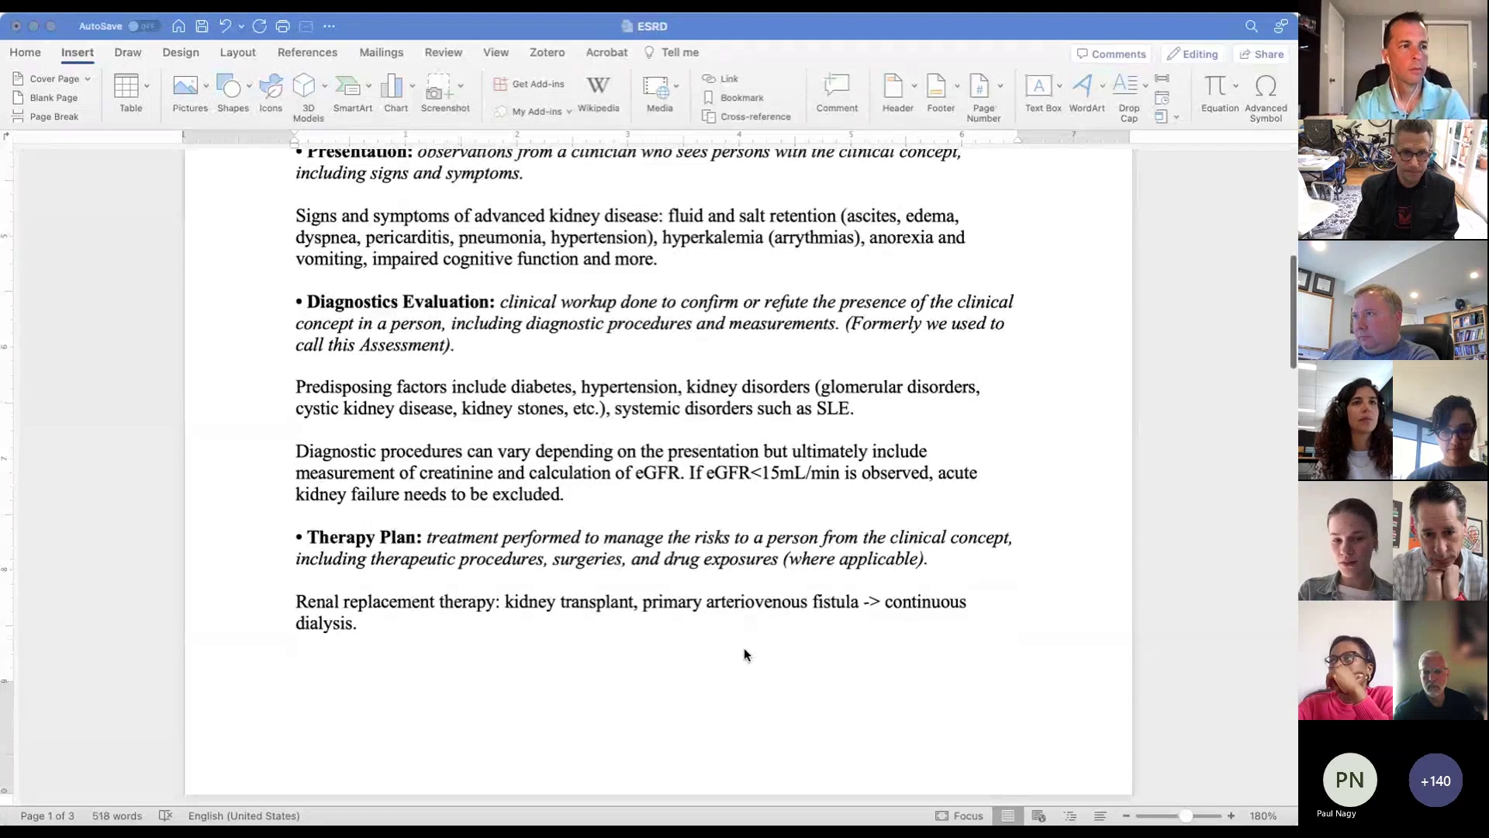
Step: Read the complication treatment, Prognosis, Disqualifiers and Strengtheners entries that complete the clinical definition
{"action": "scroll", "coordinate": [744, 653], "scroll_direction": "down", "scroll_amount": 3}
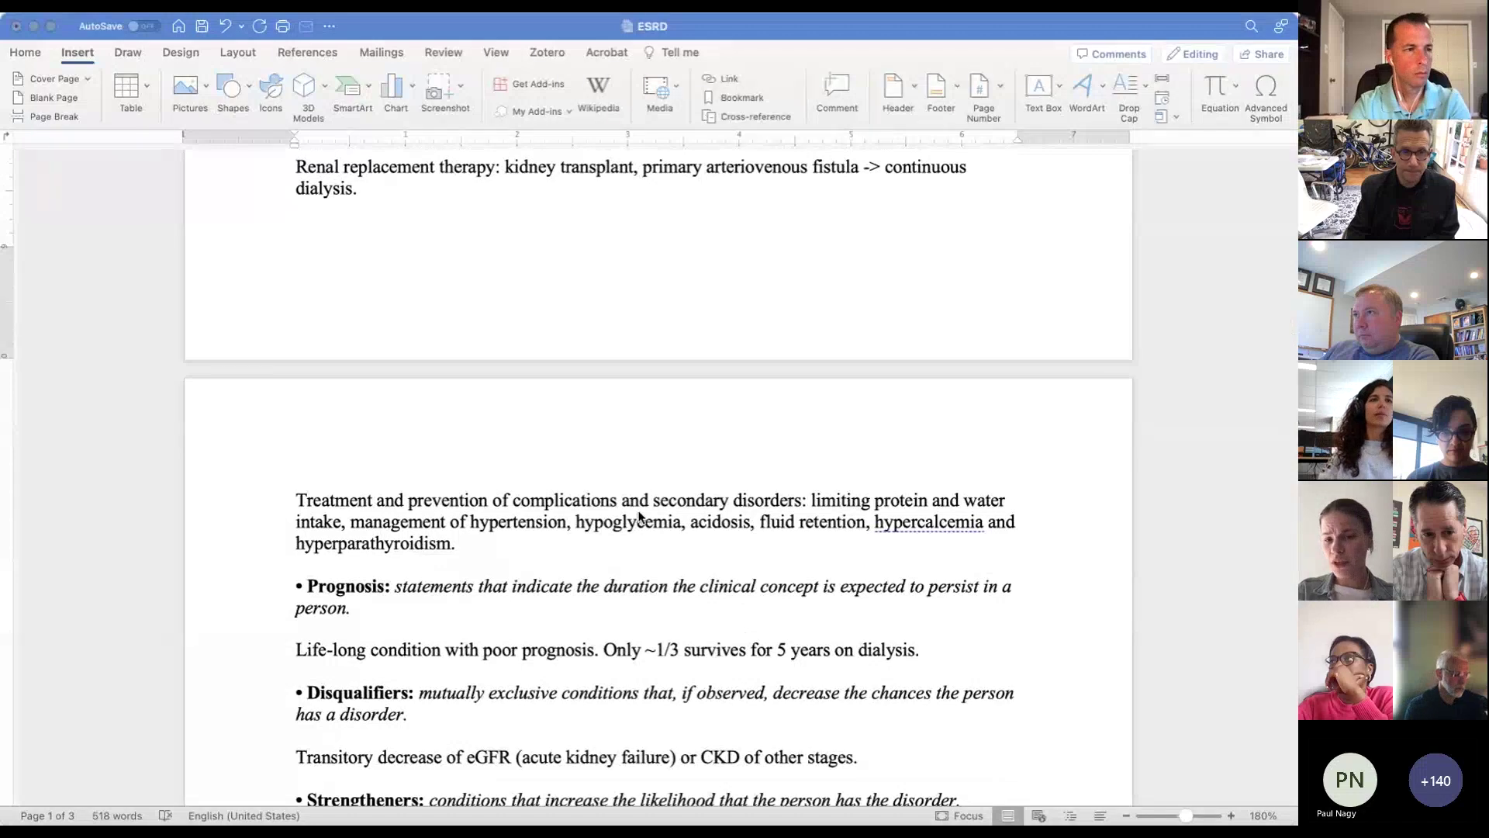
{"action": "scroll", "coordinate": [639, 515], "scroll_direction": "down", "scroll_amount": 1}
{"action": "scroll", "coordinate": [639, 516], "scroll_direction": "down", "scroll_amount": 2}
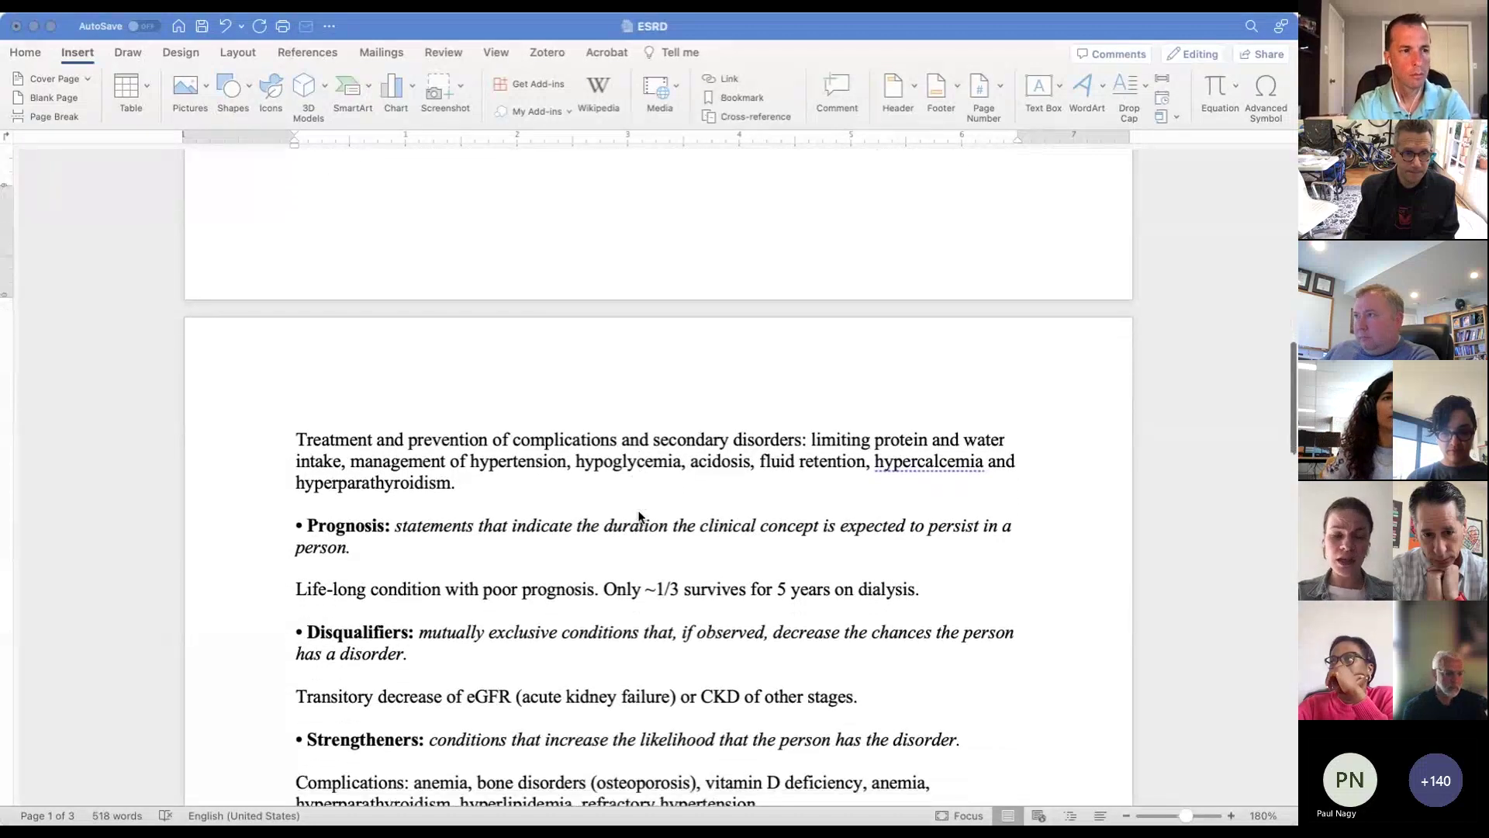
{"action": "scroll", "coordinate": [639, 516], "scroll_direction": "down", "scroll_amount": 1}
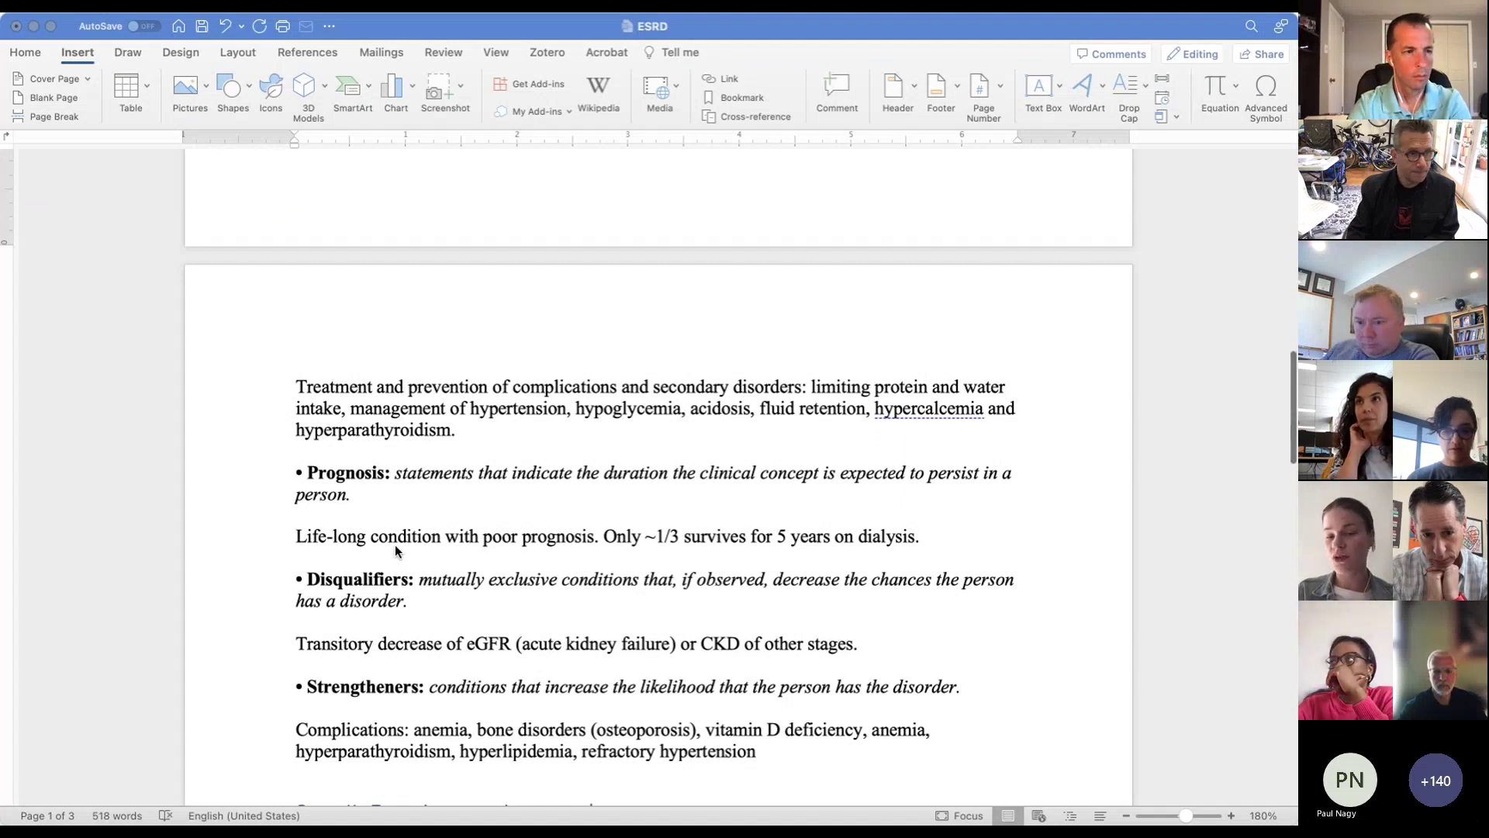
{"action": "scroll", "coordinate": [394, 545], "scroll_direction": "down", "scroll_amount": 1}
{"action": "scroll", "coordinate": [394, 544], "scroll_direction": "down", "scroll_amount": 3}
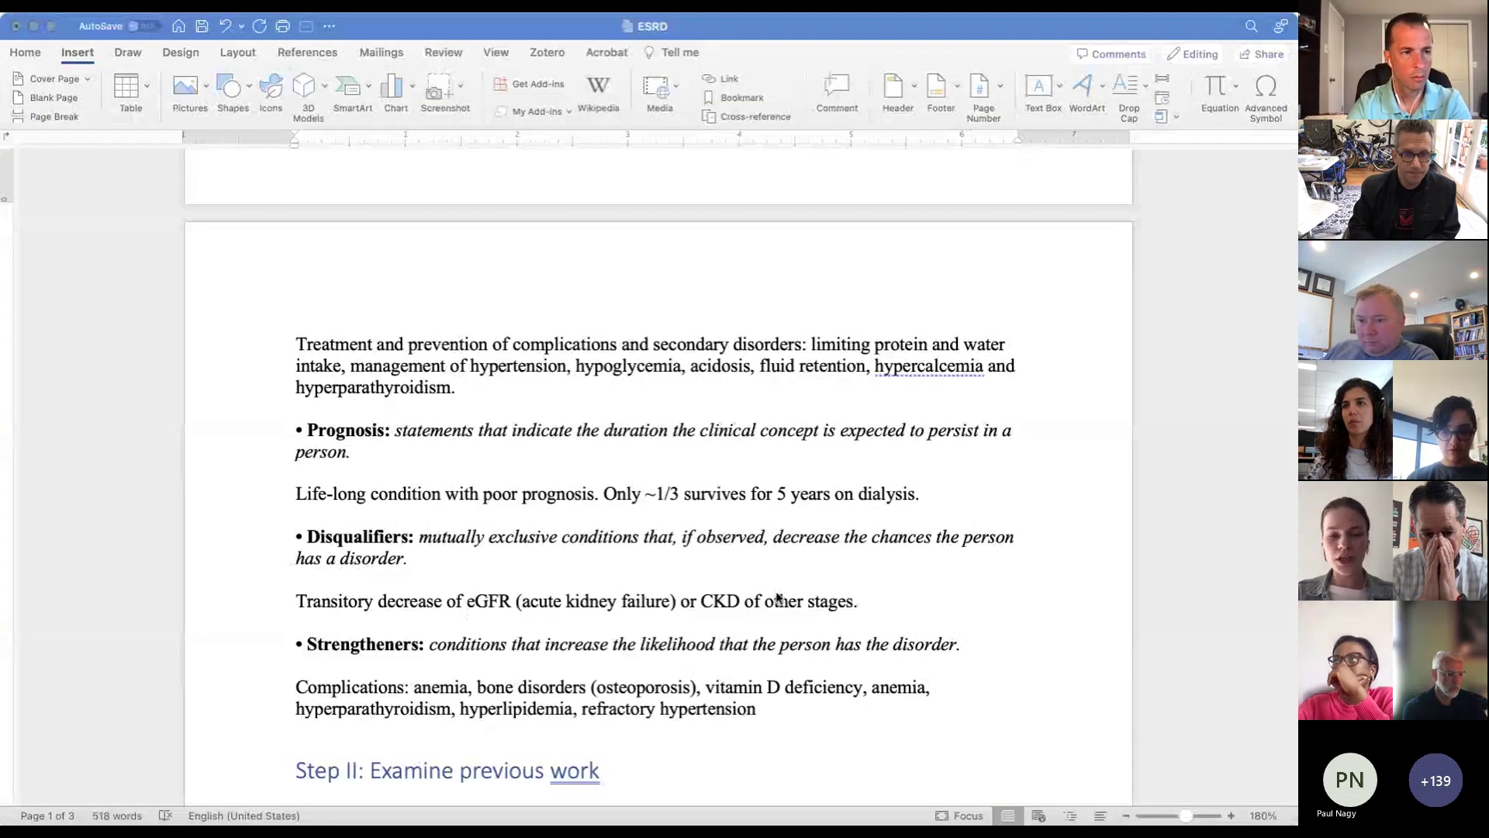
{"action": "scroll", "coordinate": [778, 598], "scroll_direction": "down", "scroll_amount": 1}
{"action": "scroll", "coordinate": [778, 597], "scroll_direction": "down", "scroll_amount": 1}
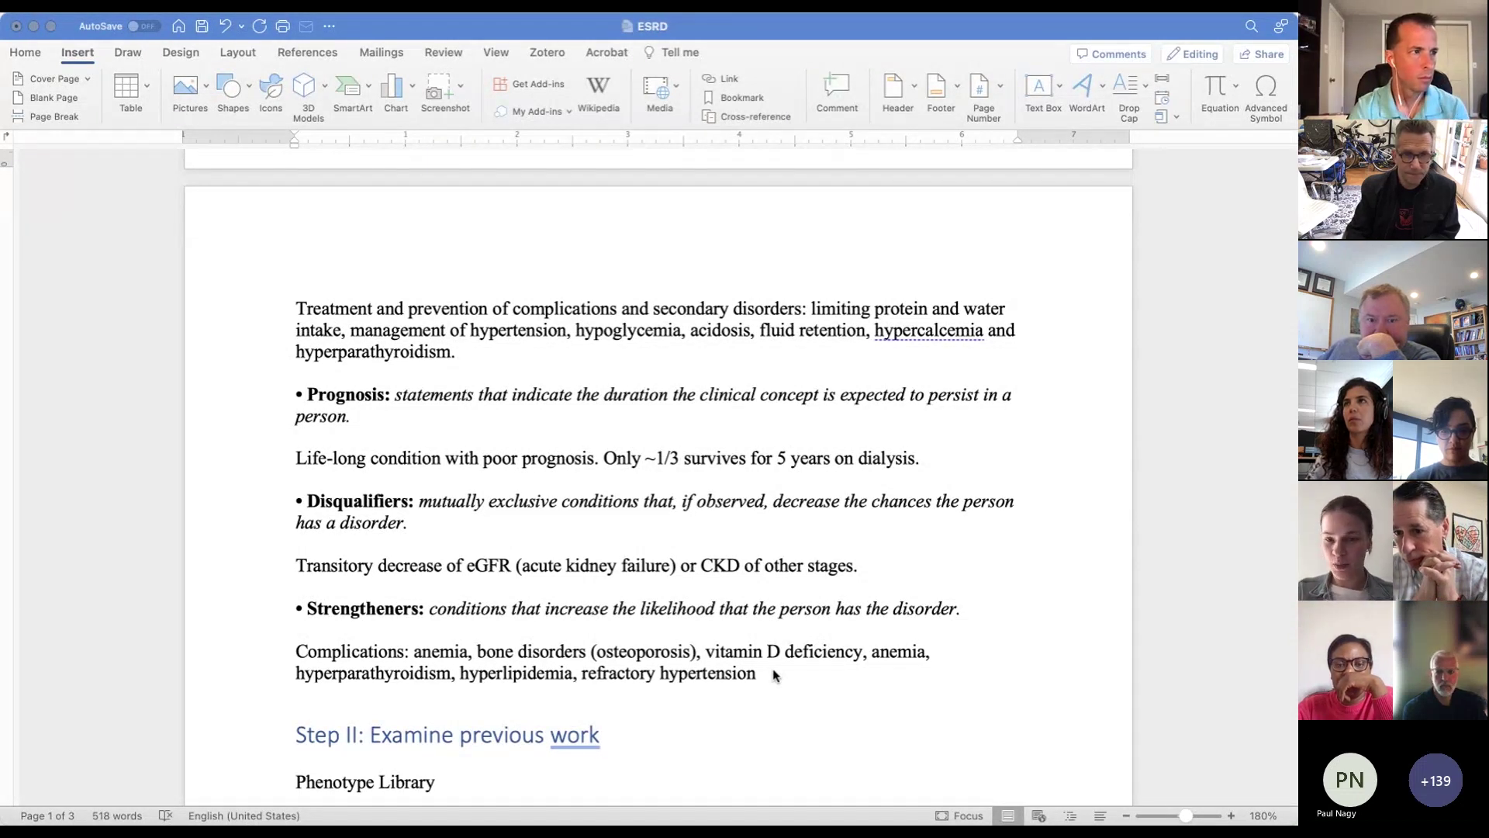
{"action": "scroll", "coordinate": [773, 675], "scroll_direction": "down", "scroll_amount": 1}
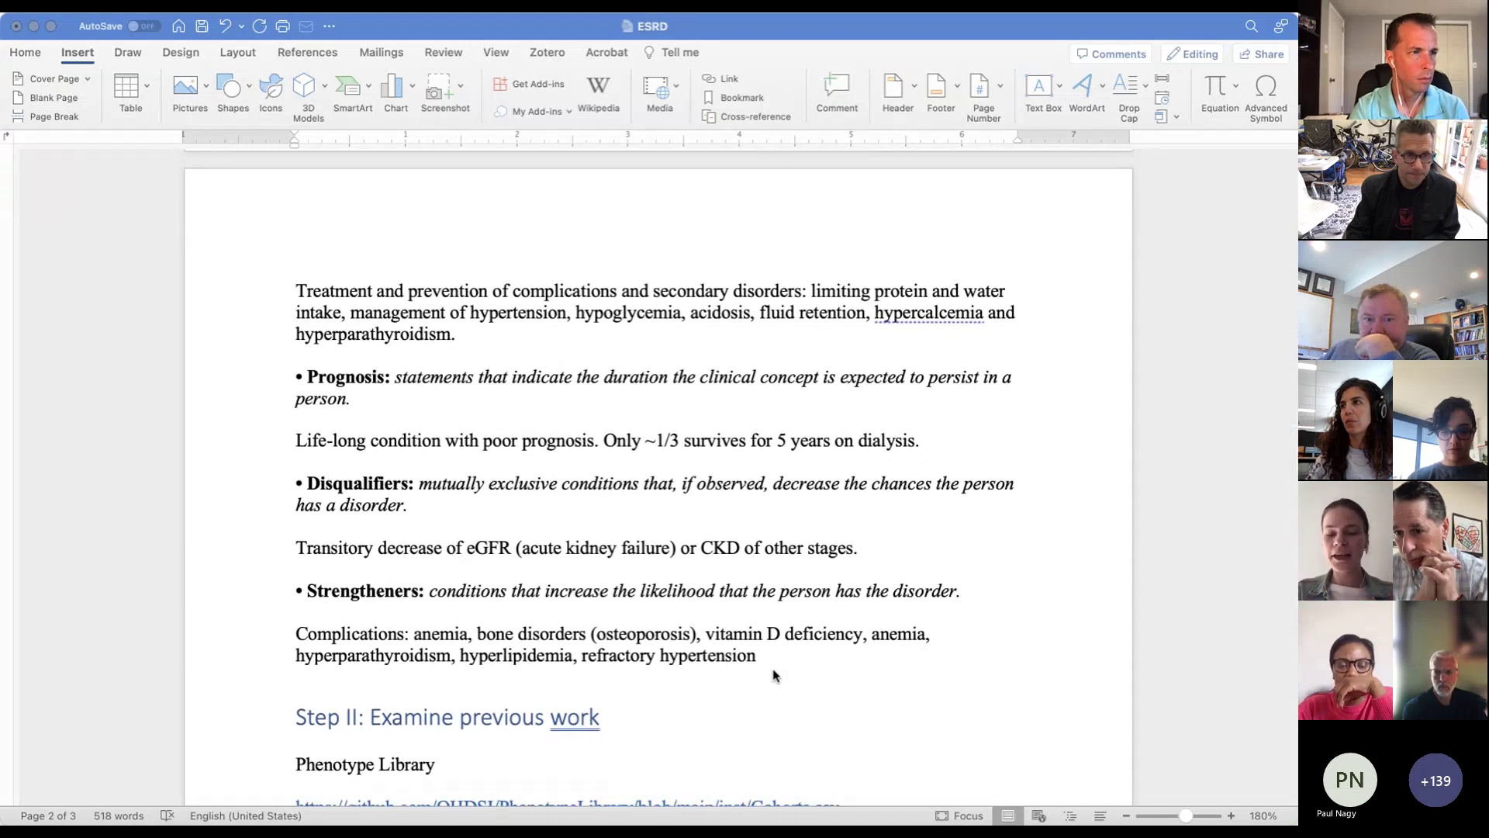
Step: Review Step II on previous work: the Phenotype Library entries, ATLAS cohort links and papers on ESRD phenotyping
{"action": "scroll", "coordinate": [774, 675], "scroll_direction": "down", "scroll_amount": 5}
{"action": "scroll", "coordinate": [774, 675], "scroll_direction": "down", "scroll_amount": 7}
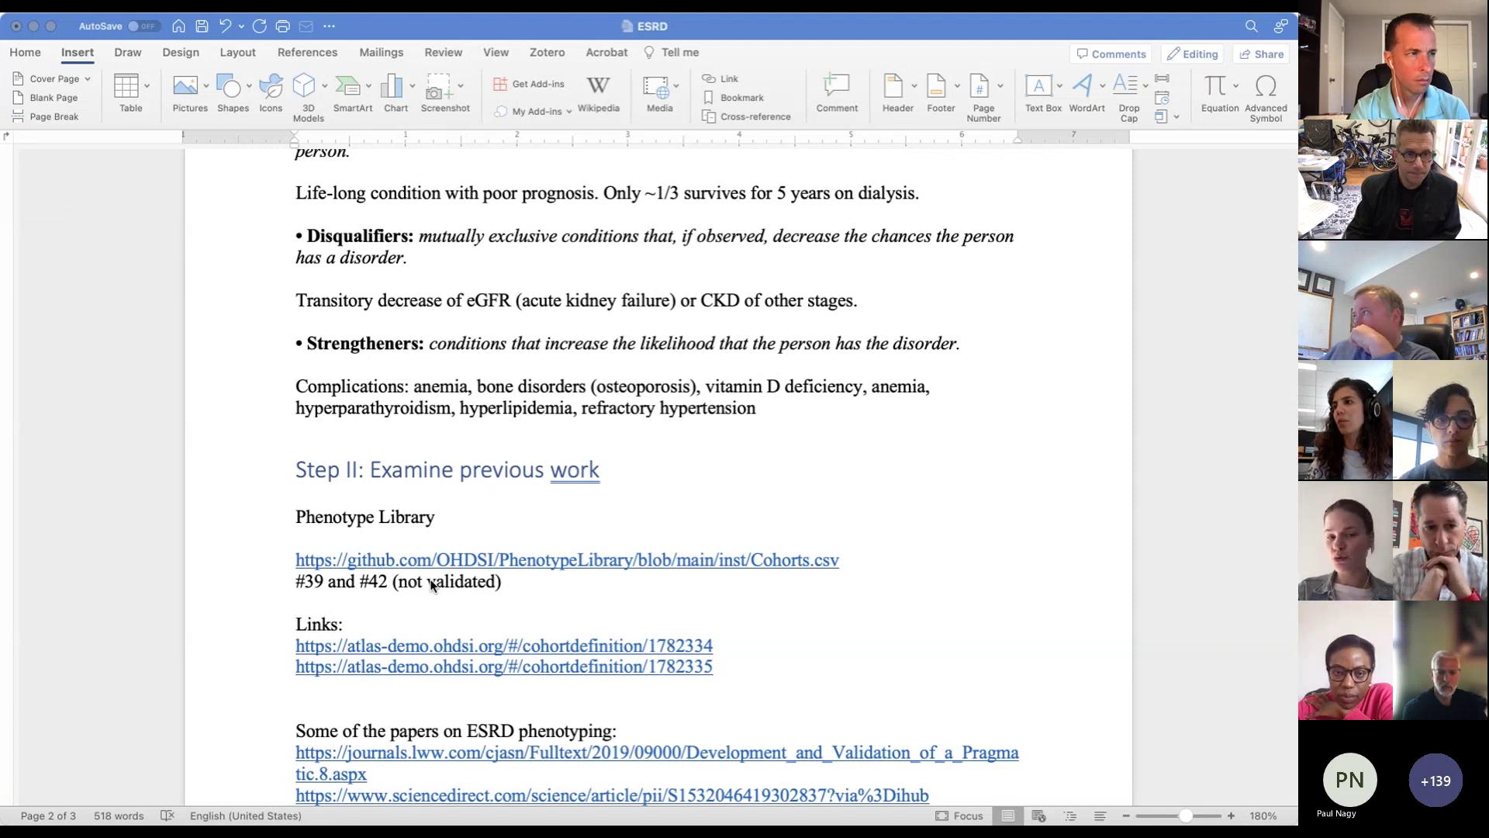
{"action": "scroll", "coordinate": [431, 586], "scroll_direction": "down", "scroll_amount": 3}
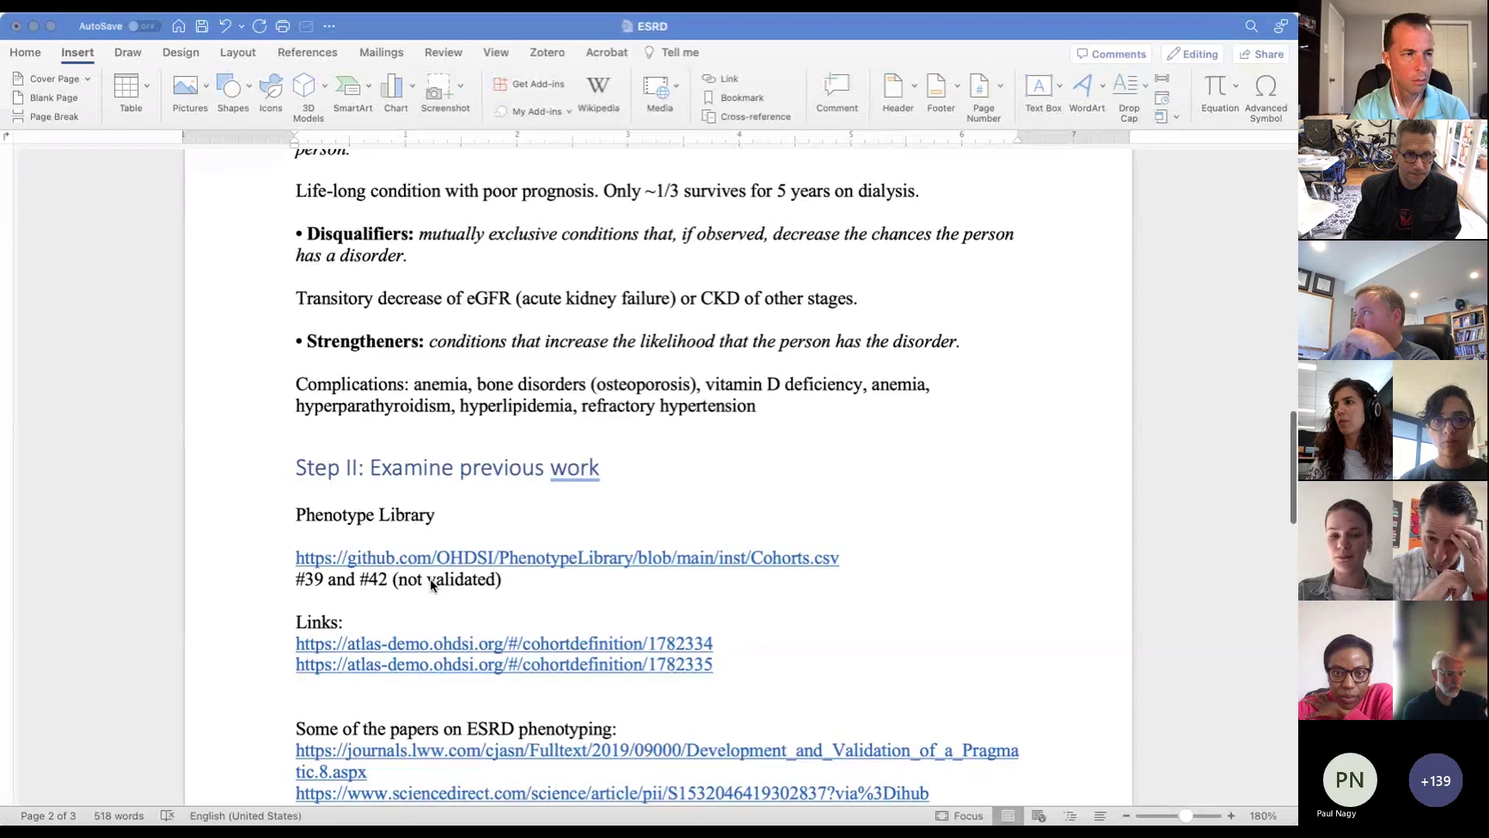
{"action": "scroll", "coordinate": [430, 585], "scroll_direction": "down", "scroll_amount": 1}
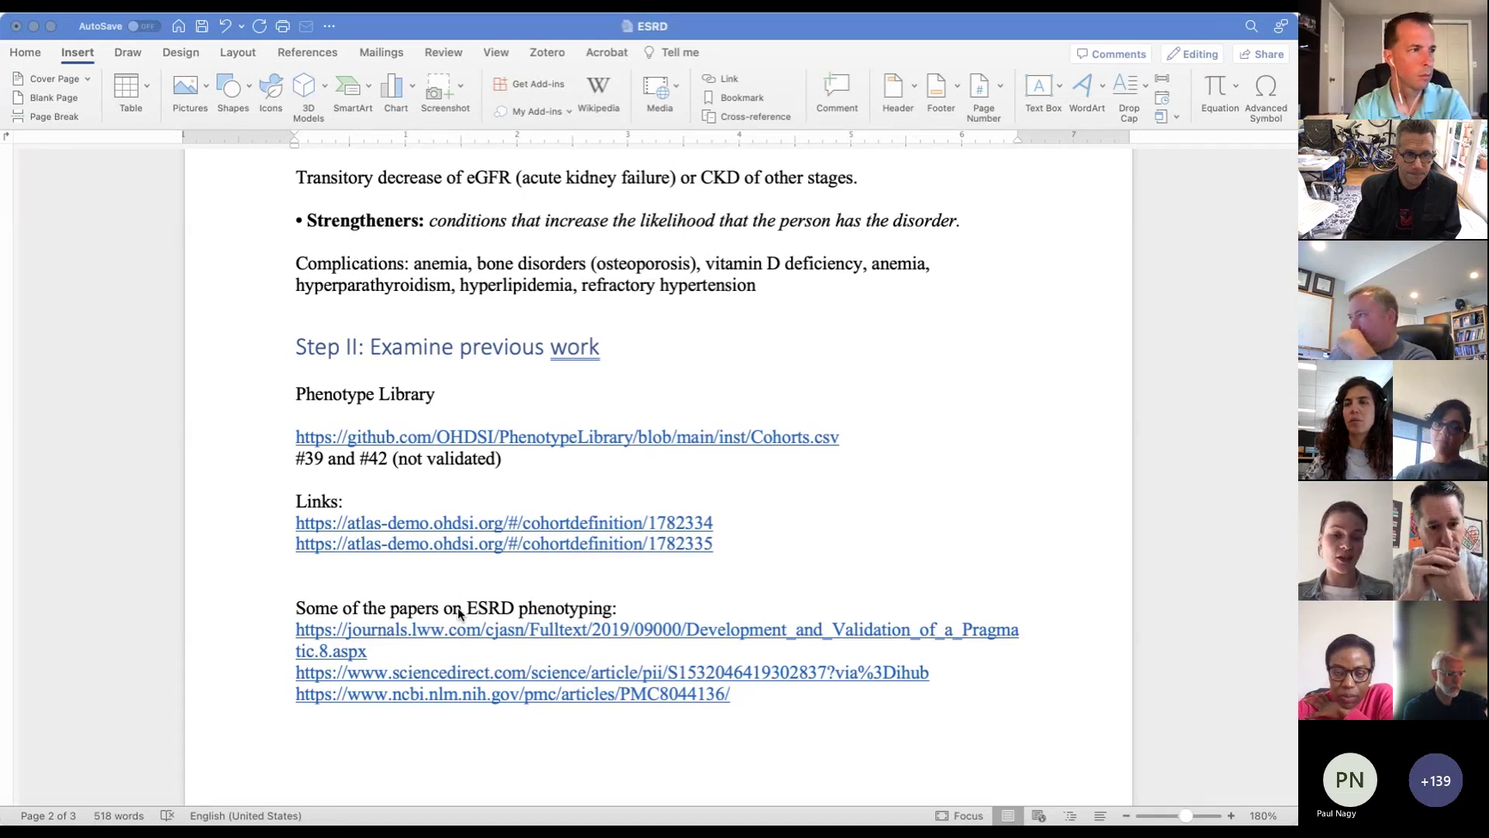
{"action": "scroll", "coordinate": [459, 612], "scroll_direction": "down", "scroll_amount": 1}
{"action": "scroll", "coordinate": [458, 612], "scroll_direction": "down", "scroll_amount": 5}
Step: Examine Step III on phenotype development, covering the concept set building blocks, logic construction and evaluation sections
{"action": "scroll", "coordinate": [457, 611], "scroll_direction": "down", "scroll_amount": 13}
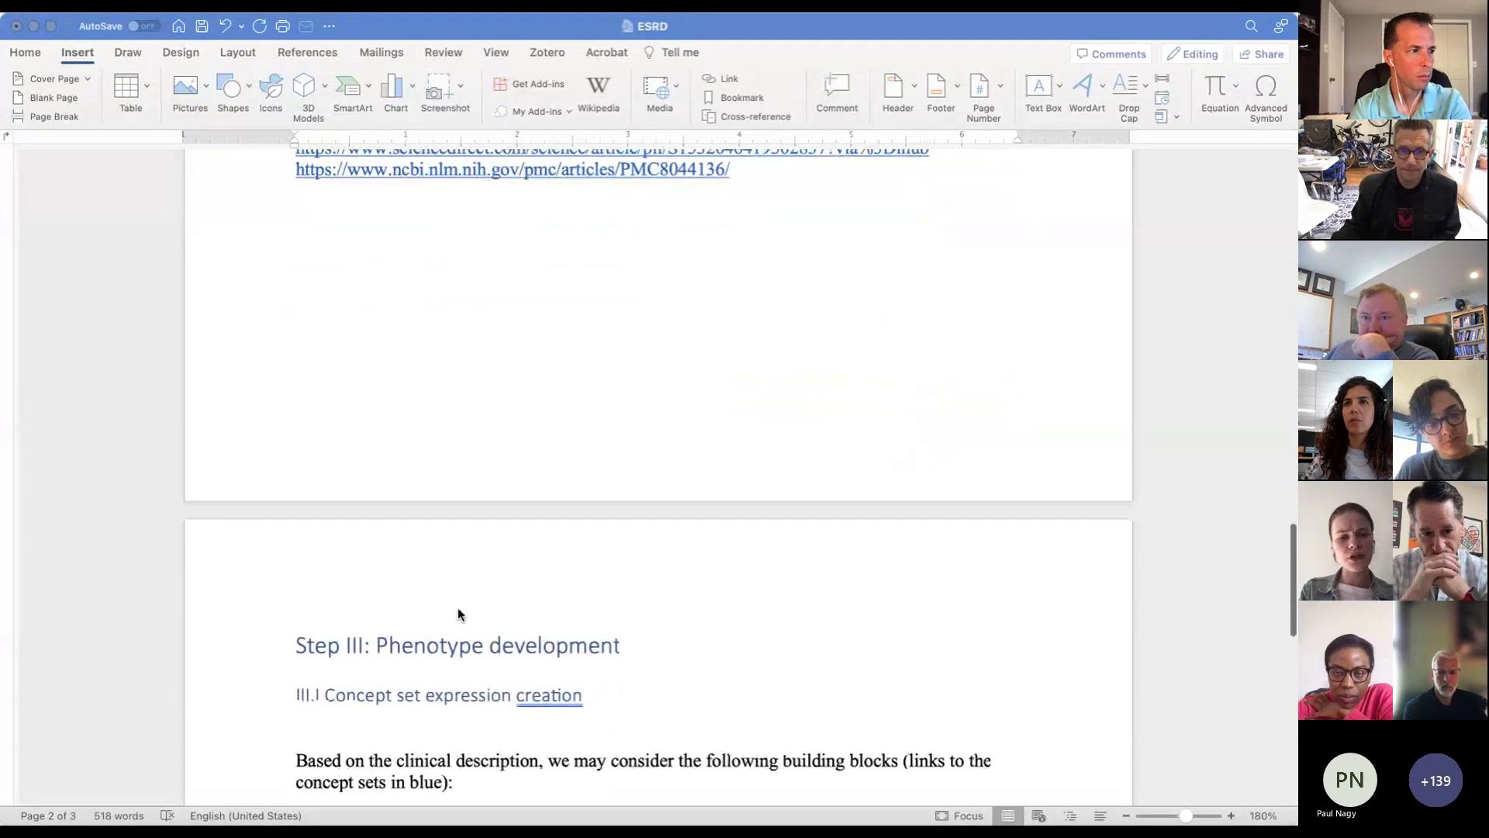
{"action": "scroll", "coordinate": [457, 613], "scroll_direction": "down", "scroll_amount": 7}
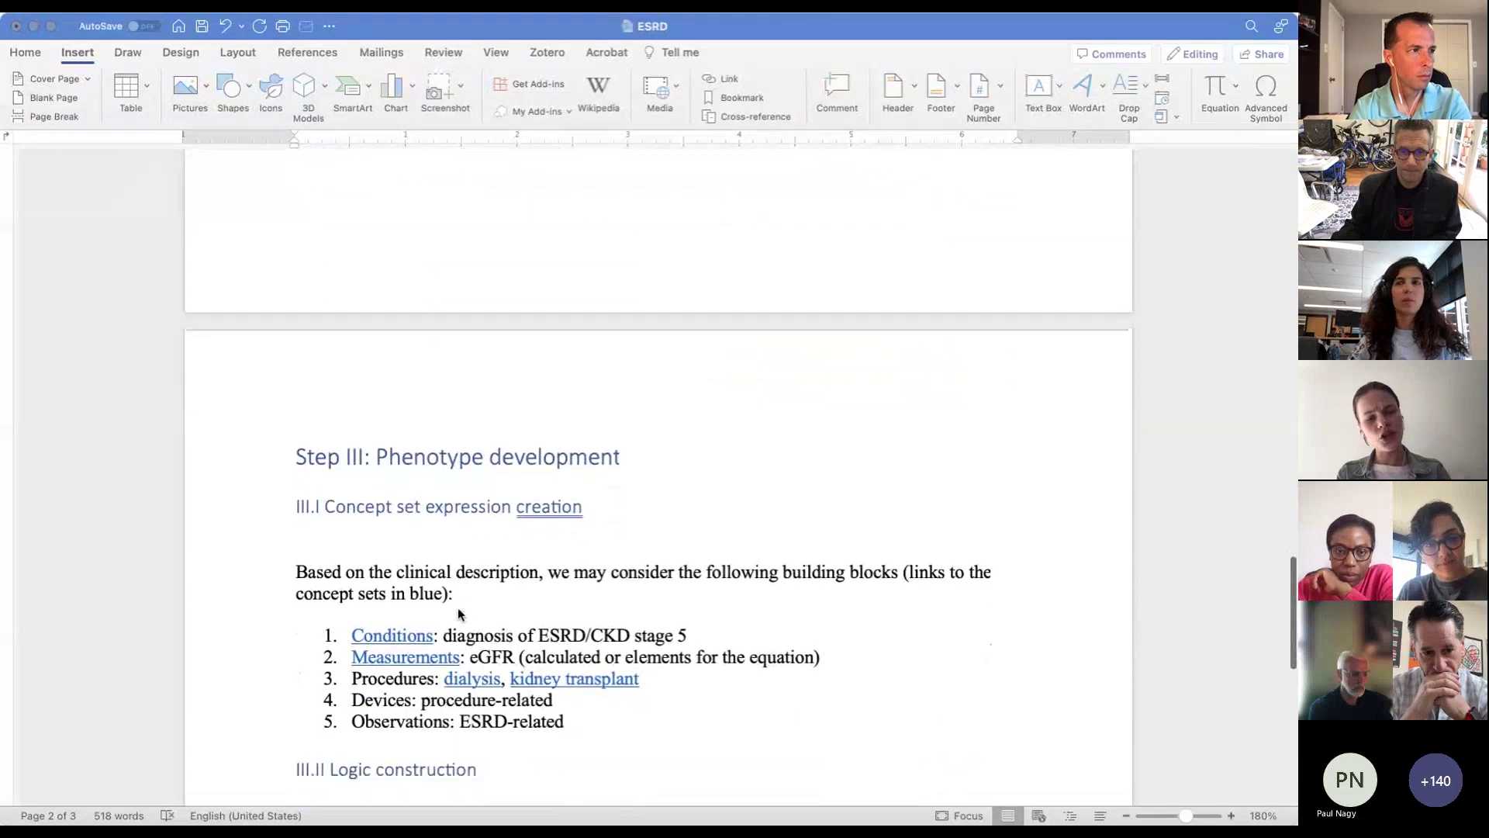
{"action": "scroll", "coordinate": [457, 613], "scroll_direction": "down", "scroll_amount": 5}
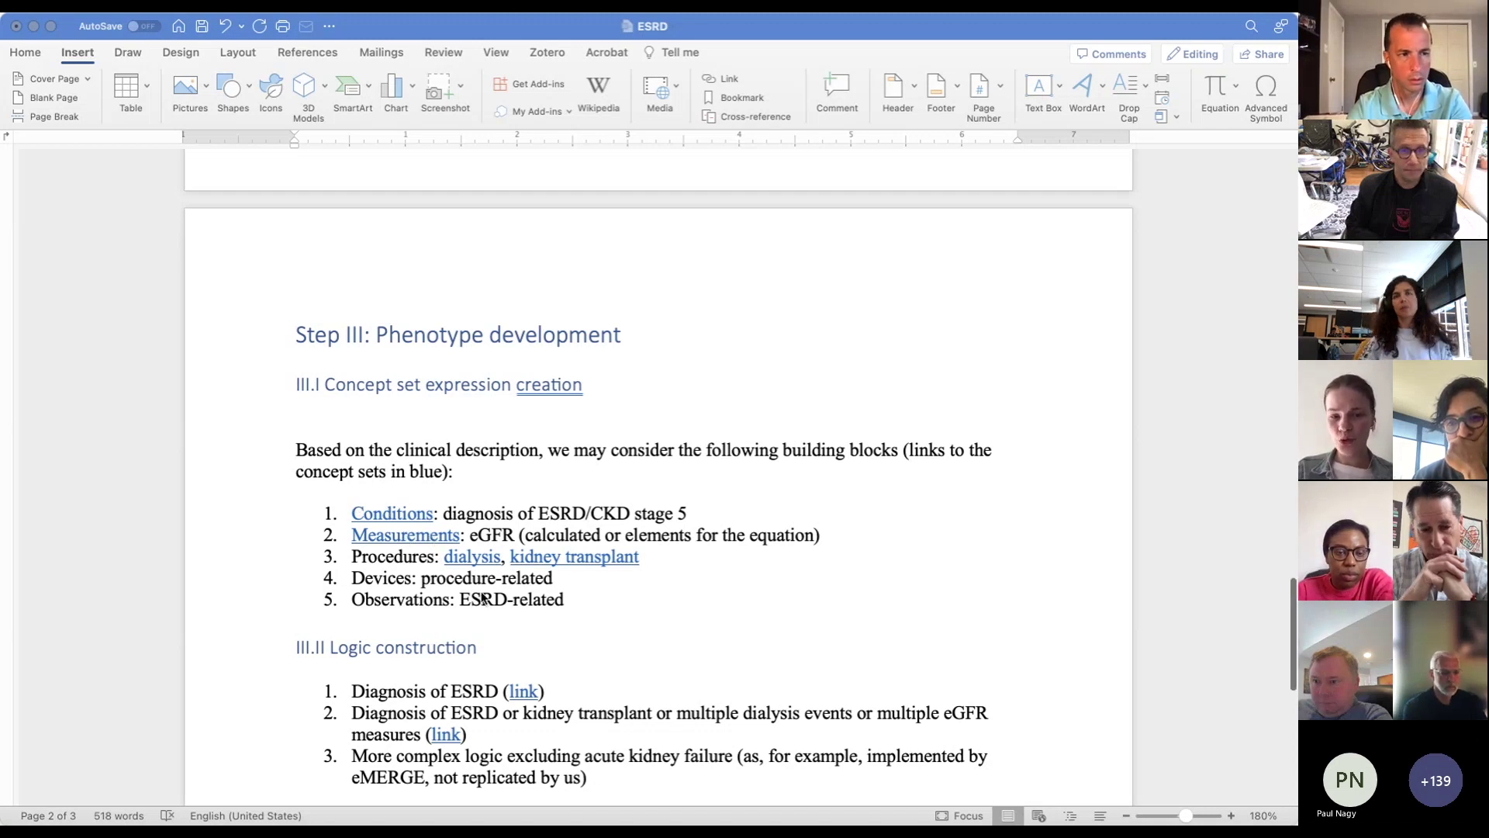
{"action": "scroll", "coordinate": [477, 559], "scroll_direction": "down", "scroll_amount": 1}
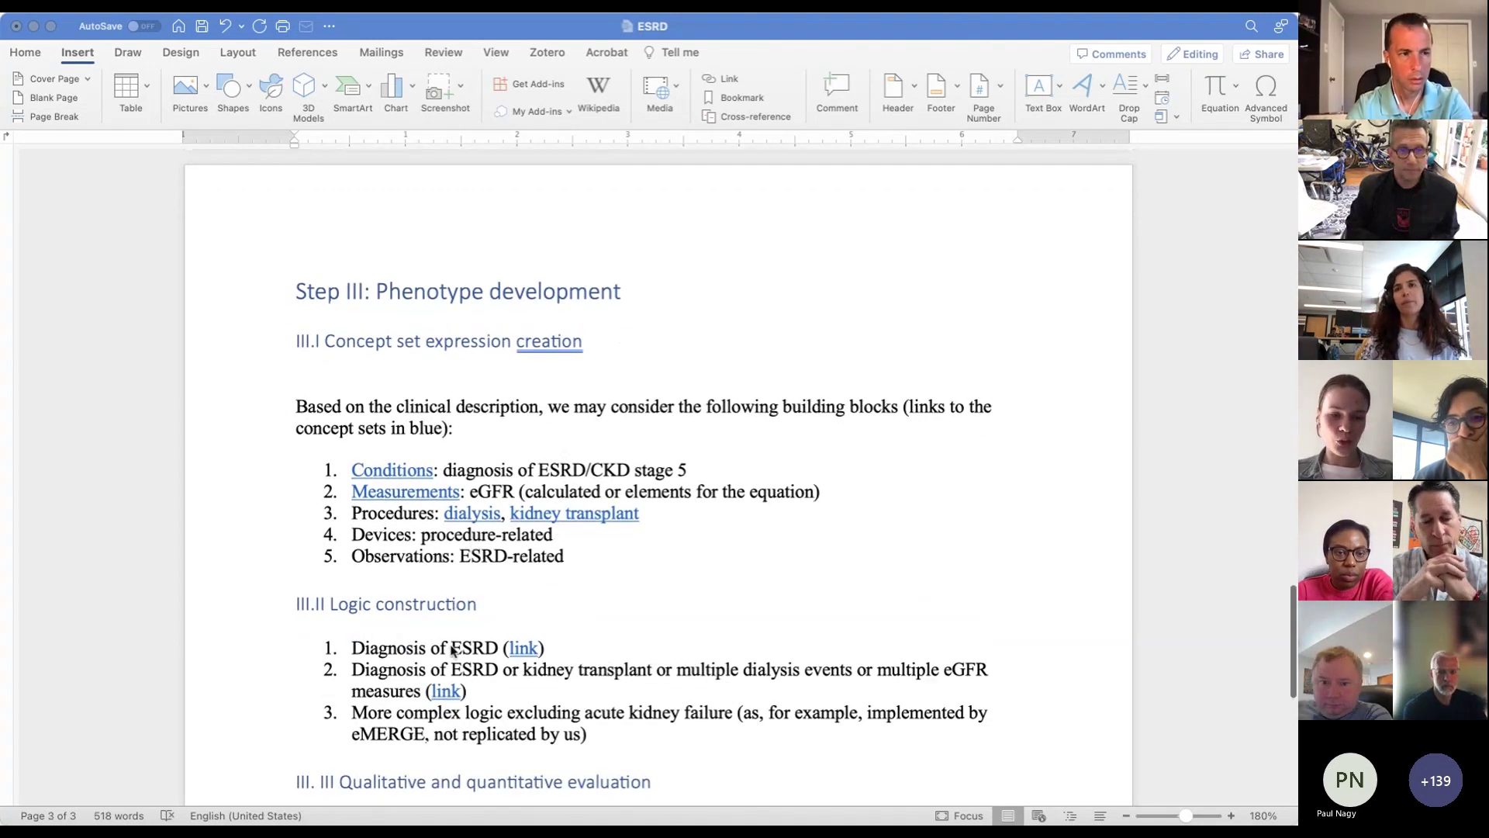
{"action": "scroll", "coordinate": [454, 650], "scroll_direction": "down", "scroll_amount": 1}
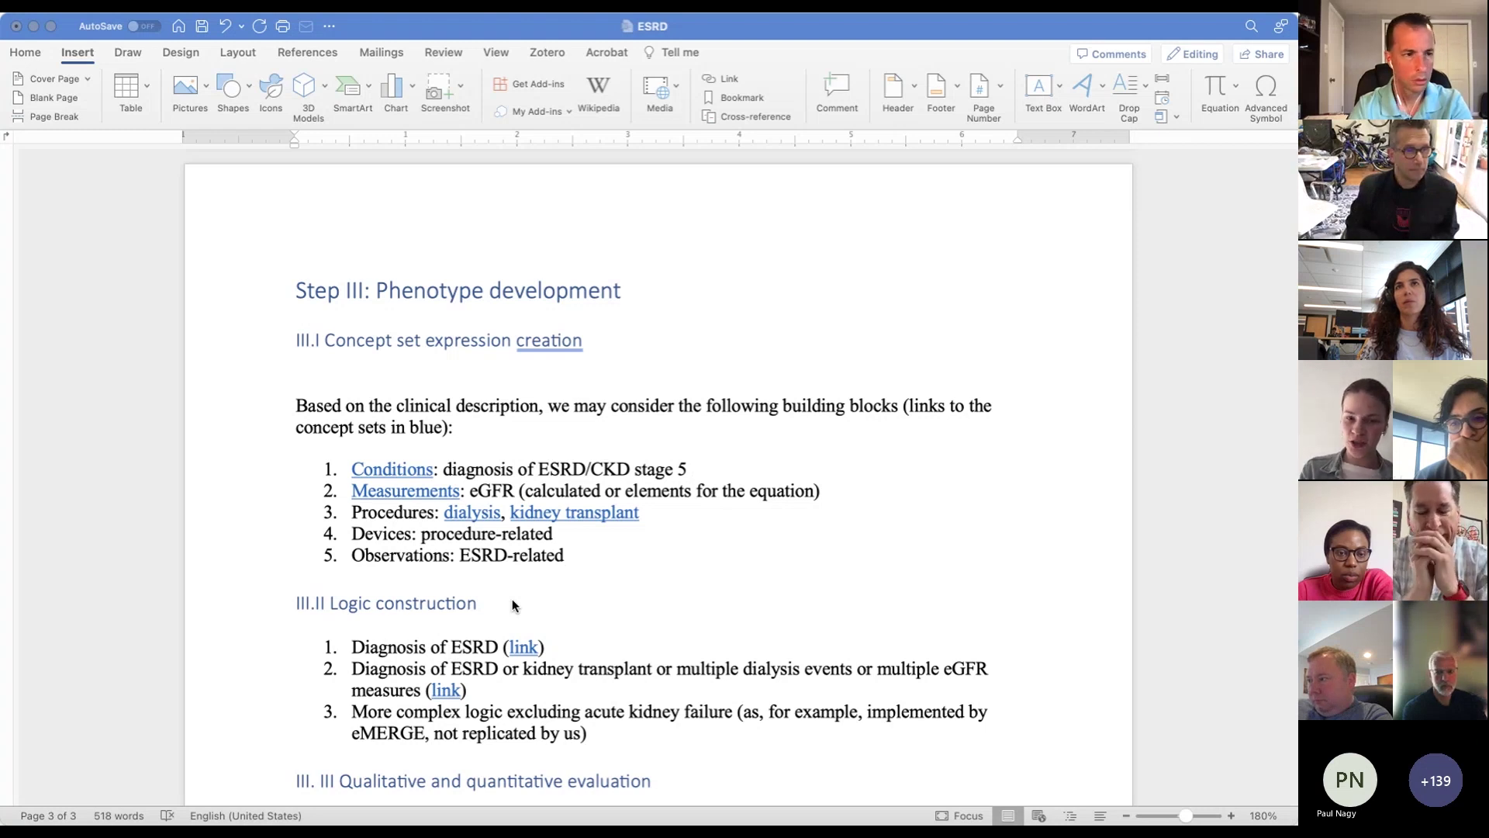
{"action": "scroll", "coordinate": [512, 605], "scroll_direction": "down", "scroll_amount": 1}
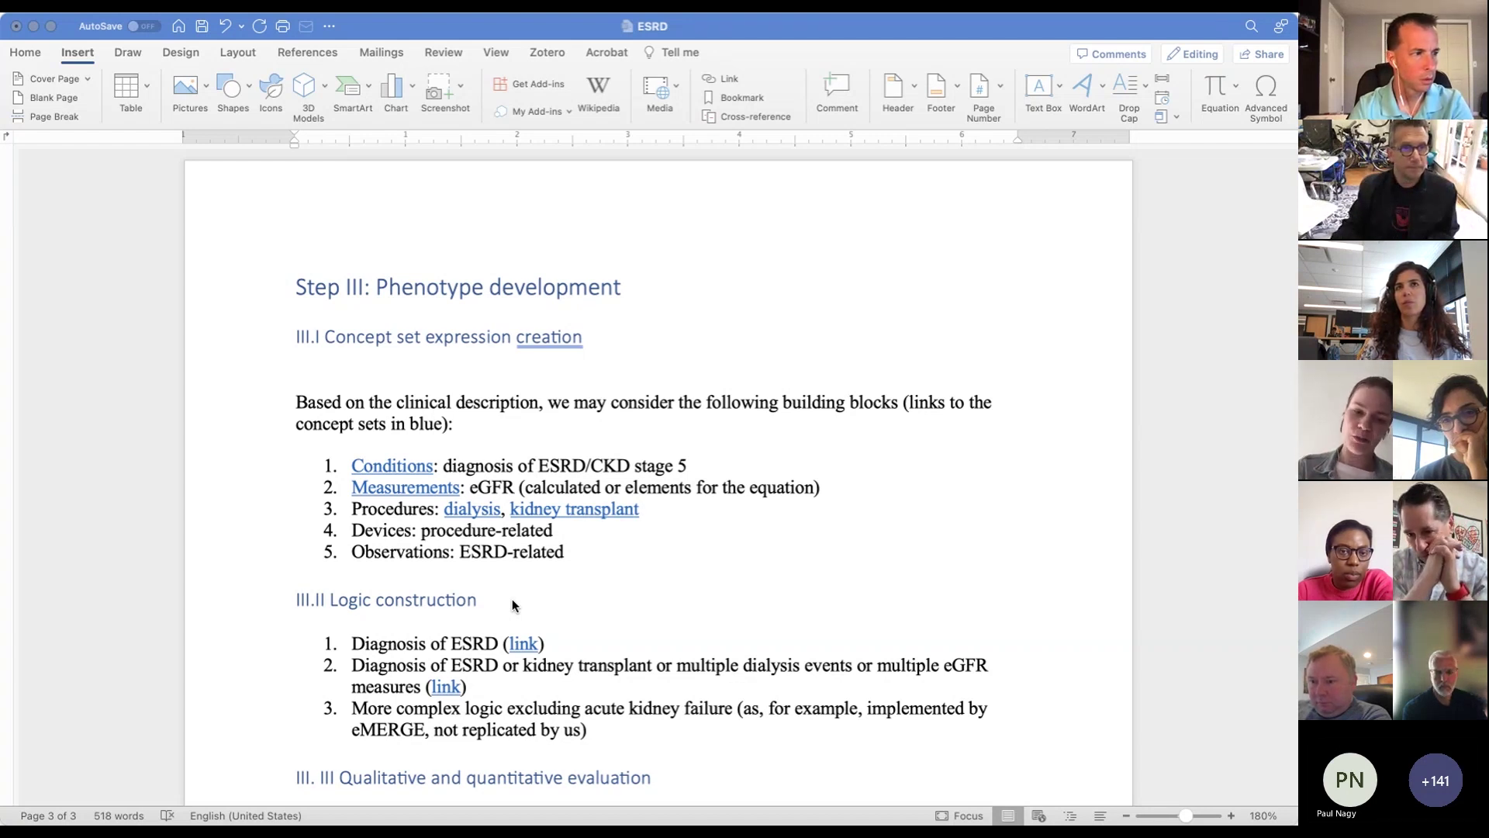
{"action": "scroll", "coordinate": [512, 599], "scroll_direction": "down", "scroll_amount": 1}
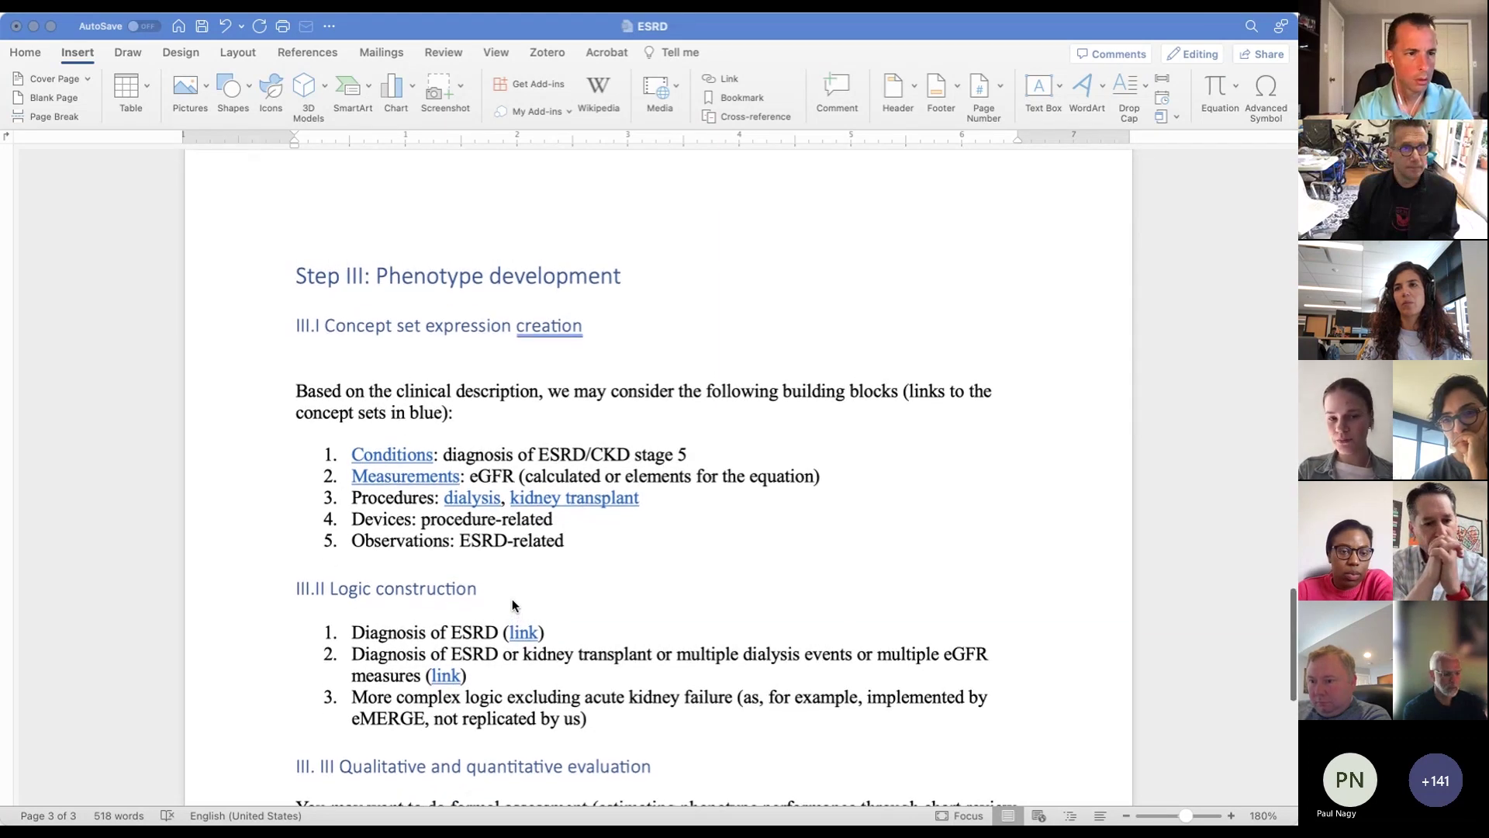
{"action": "scroll", "coordinate": [512, 605], "scroll_direction": "down", "scroll_amount": 1}
{"action": "scroll", "coordinate": [512, 599], "scroll_direction": "down", "scroll_amount": 4}
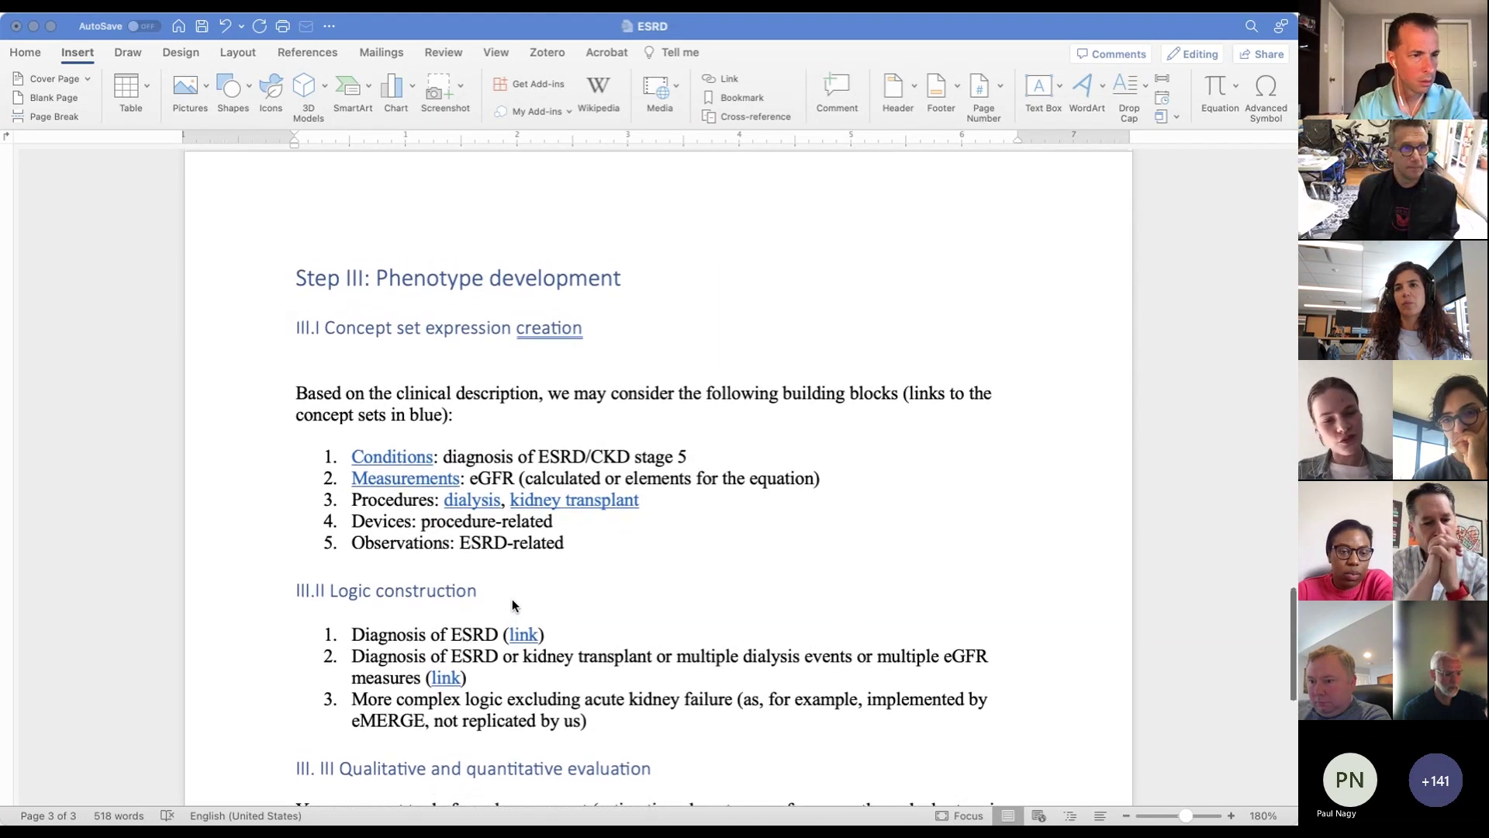
{"action": "scroll", "coordinate": [512, 599], "scroll_direction": "down", "scroll_amount": 2}
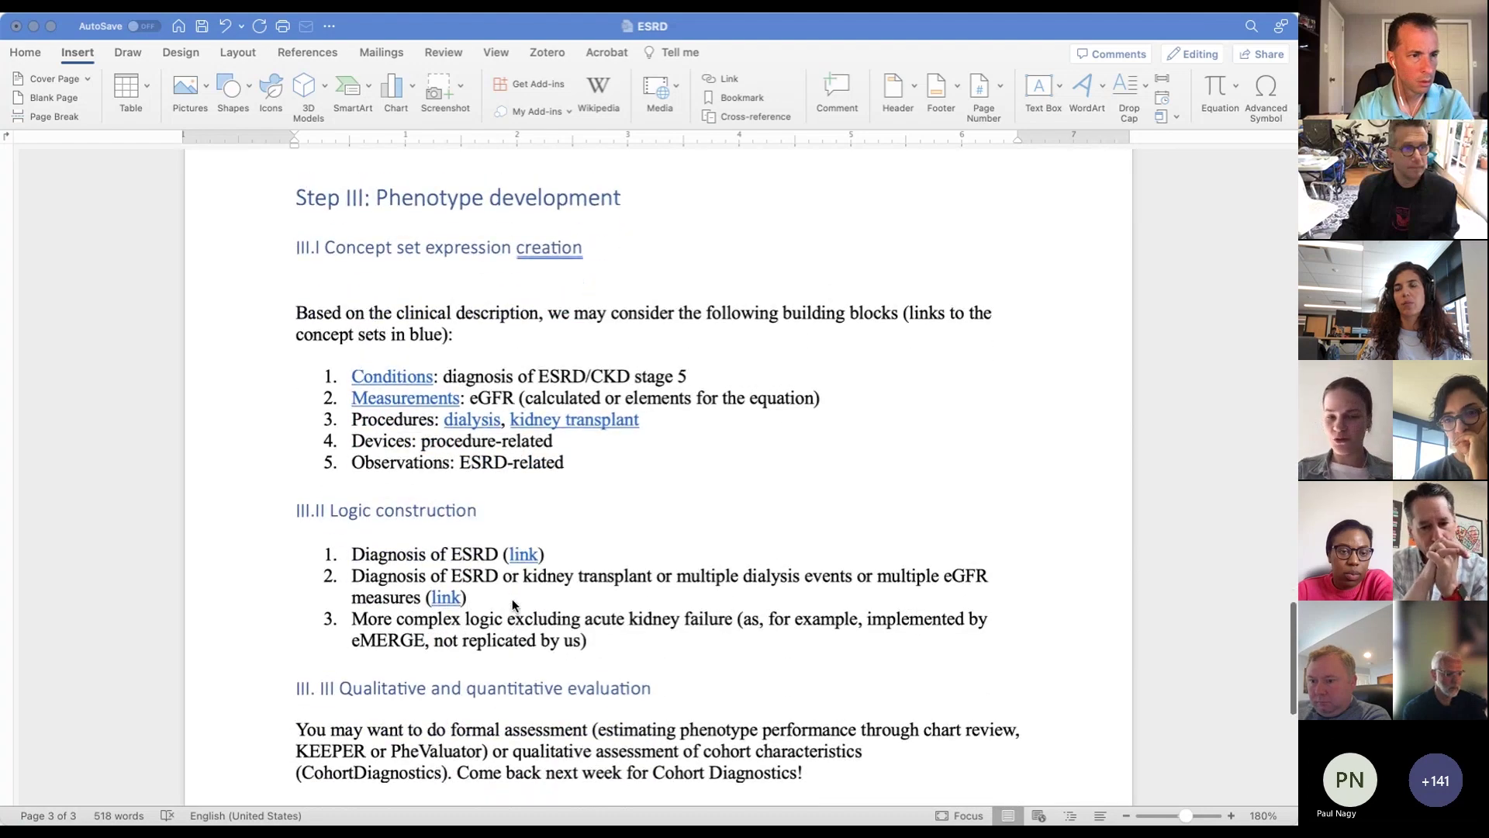
Step: Switch to ATLAS, search the vocabulary for "esrd" and start a new concept set expression containing End-stage renal disease with descendants
{"action": "scroll", "coordinate": [512, 599], "scroll_direction": "up", "scroll_amount": 1}
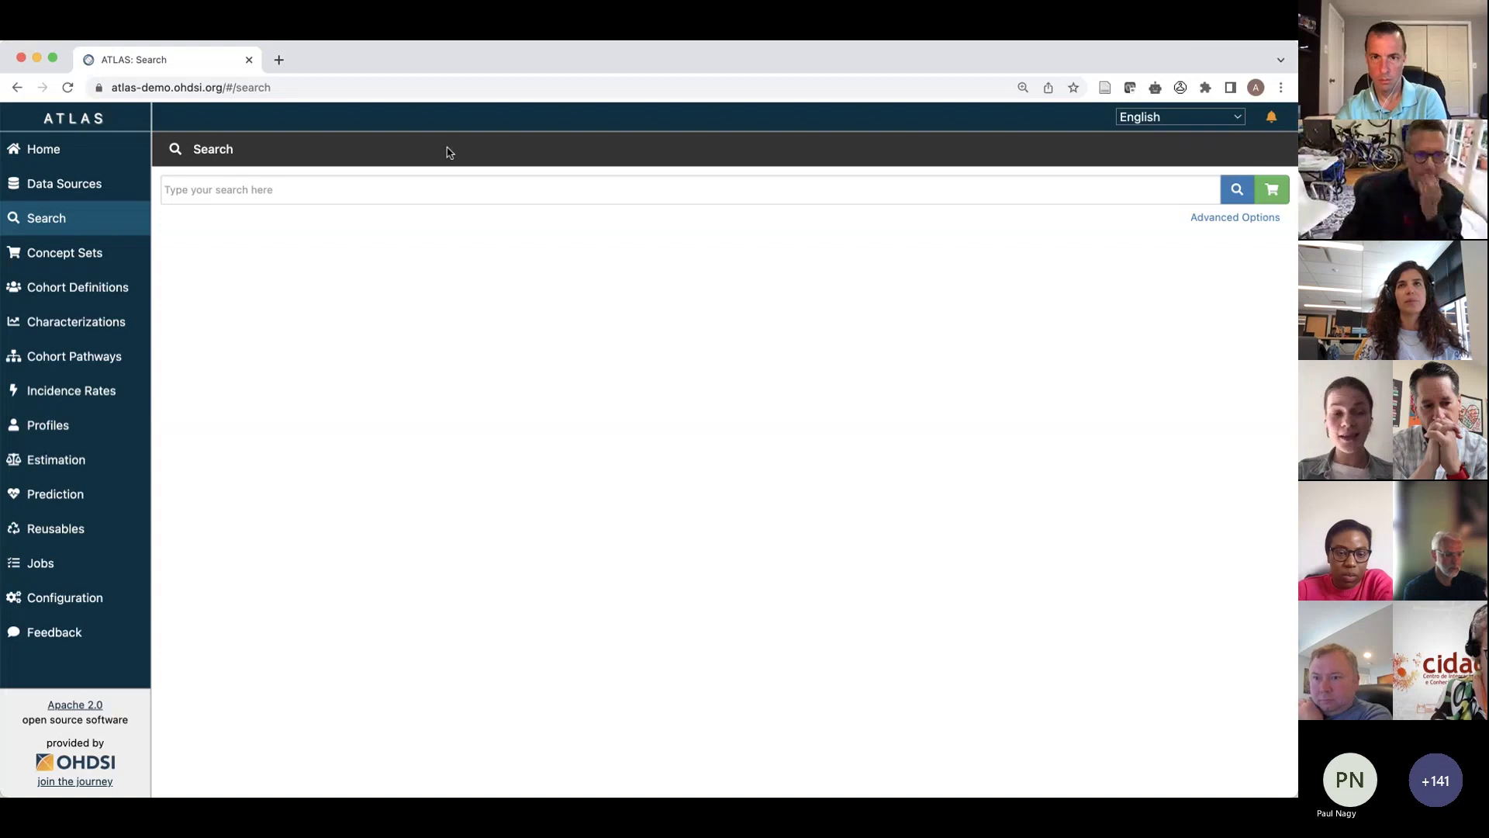
{"action": "left_click", "coordinate": [422, 183]}
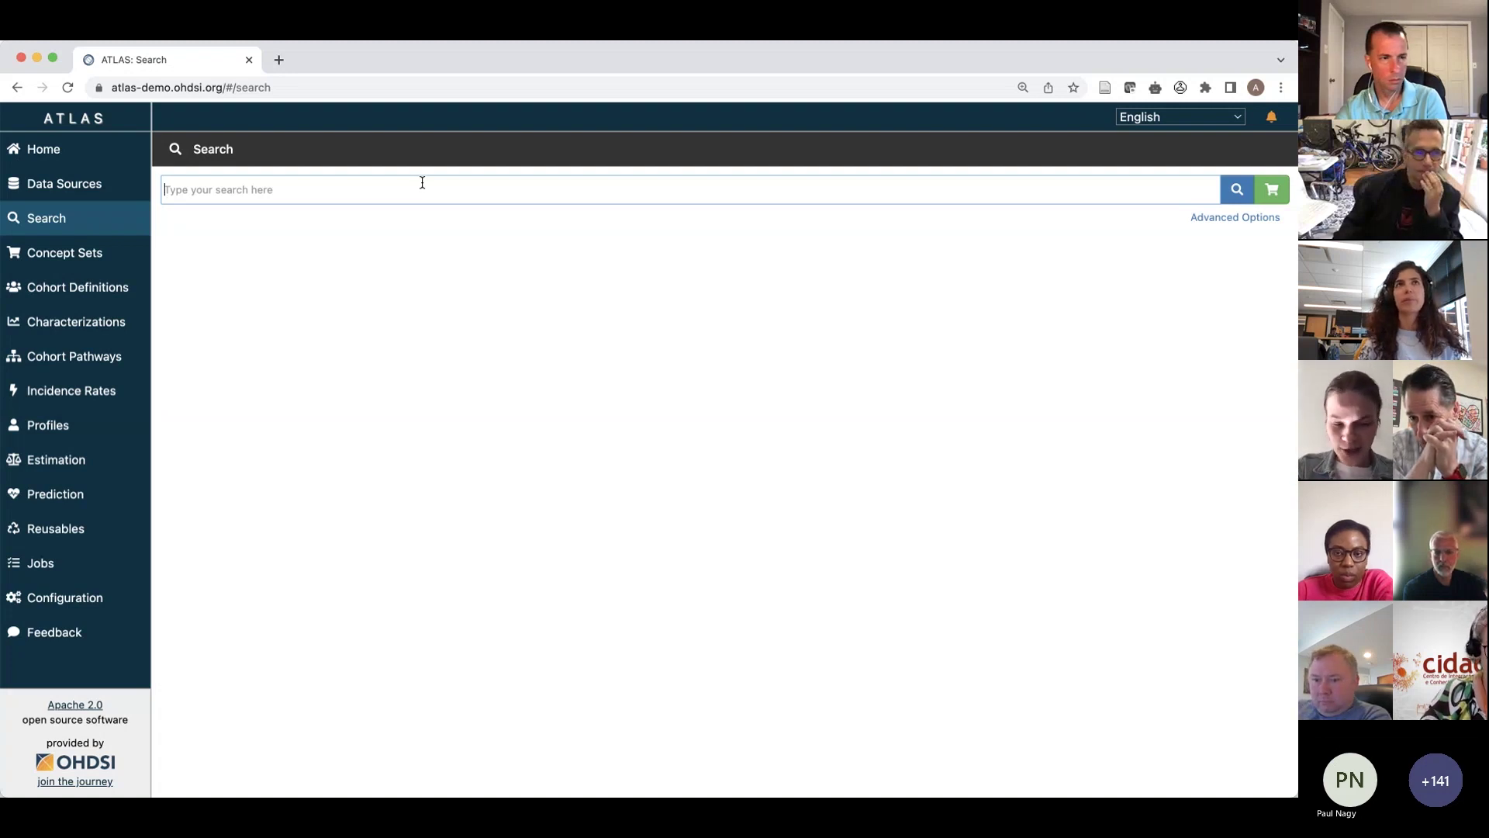
{"action": "type", "text": "esrd"}
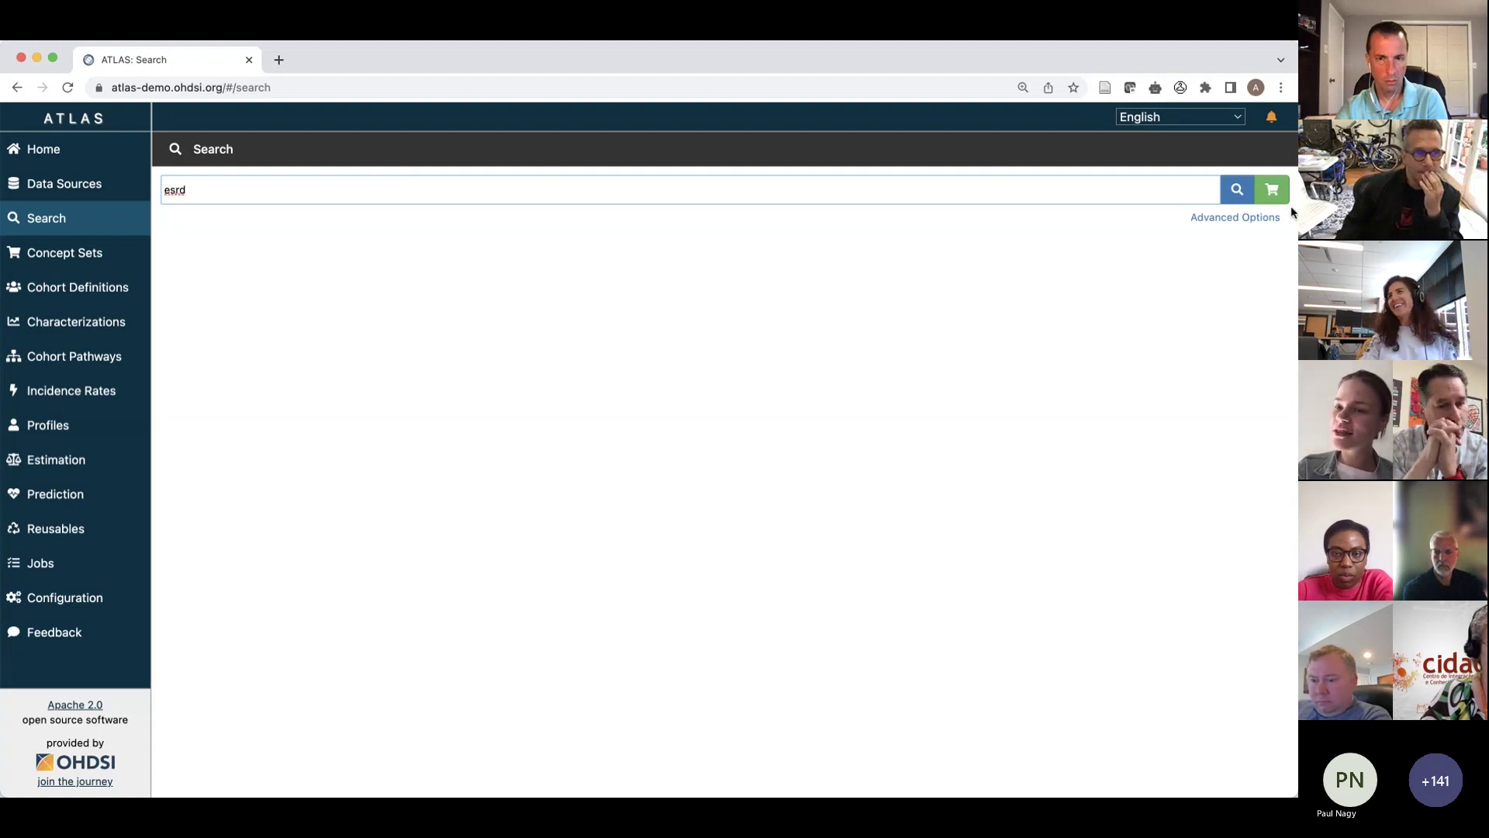
{"action": "left_click", "coordinate": [1272, 191]}
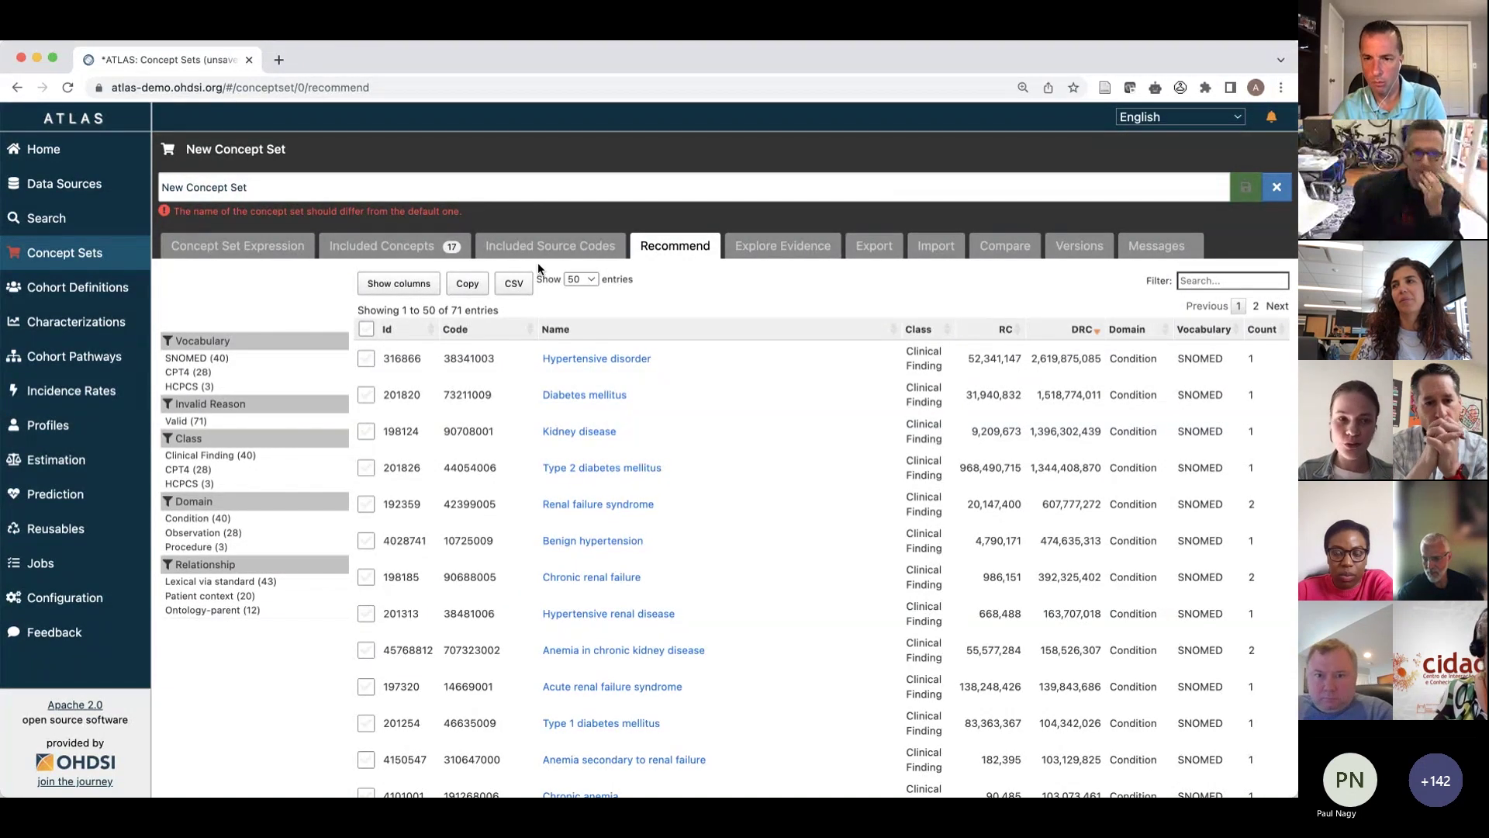
{"action": "left_click", "coordinate": [303, 246]}
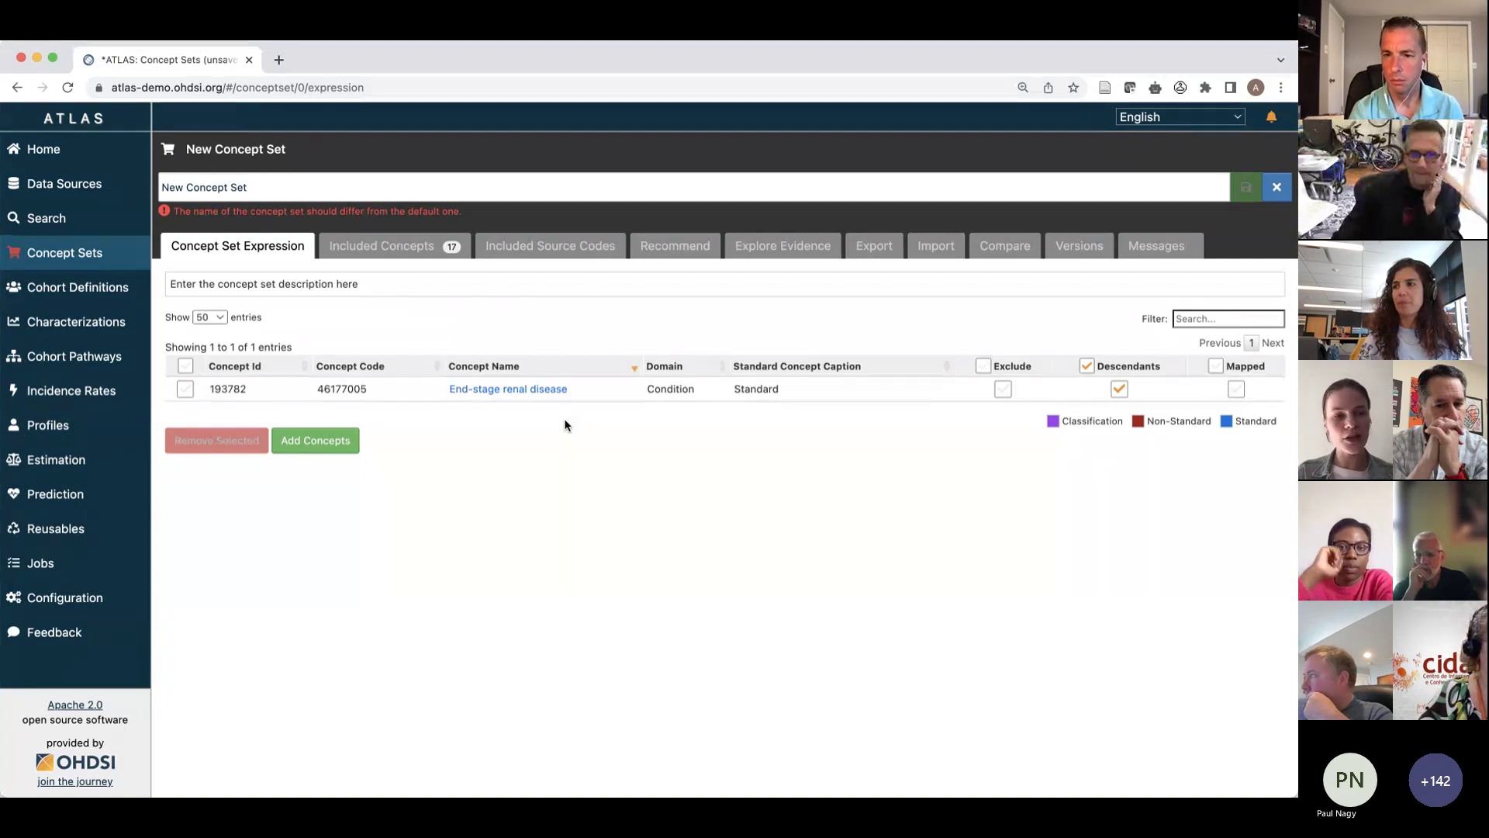
Step: Name the new concept set "ESRD [SOS]" and save it
{"action": "triple_click", "coordinate": [311, 189]}
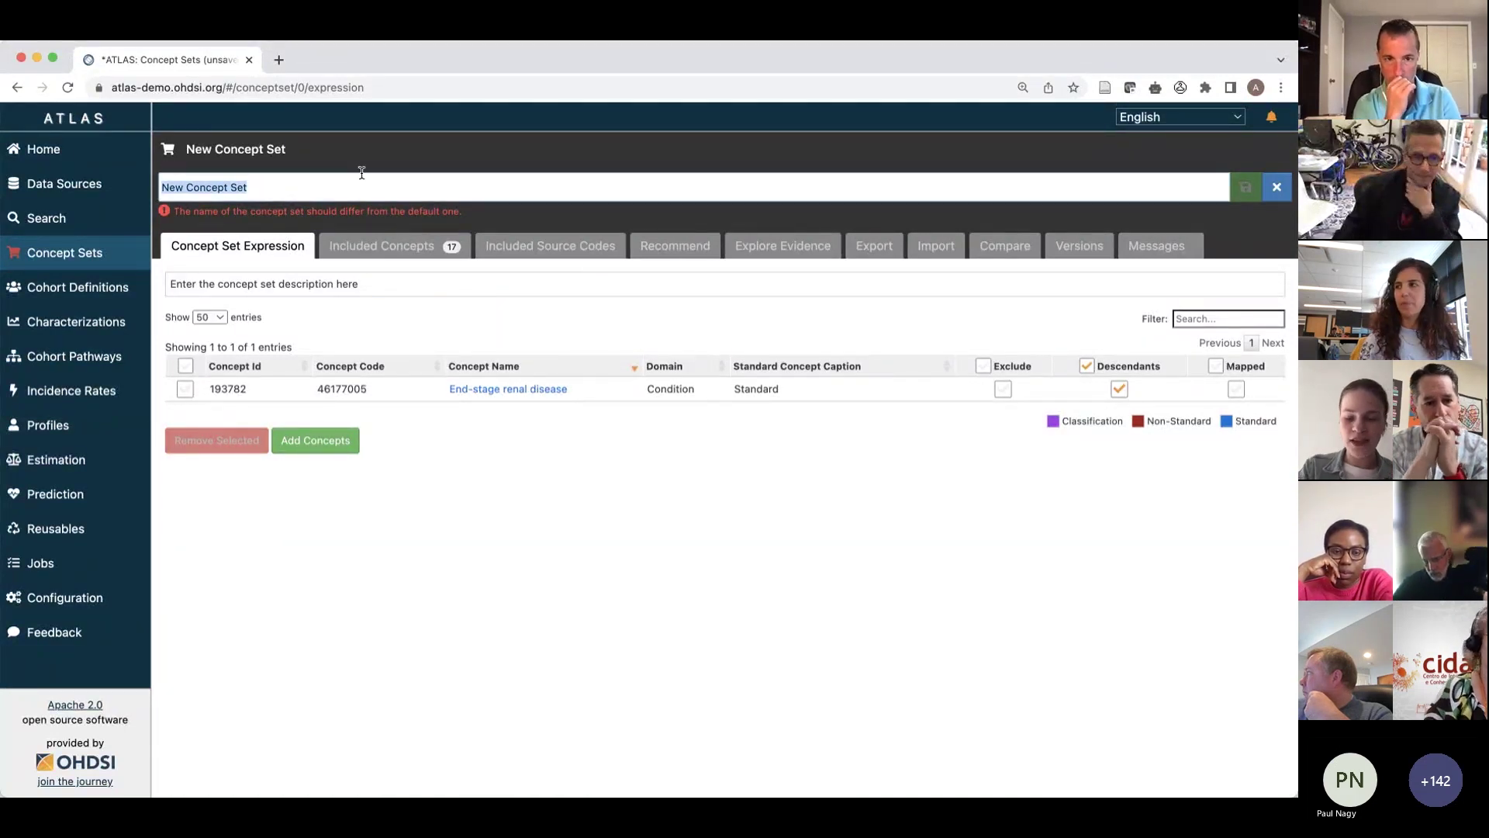
{"action": "type", "text": "ESRD [SOS"}
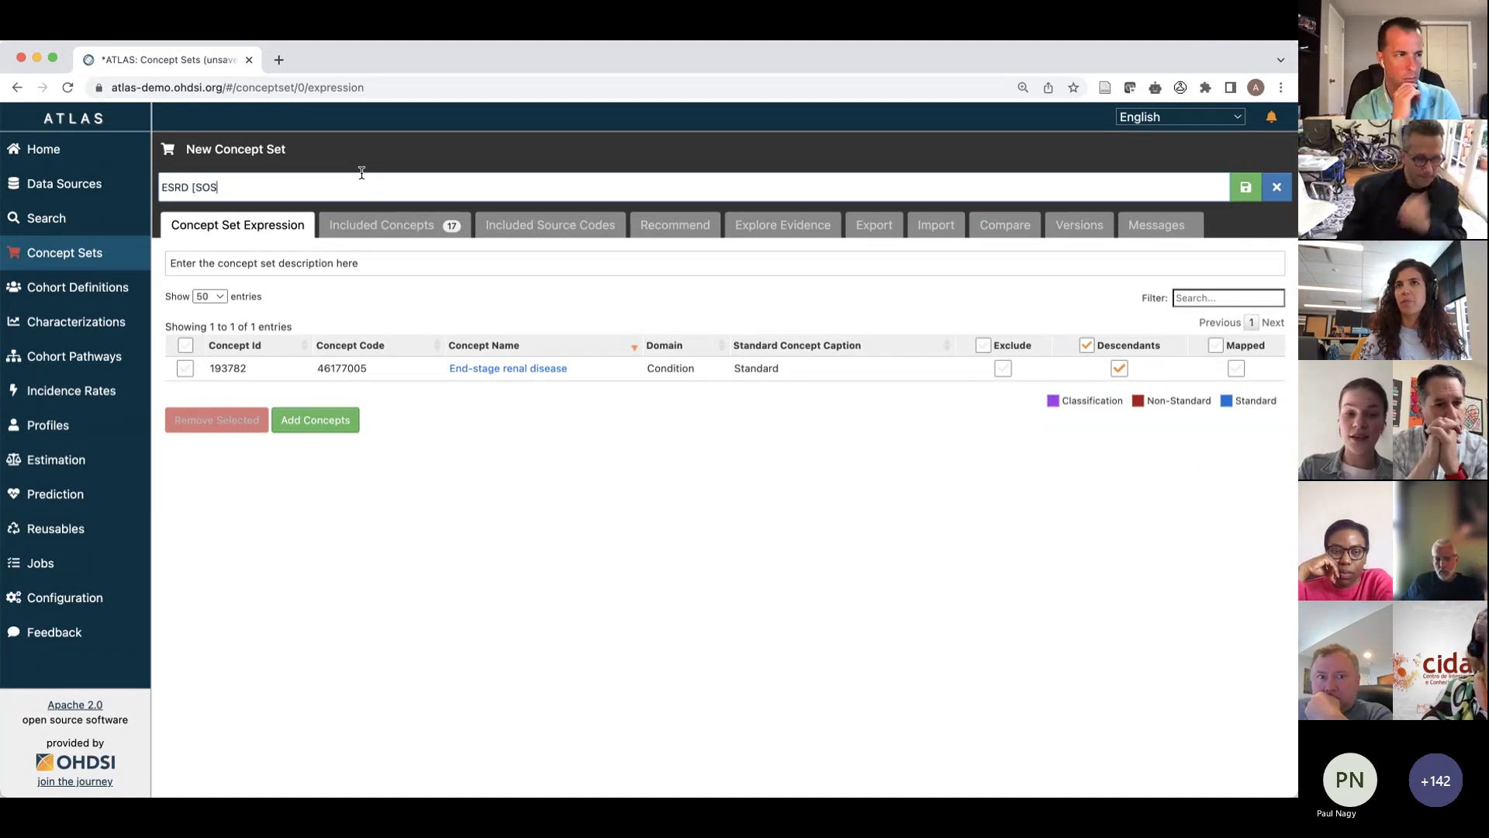
{"action": "type", "text": "]"}
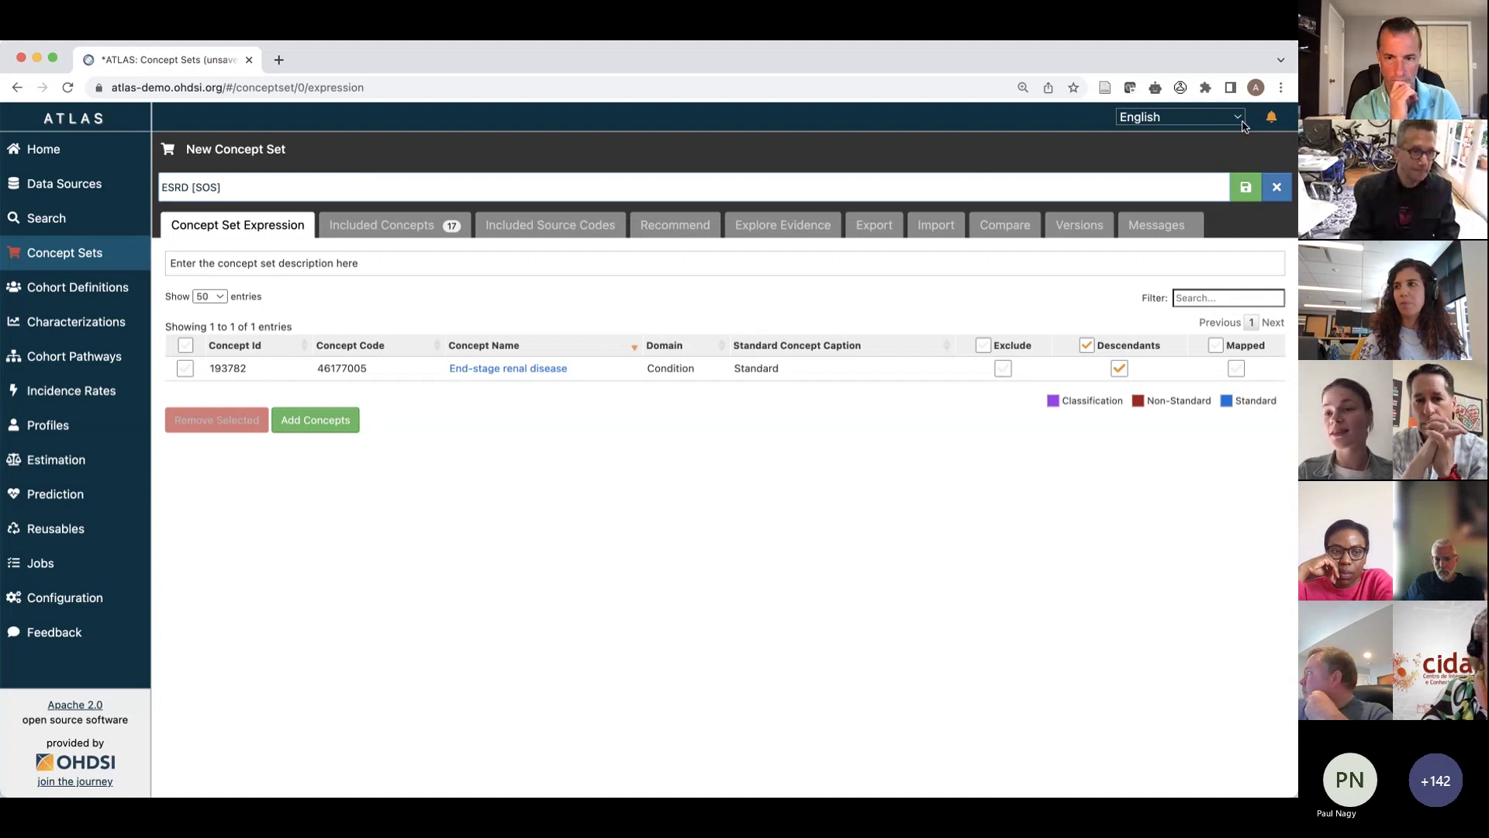
{"action": "left_click", "coordinate": [1246, 188]}
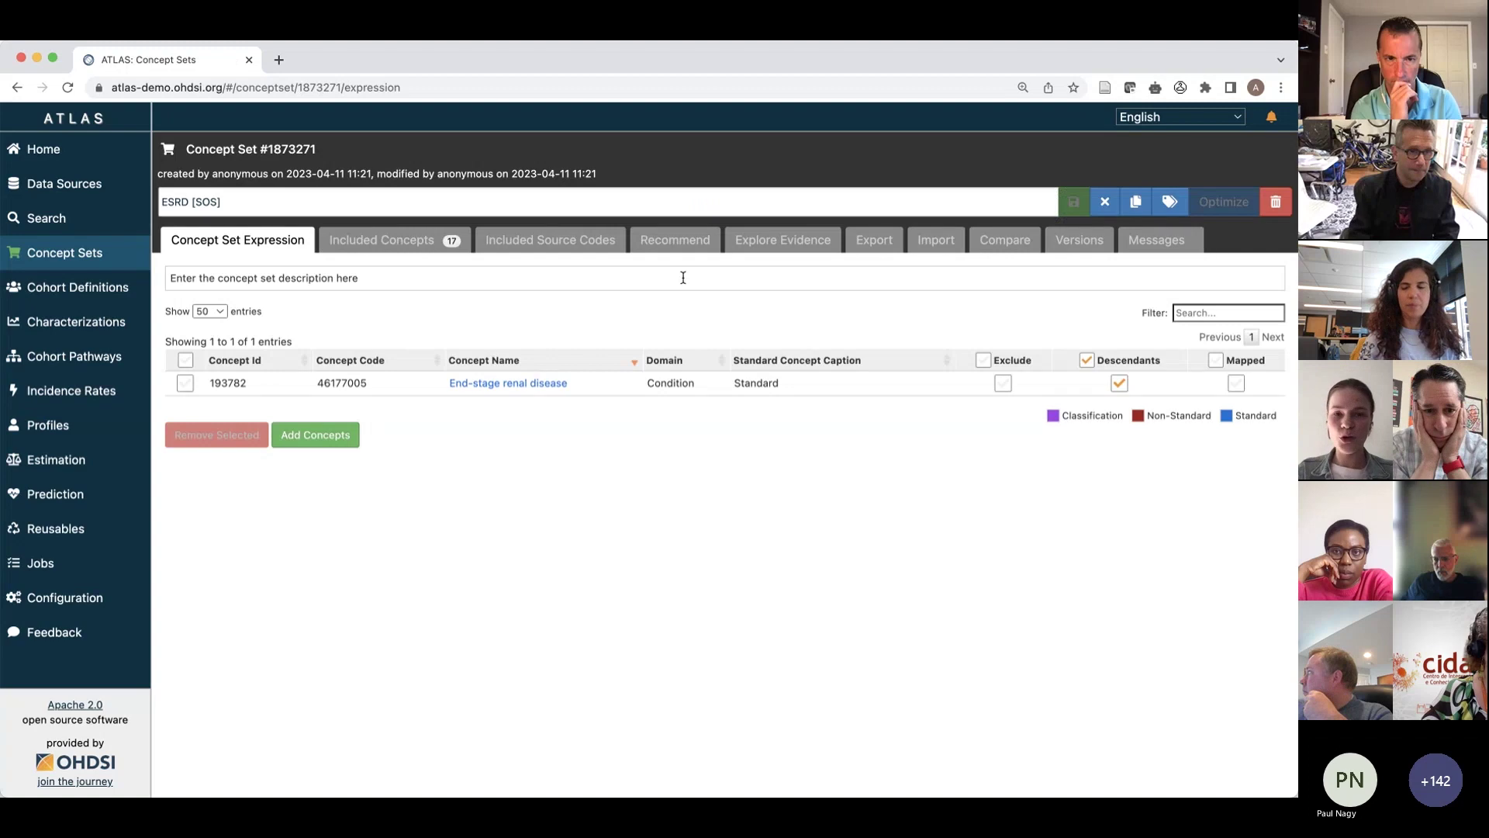
Step: Review the recommended concepts for the set and select Chronic kidney disease stage 5 and Chronic kidney disease stage 5 due to hypertension
{"action": "left_click", "coordinate": [685, 246]}
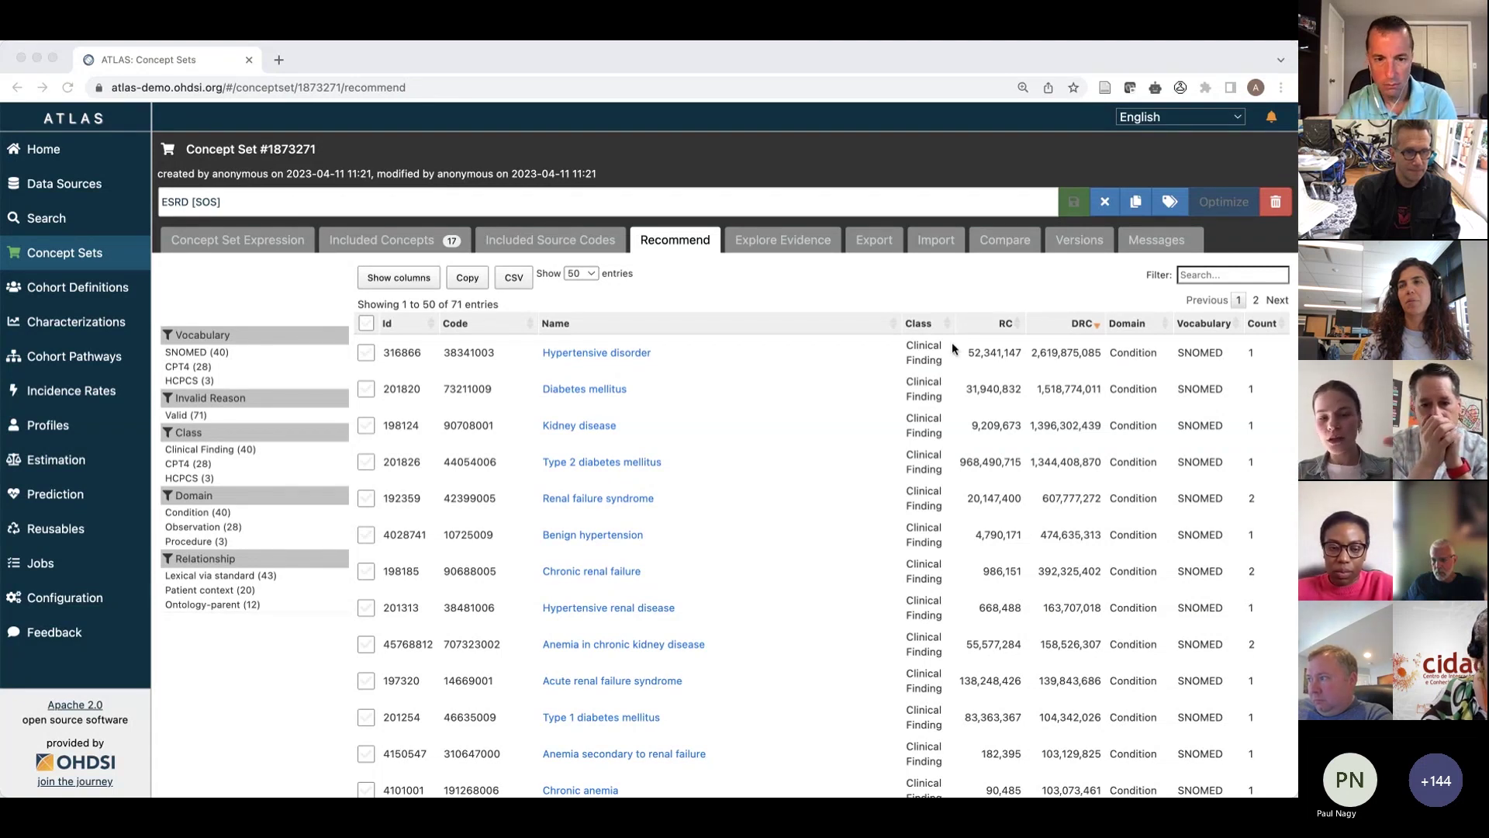
{"action": "scroll", "coordinate": [862, 439], "scroll_direction": "down", "scroll_amount": 1}
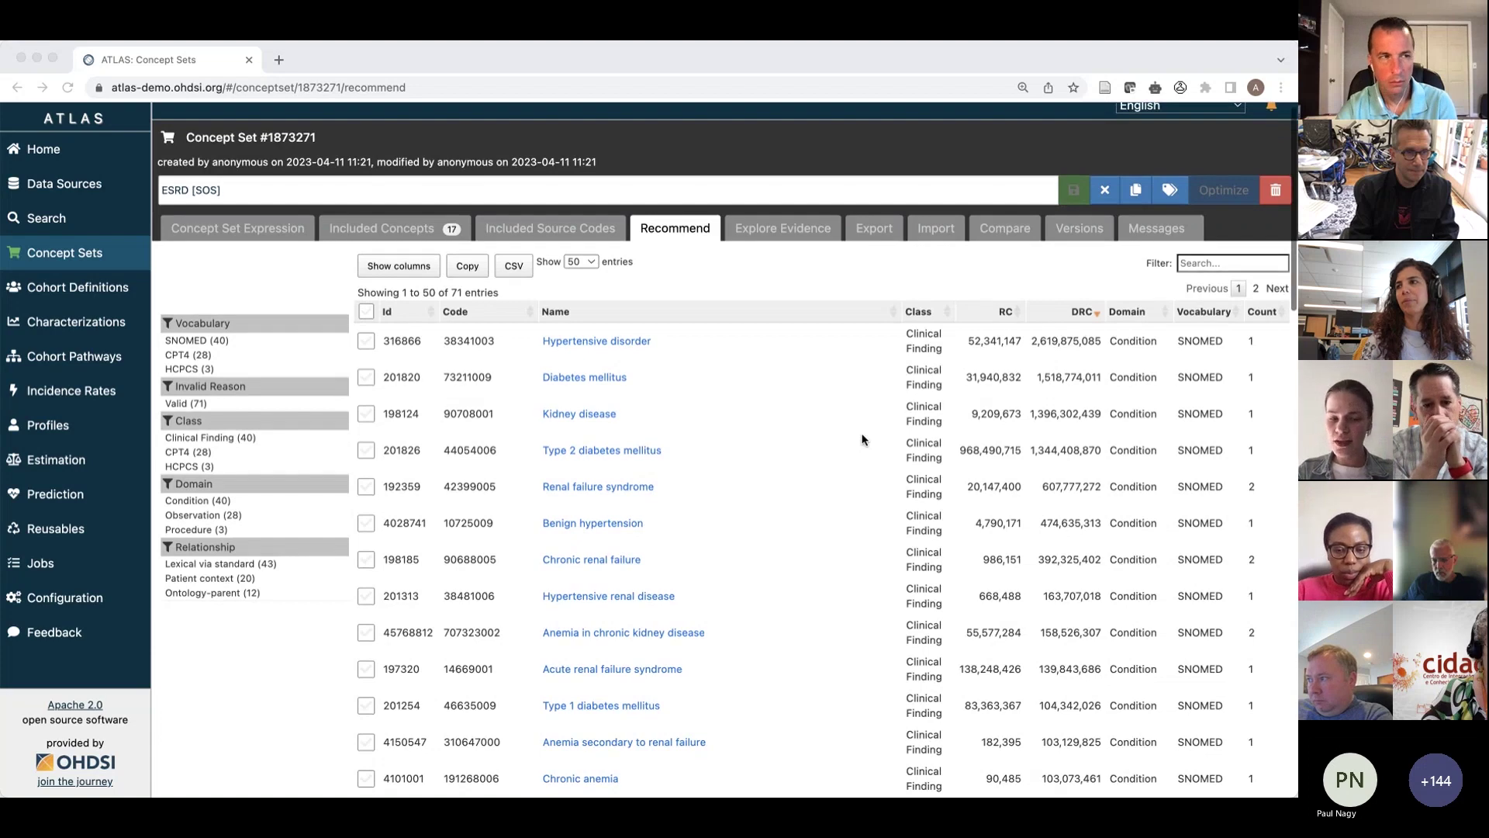
{"action": "scroll", "coordinate": [862, 439], "scroll_direction": "down", "scroll_amount": 1}
{"action": "scroll", "coordinate": [862, 439], "scroll_direction": "up", "scroll_amount": 1}
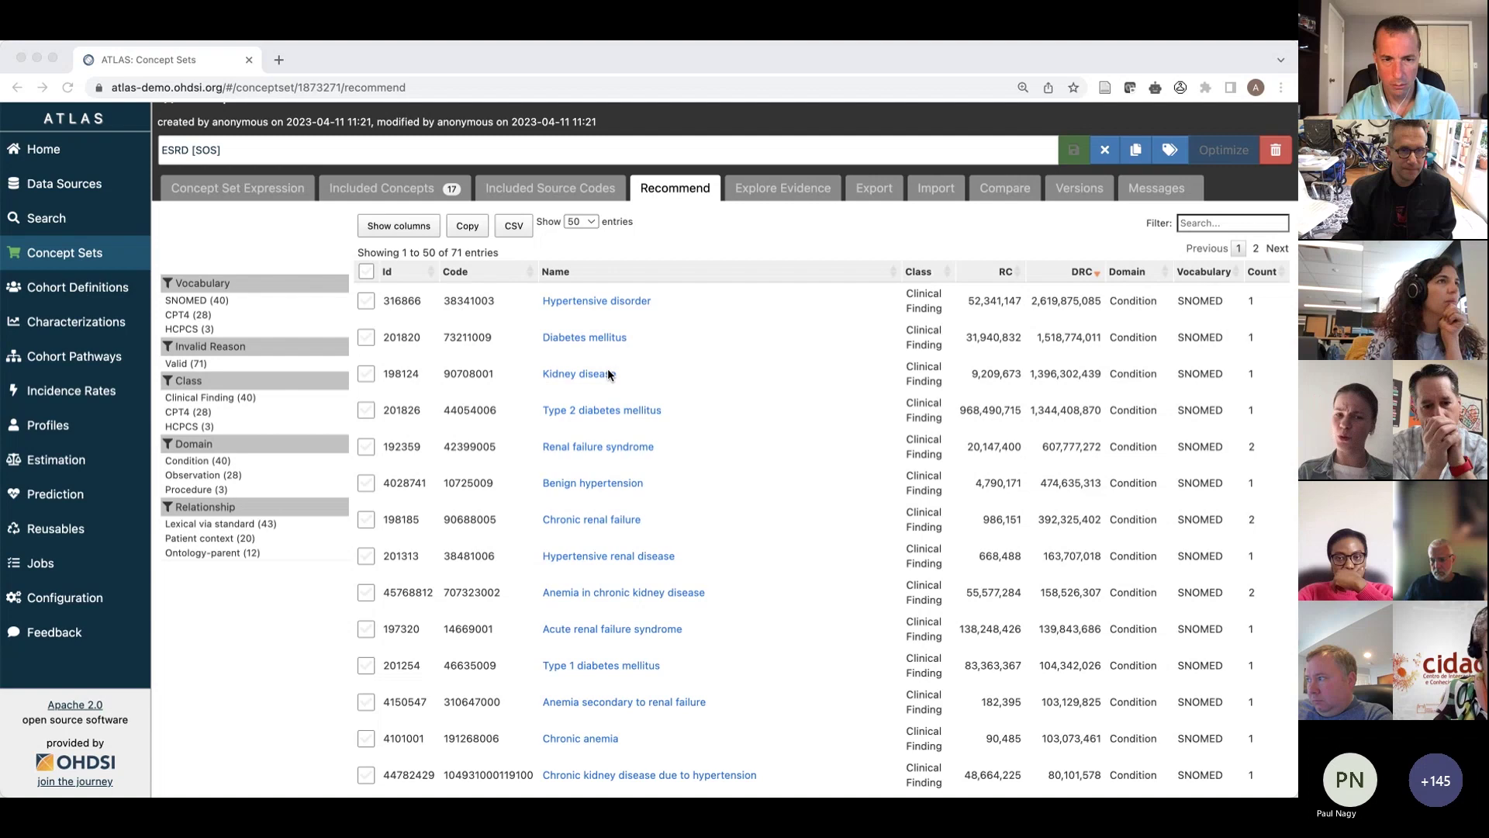
{"action": "scroll", "coordinate": [608, 375], "scroll_direction": "down", "scroll_amount": 1}
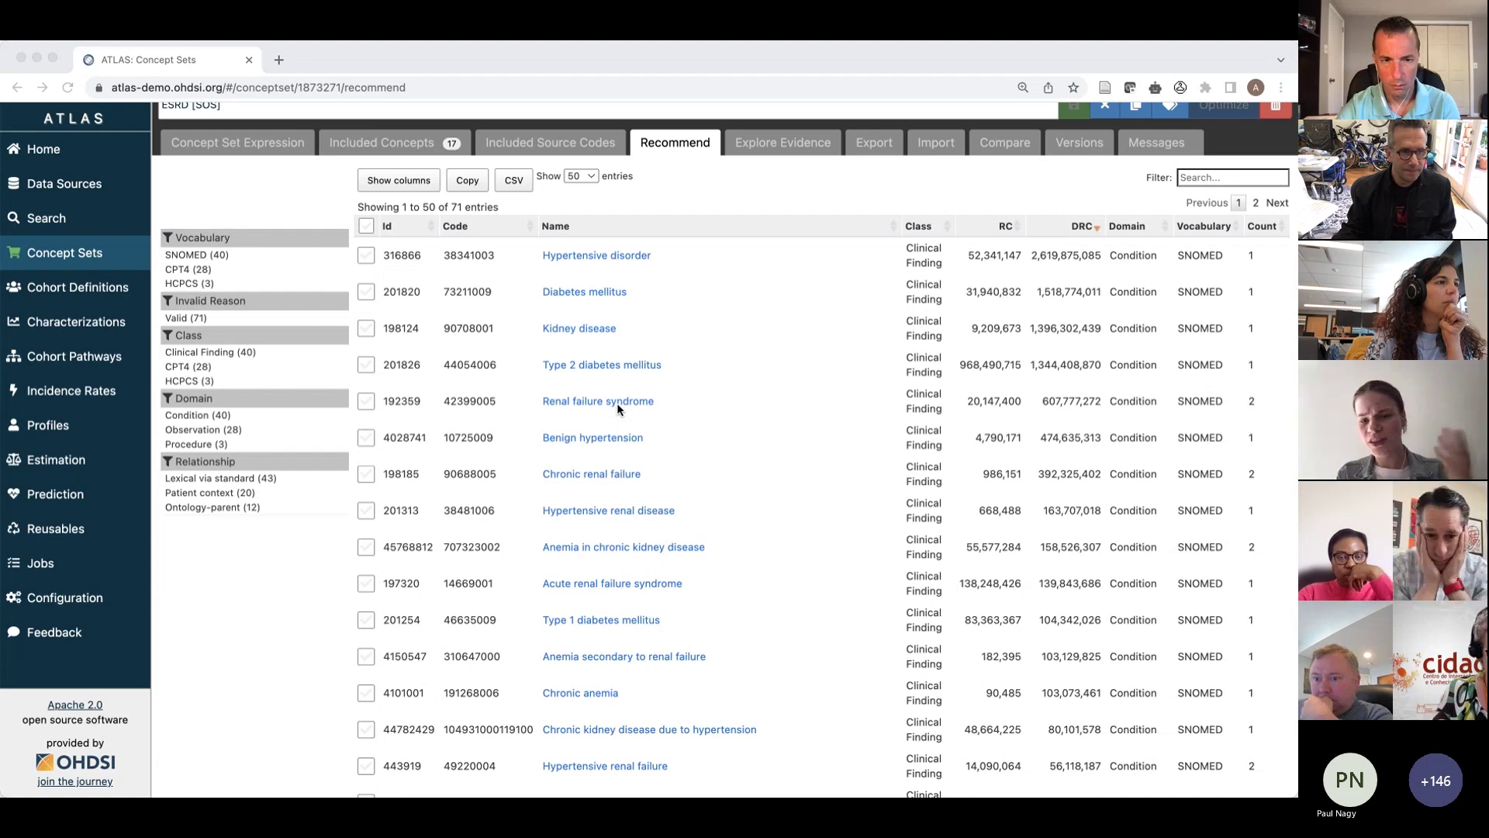
{"action": "scroll", "coordinate": [617, 408], "scroll_direction": "down", "scroll_amount": 1}
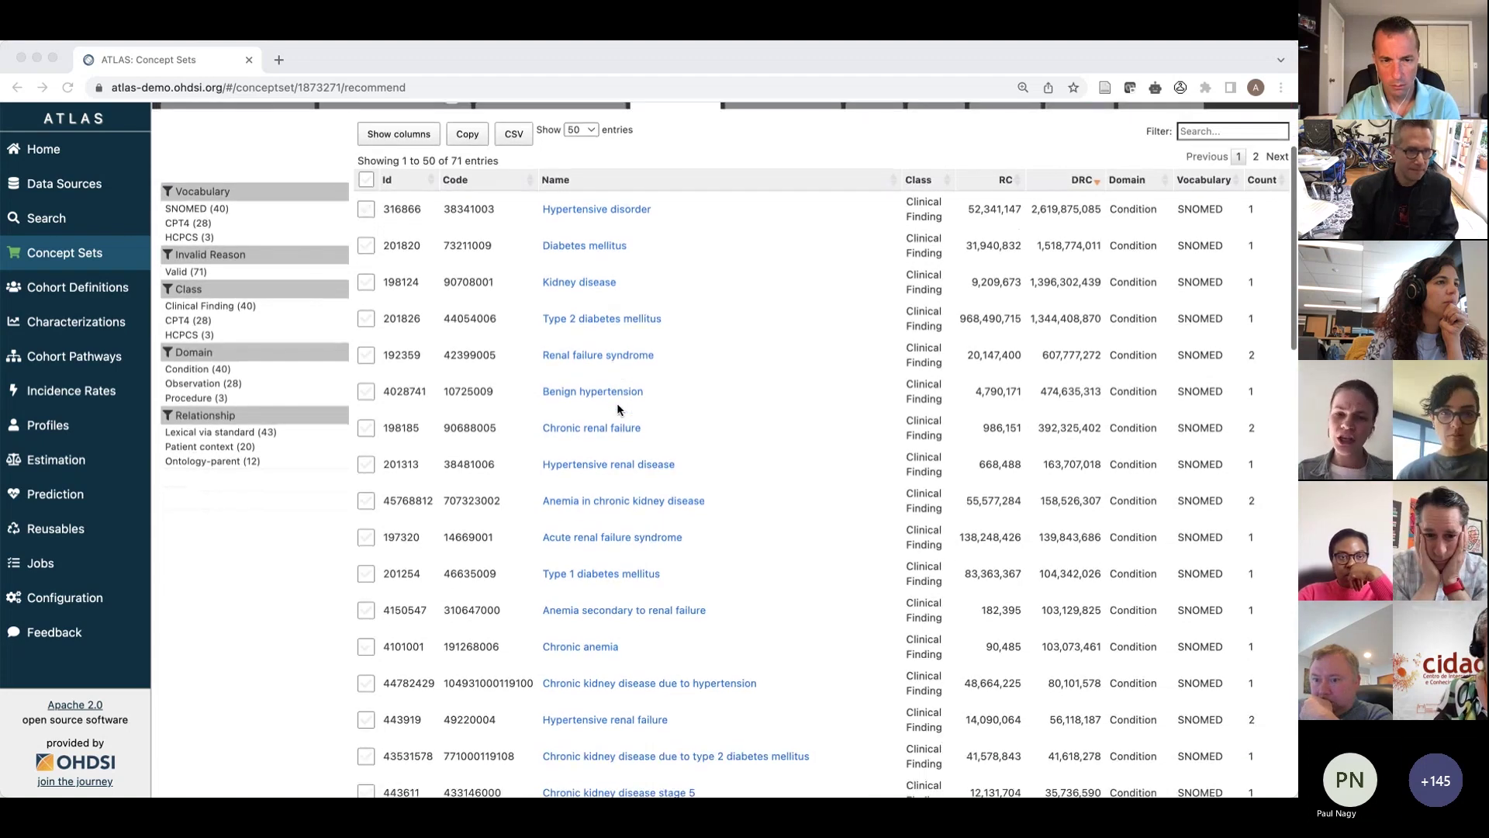
{"action": "scroll", "coordinate": [617, 409], "scroll_direction": "down", "scroll_amount": 2}
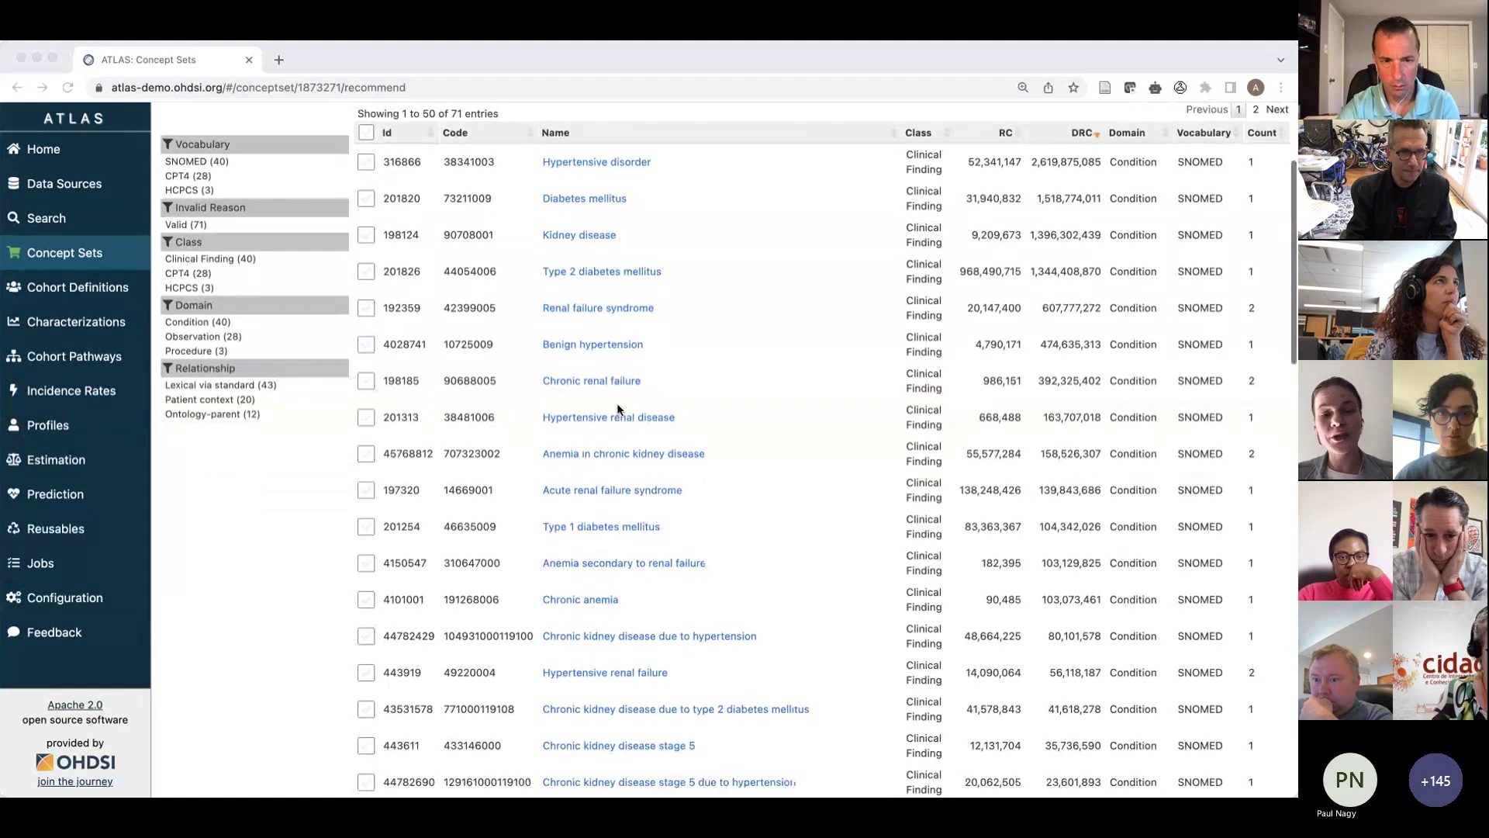
{"action": "scroll", "coordinate": [617, 409], "scroll_direction": "down", "scroll_amount": 1}
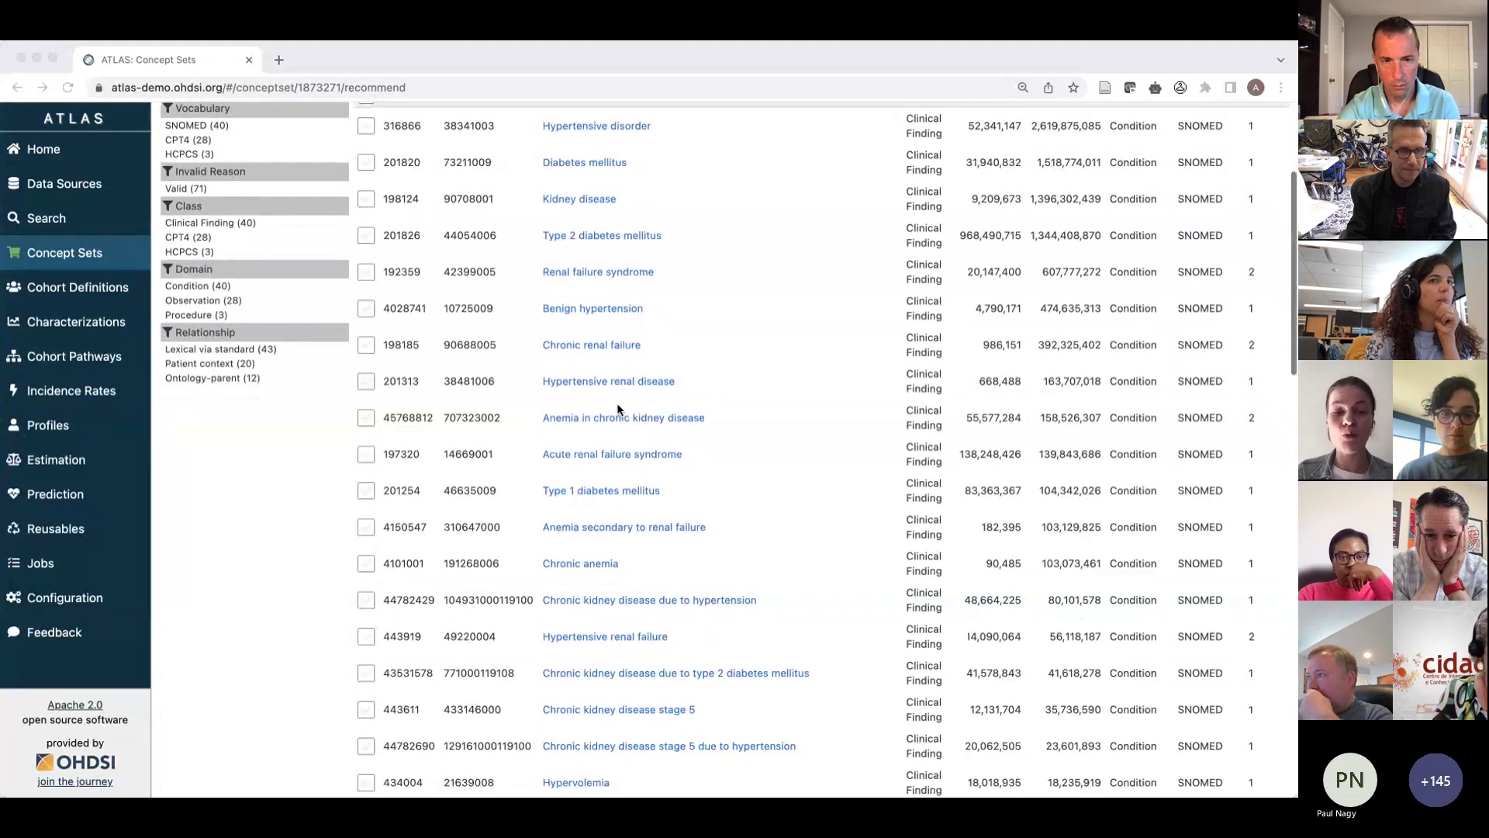
{"action": "scroll", "coordinate": [617, 405], "scroll_direction": "down", "scroll_amount": 5}
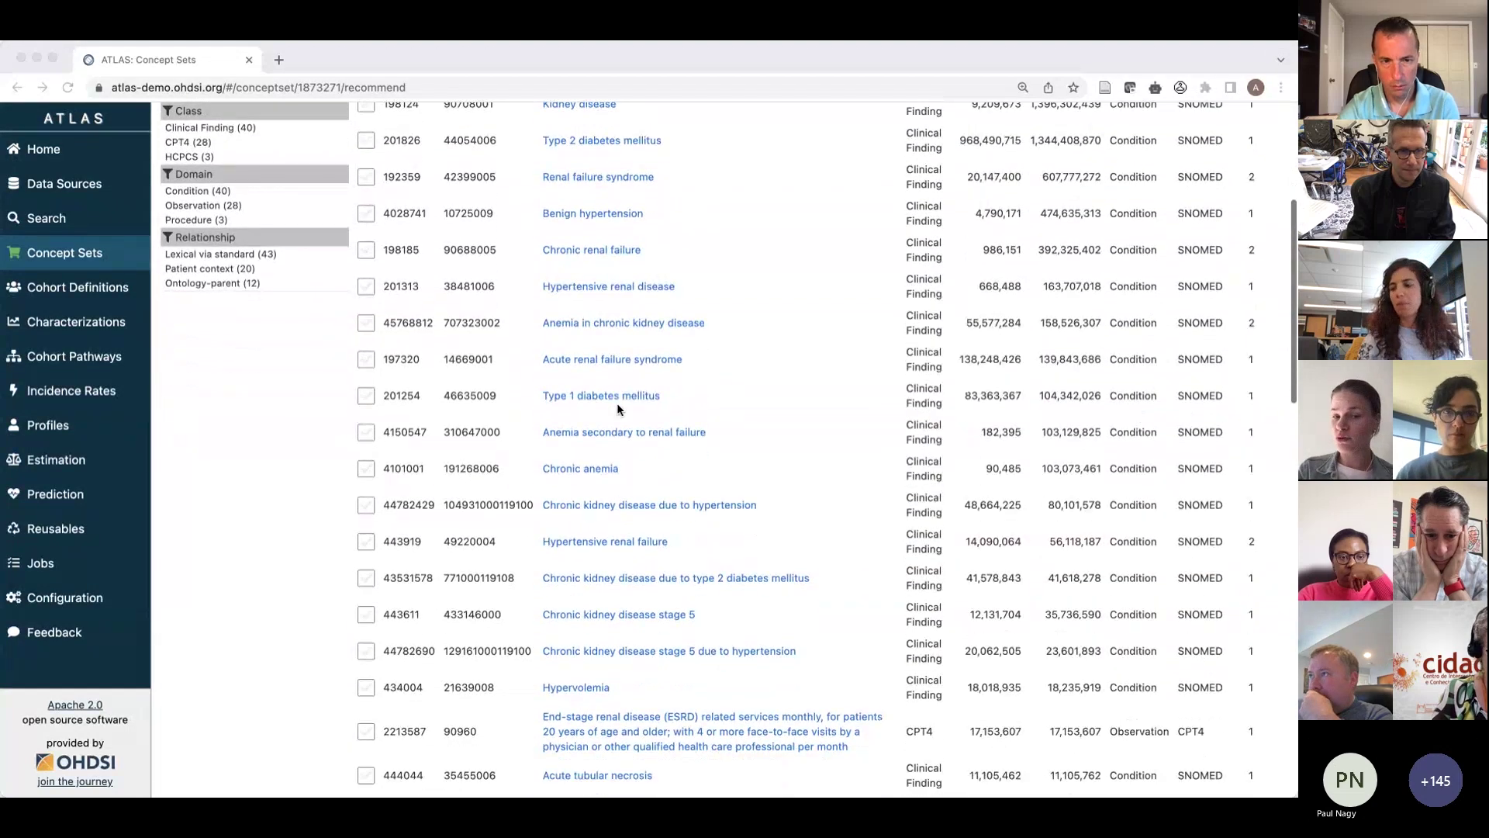
{"action": "scroll", "coordinate": [619, 406], "scroll_direction": "down", "scroll_amount": 1}
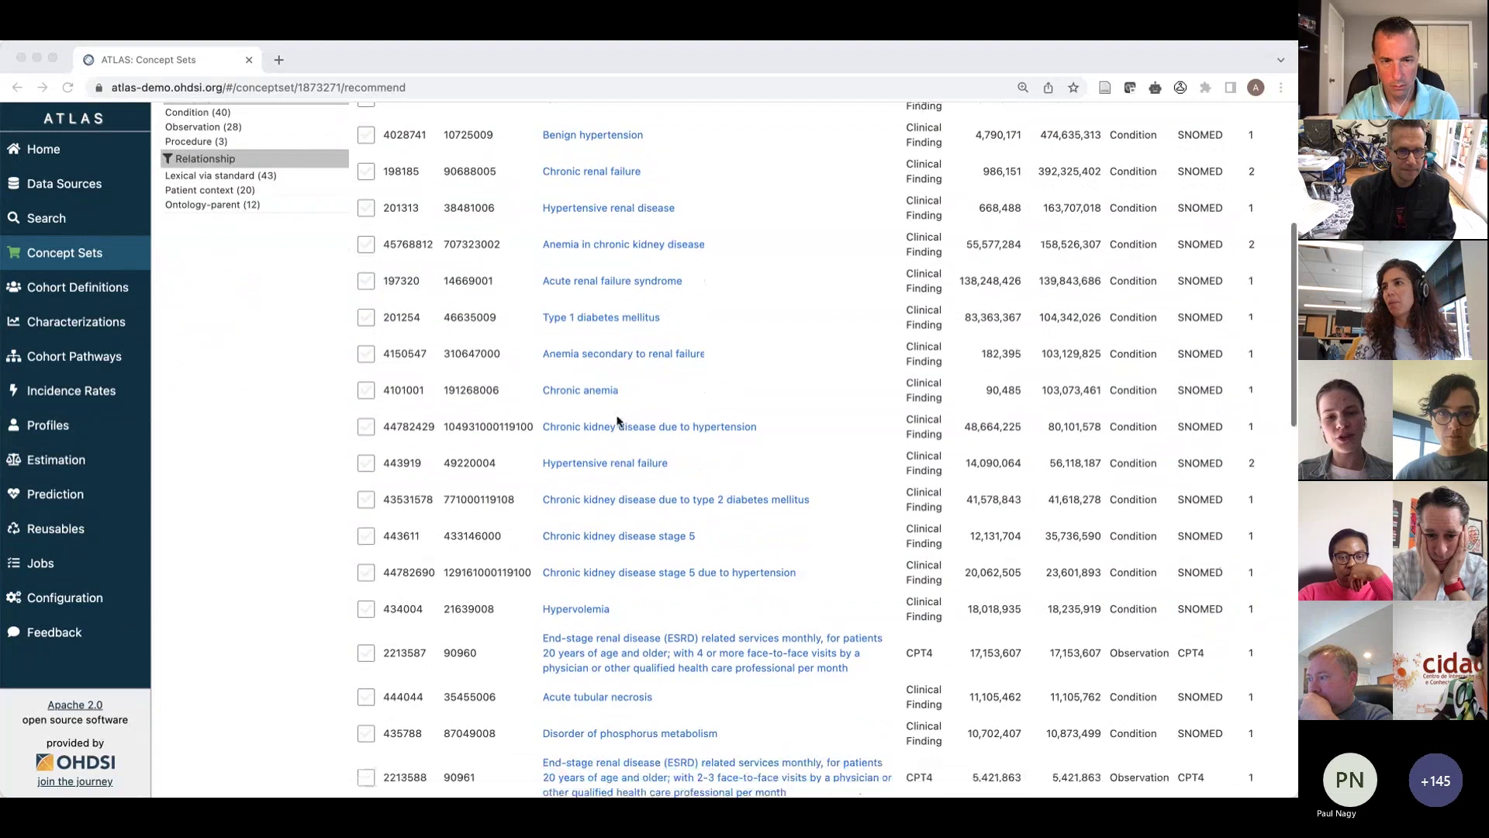
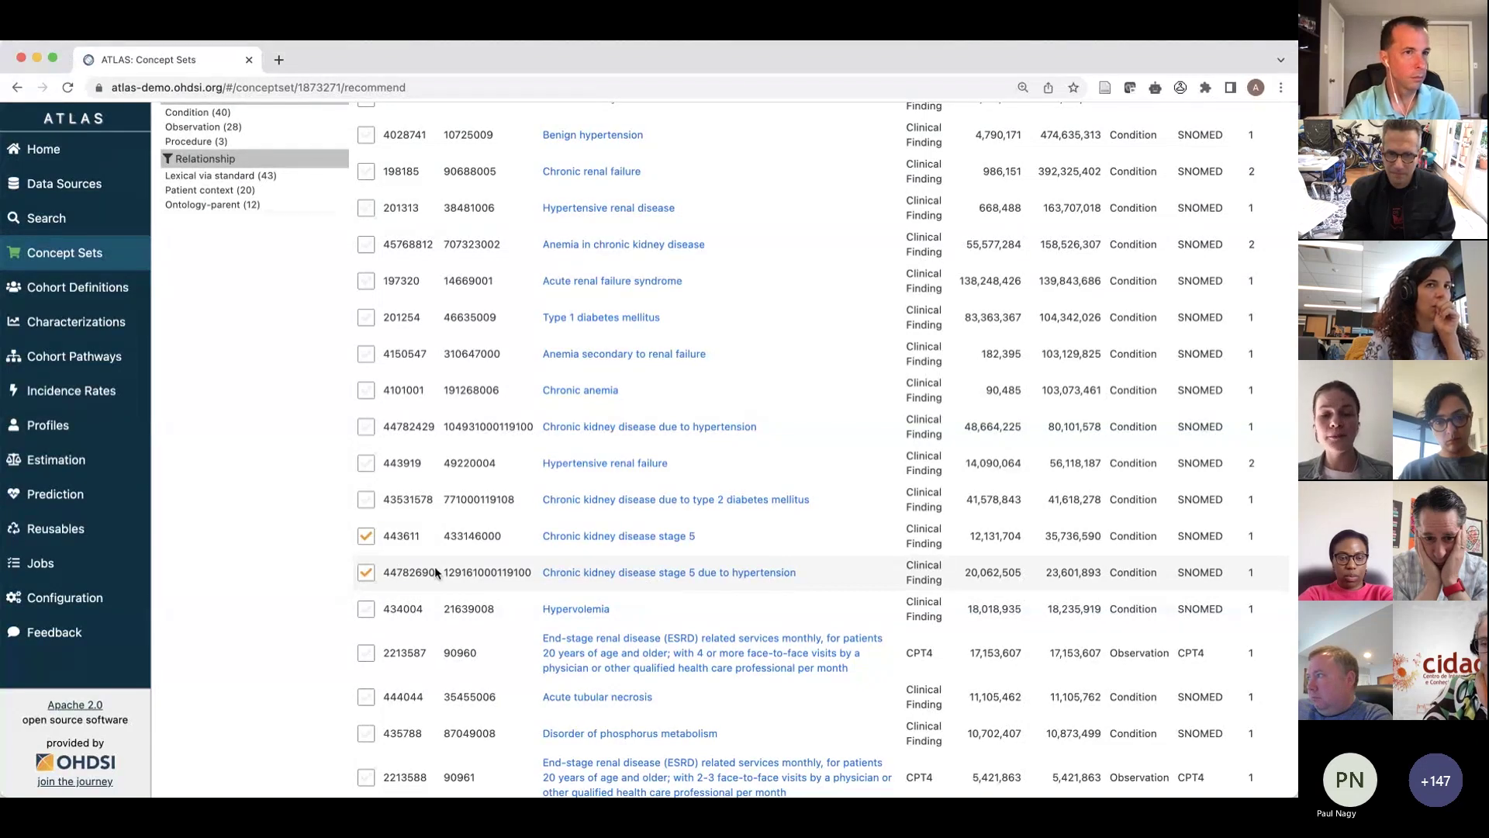
Step: Select the recommended ESRD service concepts for patients 20 and older with CPT4 codes 90960, 90961, 90970, 90966 and 90962
{"action": "scroll", "coordinate": [435, 573], "scroll_direction": "down", "scroll_amount": 3}
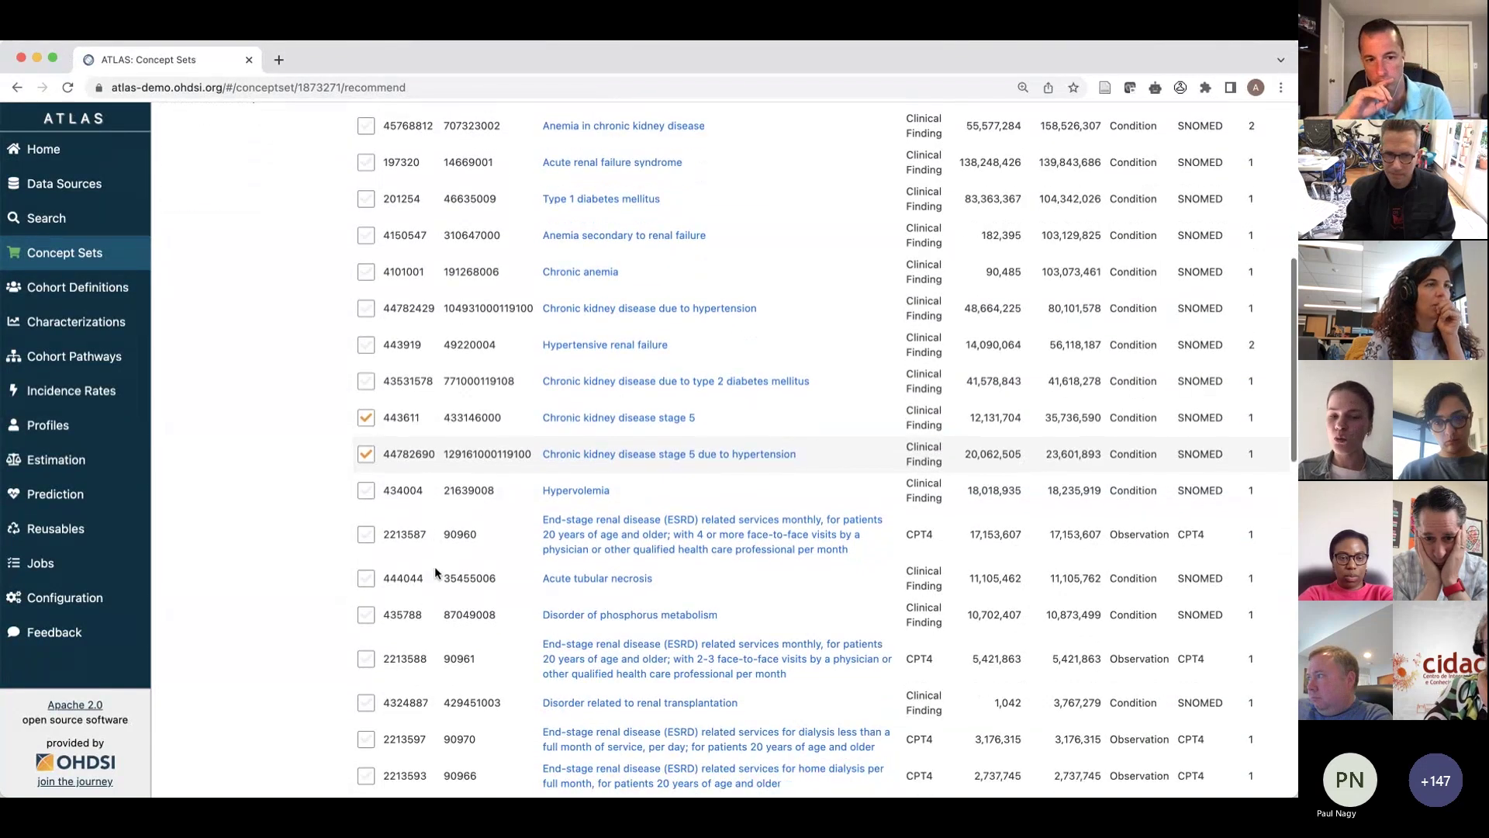
{"action": "scroll", "coordinate": [435, 573], "scroll_direction": "down", "scroll_amount": 3}
{"action": "scroll", "coordinate": [434, 573], "scroll_direction": "down", "scroll_amount": 1}
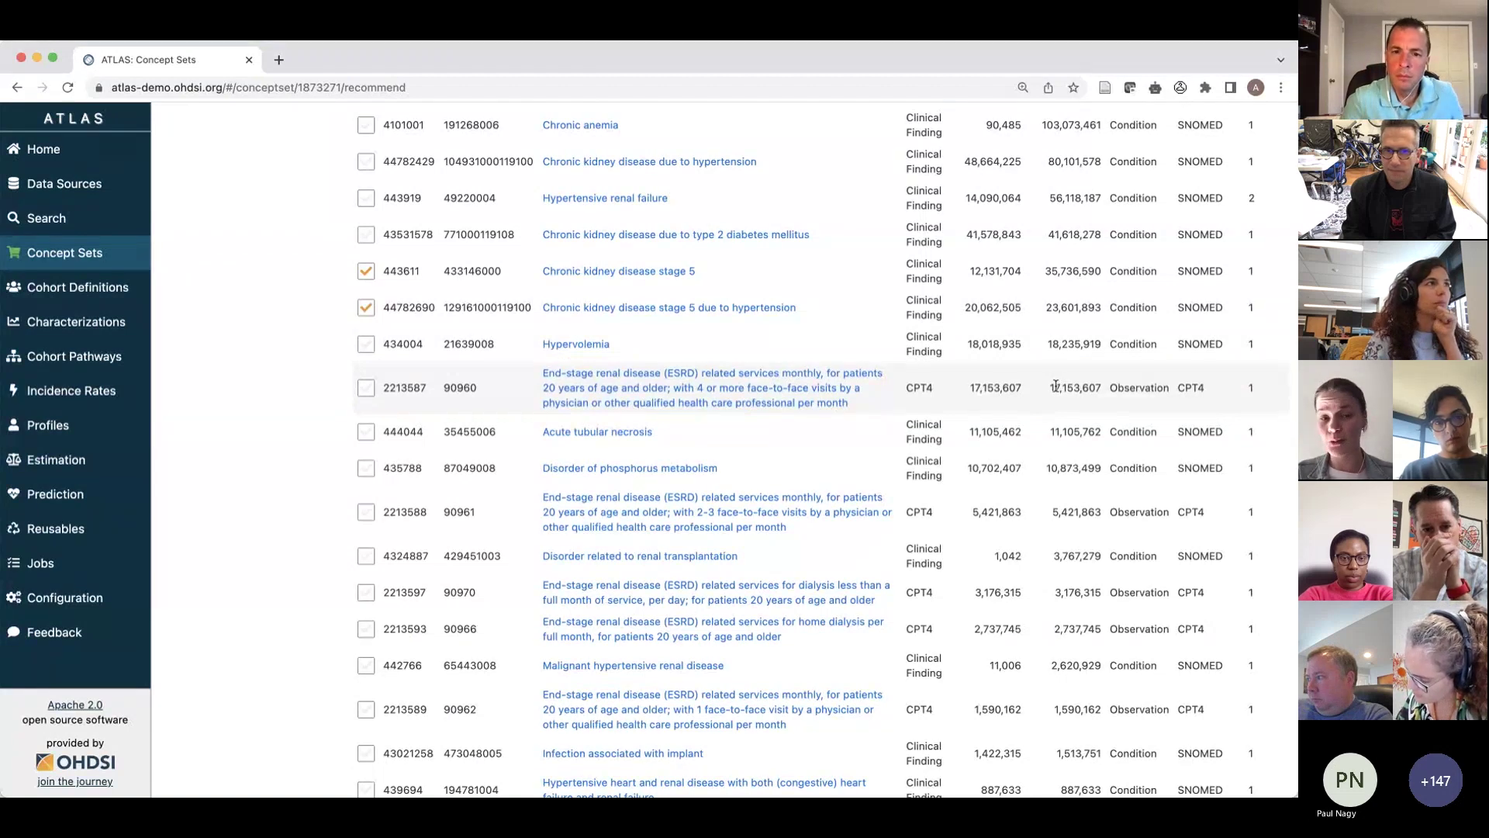
{"action": "left_click", "coordinate": [363, 394]}
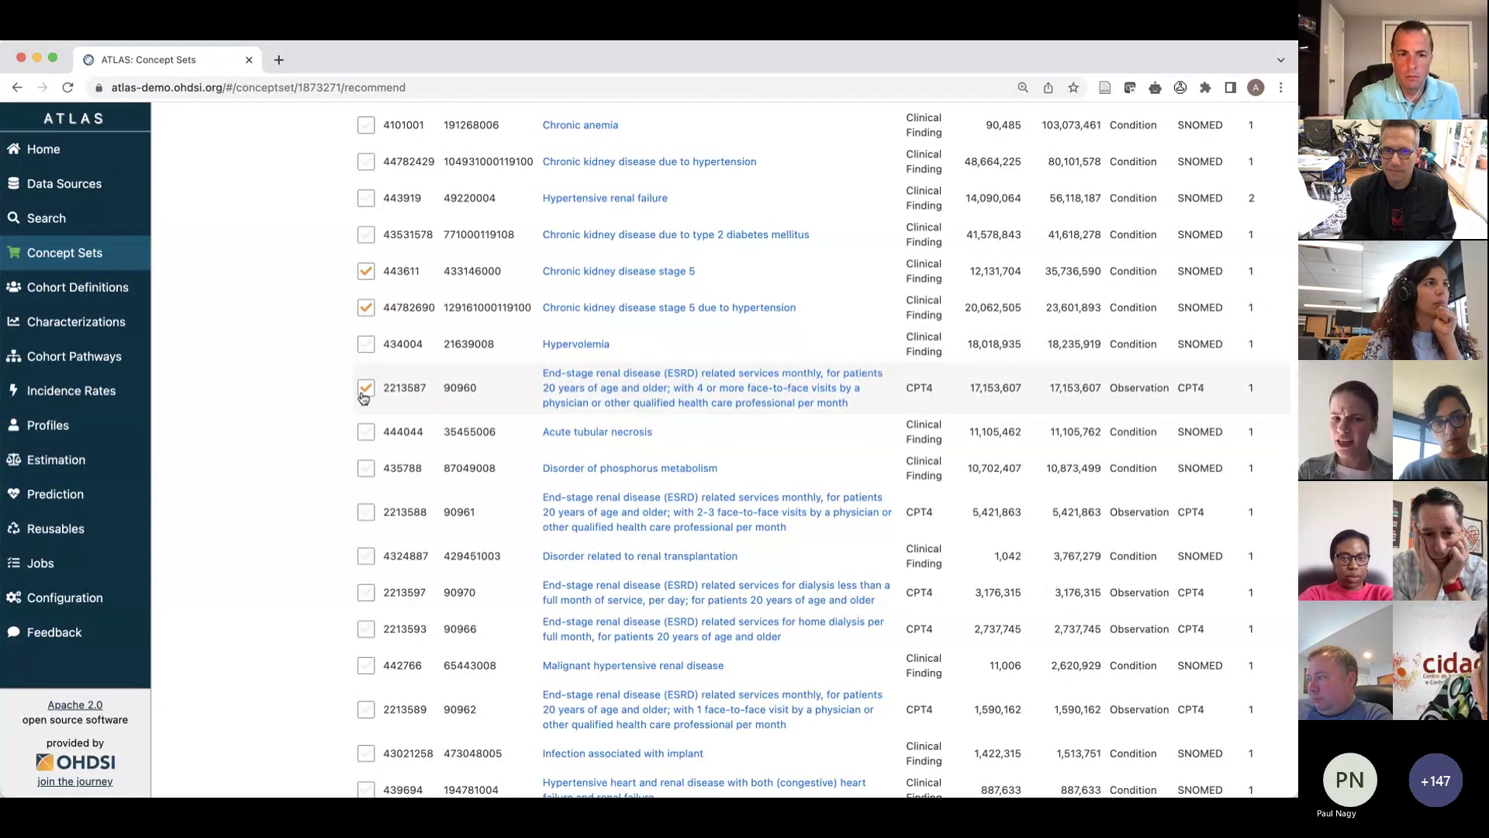
{"action": "scroll", "coordinate": [375, 477], "scroll_direction": "down", "scroll_amount": 1}
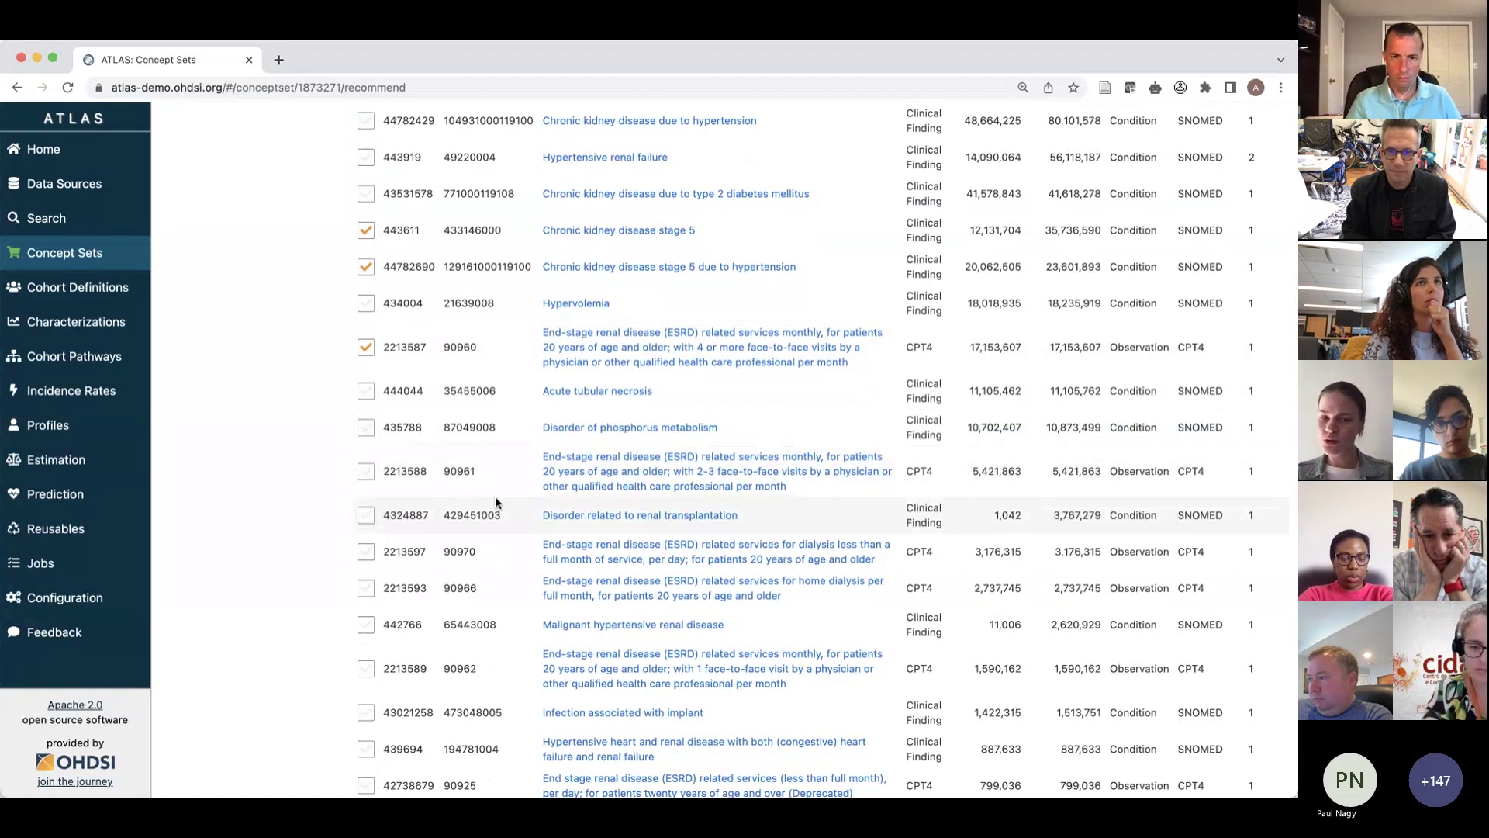
{"action": "left_click", "coordinate": [369, 554]}
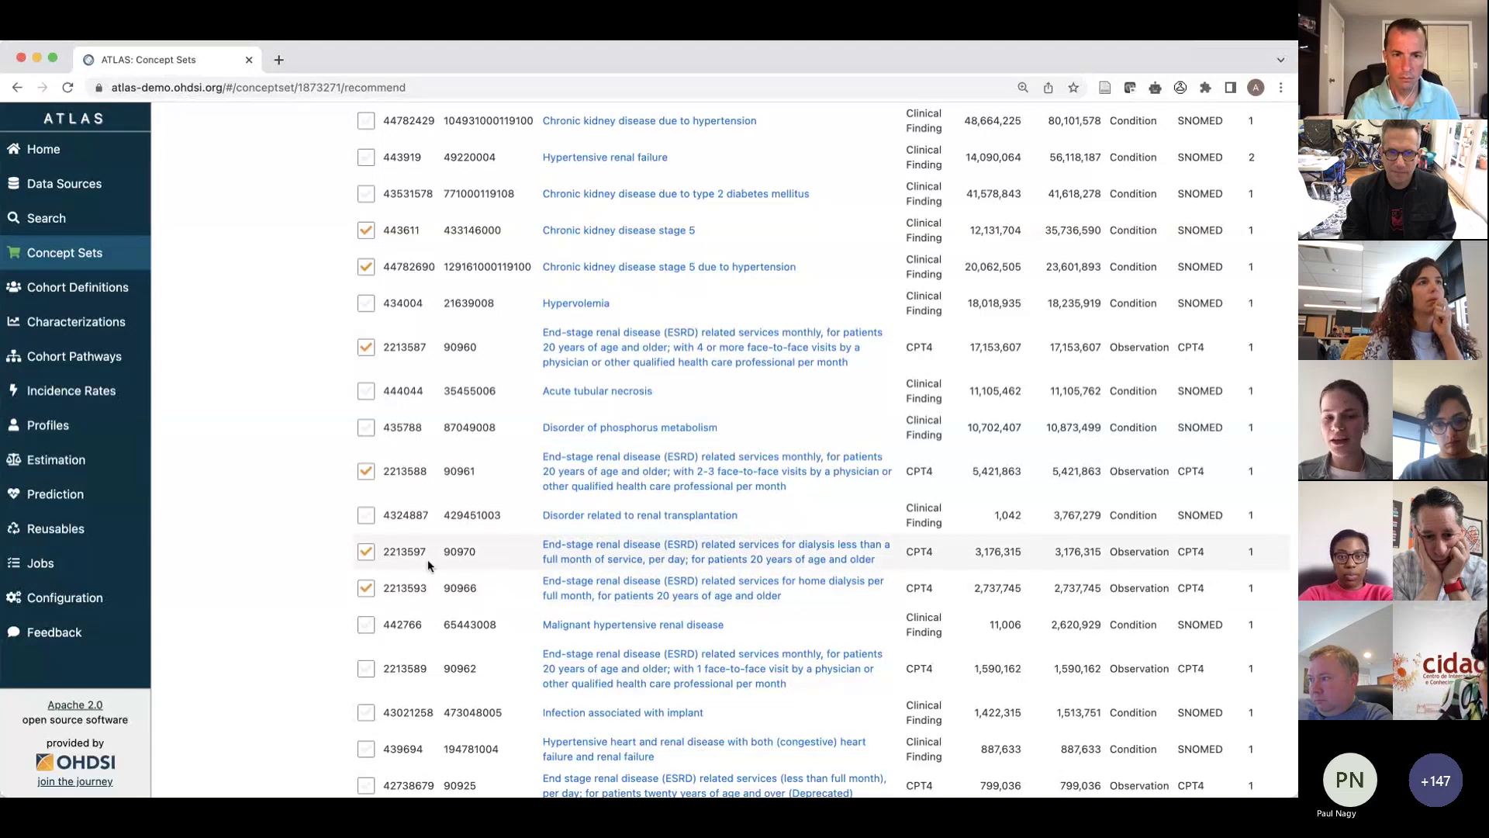
{"action": "scroll", "coordinate": [446, 571], "scroll_direction": "down", "scroll_amount": 2}
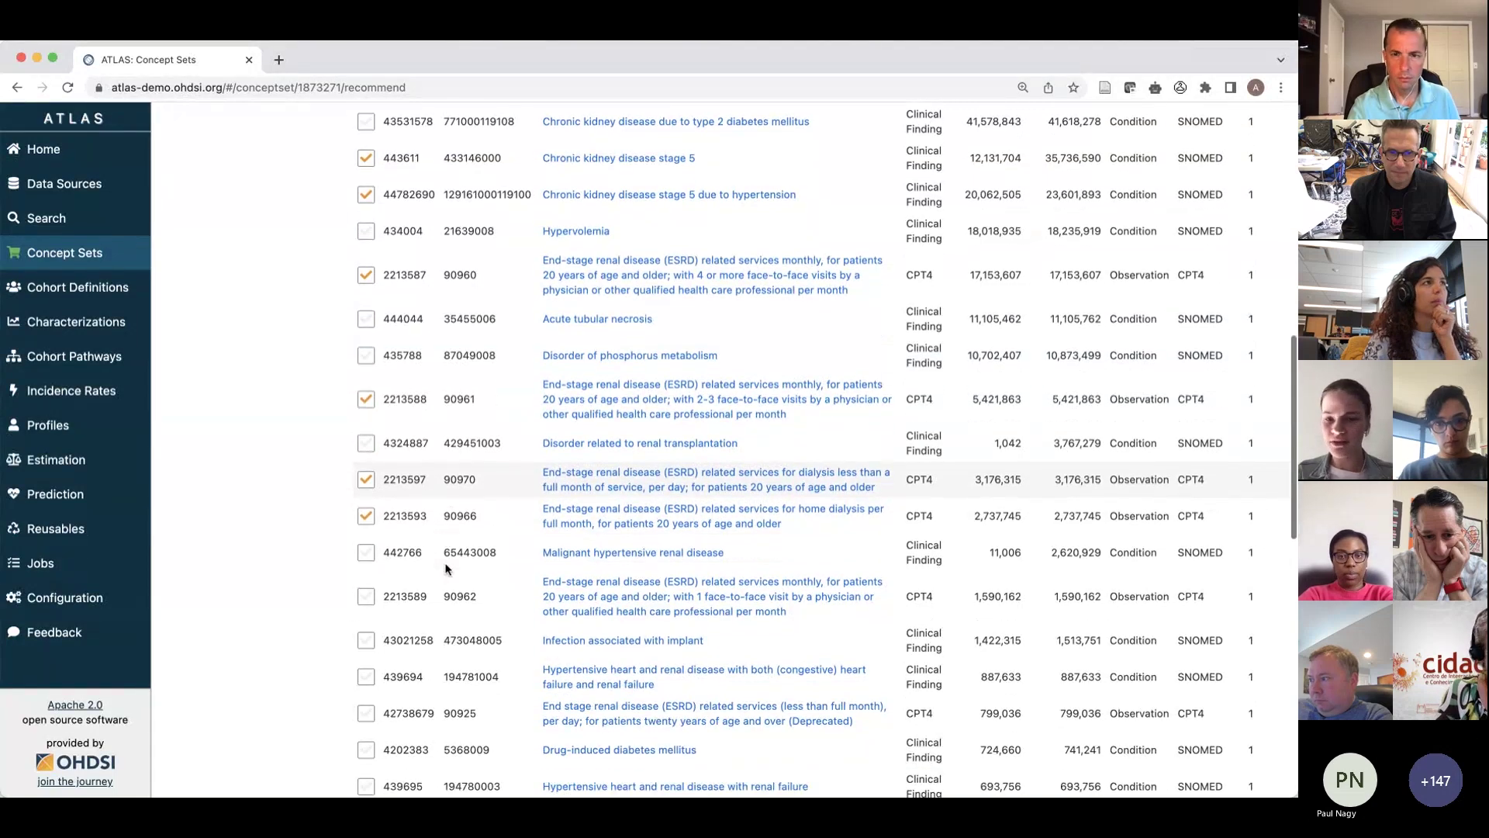
{"action": "left_click", "coordinate": [365, 599]}
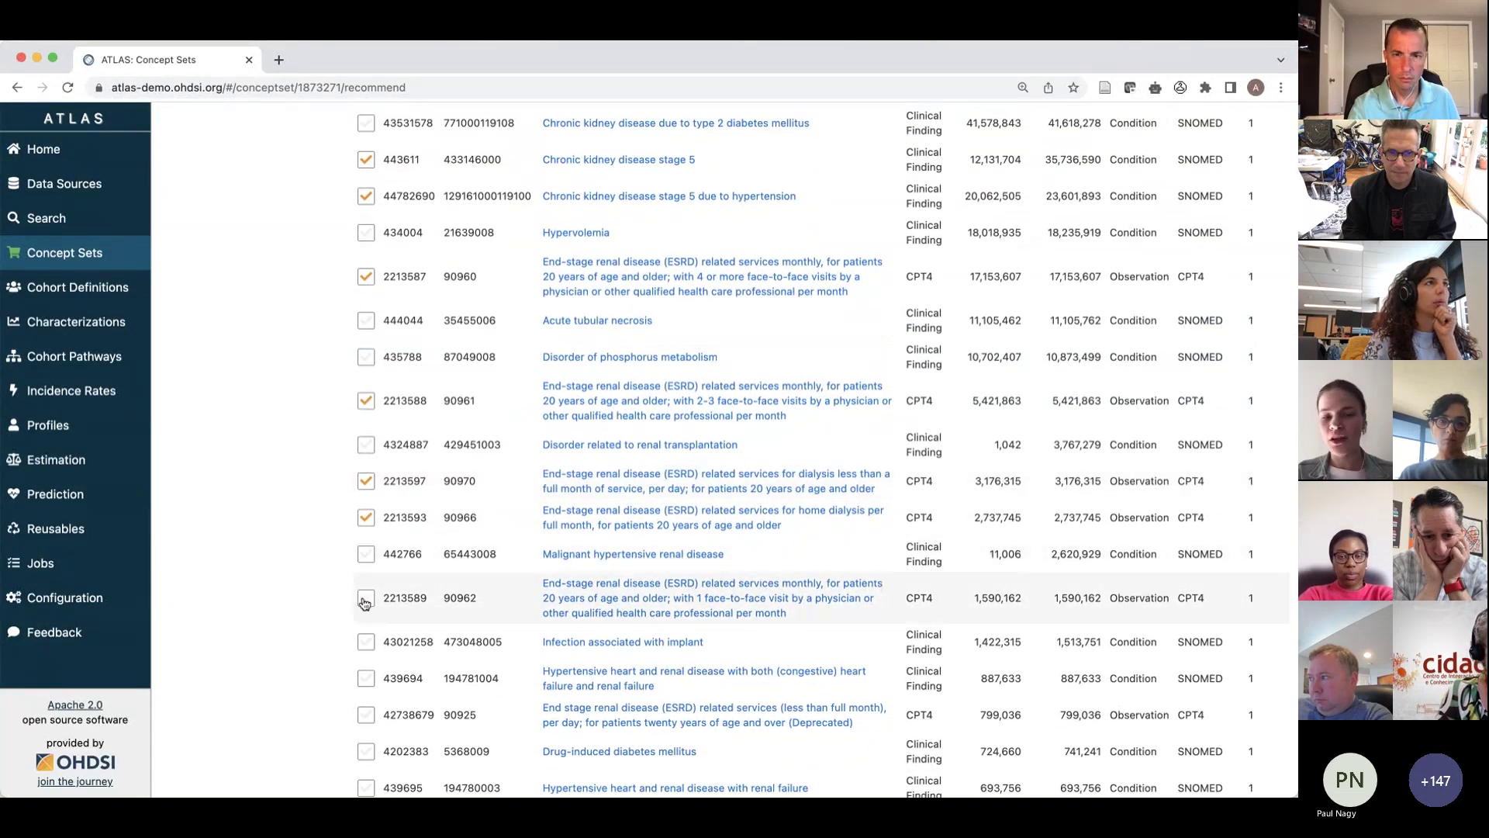
Step: Select the deprecated ESRD service concepts for patients twenty and over, CPT4 codes 90925 and 90921
{"action": "scroll", "coordinate": [364, 603], "scroll_direction": "down", "scroll_amount": 1}
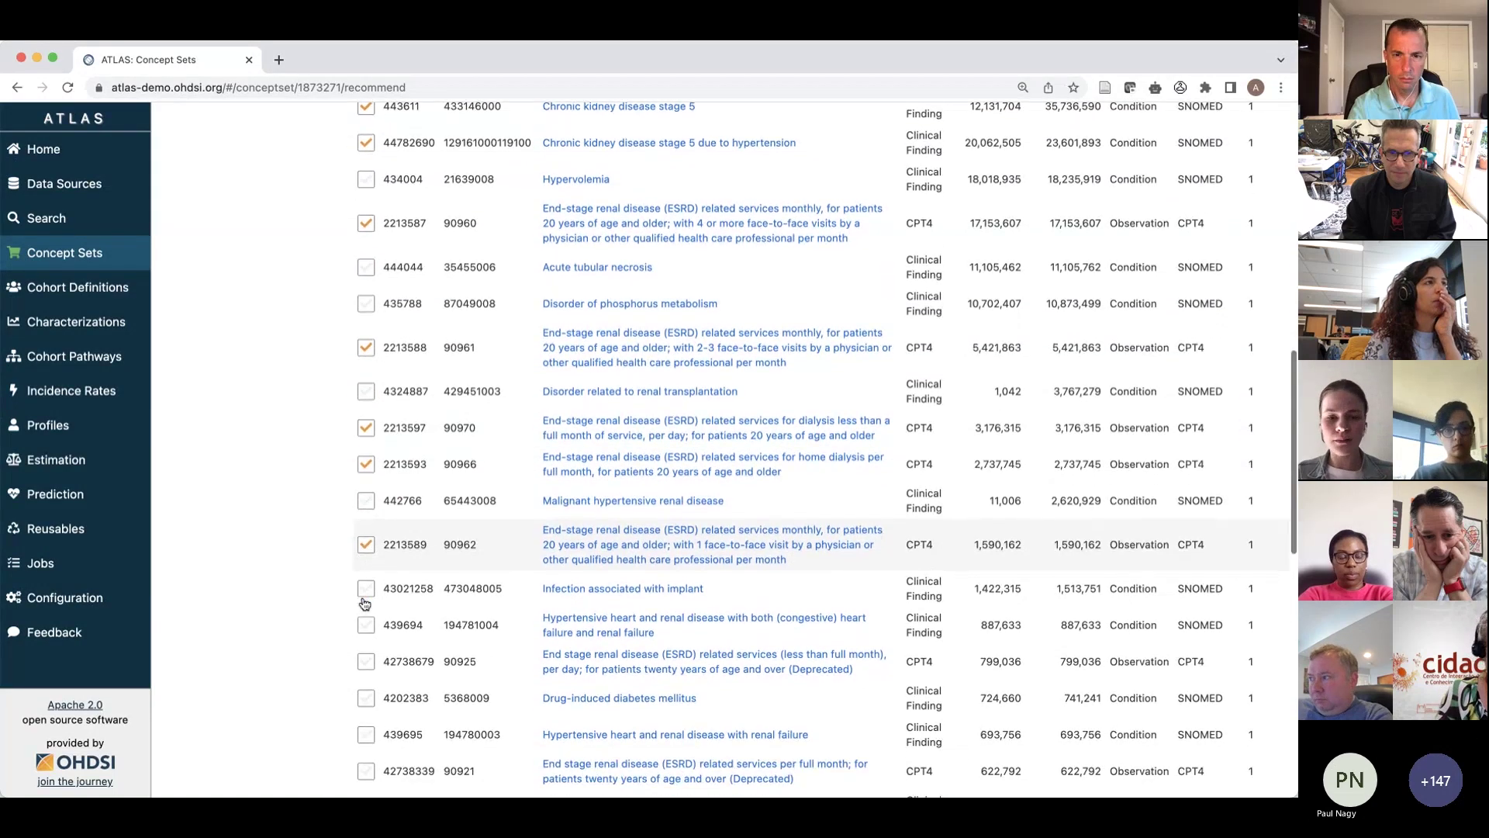
{"action": "scroll", "coordinate": [363, 599], "scroll_direction": "down", "scroll_amount": 1}
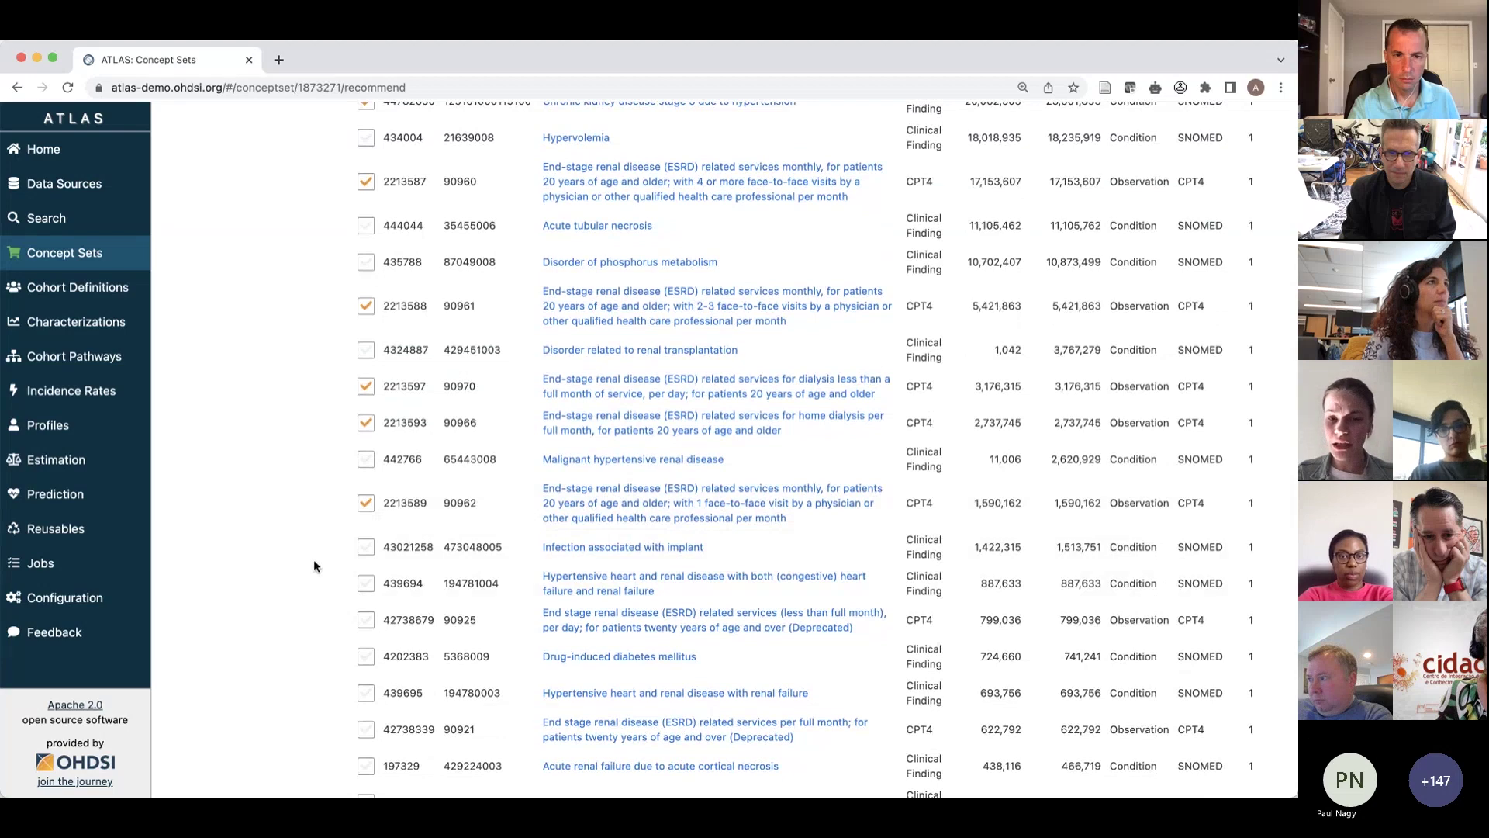
{"action": "scroll", "coordinate": [313, 560], "scroll_direction": "down", "scroll_amount": 2}
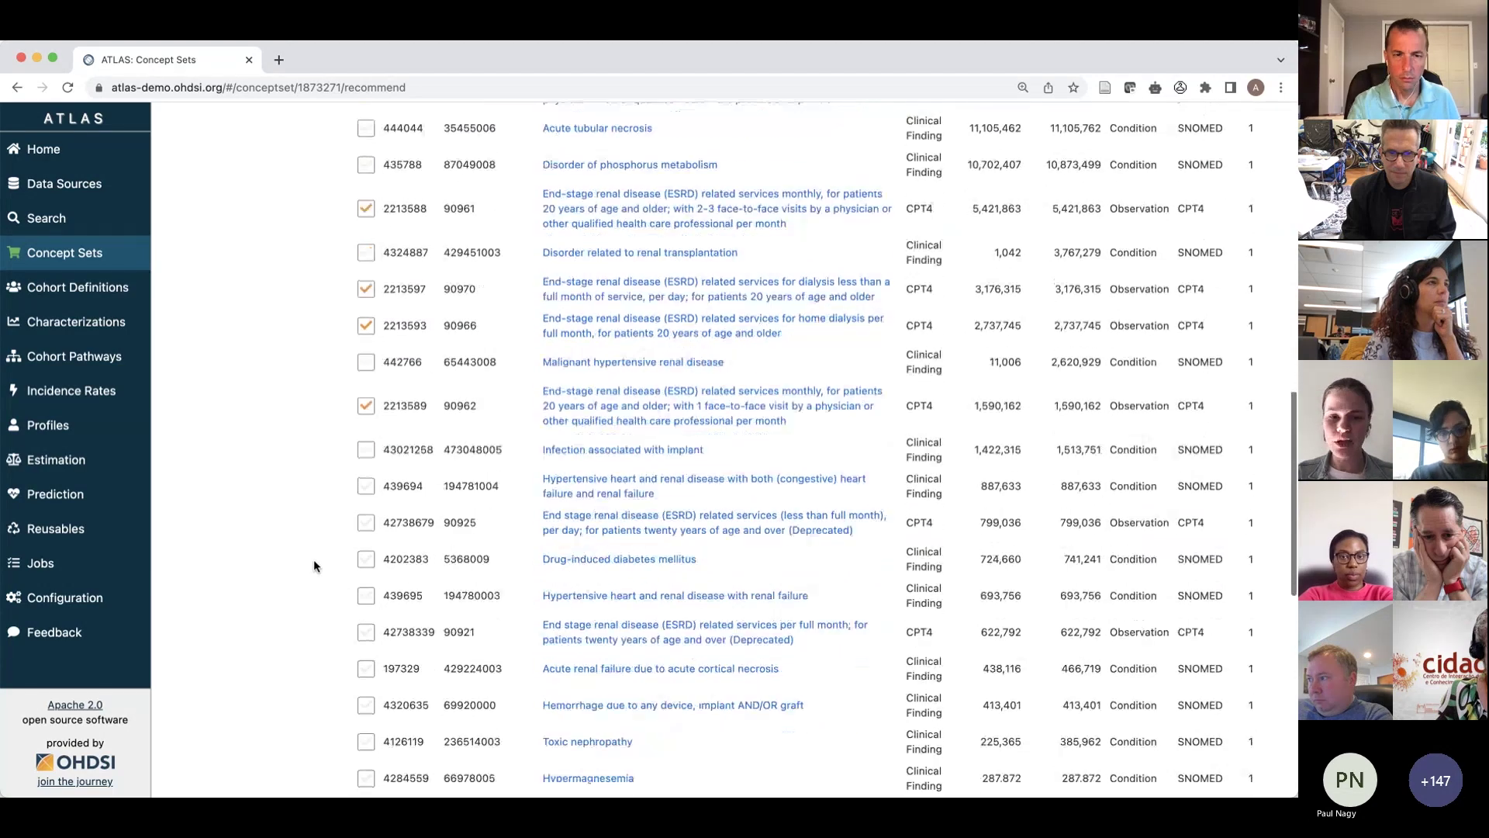
{"action": "left_click", "coordinate": [366, 524]}
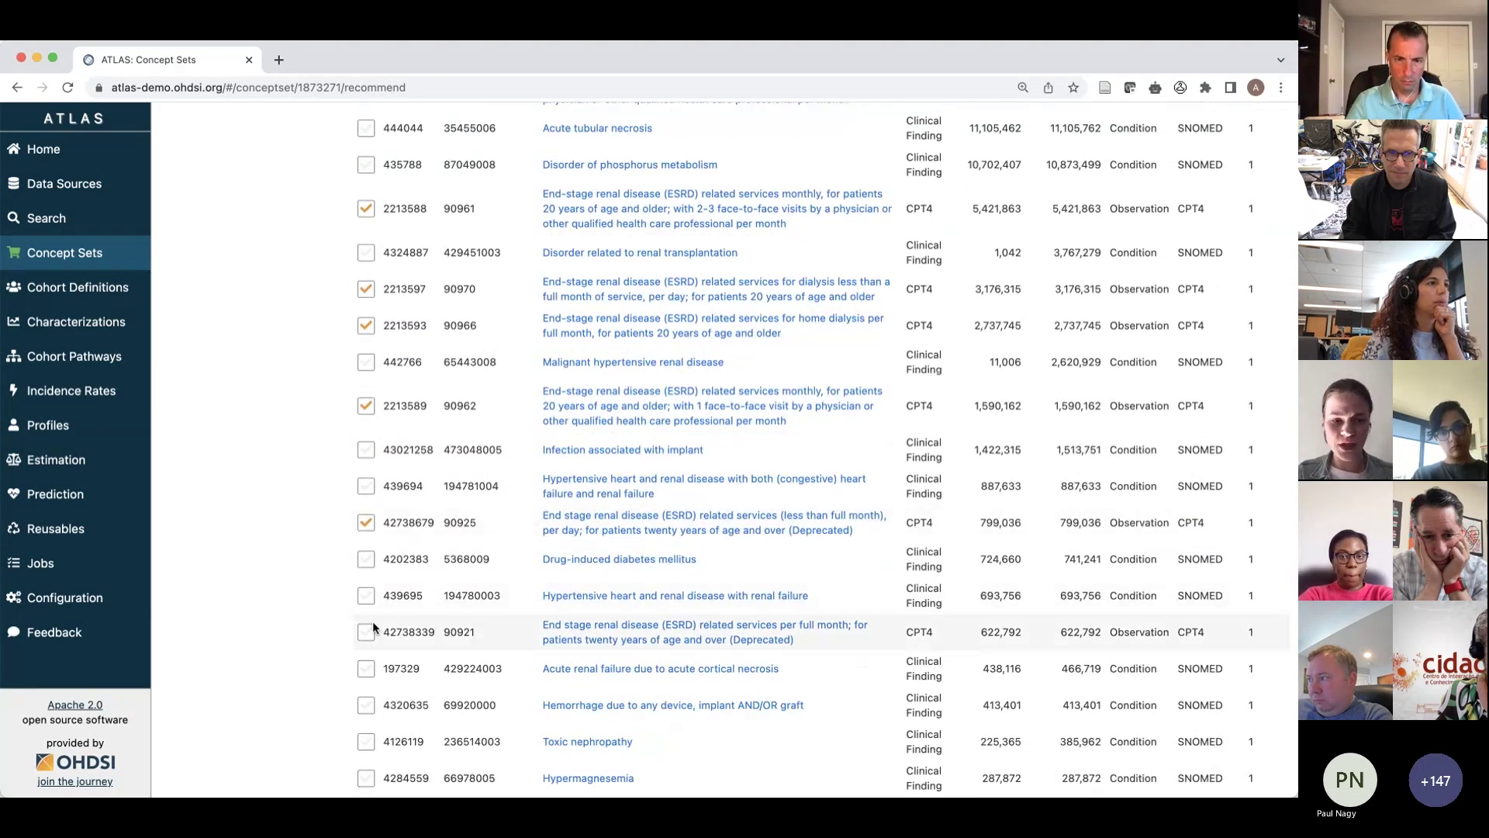
{"action": "left_click", "coordinate": [367, 632]}
Step: Select the recommended pediatric ESRD service concepts with CPT4 codes 90969, 90968, 90957 and 90967
{"action": "scroll", "coordinate": [371, 634], "scroll_direction": "down", "scroll_amount": 5}
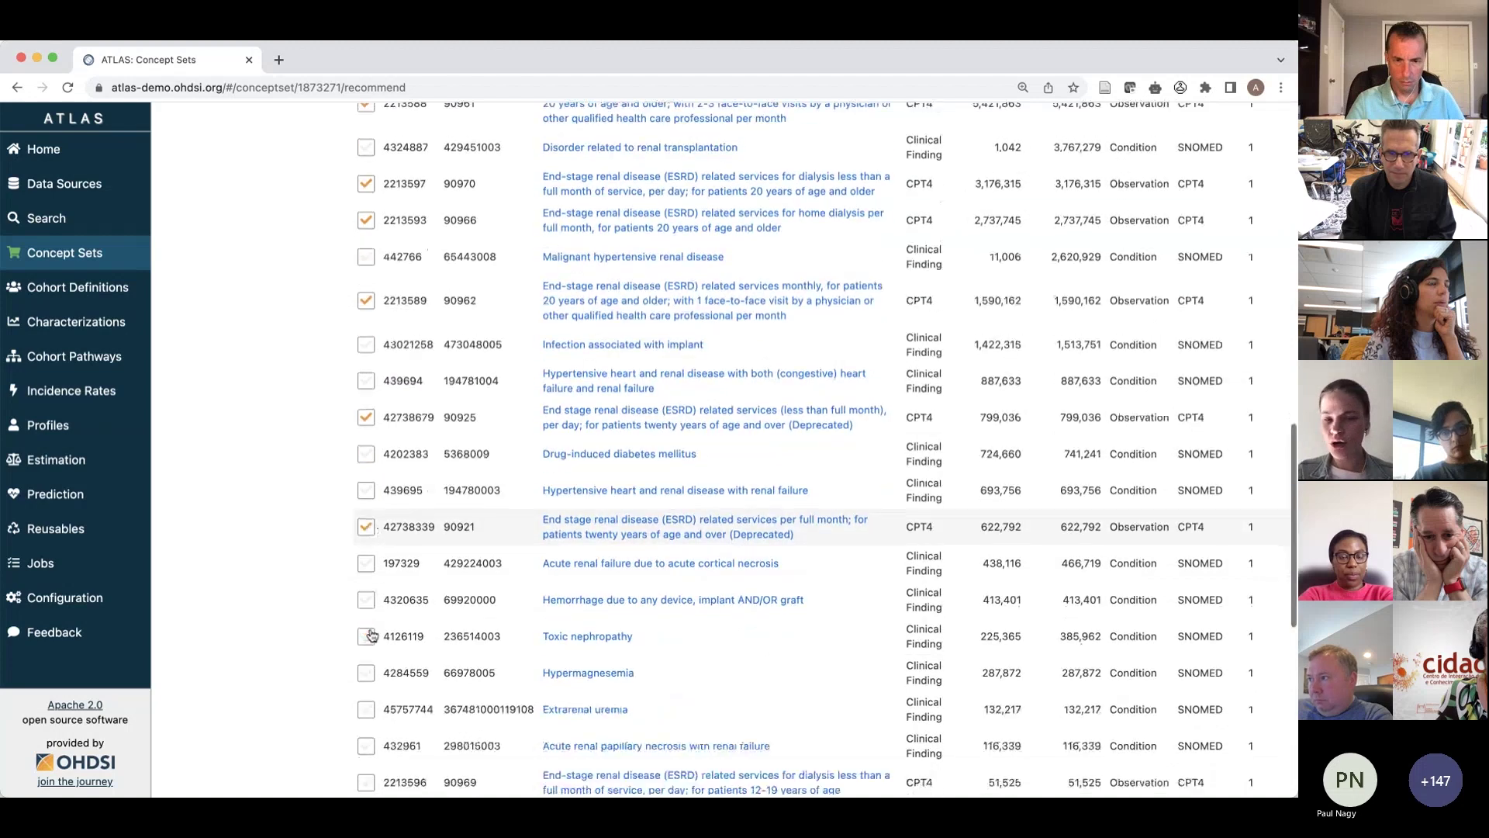
{"action": "scroll", "coordinate": [370, 634], "scroll_direction": "down", "scroll_amount": 3}
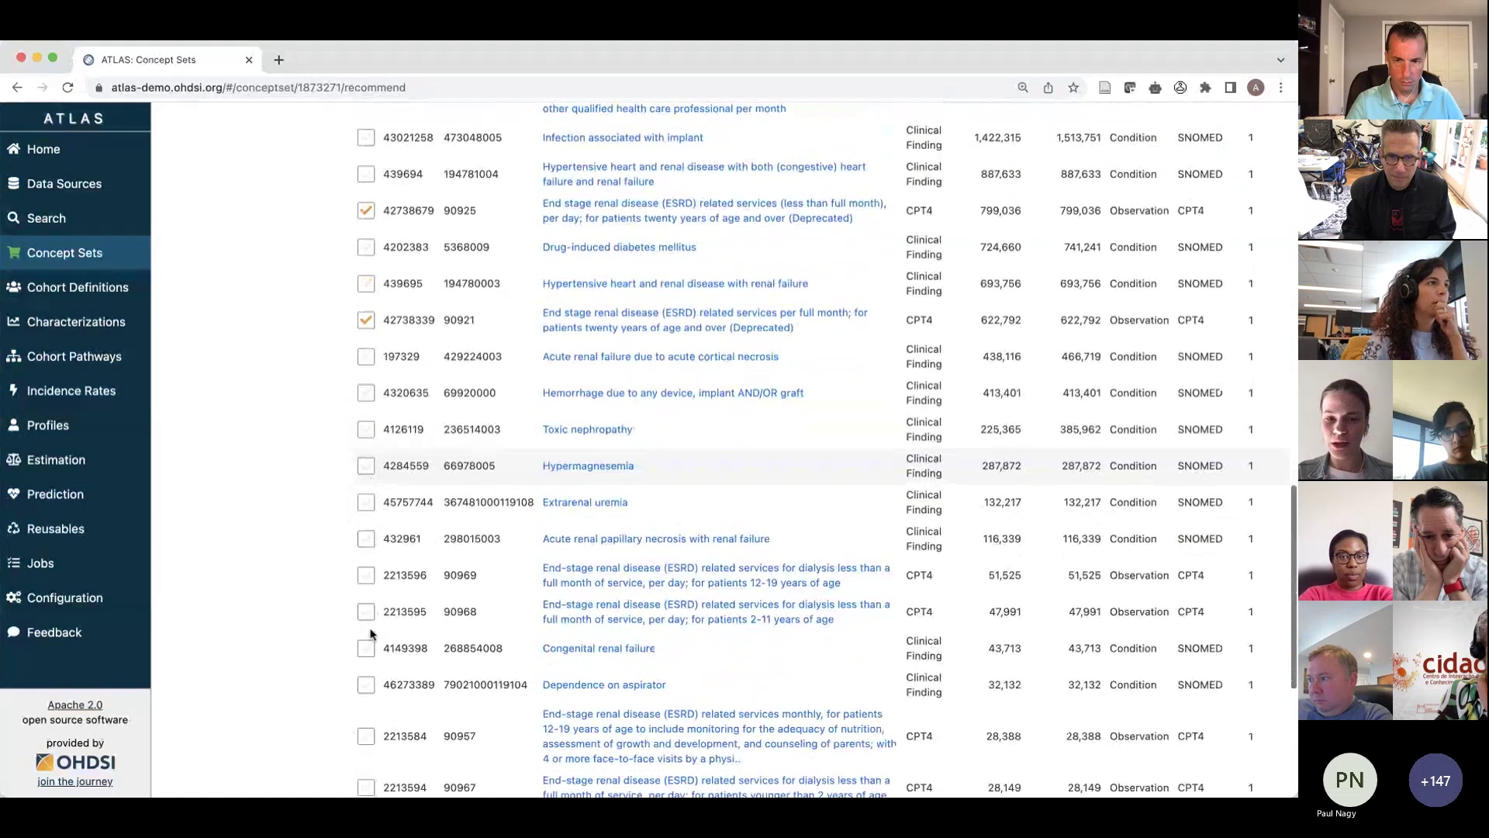
{"action": "scroll", "coordinate": [368, 574], "scroll_direction": "down", "scroll_amount": 1}
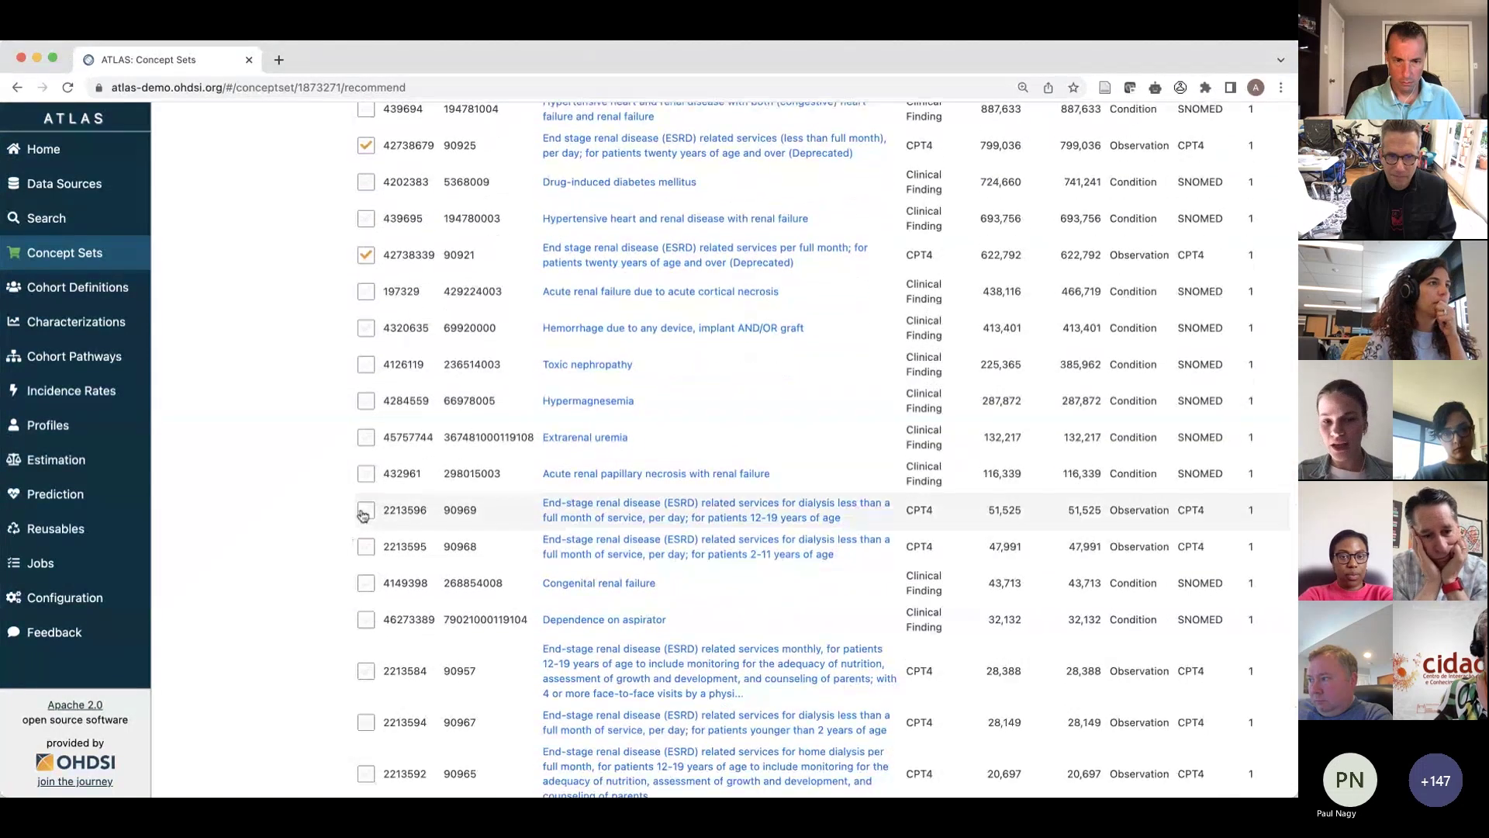
{"action": "left_click", "coordinate": [367, 511]}
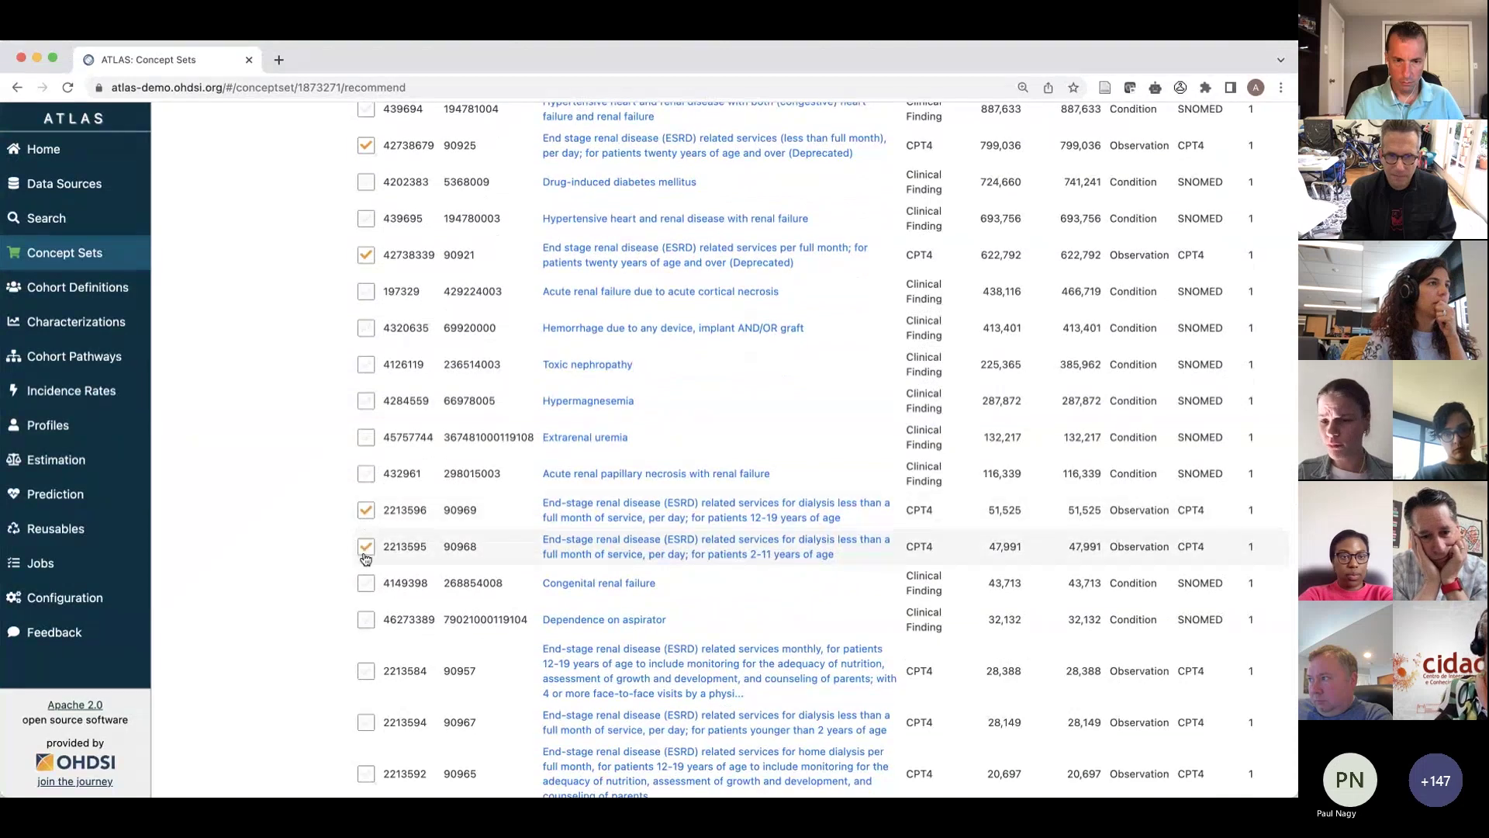
{"action": "scroll", "coordinate": [366, 558], "scroll_direction": "down", "scroll_amount": 3}
{"action": "left_click", "coordinate": [366, 514]}
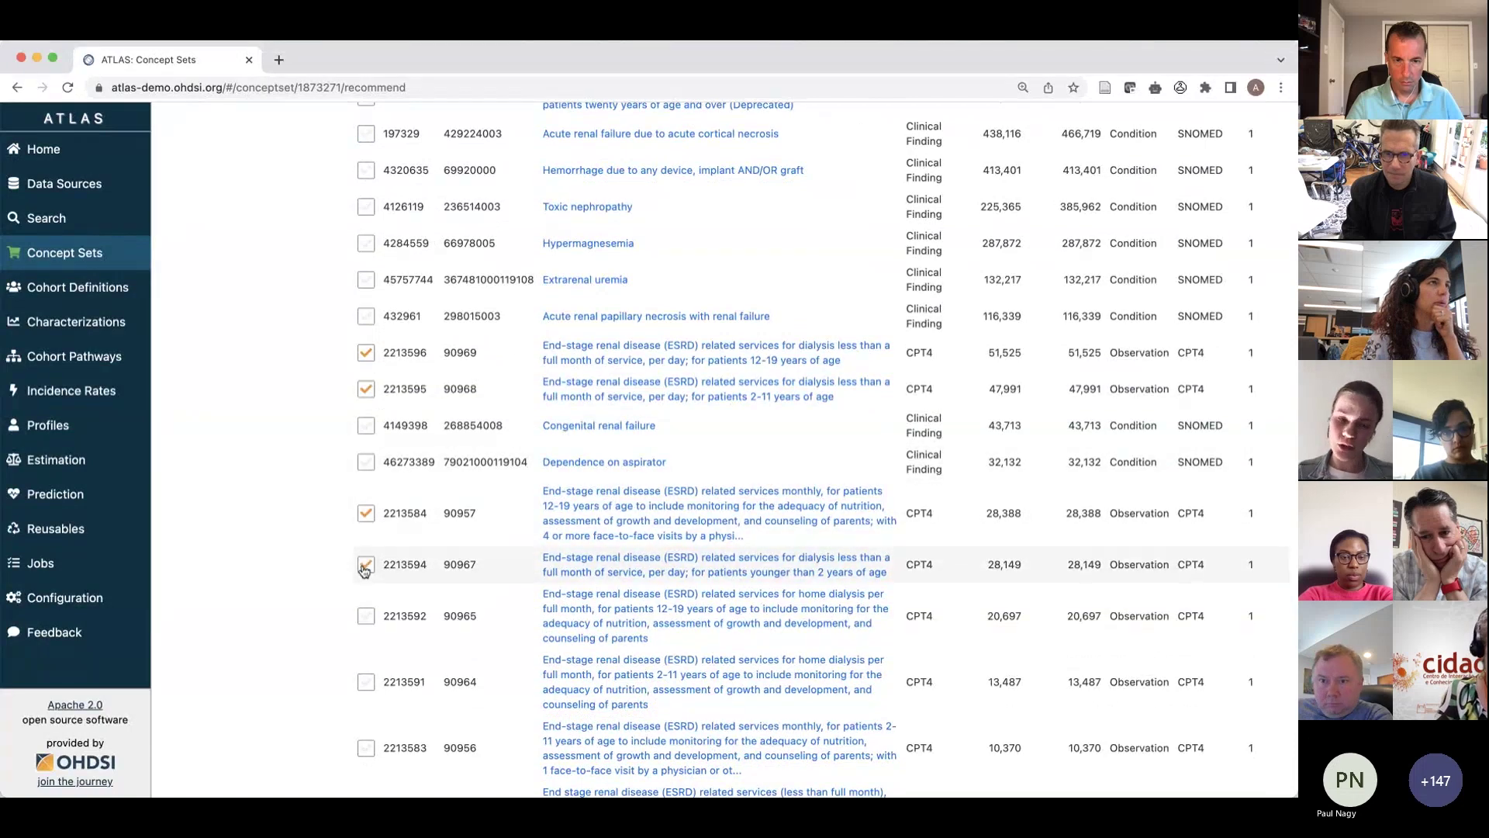
Step: Select the home dialysis, monthly and deprecated pediatric ESRD service concepts with CPT4 codes 90965, 90964, 90956 and 90924
{"action": "scroll", "coordinate": [363, 570], "scroll_direction": "down", "scroll_amount": 2}
{"action": "left_click", "coordinate": [366, 537]}
{"action": "scroll", "coordinate": [370, 543], "scroll_direction": "down", "scroll_amount": 1}
{"action": "left_click", "coordinate": [367, 550]}
{"action": "left_click", "coordinate": [367, 615]}
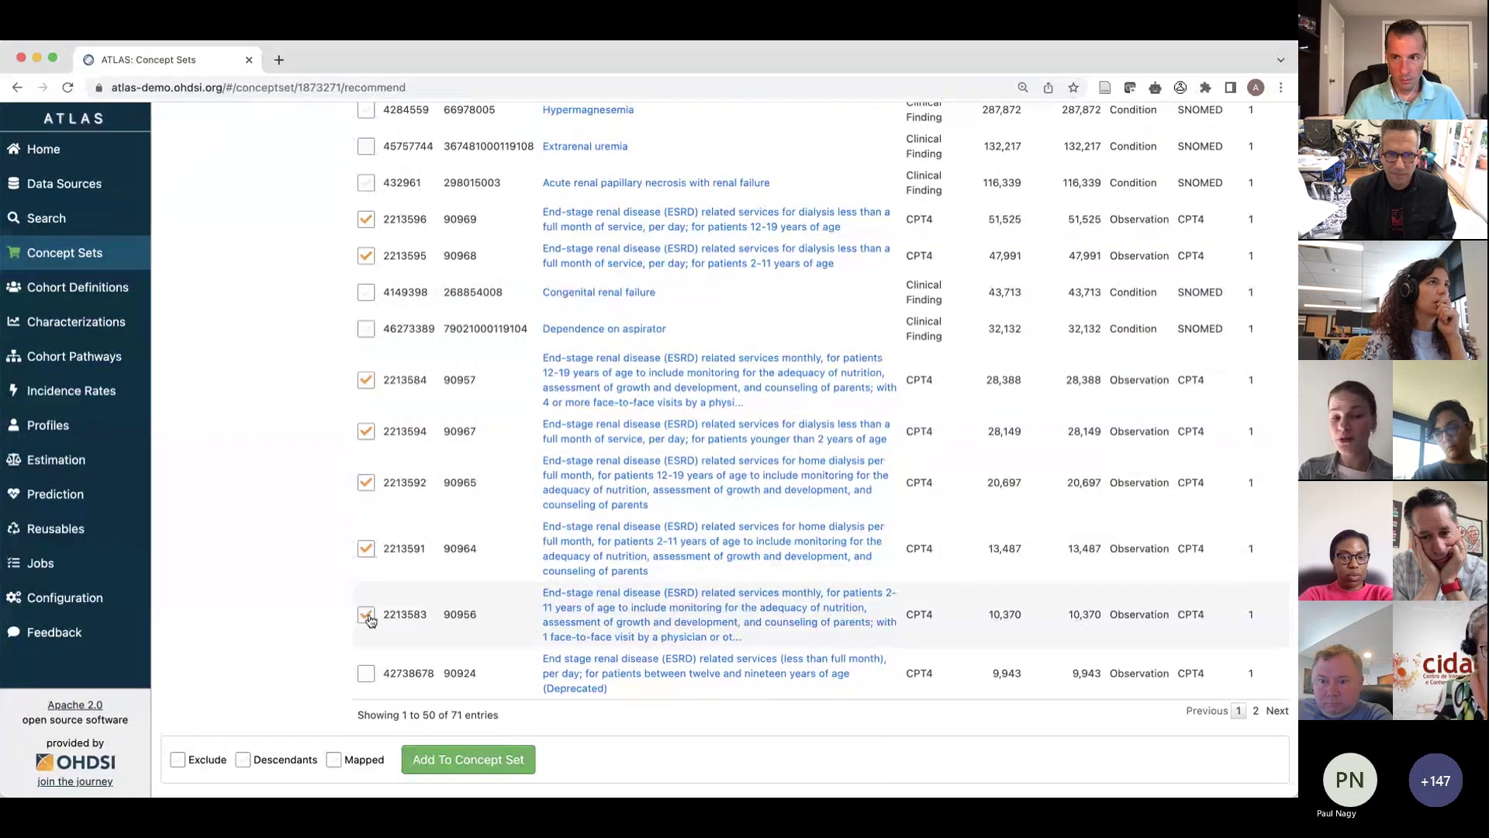
{"action": "left_click", "coordinate": [366, 674]}
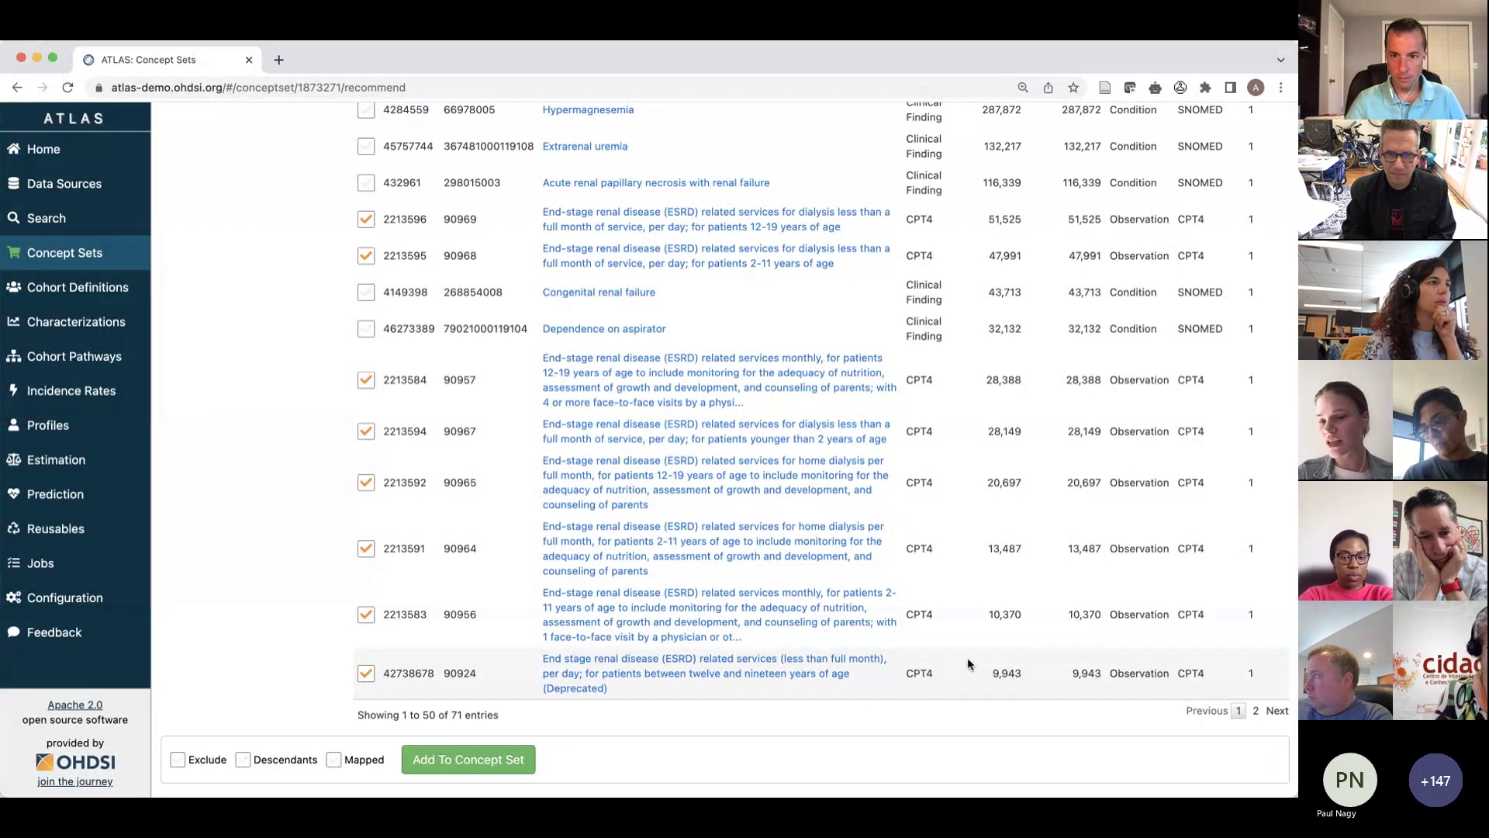
Step: On the second page of recommendations, select the ESRD service concepts with CPT4 codes 90958, 90963, 90954, 90959, 90922, 90920 and 90923
{"action": "left_click", "coordinate": [1257, 718]}
{"action": "scroll", "coordinate": [702, 540], "scroll_direction": "up", "scroll_amount": 1}
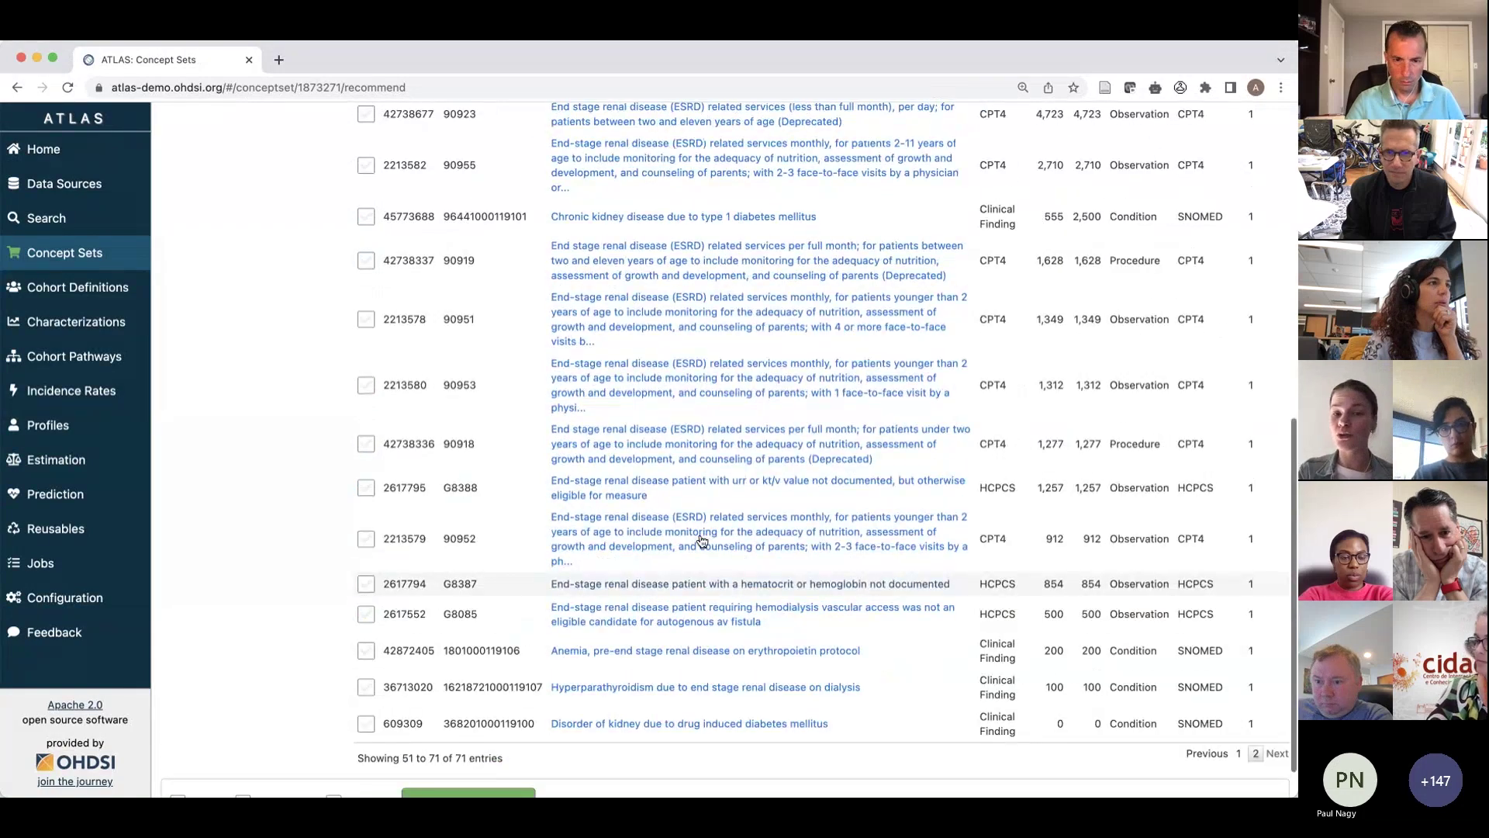
{"action": "scroll", "coordinate": [702, 541], "scroll_direction": "up", "scroll_amount": 7}
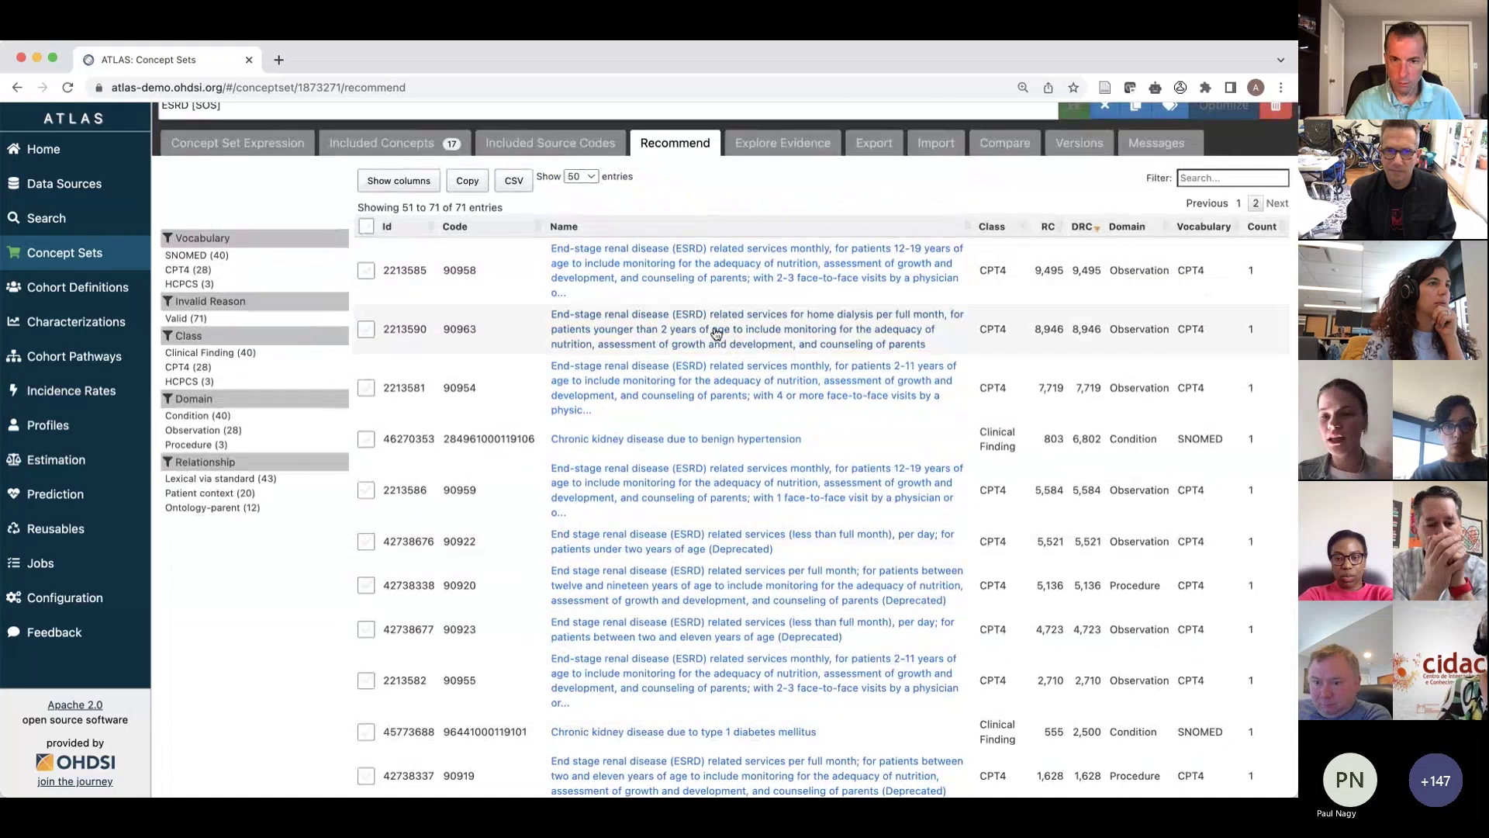
{"action": "left_click", "coordinate": [367, 270]}
{"action": "left_click", "coordinate": [367, 329]}
{"action": "left_click", "coordinate": [368, 388]}
{"action": "left_click", "coordinate": [367, 489]}
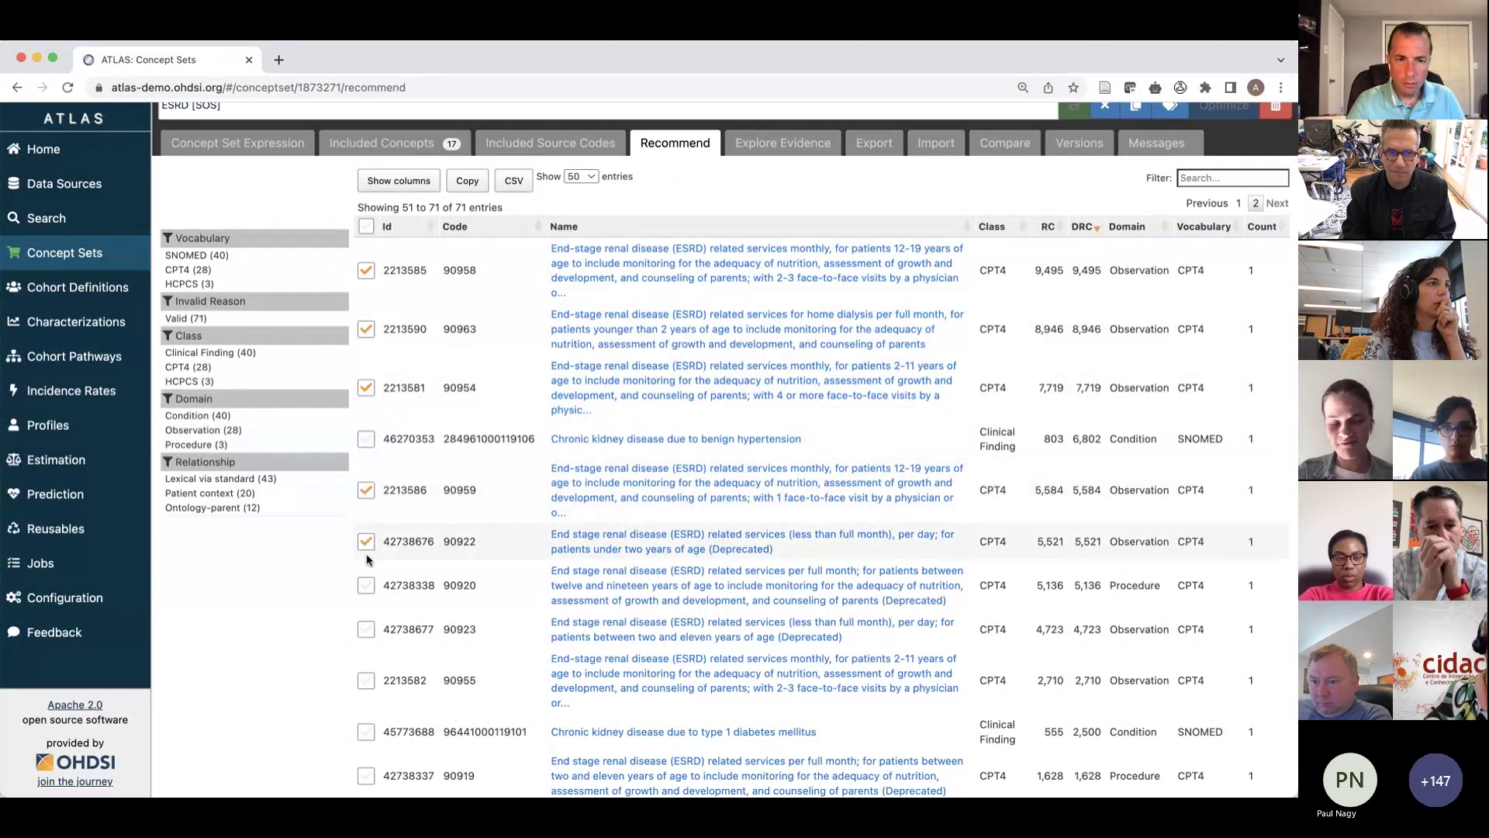
{"action": "left_click", "coordinate": [366, 585]}
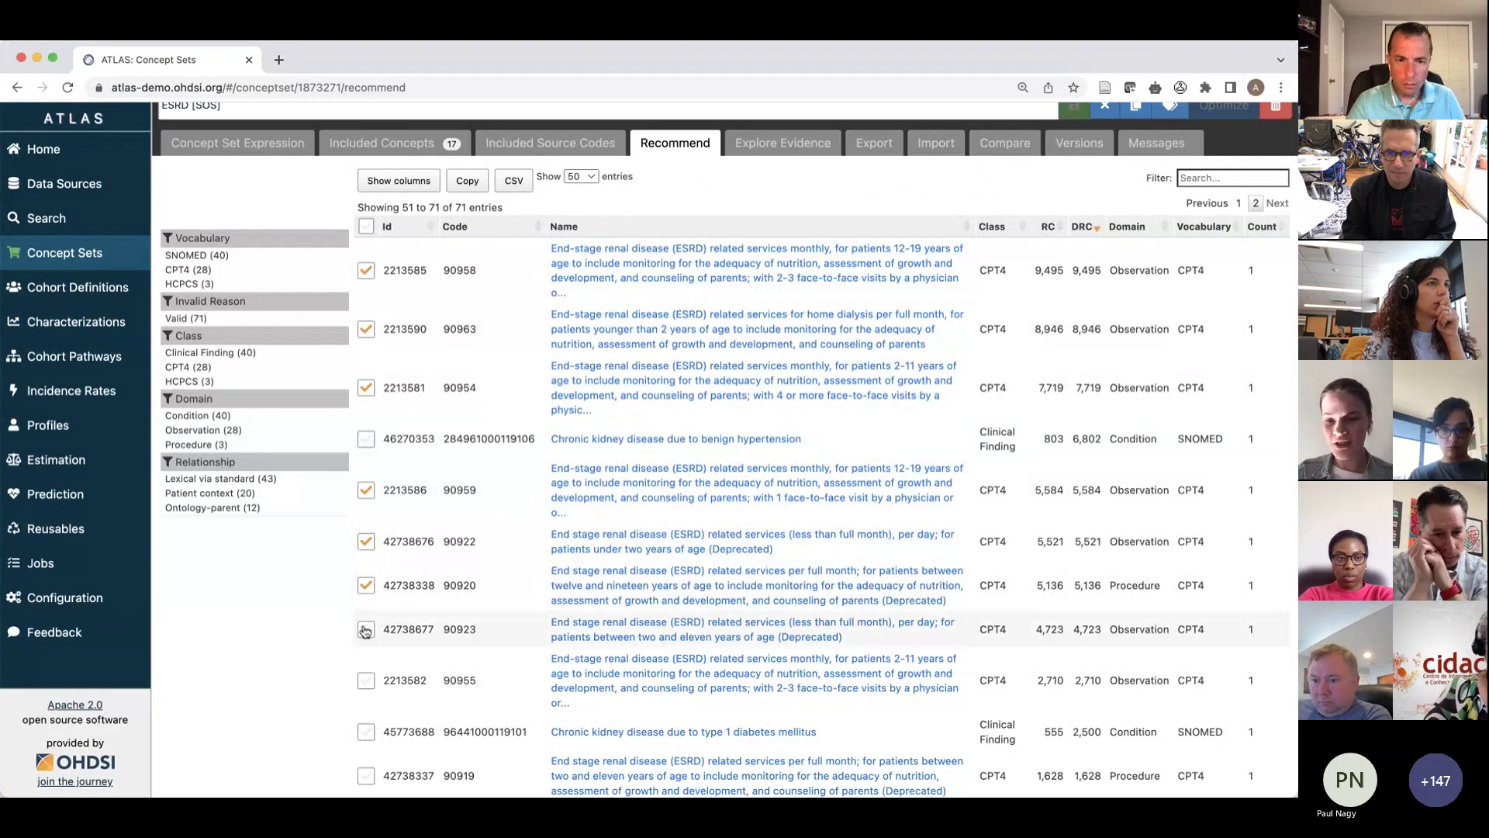
{"action": "left_click", "coordinate": [366, 629]}
Step: Select the recommended ESRD concepts with CPT4 codes 90955, 90919, 90951, 90953 and 90918, and HCPCS code G8388
{"action": "scroll", "coordinate": [362, 597], "scroll_direction": "down", "scroll_amount": 3}
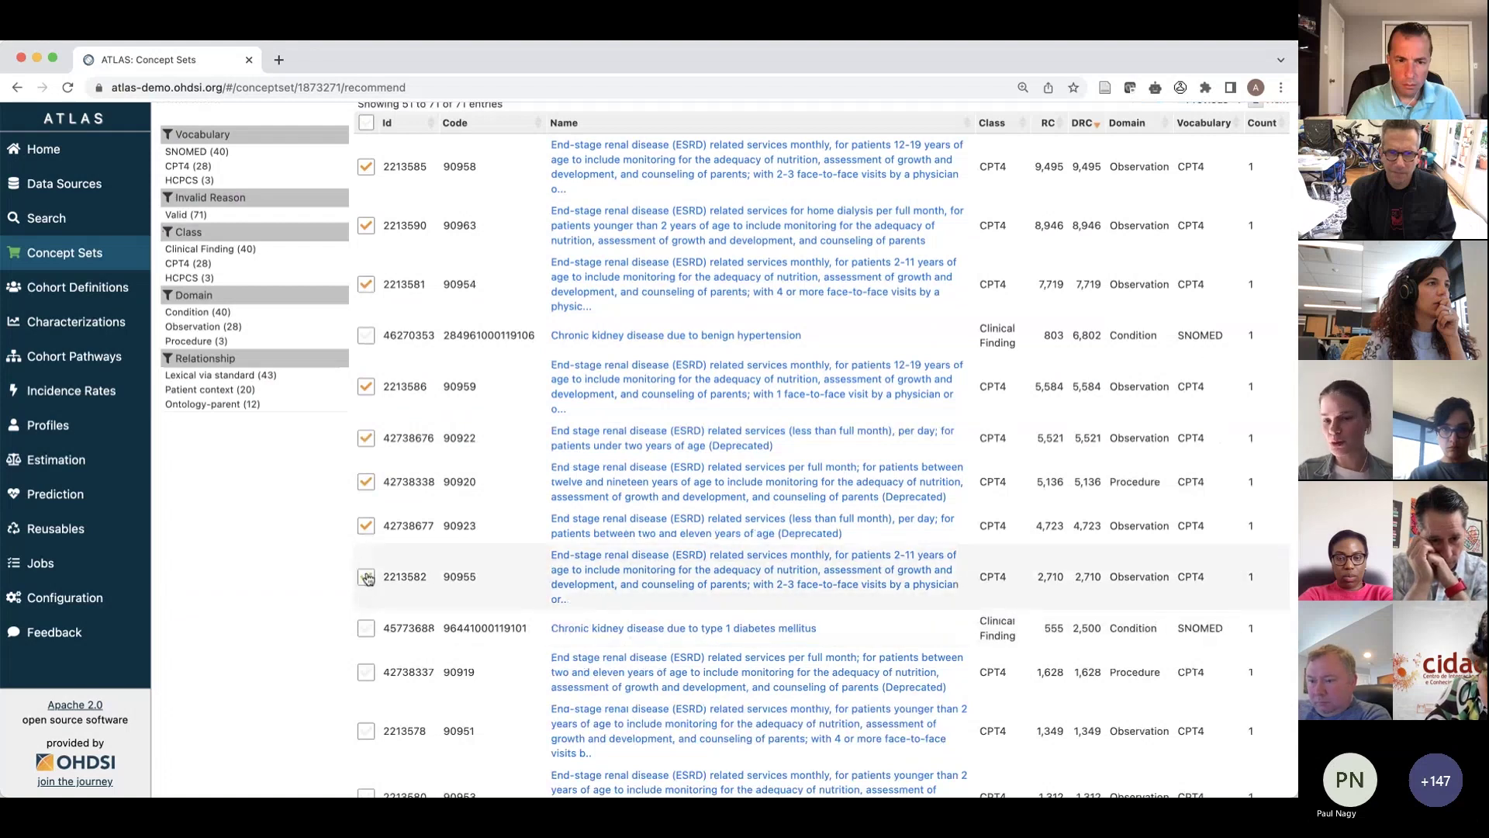
{"action": "left_click", "coordinate": [366, 577]}
{"action": "scroll", "coordinate": [367, 578], "scroll_direction": "down", "scroll_amount": 5}
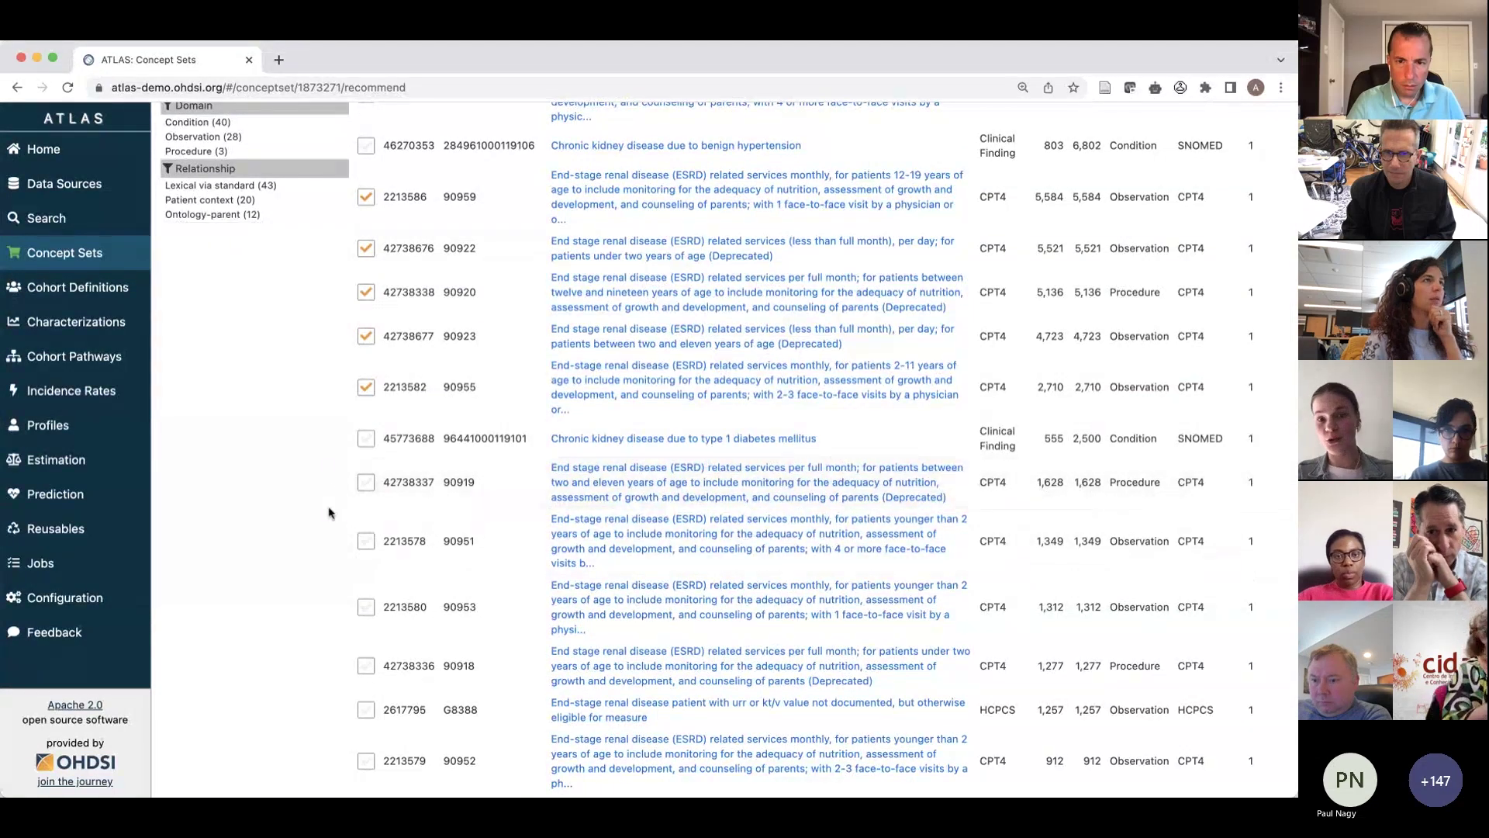
{"action": "left_click", "coordinate": [365, 482]}
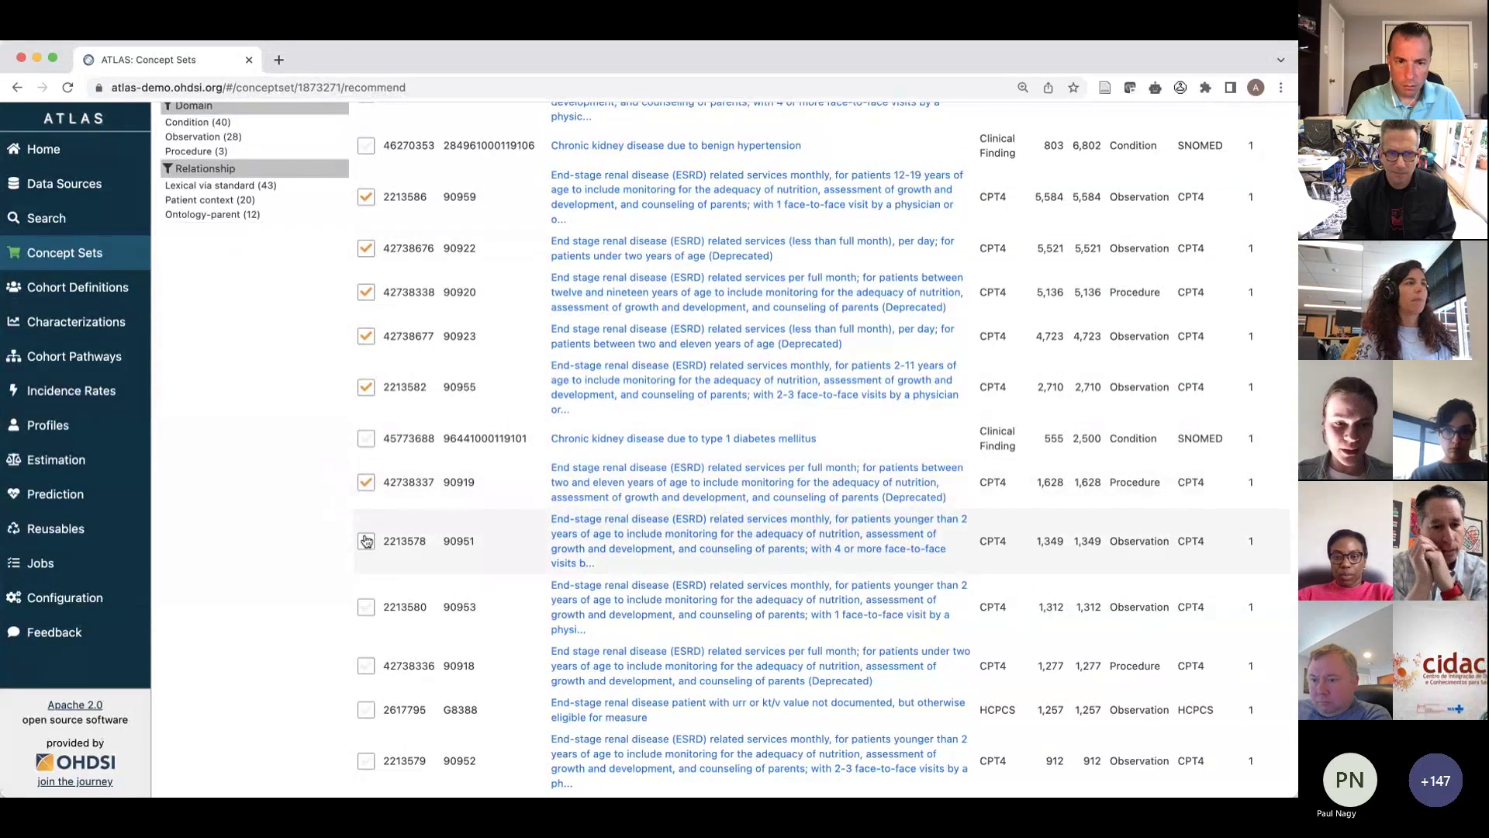
{"action": "scroll", "coordinate": [372, 573], "scroll_direction": "down", "scroll_amount": 2}
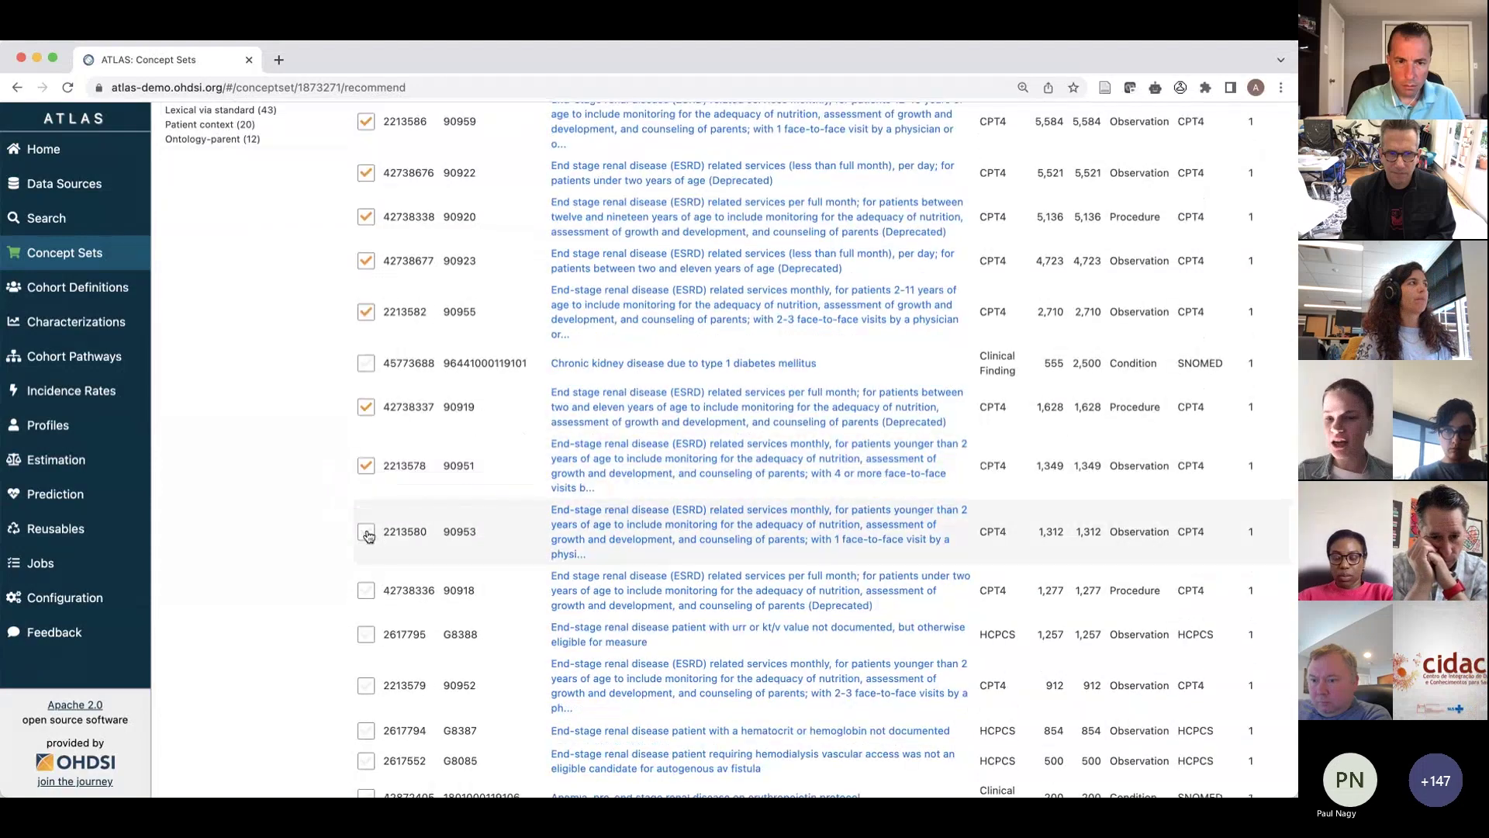
{"action": "left_click", "coordinate": [365, 591]}
{"action": "left_click", "coordinate": [365, 634]}
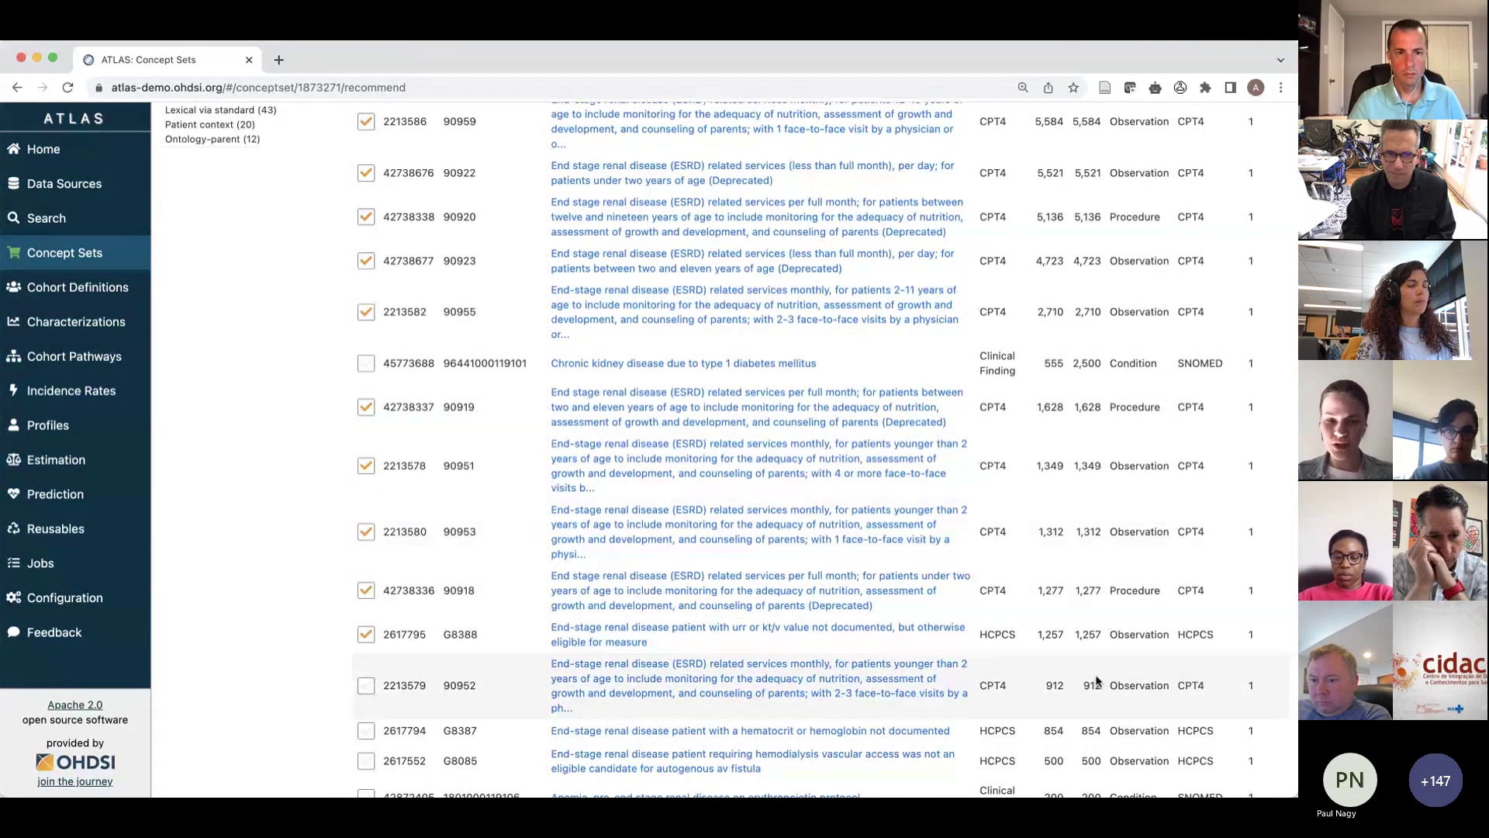
Step: Add all selected recommended concepts to the concept set with their descendants included
{"action": "scroll", "coordinate": [1094, 680], "scroll_direction": "down", "scroll_amount": 2}
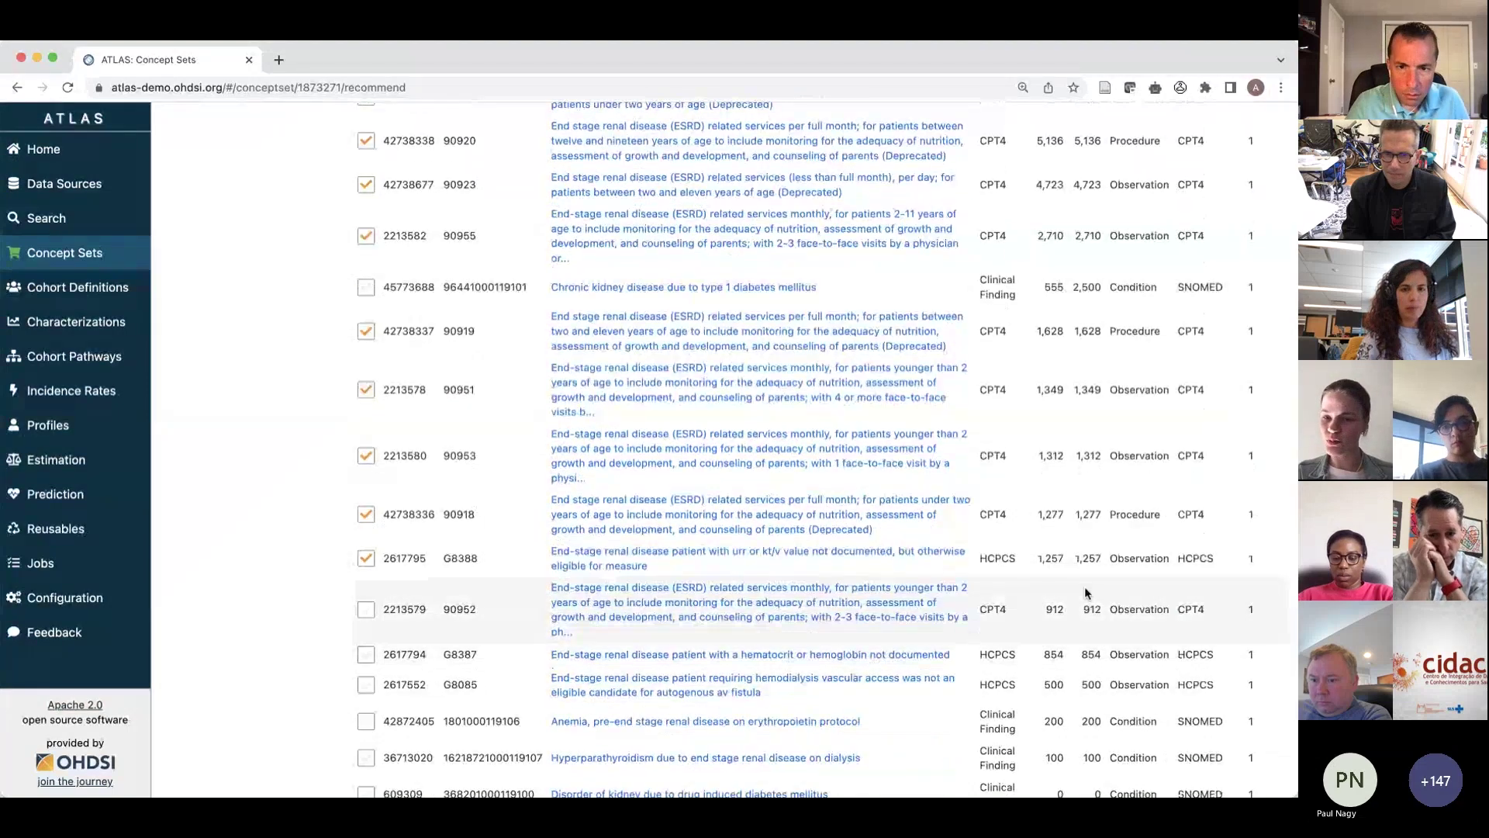
{"action": "scroll", "coordinate": [1089, 587], "scroll_direction": "down", "scroll_amount": 3}
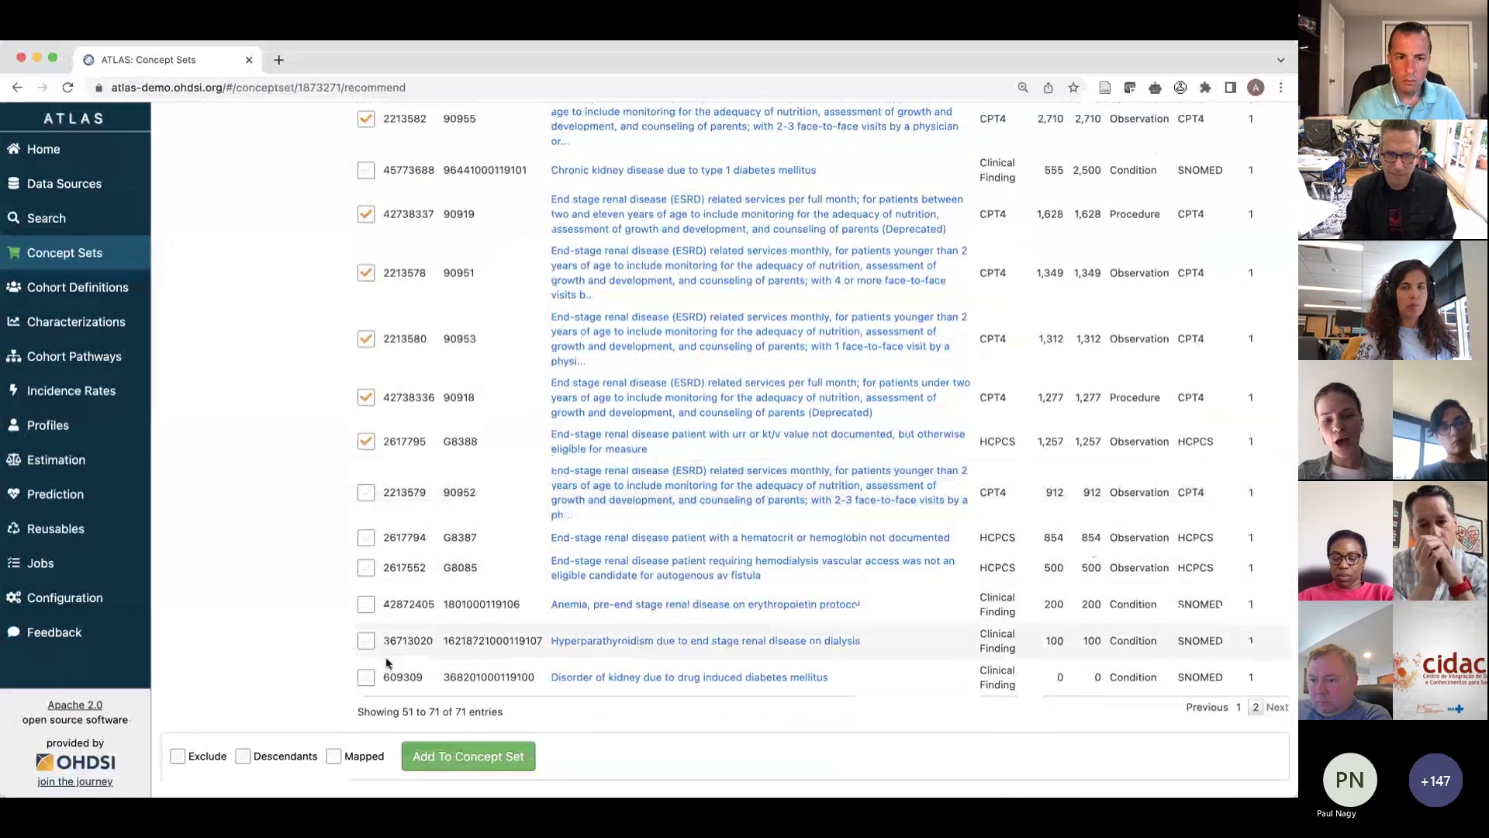
{"action": "left_click", "coordinate": [243, 756]}
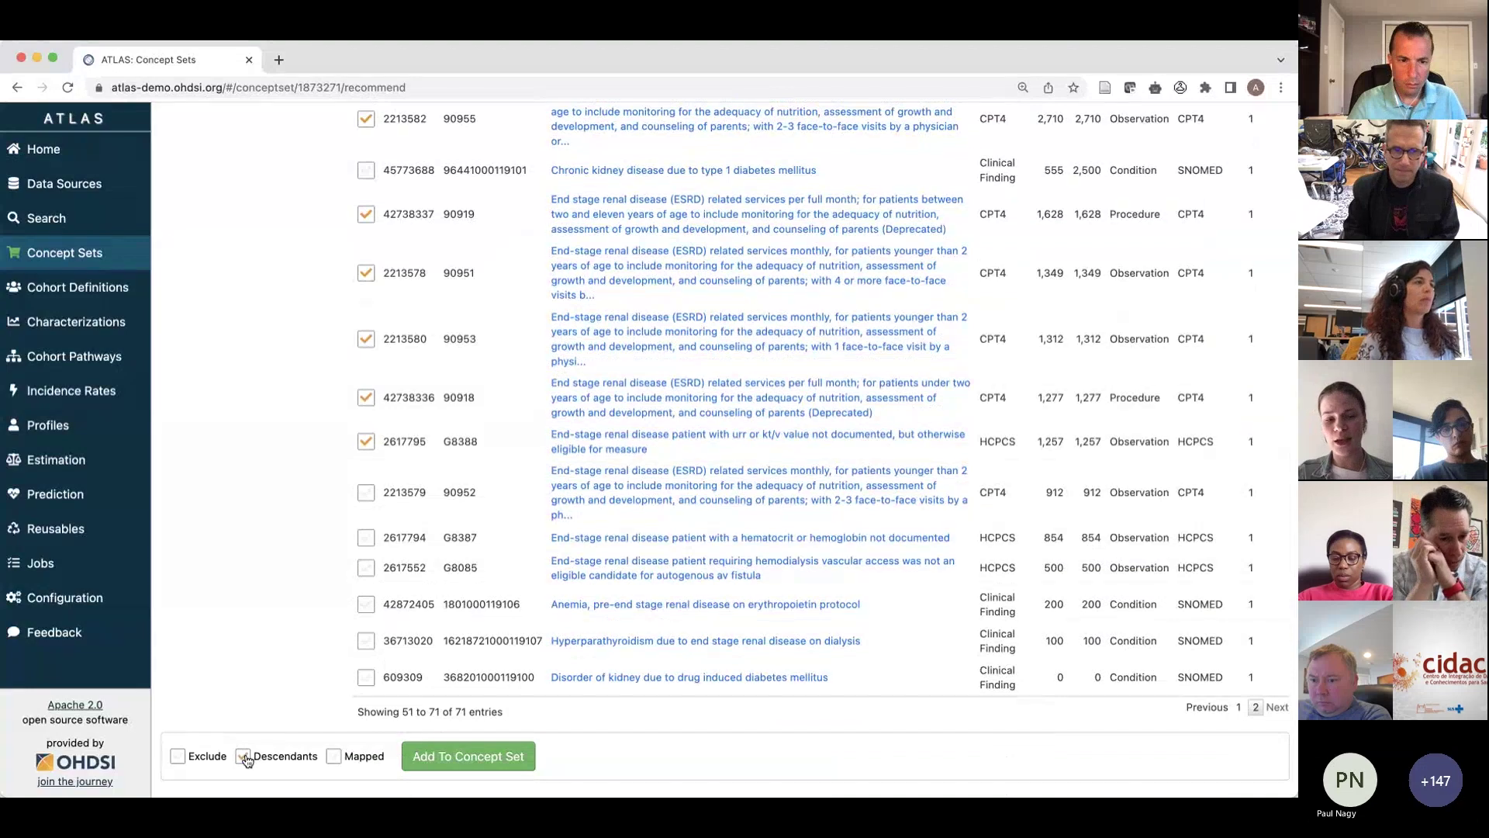
{"action": "left_click", "coordinate": [468, 756]}
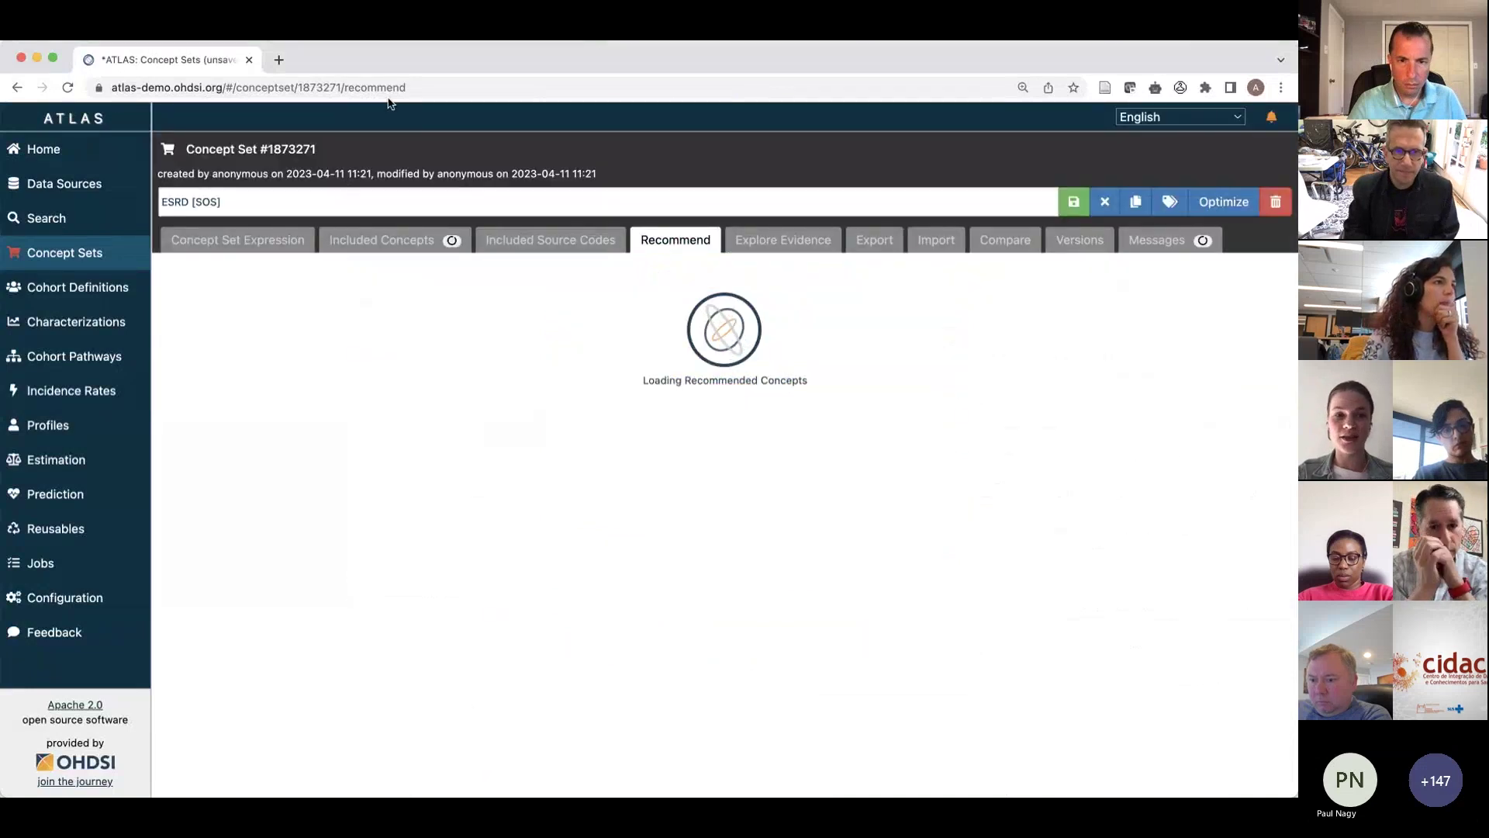
Step: Review the concepts listed in the ESRD [SOS] concept set expression
{"action": "left_click", "coordinate": [248, 243]}
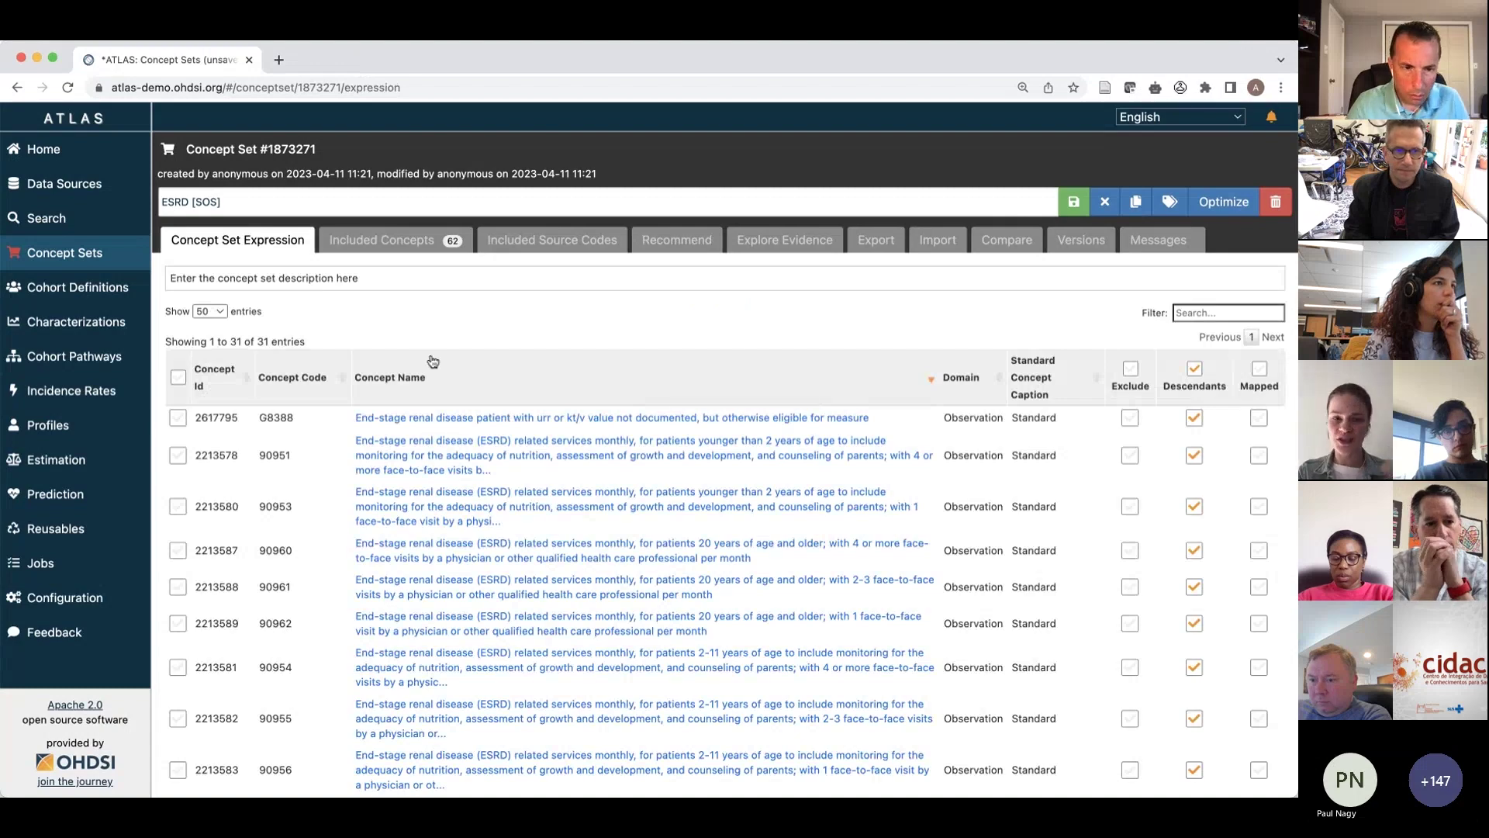
{"action": "scroll", "coordinate": [432, 362], "scroll_direction": "down", "scroll_amount": 5}
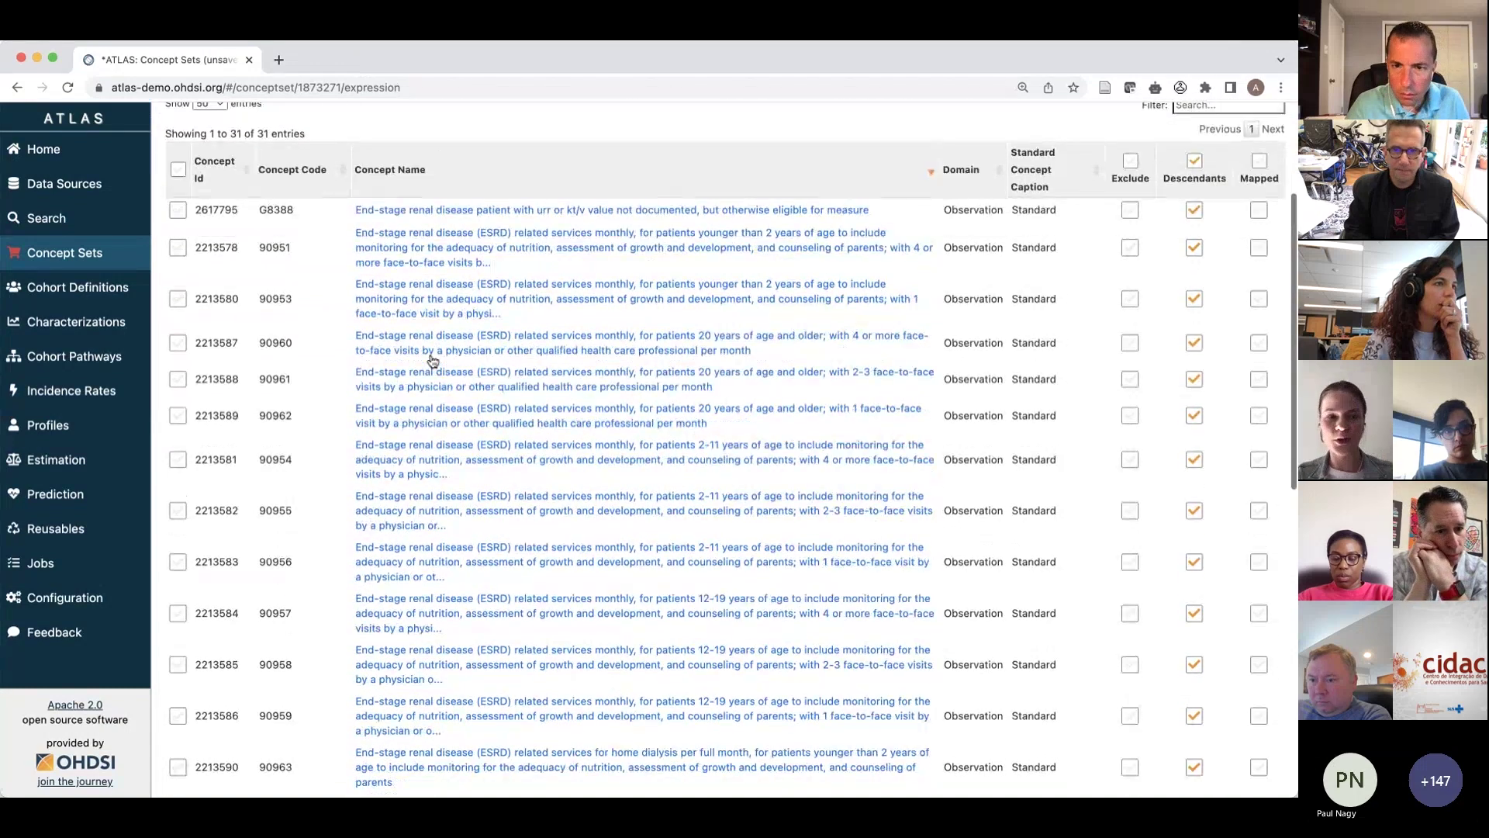
{"action": "scroll", "coordinate": [433, 362], "scroll_direction": "up", "scroll_amount": 4}
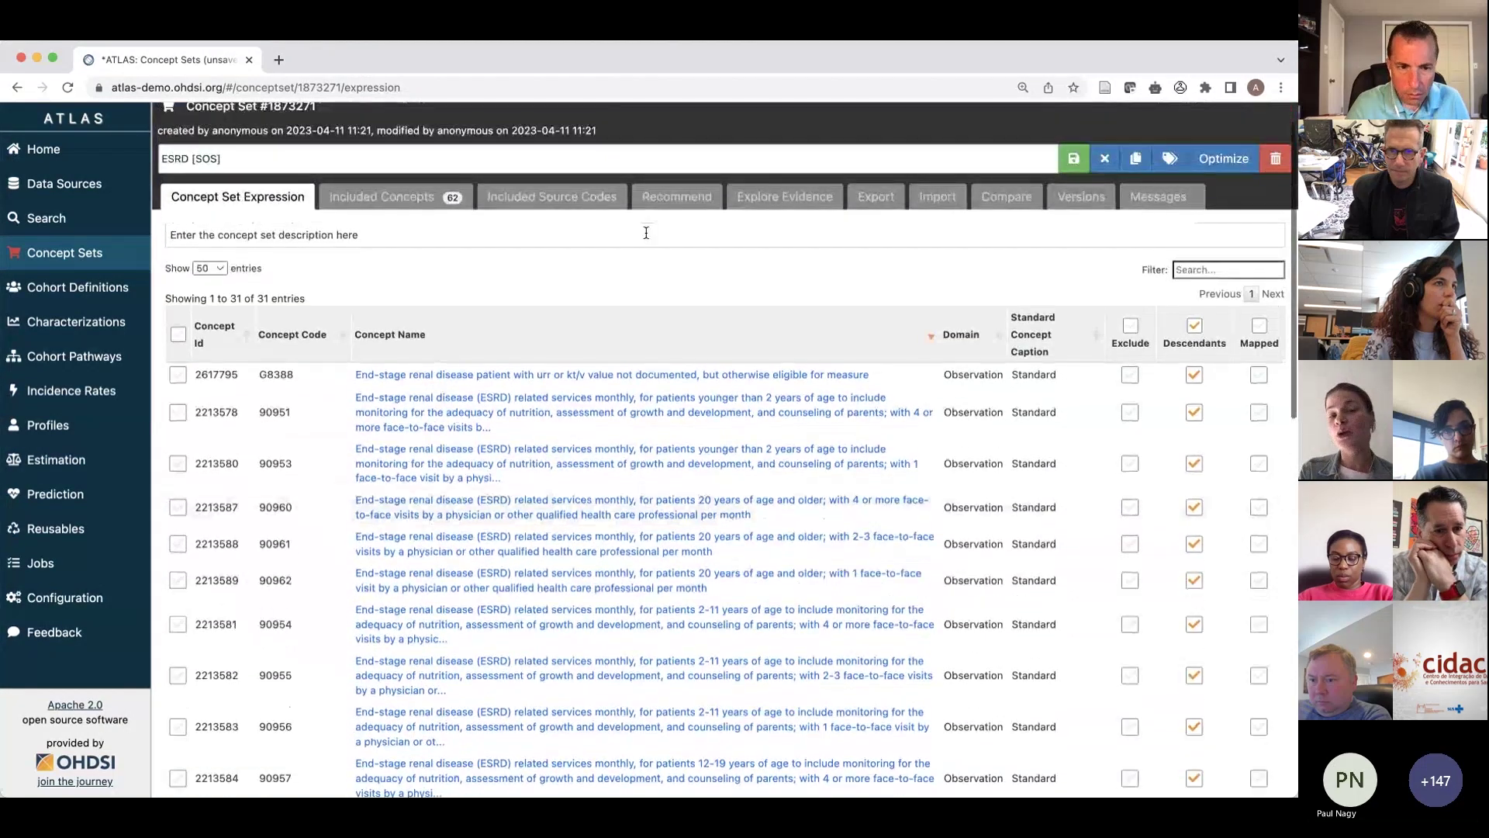
Step: From the refreshed recommendations, select the ESRD service concepts of class CPT4 Hierarchy with codes 1019051, 1019321 and 1019322
{"action": "left_click", "coordinate": [662, 211]}
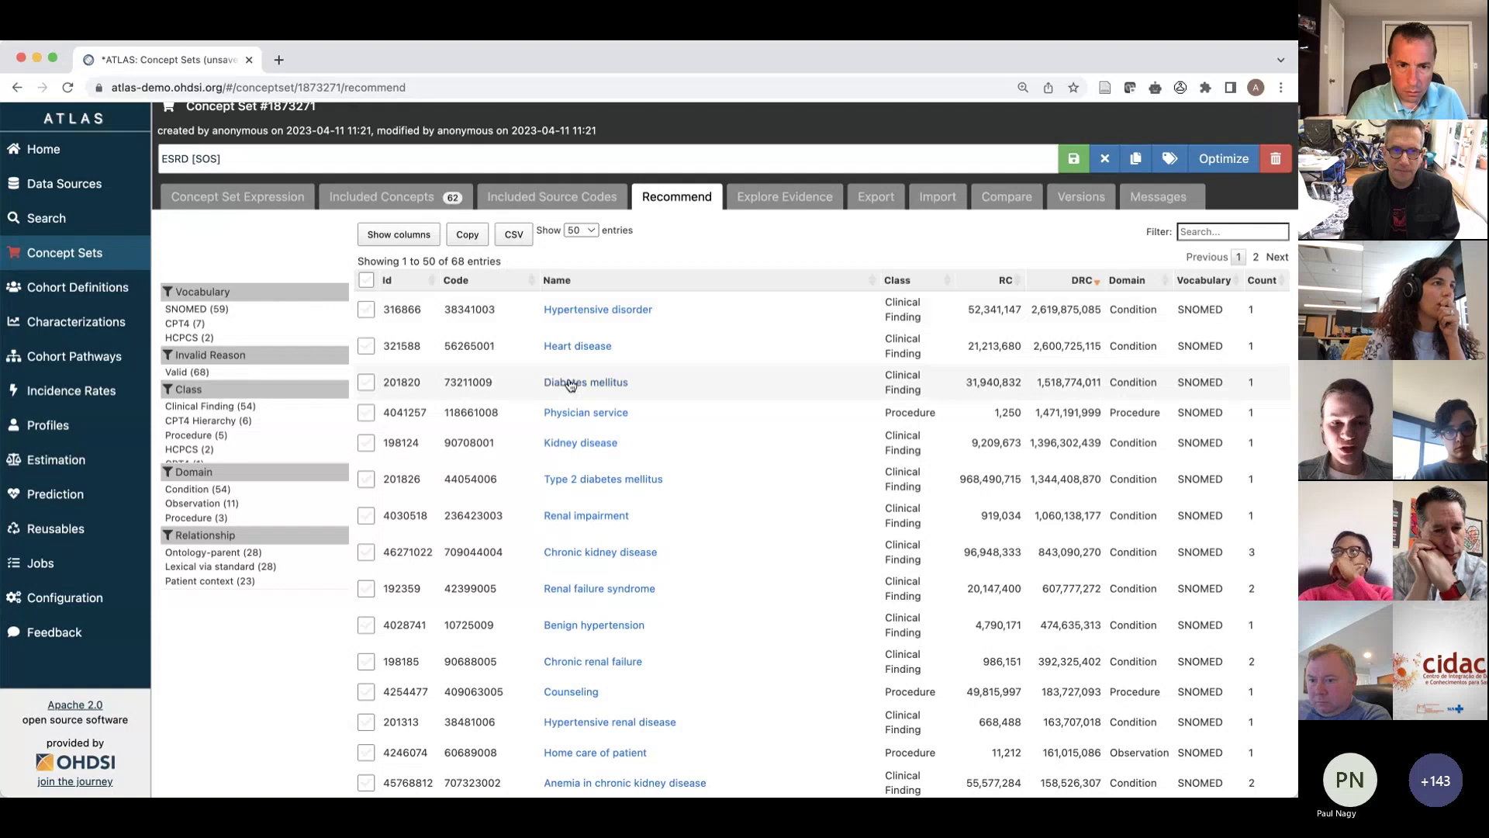
{"action": "scroll", "coordinate": [569, 384], "scroll_direction": "down", "scroll_amount": 5}
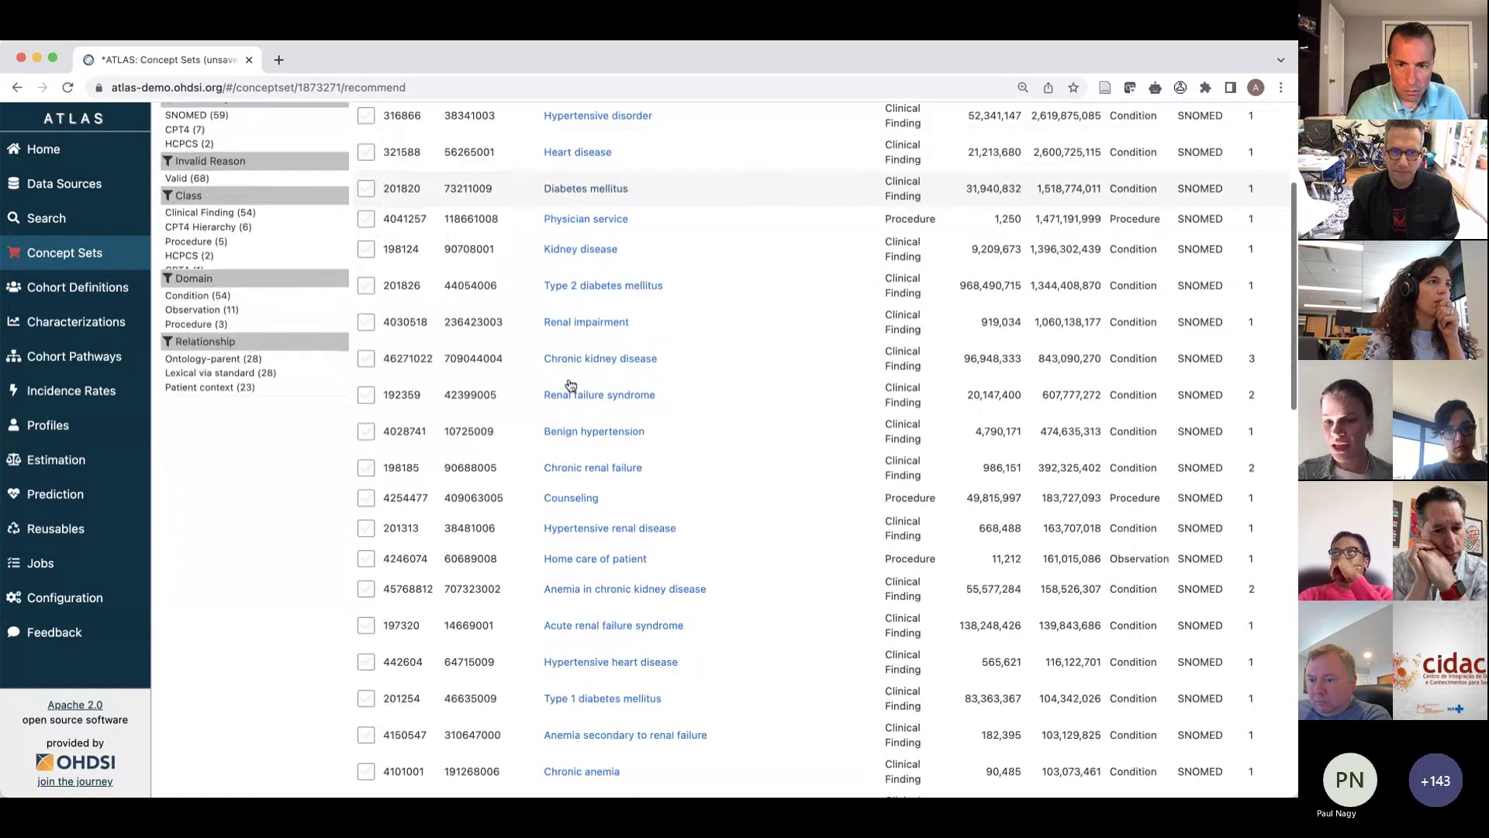
{"action": "scroll", "coordinate": [571, 385], "scroll_direction": "down", "scroll_amount": 5}
{"action": "scroll", "coordinate": [571, 384], "scroll_direction": "down", "scroll_amount": 4}
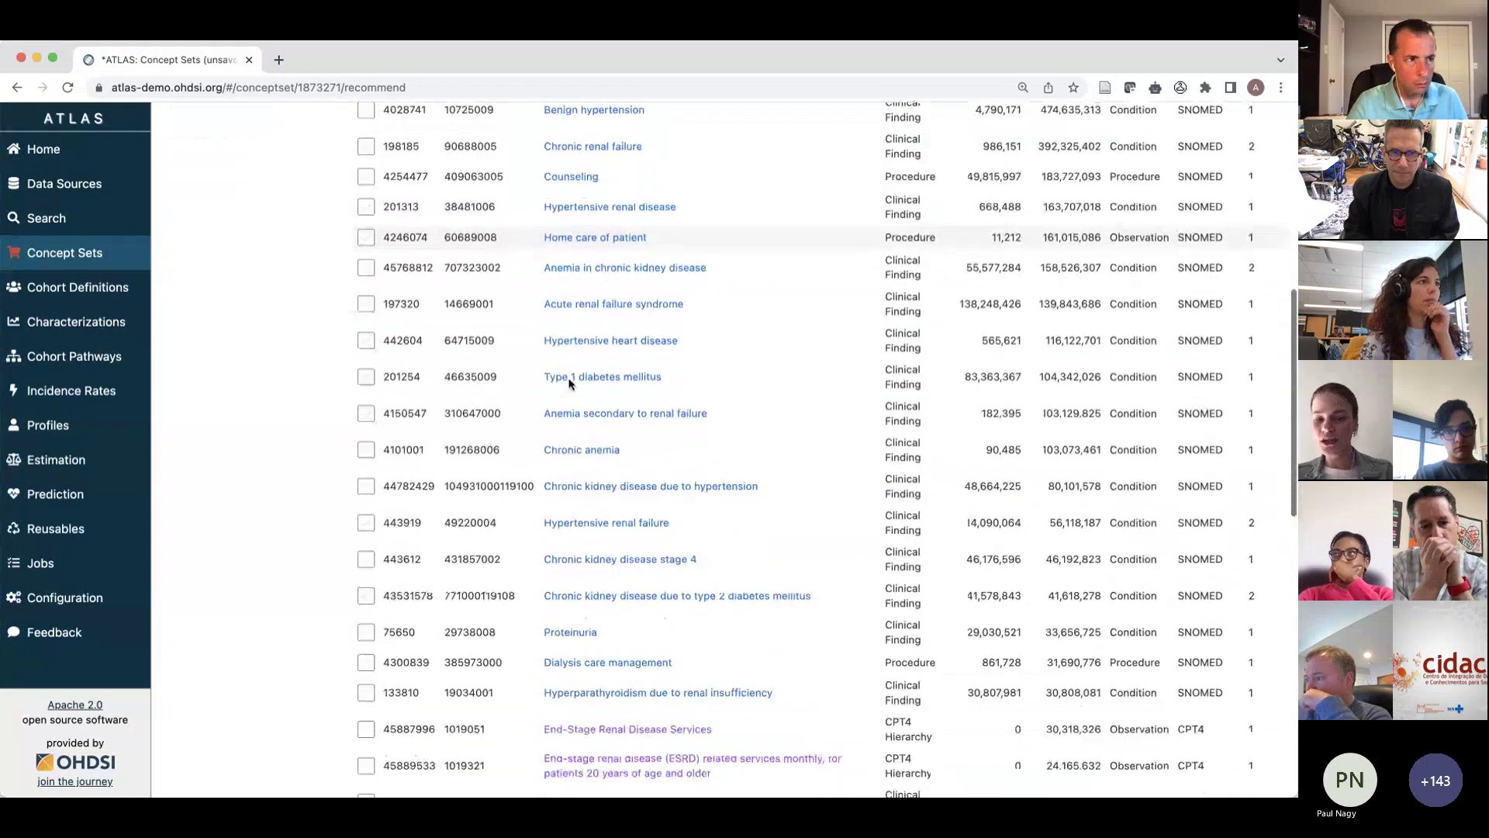
{"action": "scroll", "coordinate": [569, 382], "scroll_direction": "down", "scroll_amount": 2}
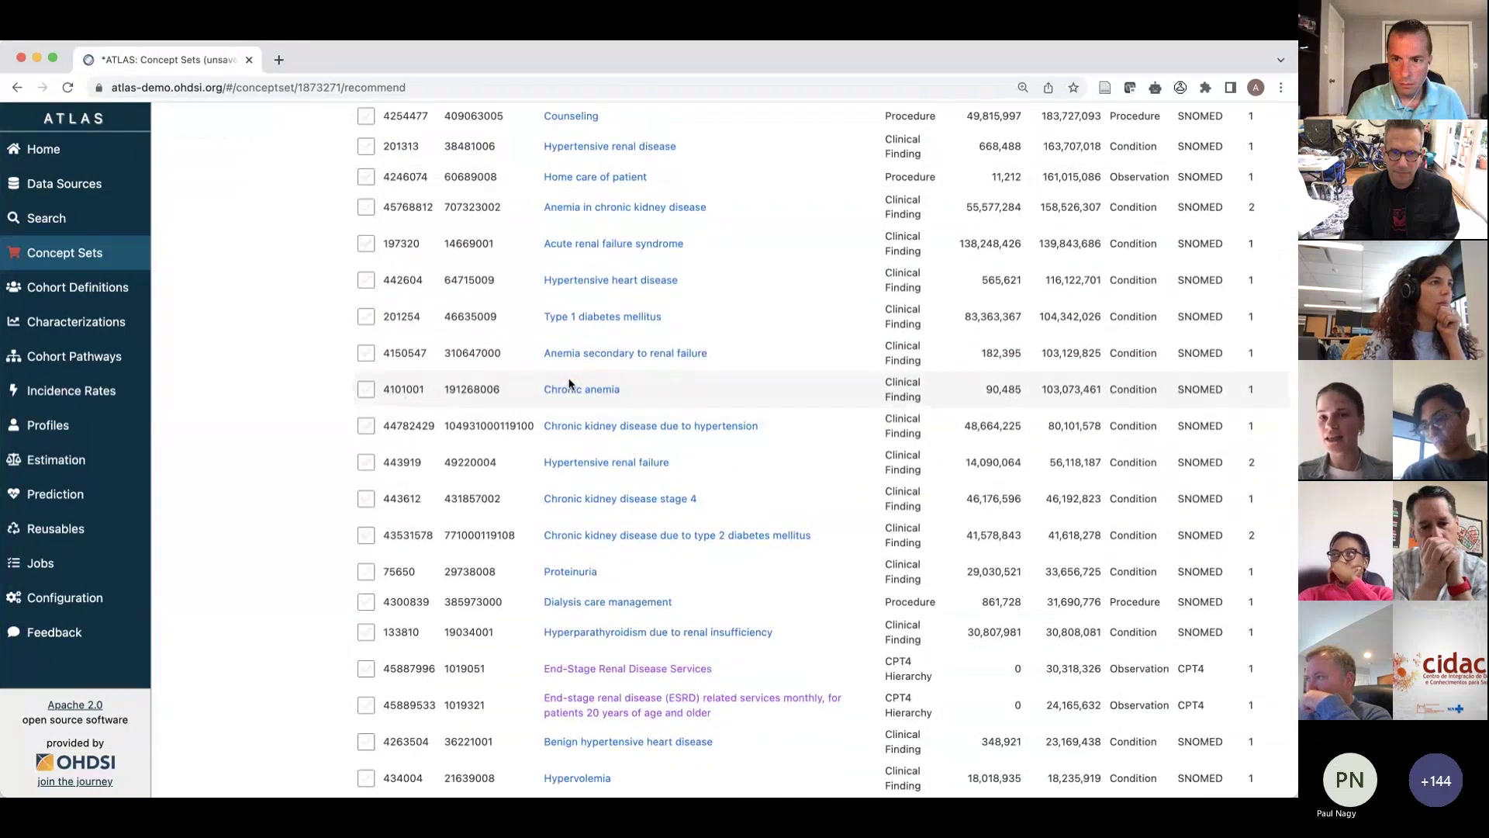
{"action": "scroll", "coordinate": [570, 383], "scroll_direction": "down", "scroll_amount": 2}
{"action": "scroll", "coordinate": [570, 383], "scroll_direction": "down", "scroll_amount": 1}
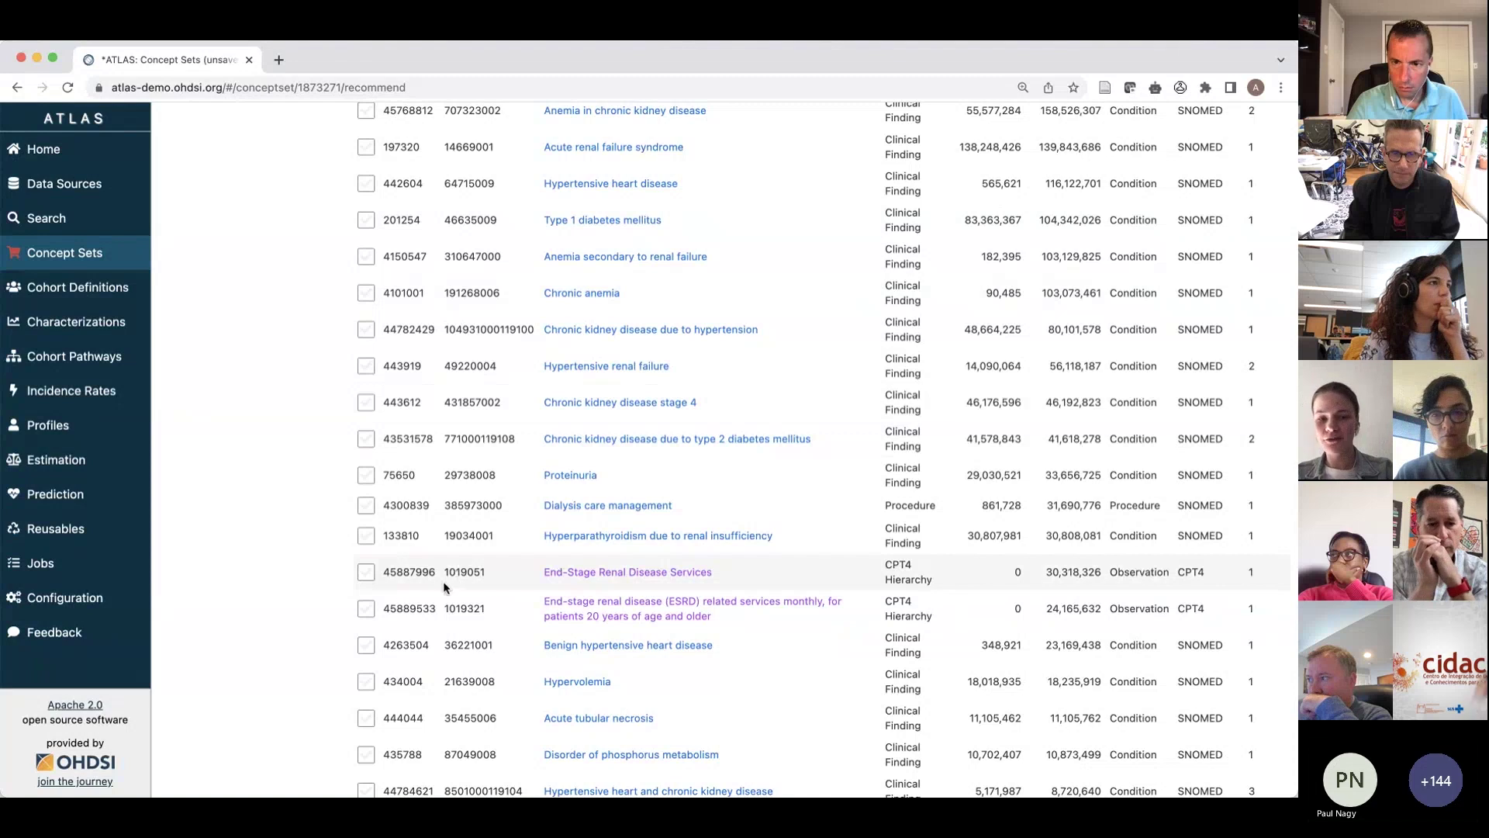
{"action": "left_click", "coordinate": [366, 575]}
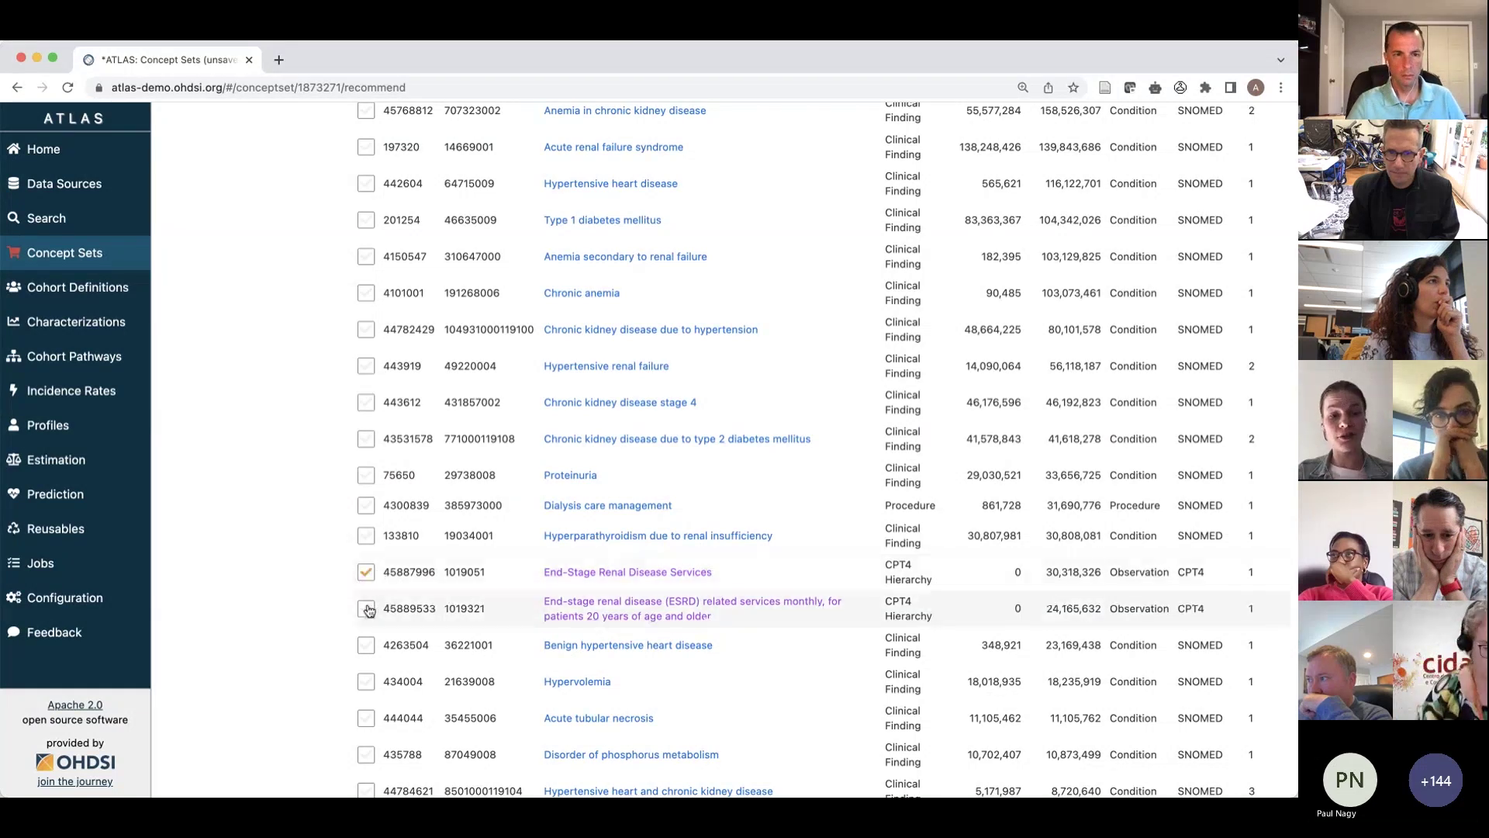
{"action": "scroll", "coordinate": [370, 608], "scroll_direction": "down", "scroll_amount": 1}
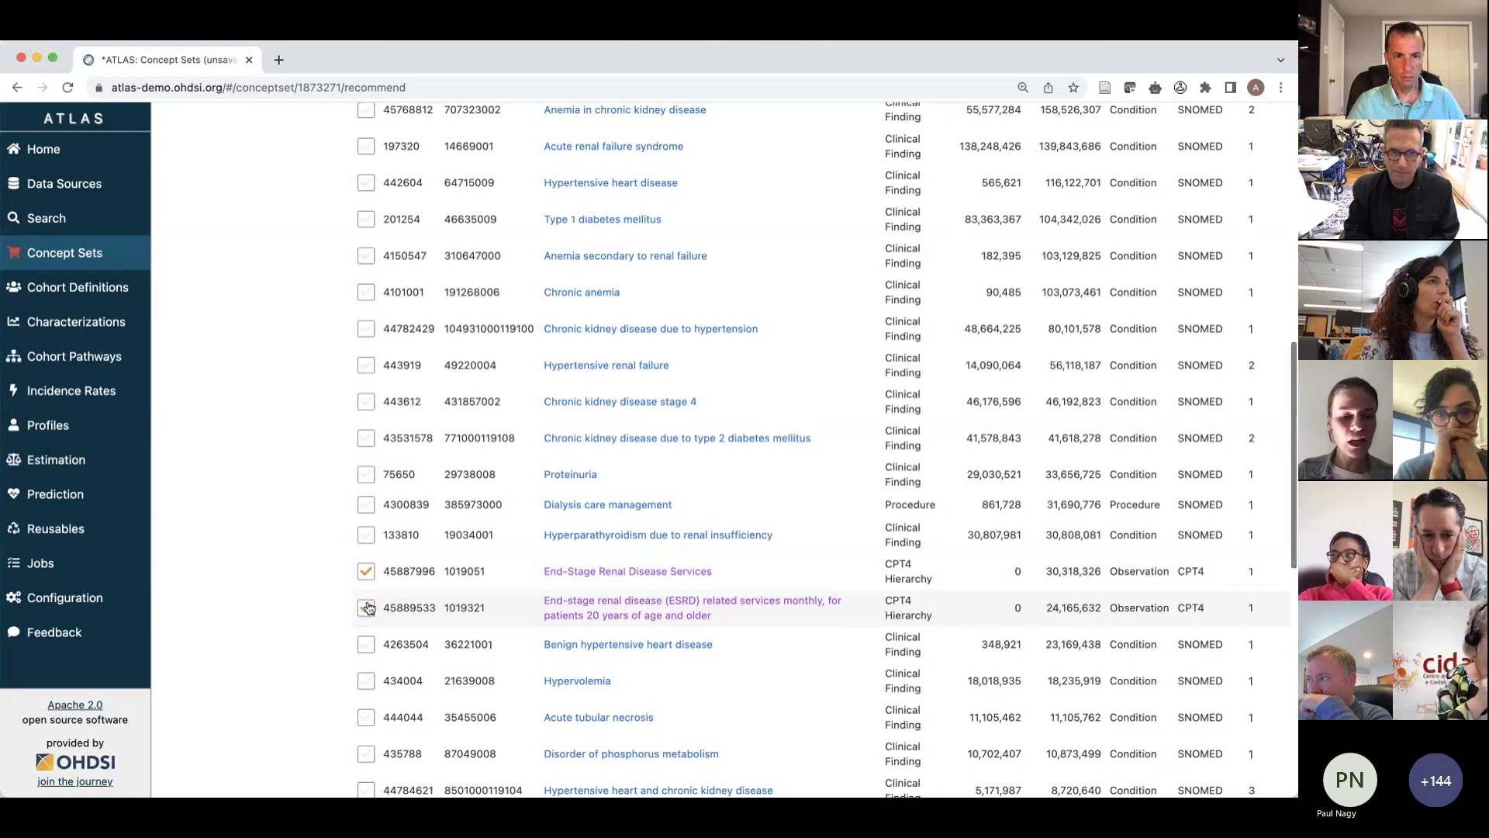
{"action": "left_click", "coordinate": [366, 607]}
{"action": "scroll", "coordinate": [369, 608], "scroll_direction": "down", "scroll_amount": 5}
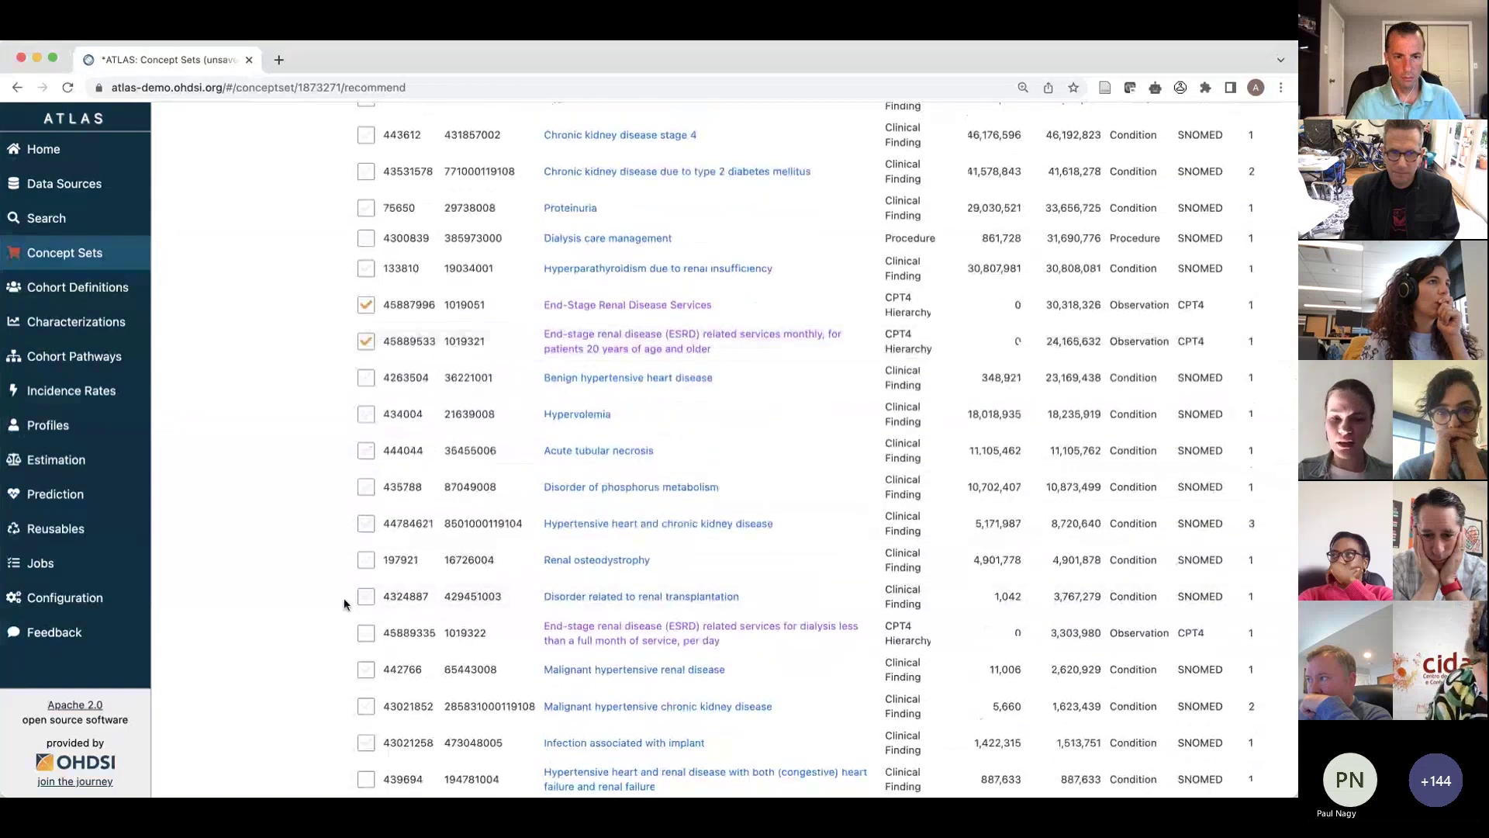
{"action": "left_click", "coordinate": [367, 632]}
Step: Add the selected CPT4 Hierarchy concepts to the set with descendants and open the concept set expression
{"action": "scroll", "coordinate": [371, 633], "scroll_direction": "down", "scroll_amount": 4}
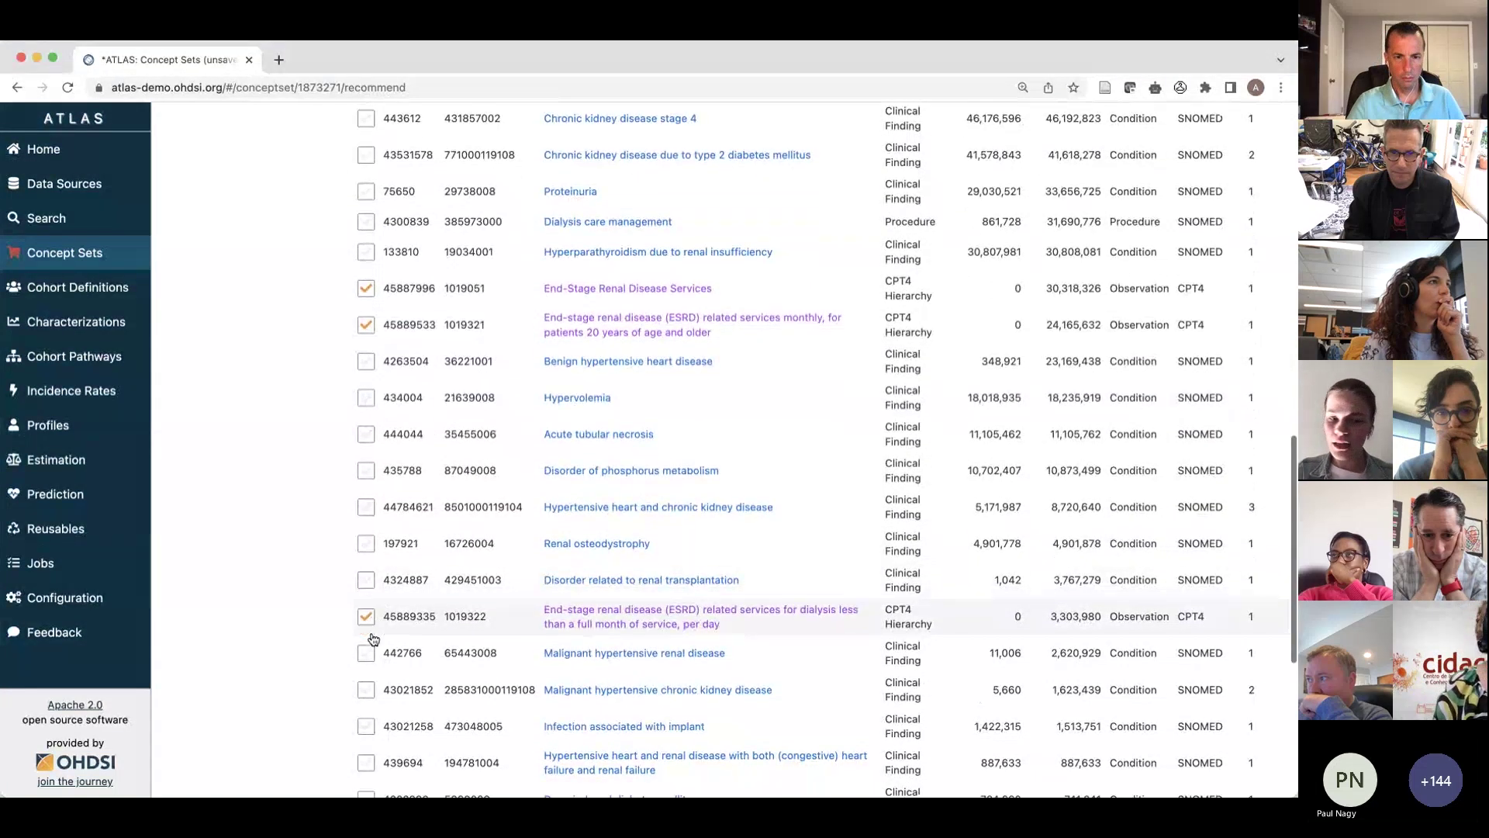
{"action": "scroll", "coordinate": [371, 634], "scroll_direction": "down", "scroll_amount": 5}
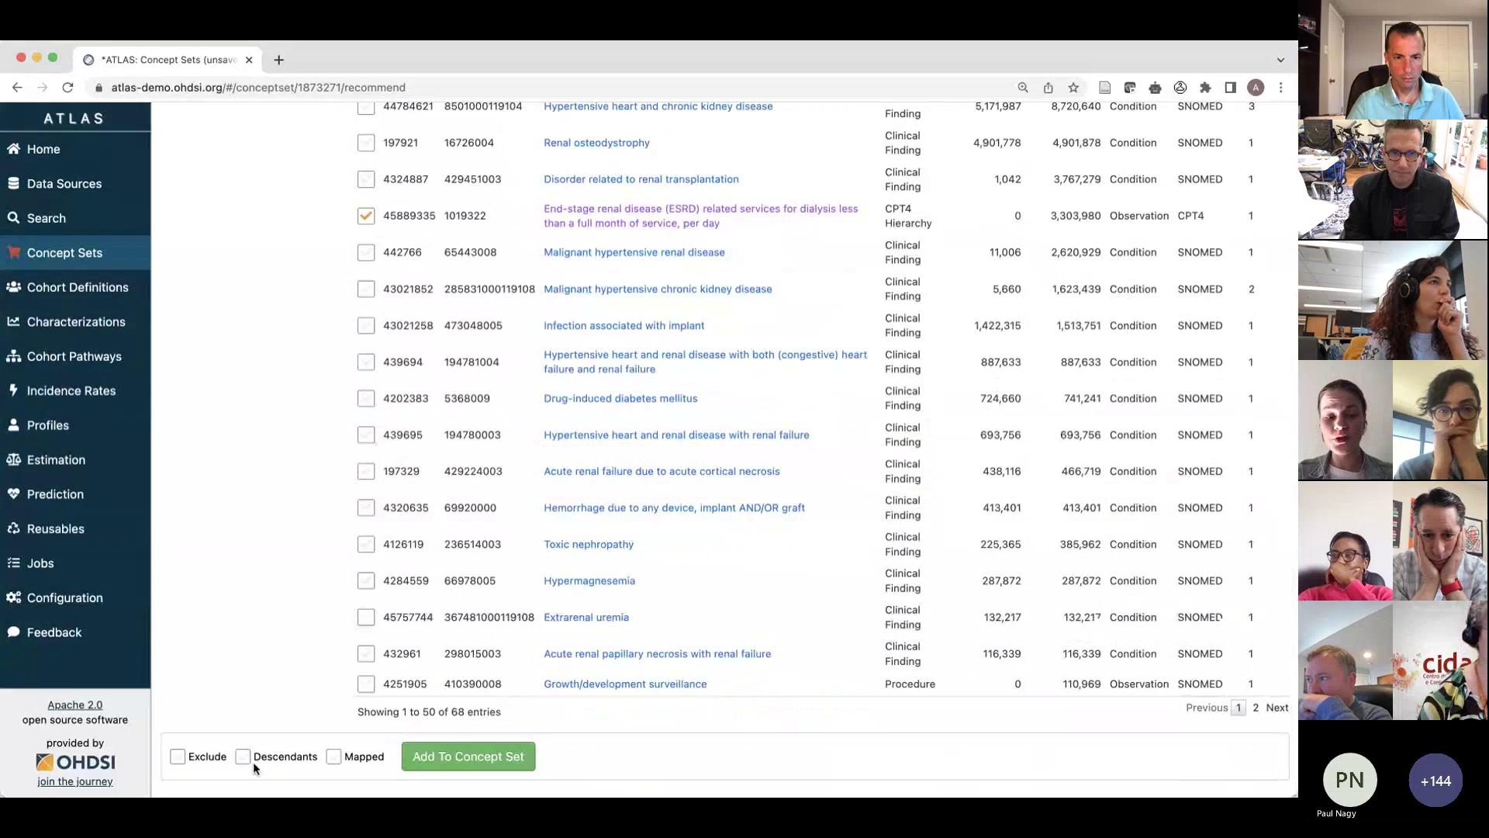
{"action": "left_click", "coordinate": [438, 761]}
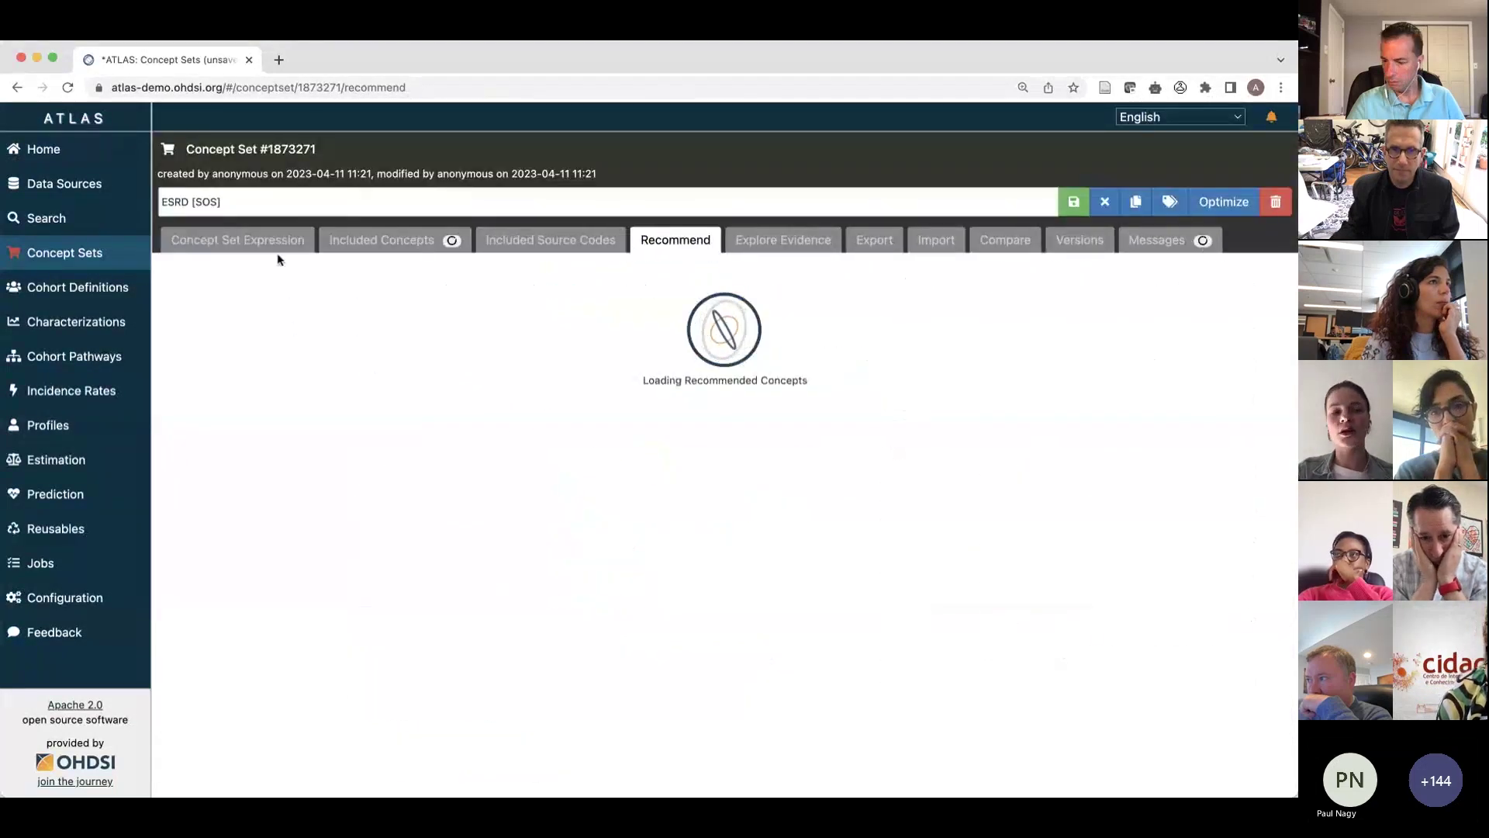
{"action": "left_click", "coordinate": [273, 247]}
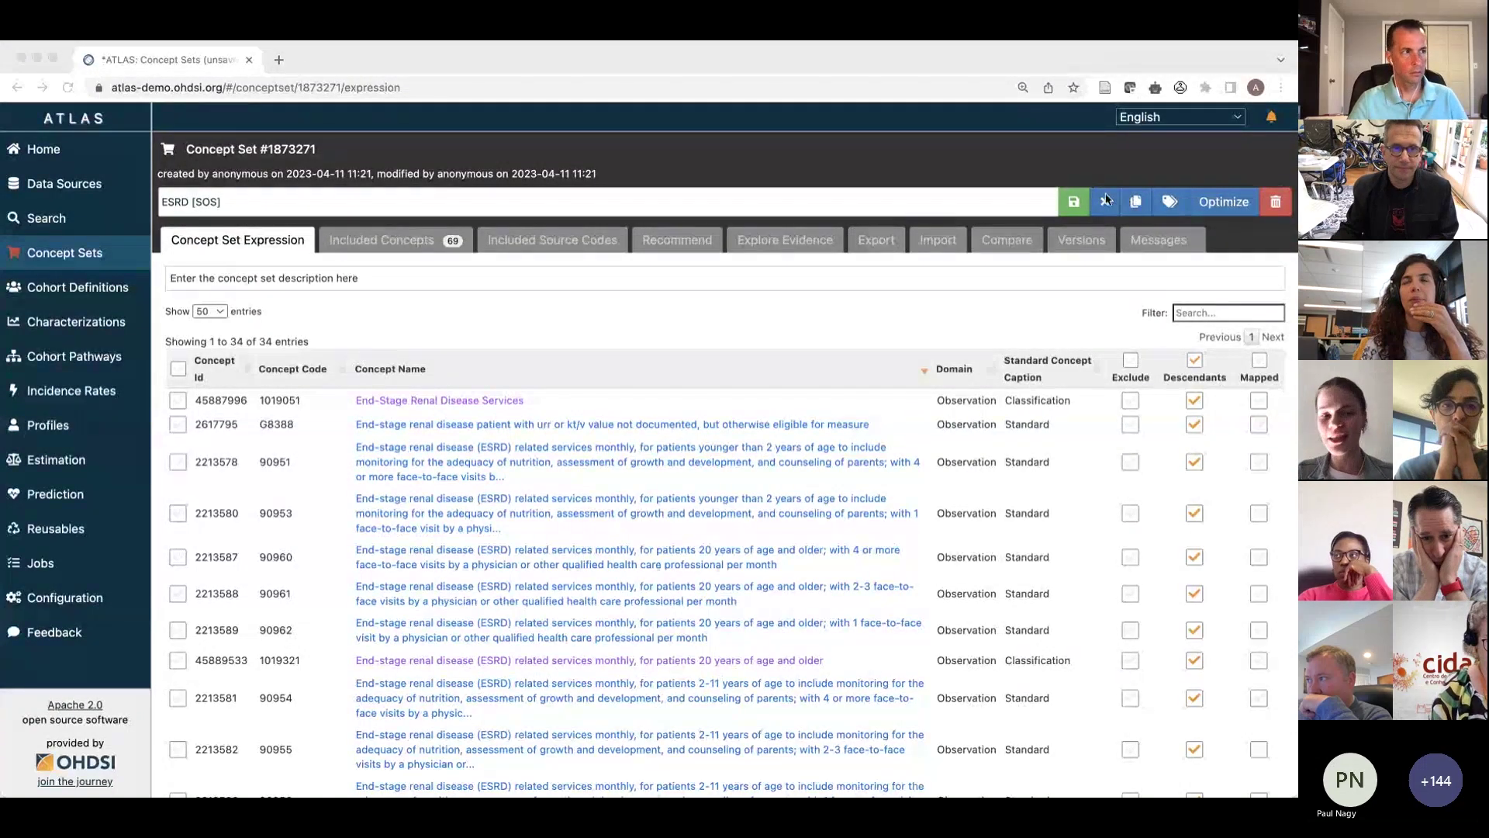
Step: Save the ESRD [SOS] concept set, run its optimization, and review the optimized and removed concepts
{"action": "left_click", "coordinate": [1075, 202]}
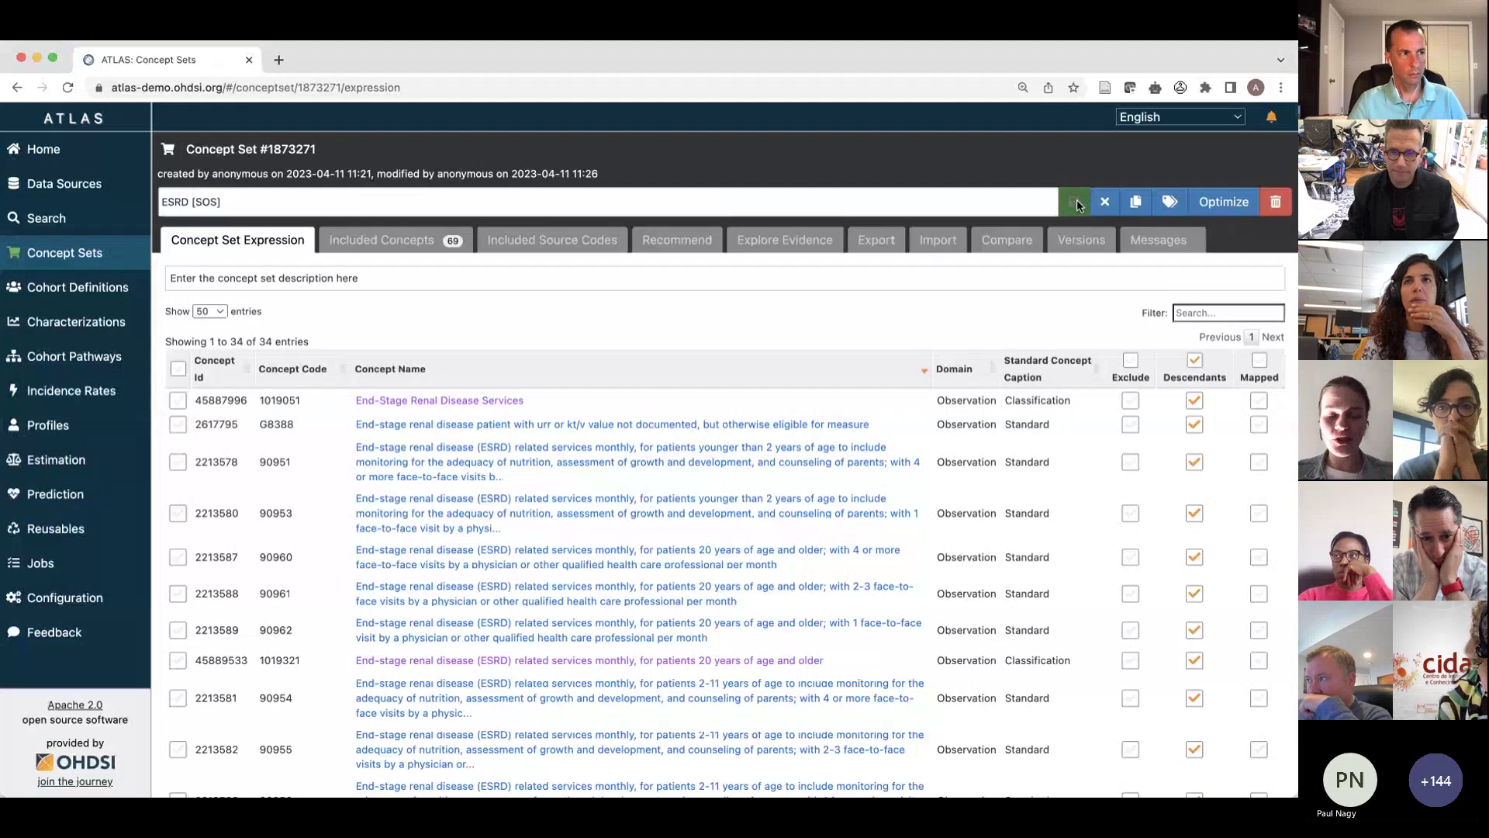
{"action": "left_click", "coordinate": [1231, 207]}
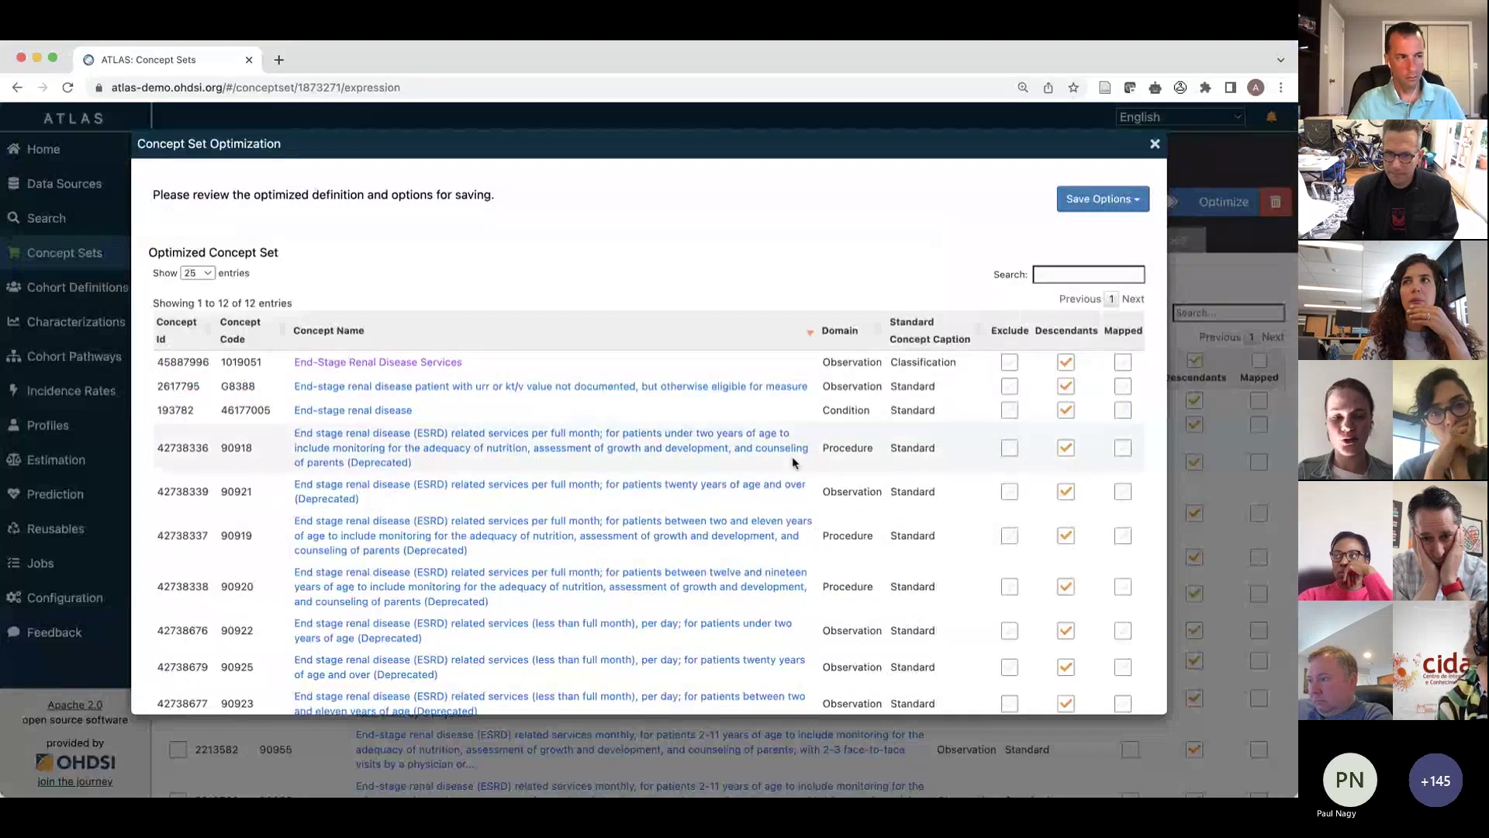
{"action": "scroll", "coordinate": [793, 456], "scroll_direction": "down", "scroll_amount": 1}
{"action": "scroll", "coordinate": [792, 458], "scroll_direction": "down", "scroll_amount": 3}
{"action": "scroll", "coordinate": [793, 463], "scroll_direction": "down", "scroll_amount": 5}
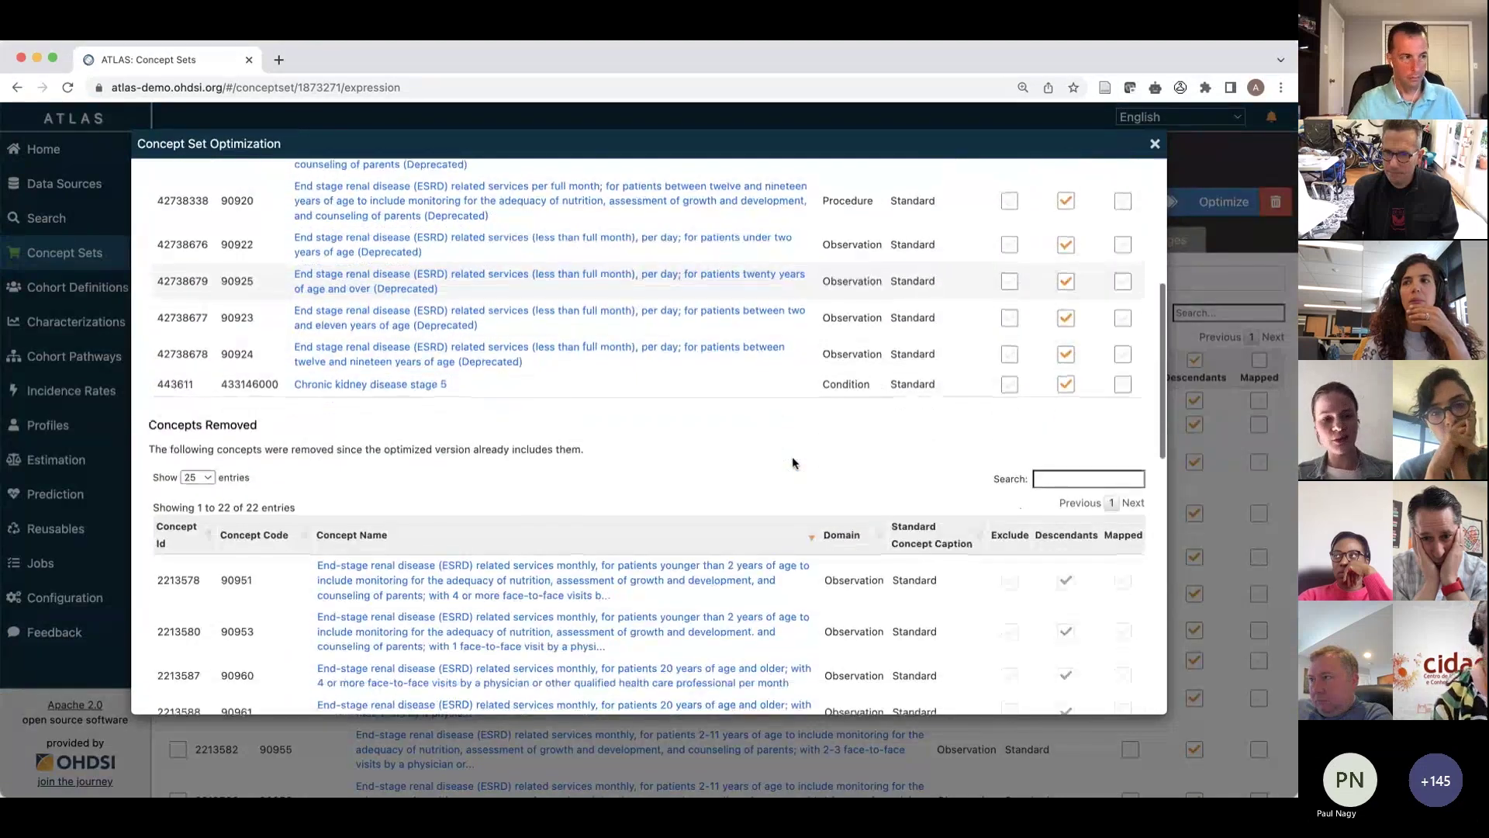
{"action": "scroll", "coordinate": [793, 463], "scroll_direction": "up", "scroll_amount": 10}
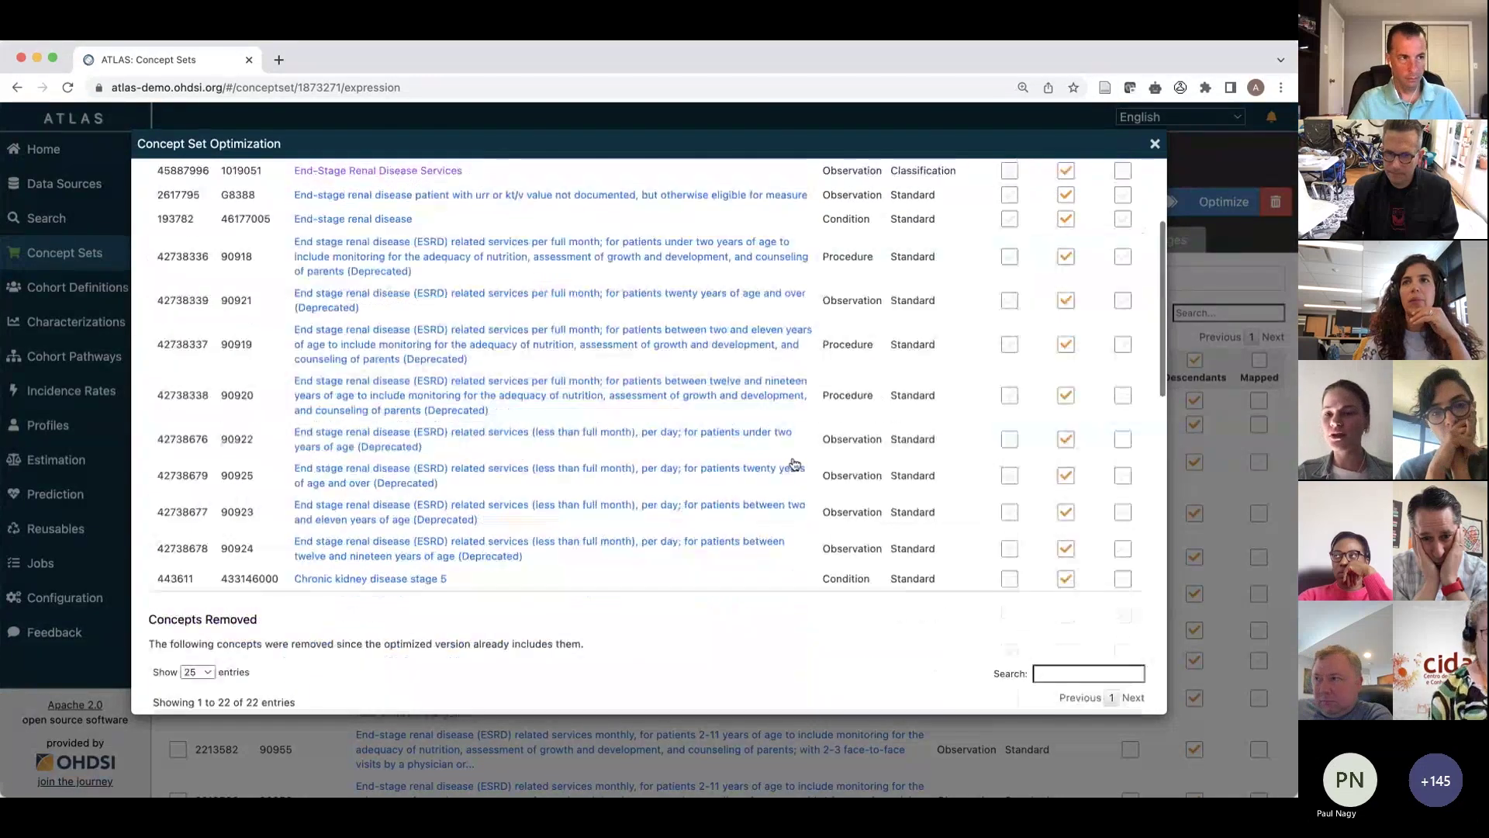
Step: Overwrite the ESRD [SOS] concept set with its optimized definition and save it
{"action": "left_click", "coordinate": [1097, 184]}
{"action": "left_click", "coordinate": [1071, 217]}
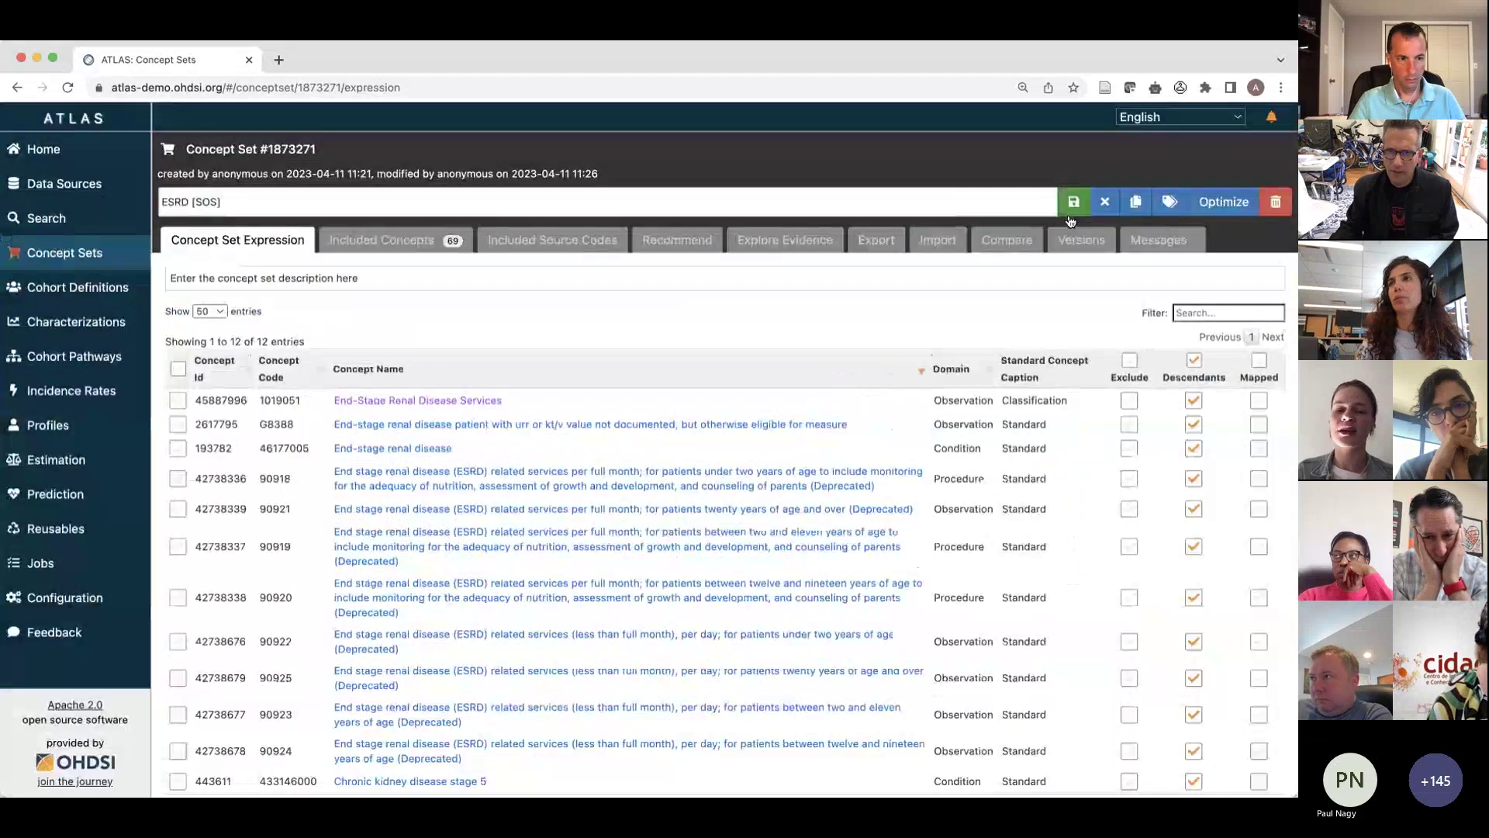
{"action": "left_click", "coordinate": [1074, 201]}
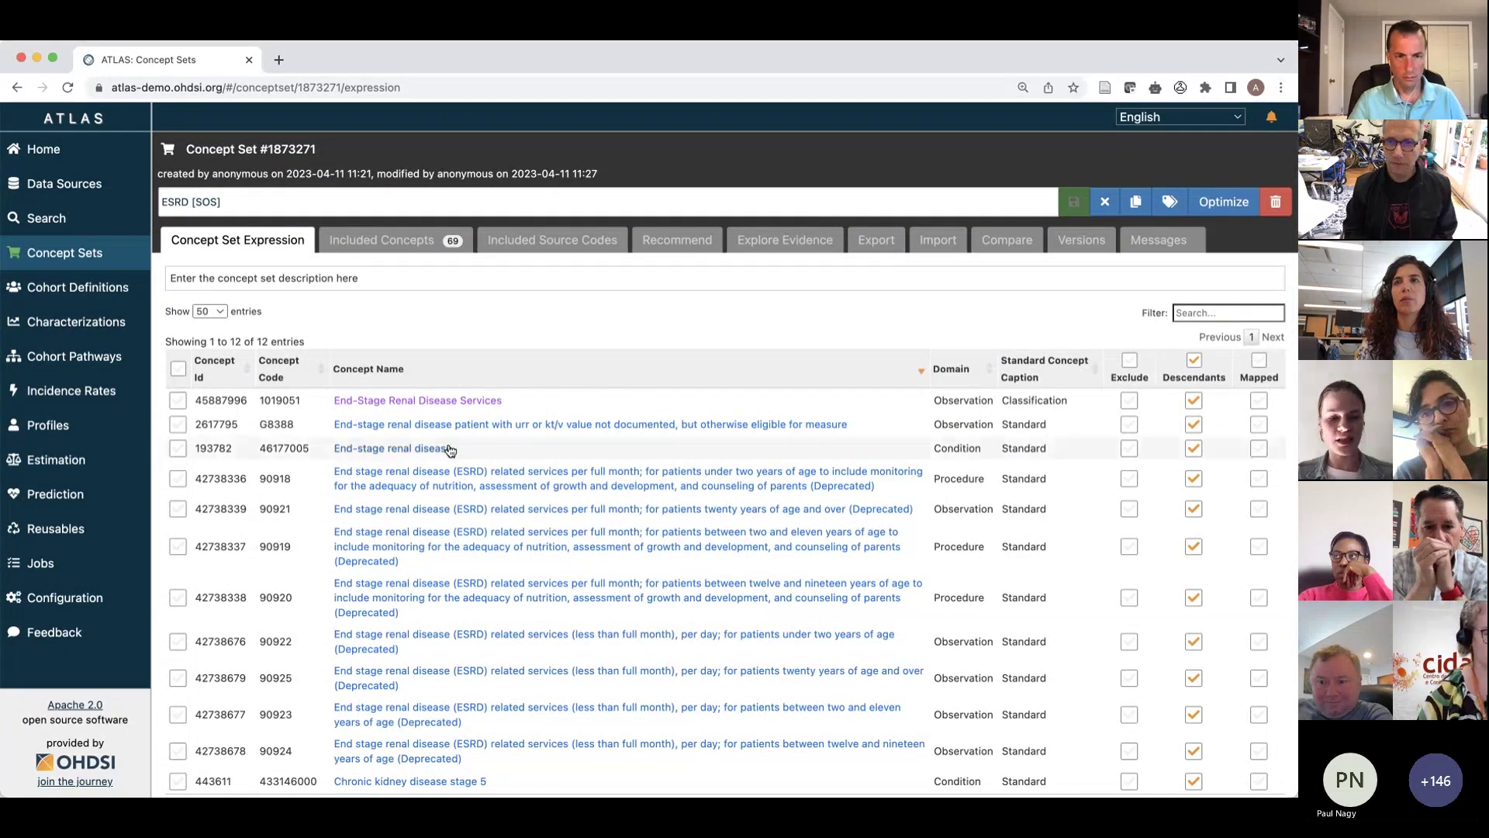
{"action": "scroll", "coordinate": [473, 450], "scroll_direction": "down", "scroll_amount": 1}
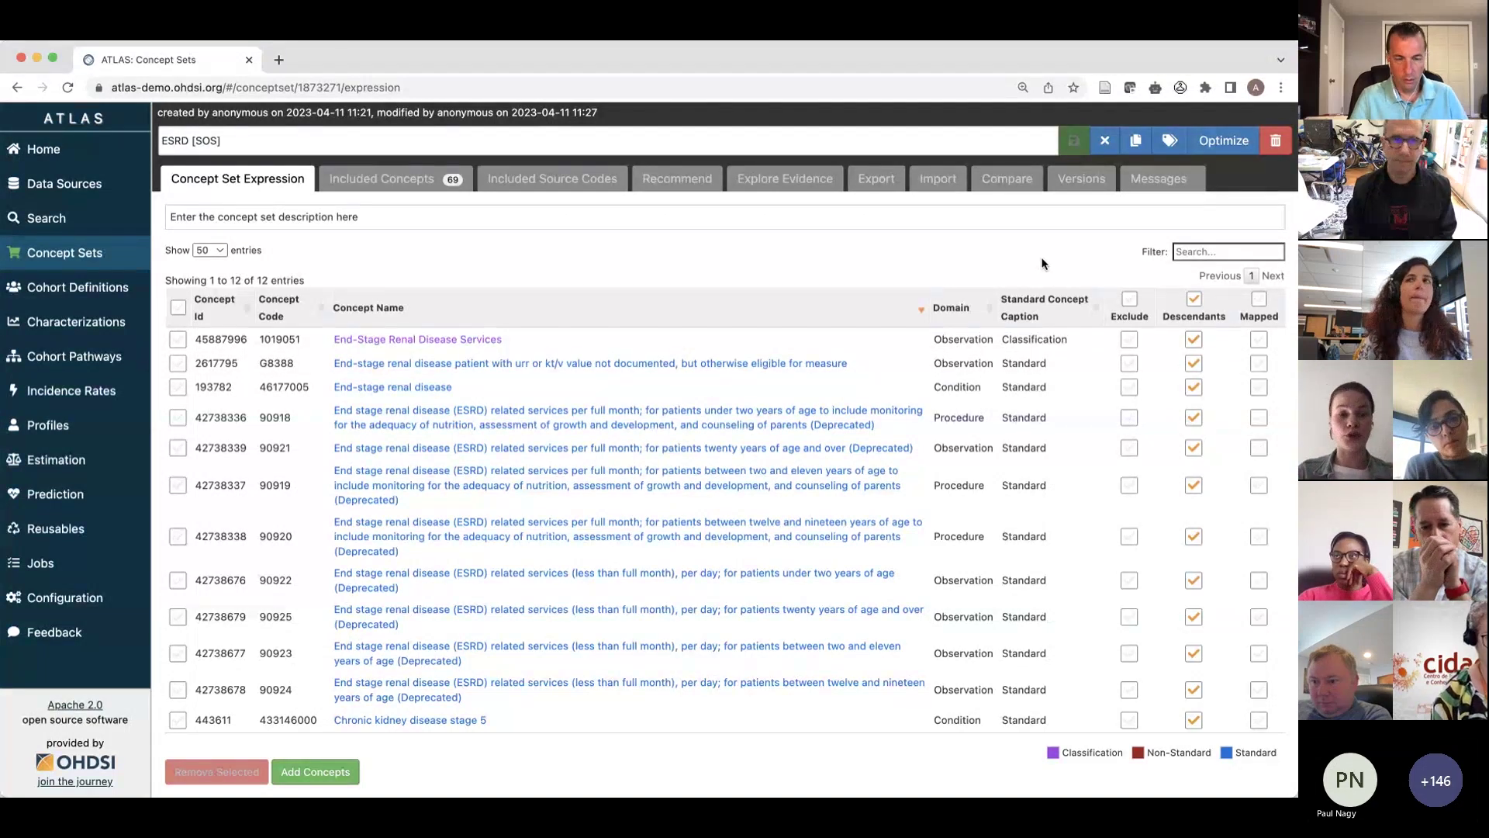
Step: Close the concept set and open the cohort definition [SOS] ESRD Ref #1
{"action": "left_click", "coordinate": [1106, 142]}
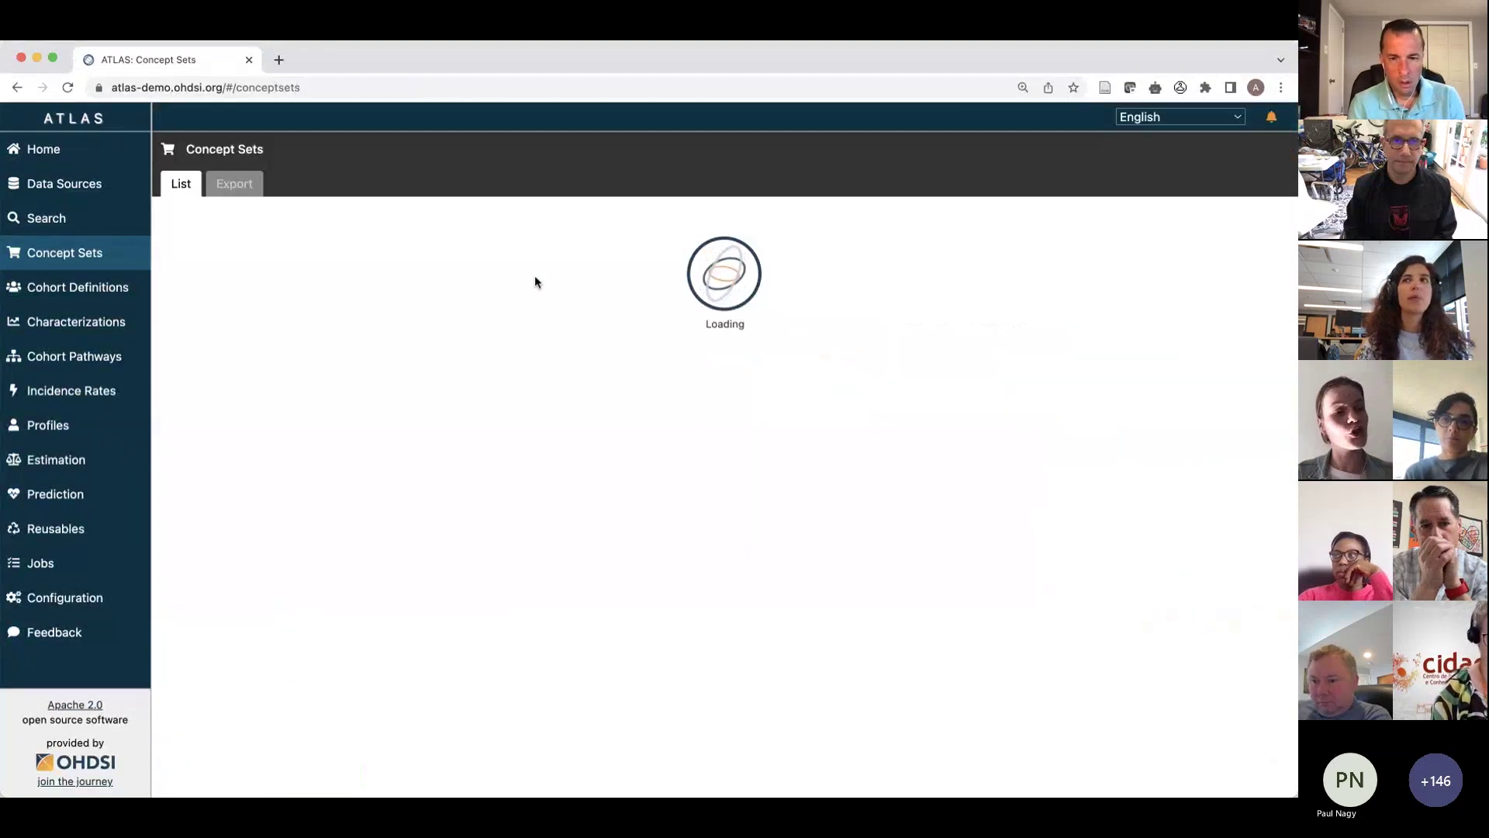
{"action": "left_click", "coordinate": [126, 299]}
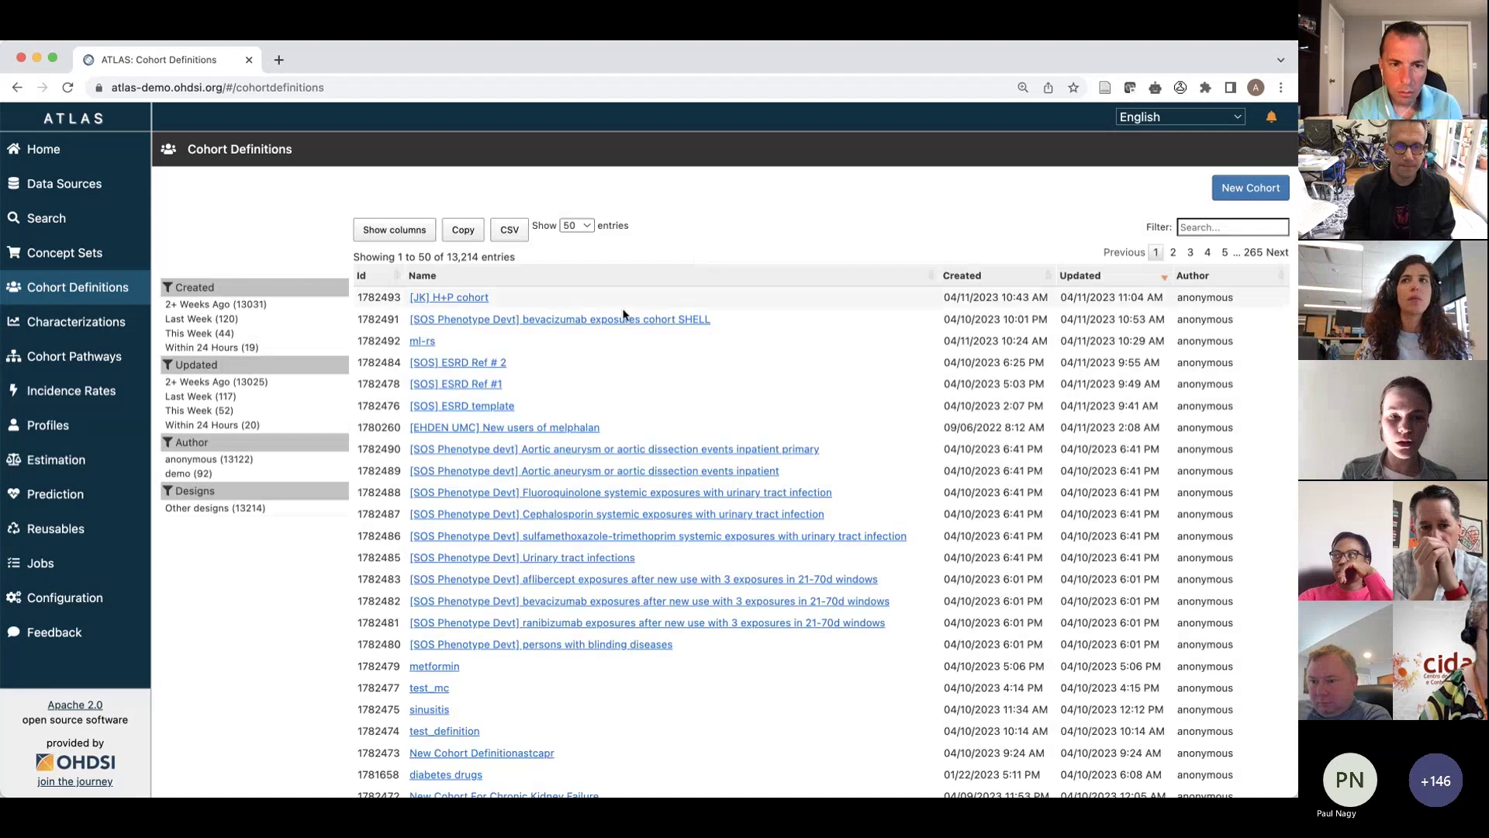
{"action": "left_click", "coordinate": [496, 386]}
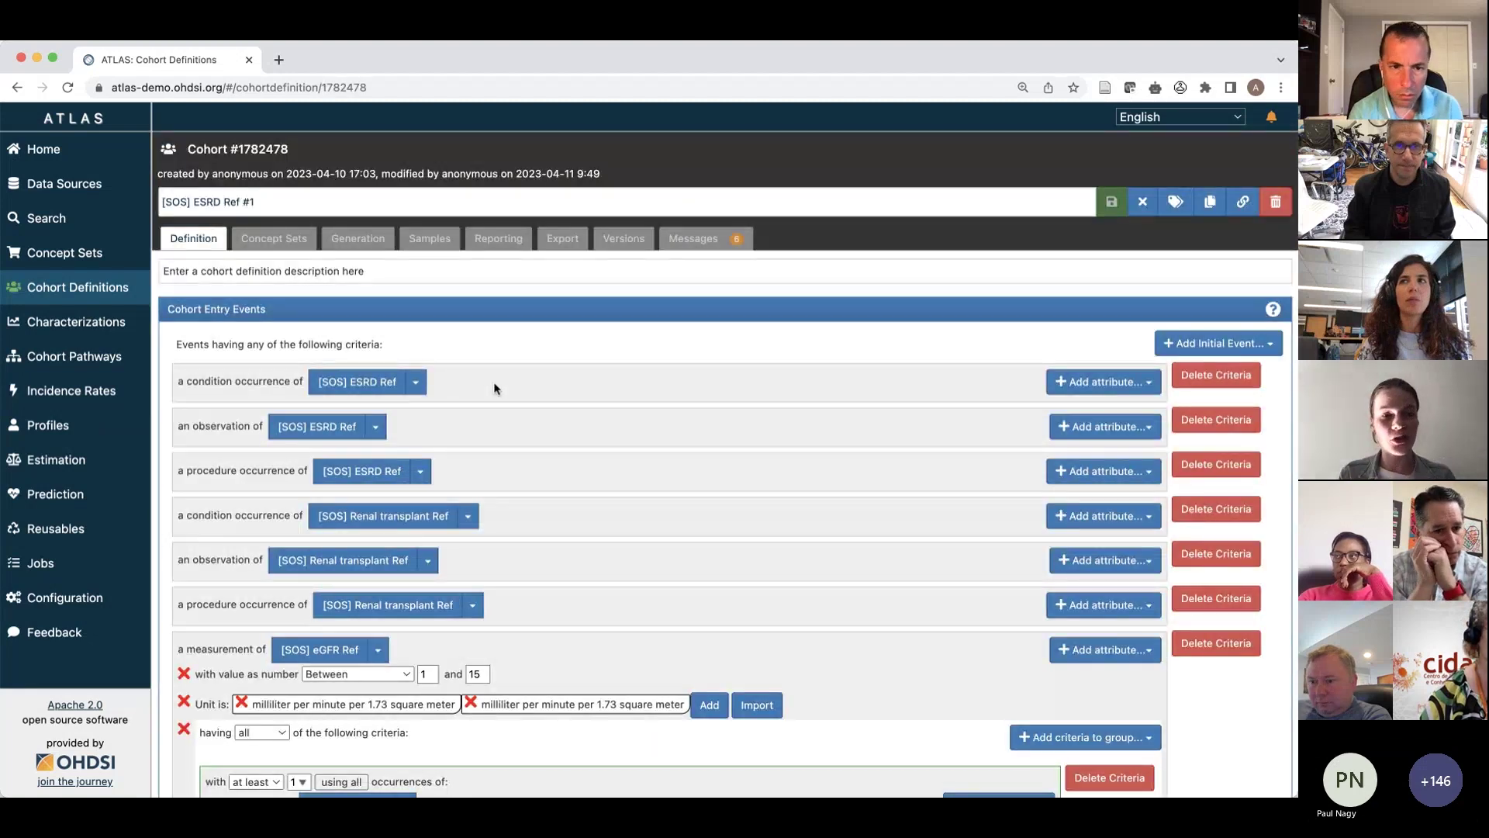
Step: List the cohort's concept sets by descending Id and review the expression of [SOS] eGFR Ref
{"action": "left_click", "coordinate": [304, 239]}
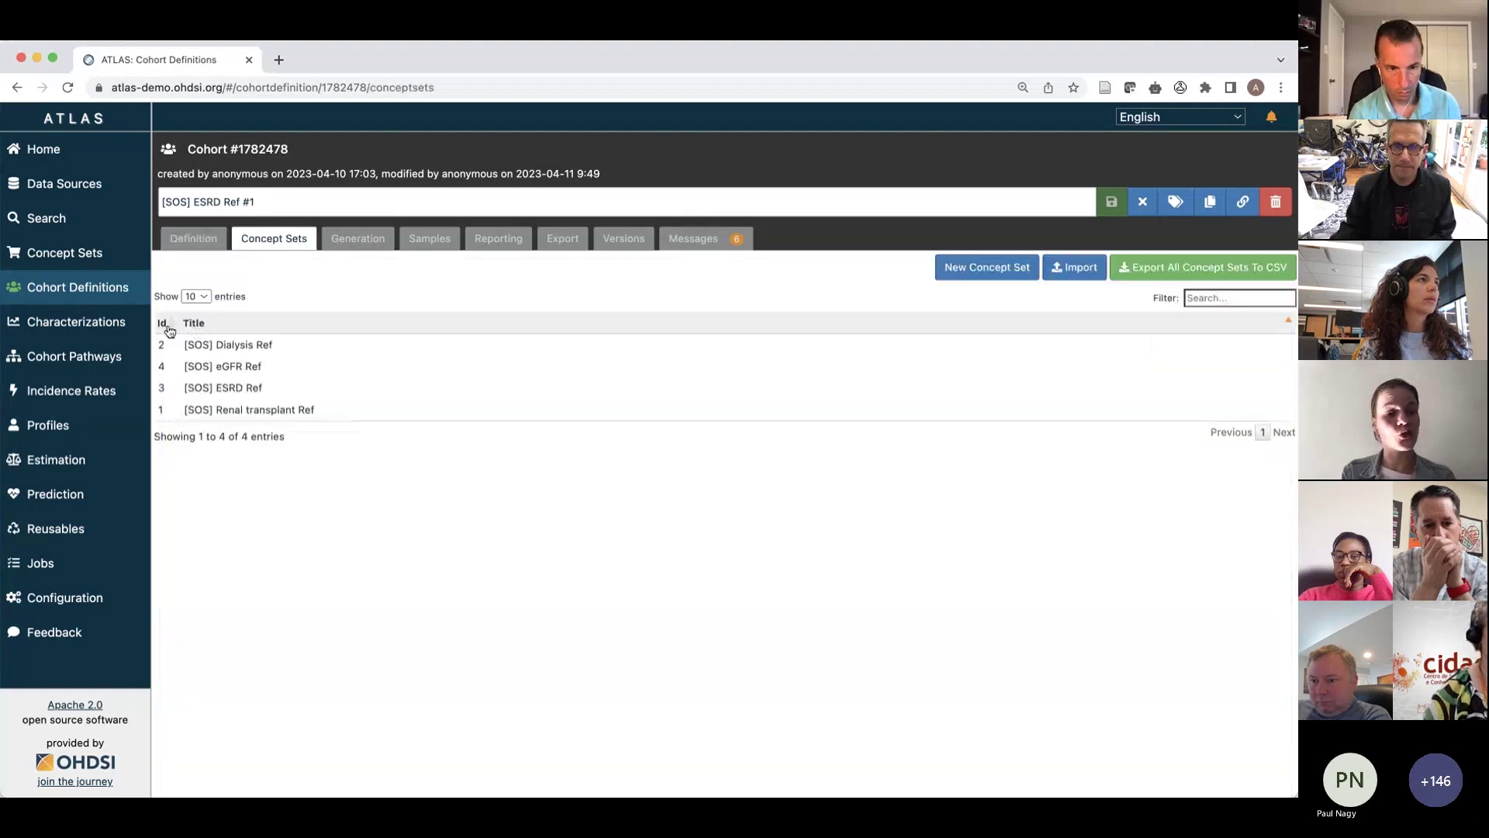
{"action": "left_click", "coordinate": [169, 326]}
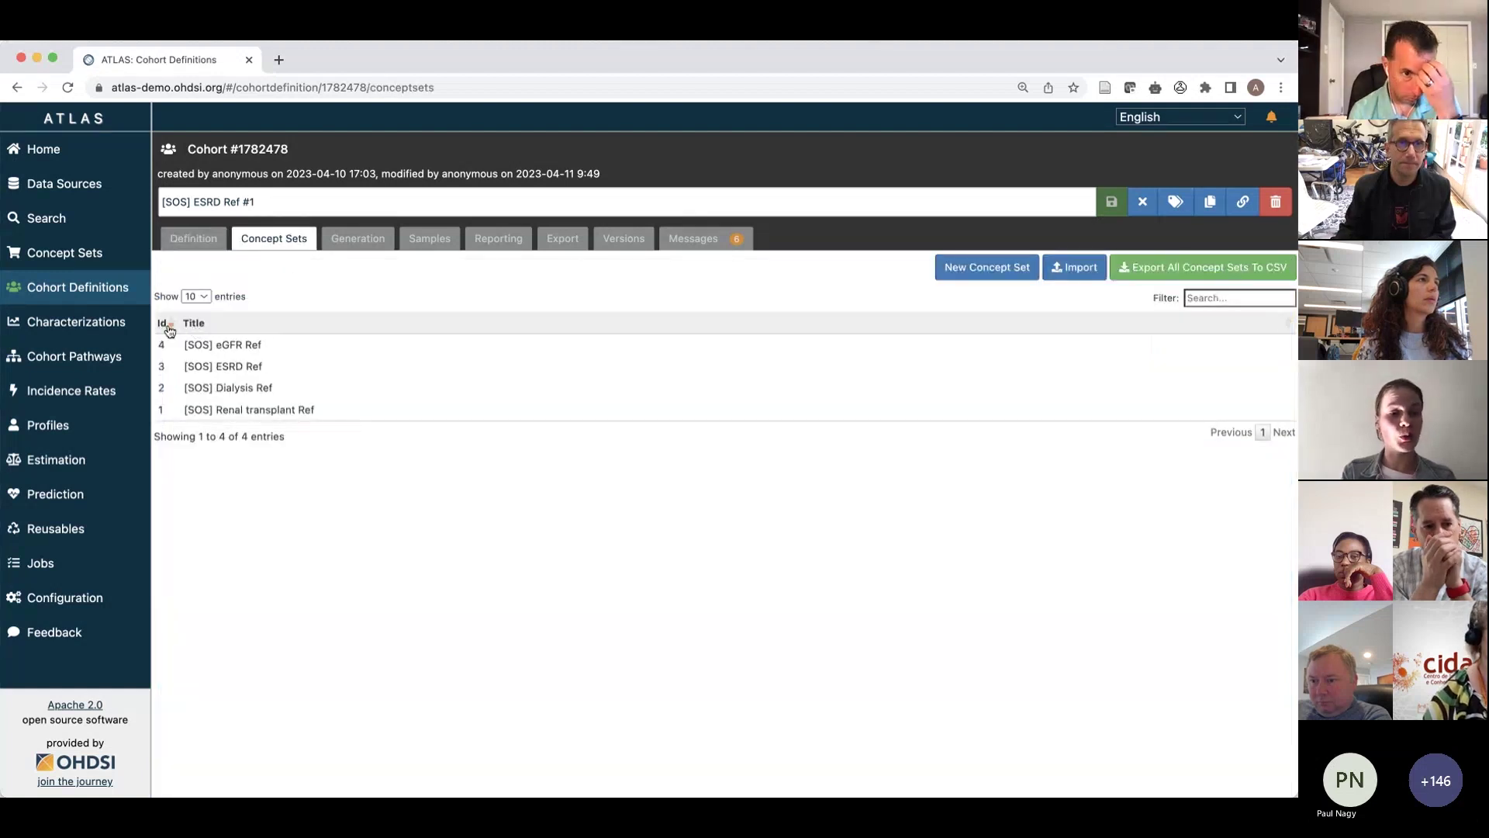
{"action": "left_click", "coordinate": [242, 344]}
{"action": "scroll", "coordinate": [400, 354], "scroll_direction": "down", "scroll_amount": 1}
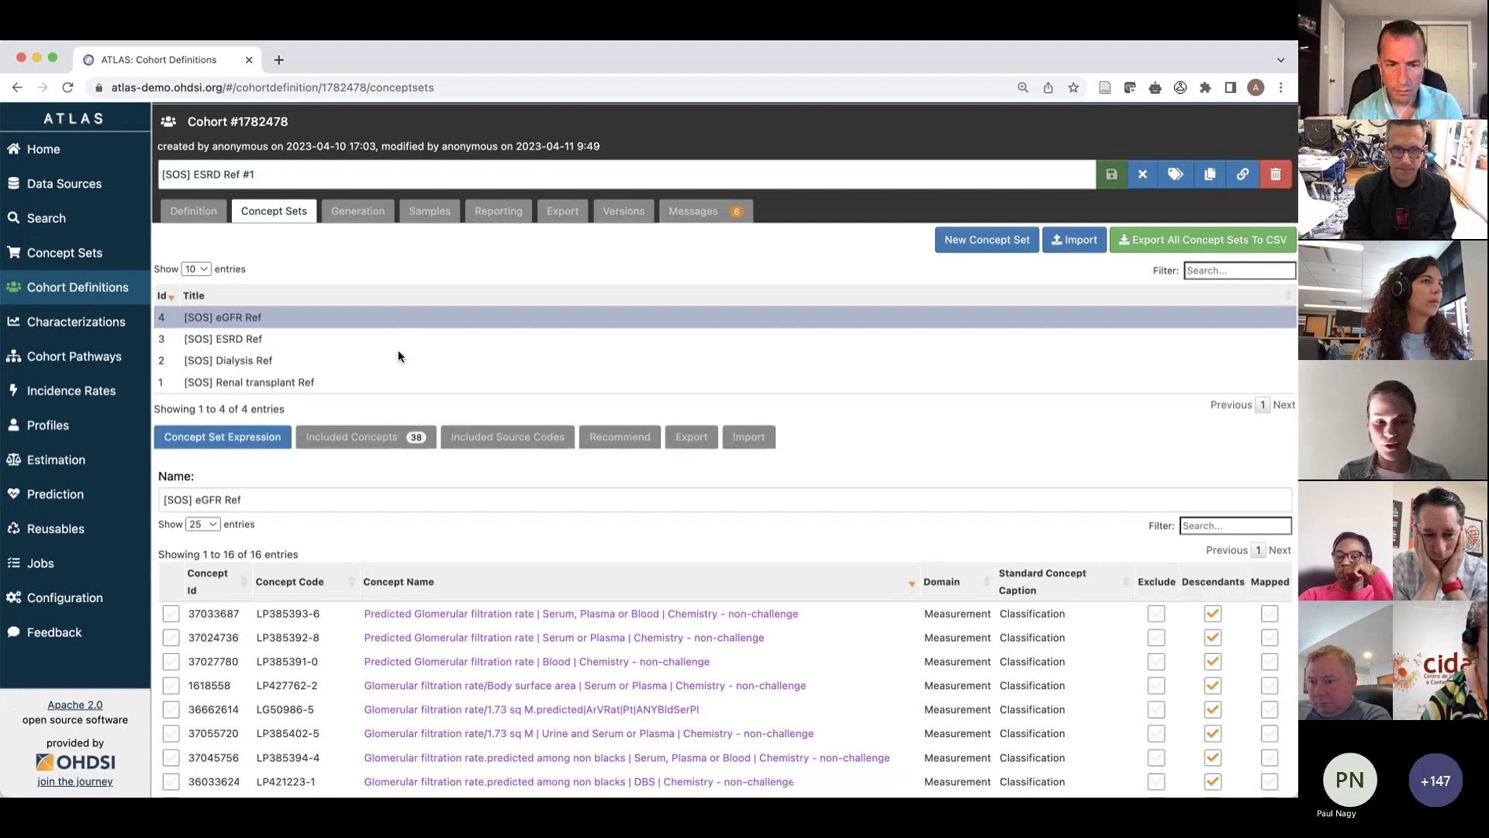
{"action": "scroll", "coordinate": [401, 356], "scroll_direction": "down", "scroll_amount": 3}
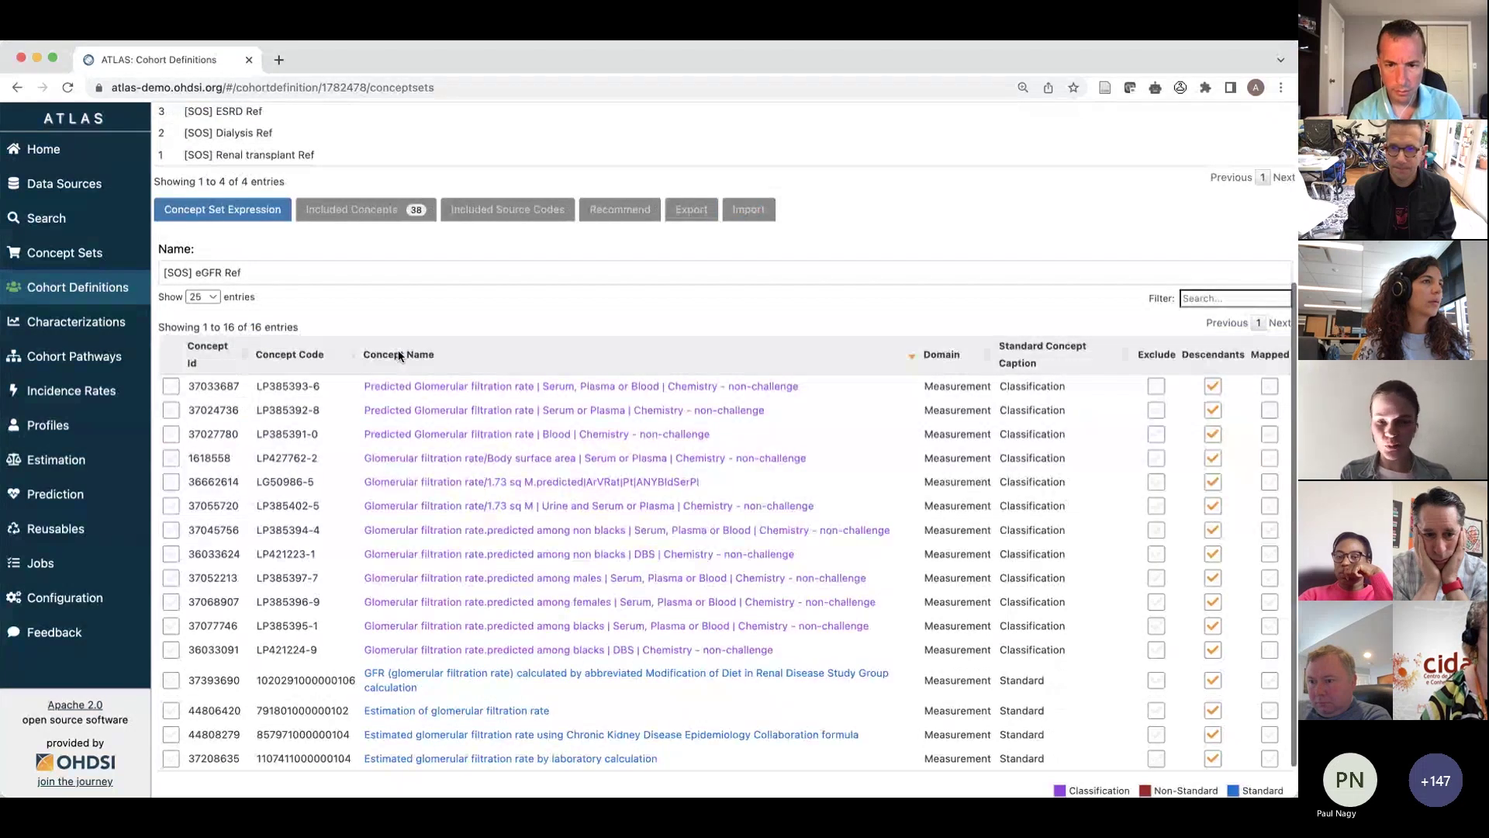
{"action": "scroll", "coordinate": [401, 356], "scroll_direction": "down", "scroll_amount": 1}
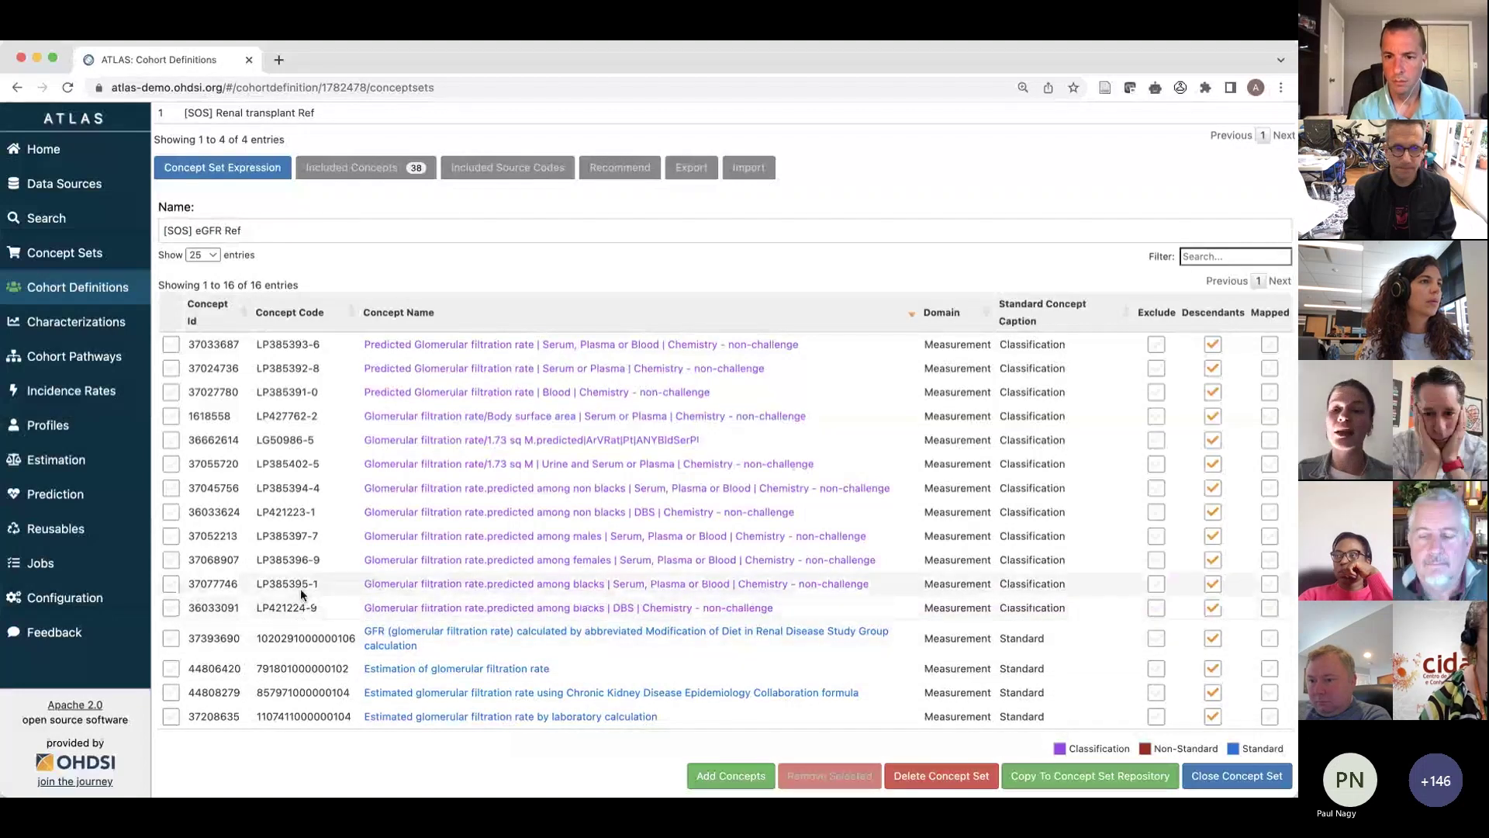
{"action": "scroll", "coordinate": [300, 597], "scroll_direction": "up", "scroll_amount": 4}
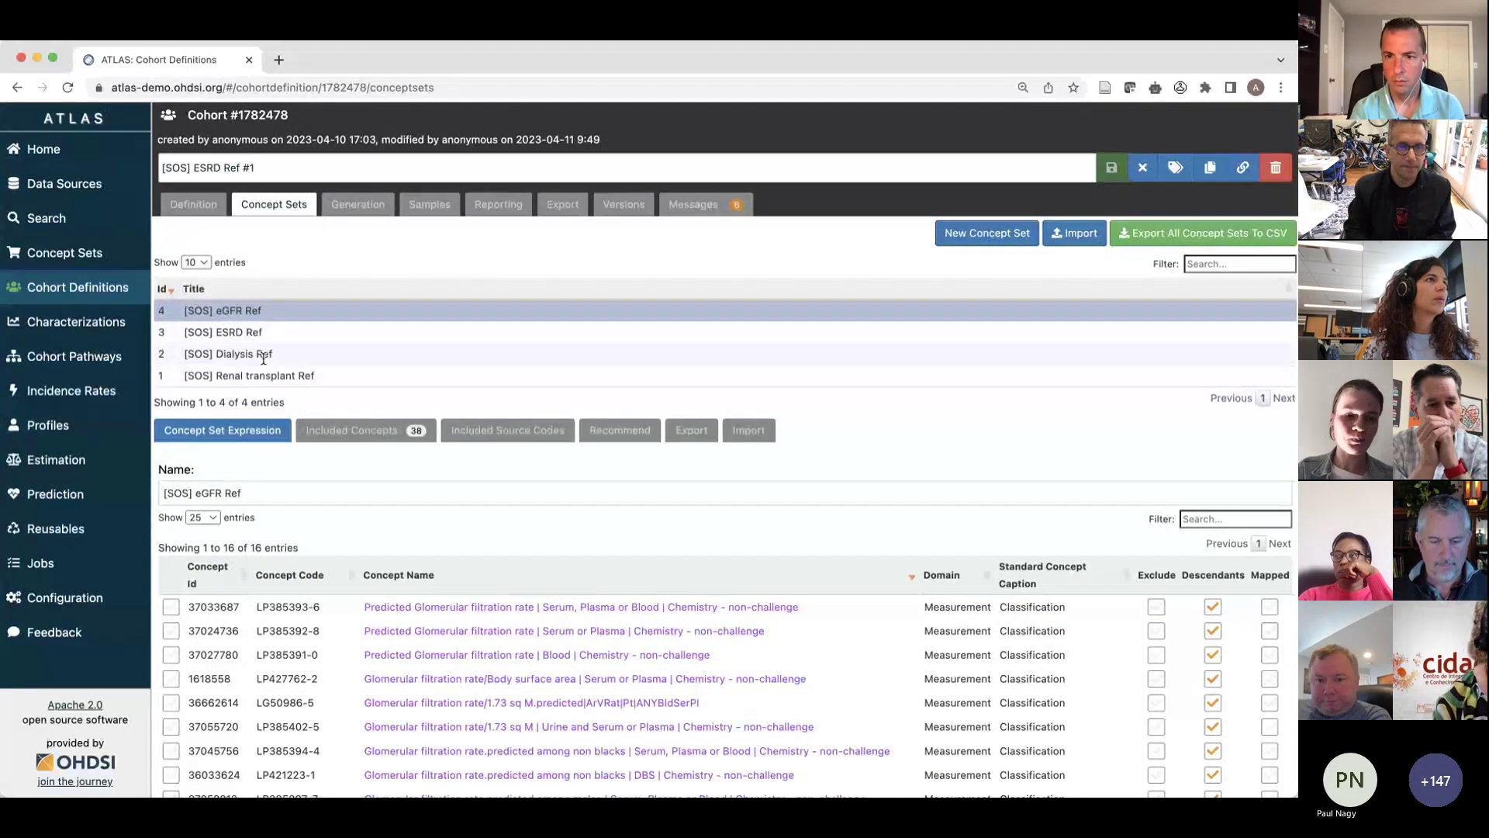
Step: Open the [SOS] Dialysis Ref concept set and review the concepts in its expression
{"action": "left_click", "coordinate": [268, 355]}
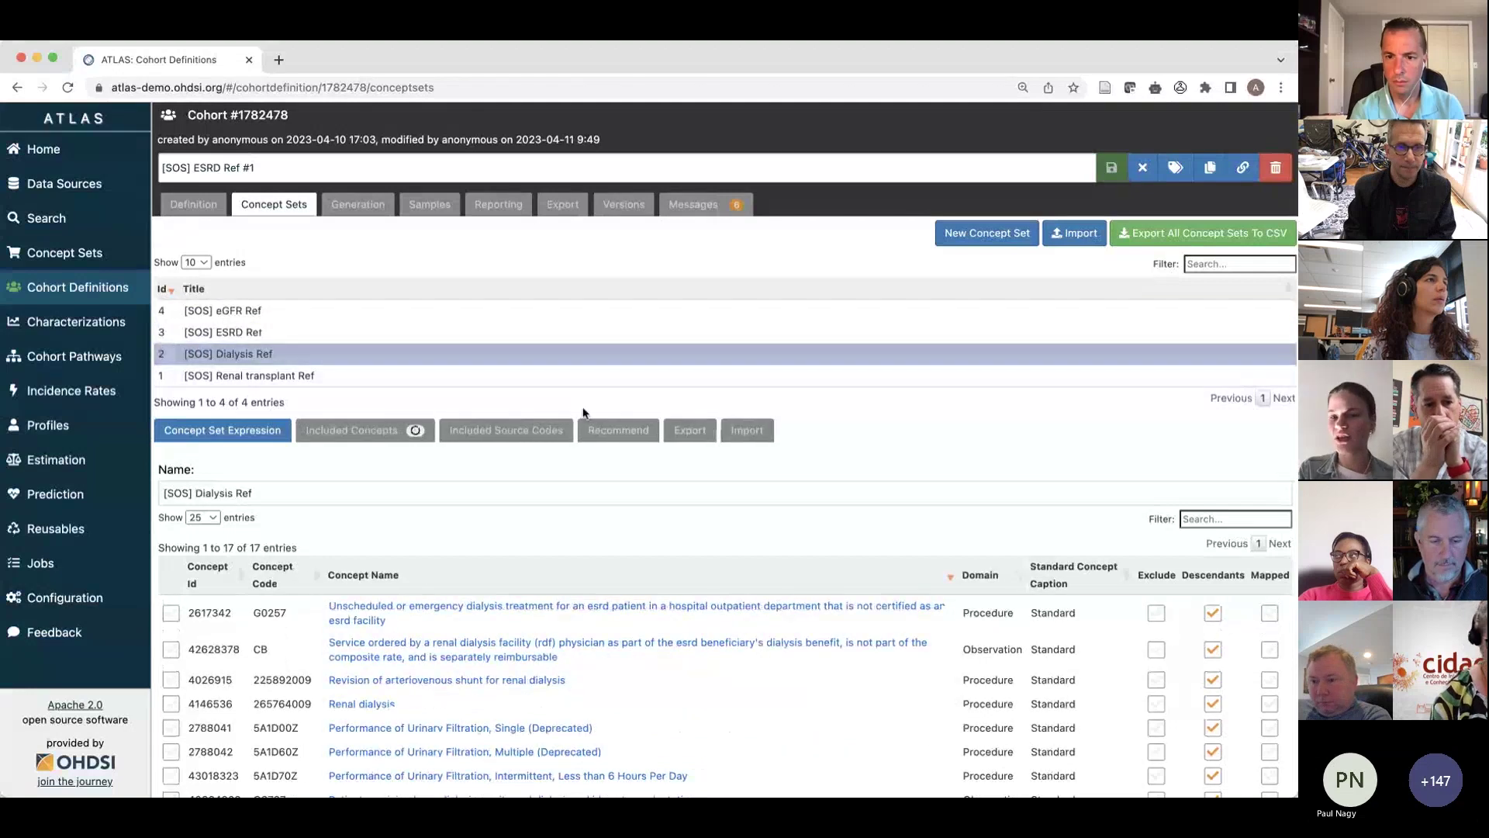
{"action": "scroll", "coordinate": [578, 411], "scroll_direction": "down", "scroll_amount": 3}
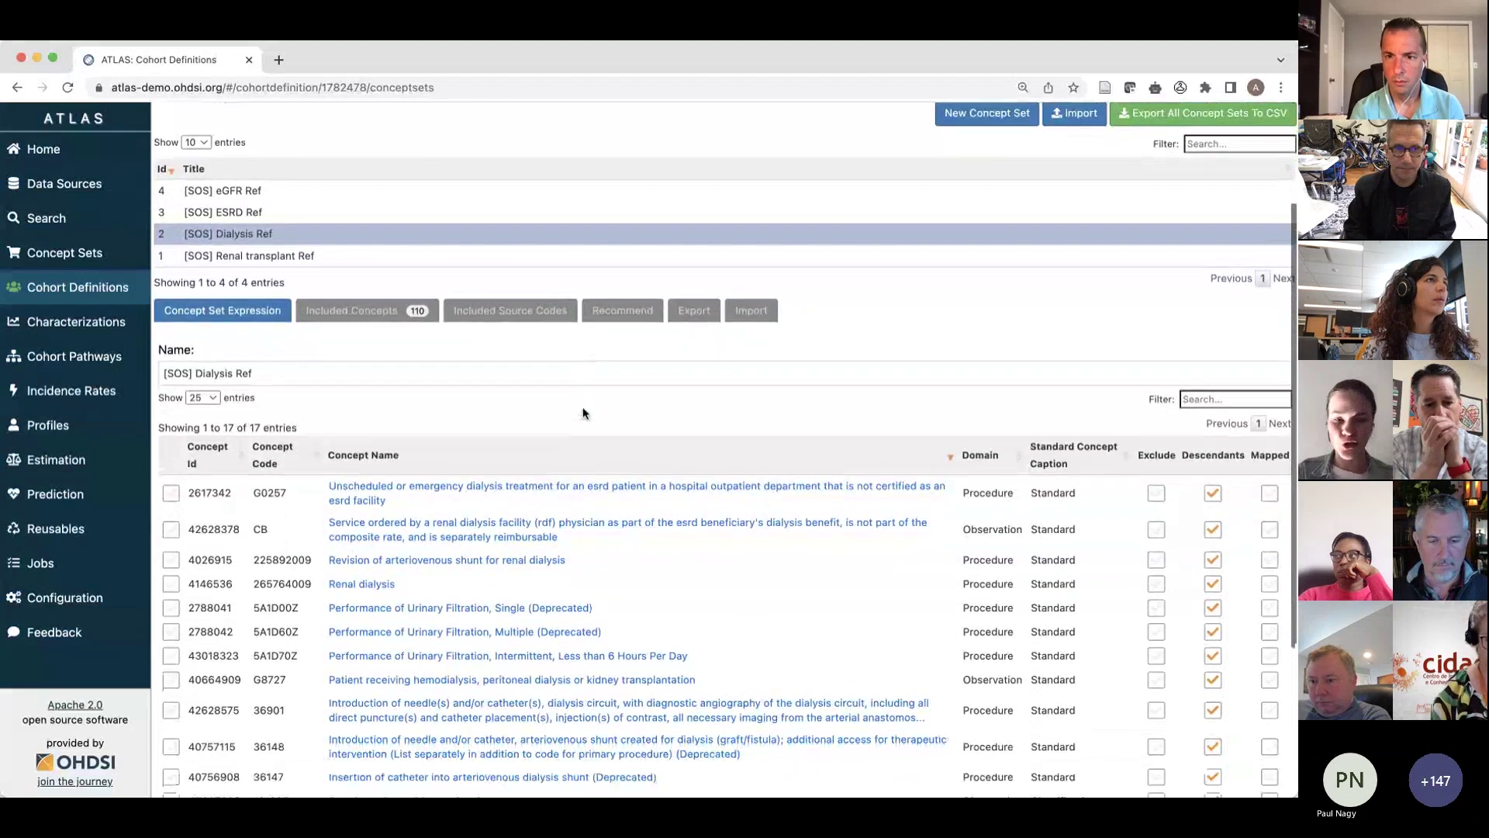
{"action": "scroll", "coordinate": [583, 411], "scroll_direction": "down", "scroll_amount": 1}
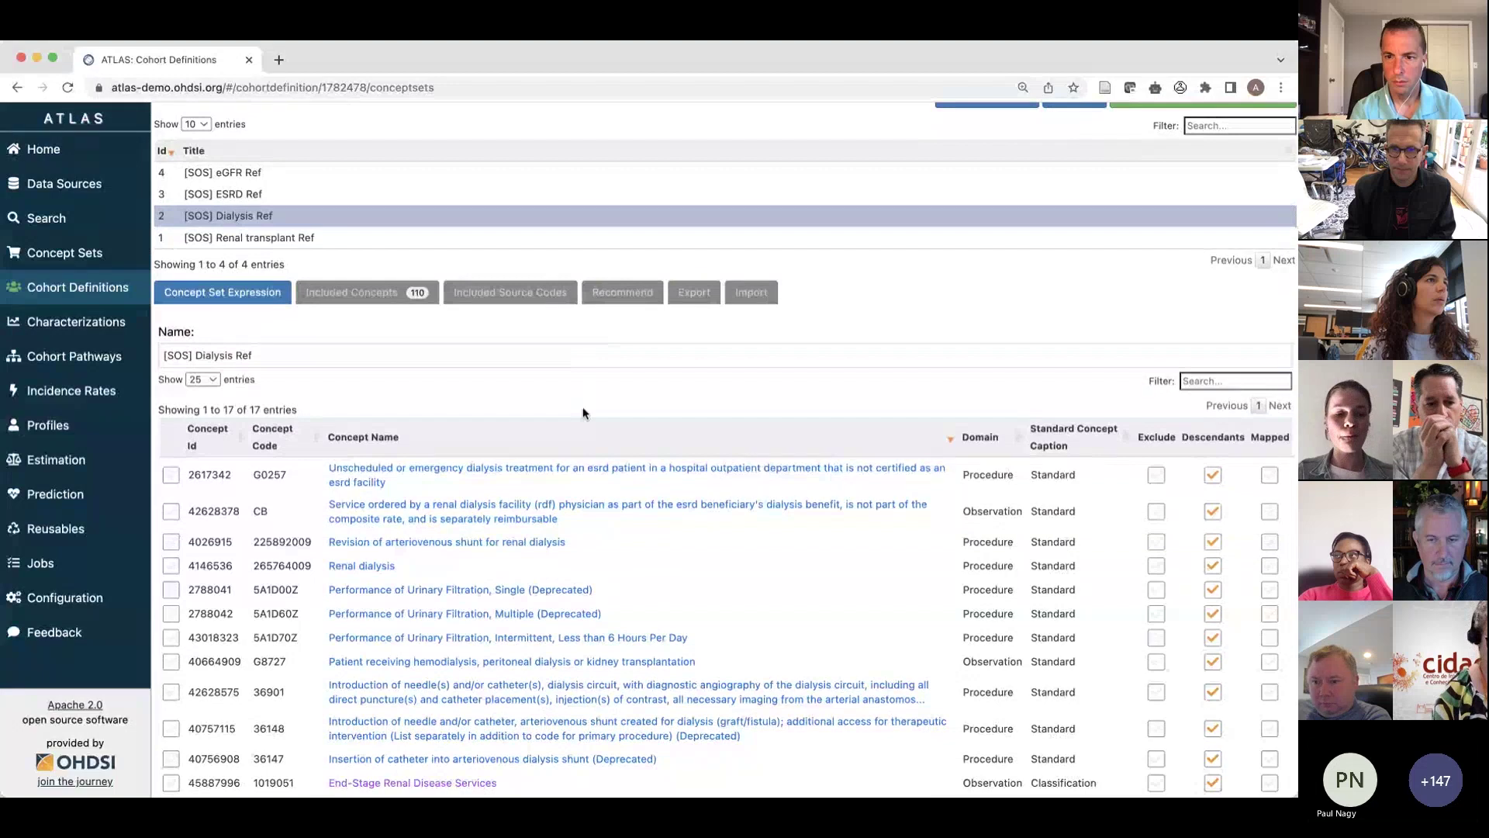
{"action": "scroll", "coordinate": [583, 412], "scroll_direction": "down", "scroll_amount": 4}
{"action": "scroll", "coordinate": [584, 407], "scroll_direction": "down", "scroll_amount": 1}
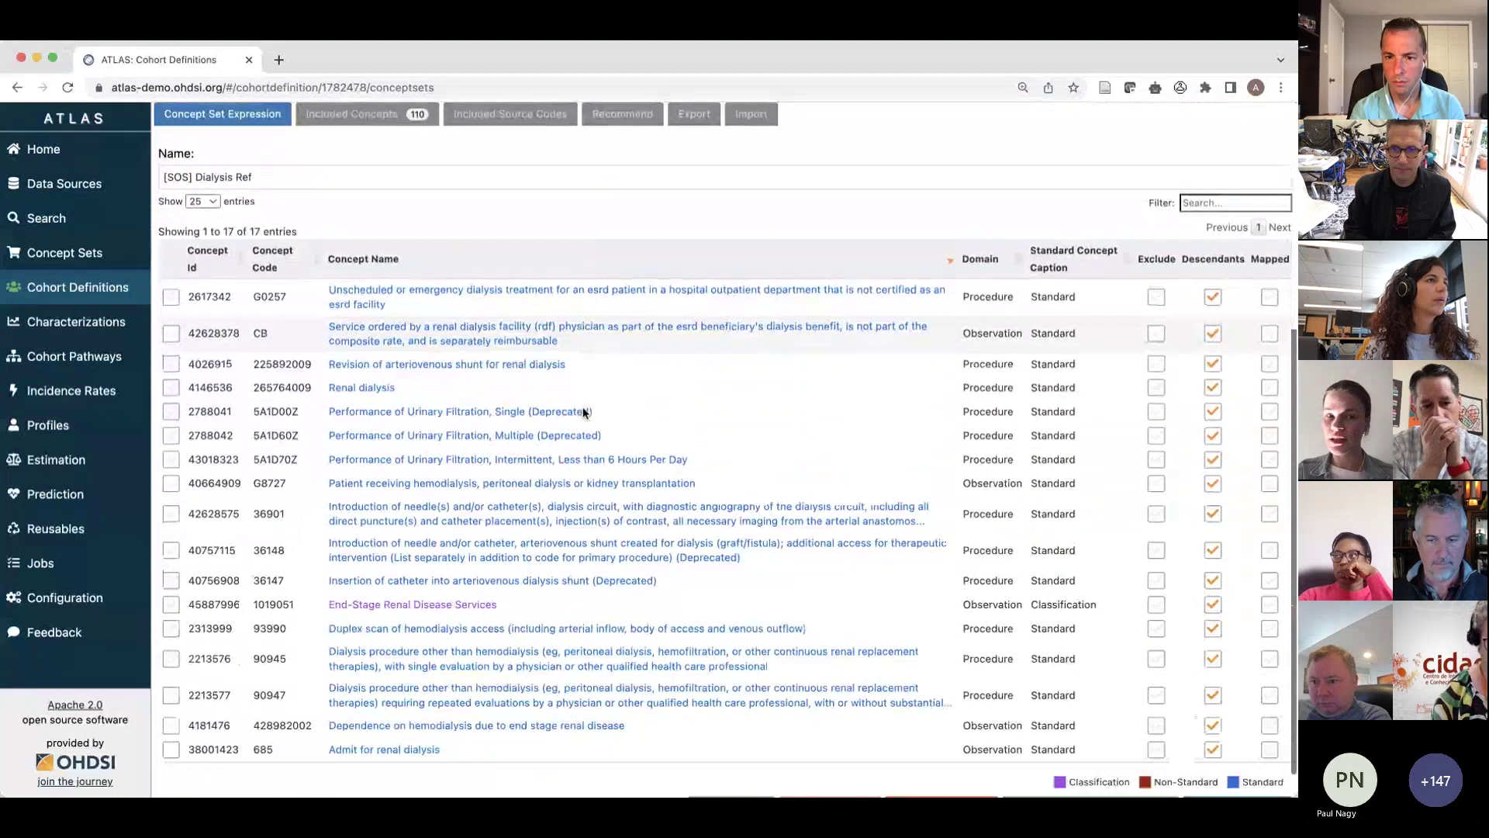
Step: Display the included concepts of [SOS] Dialysis Ref, sorted by descendant record count from highest to lowest
{"action": "left_click", "coordinate": [393, 116]}
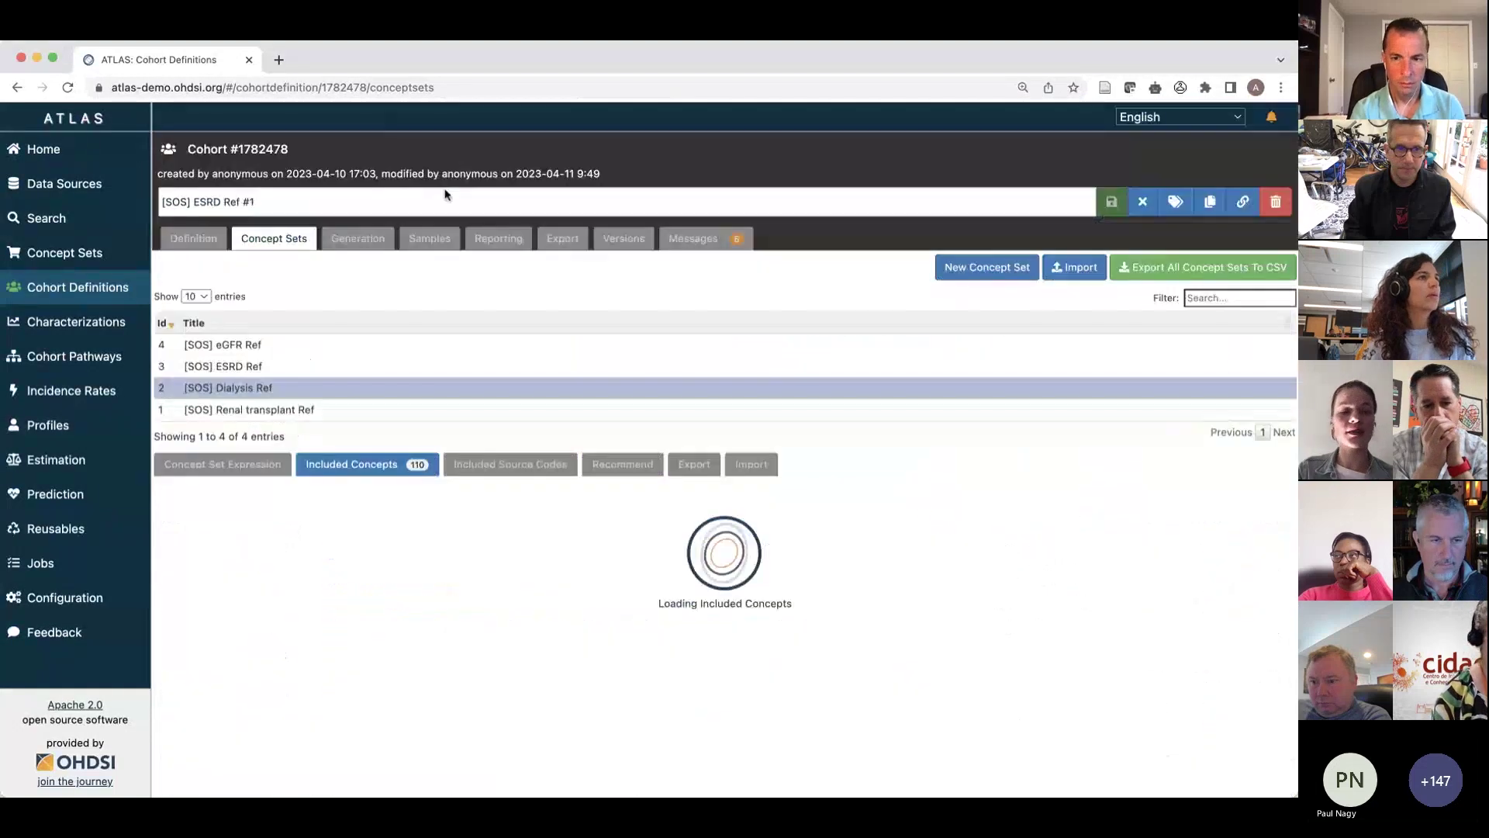
{"action": "scroll", "coordinate": [993, 513], "scroll_direction": "down", "scroll_amount": 4}
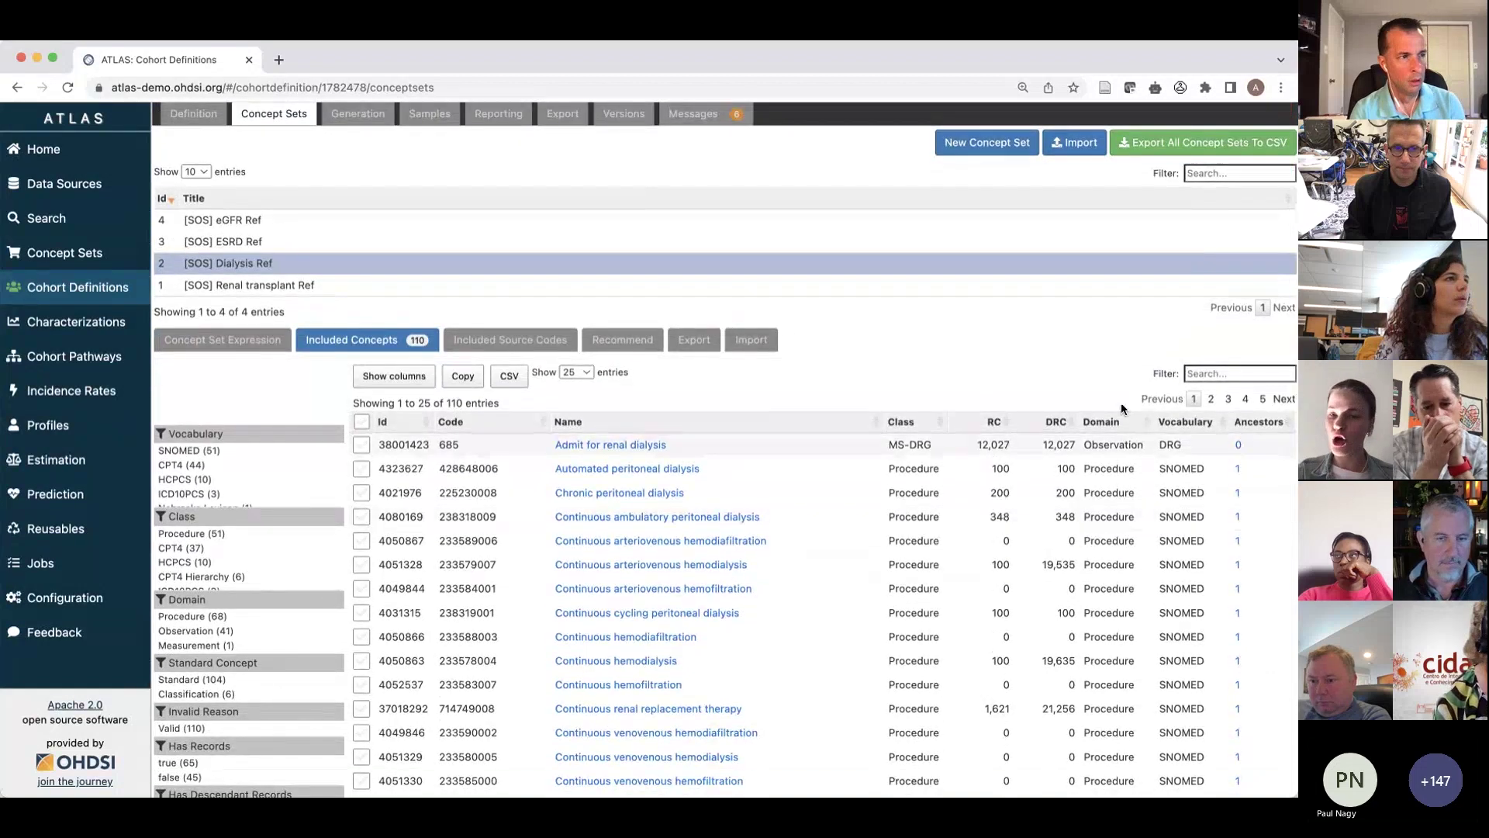
{"action": "left_click", "coordinate": [1056, 422]}
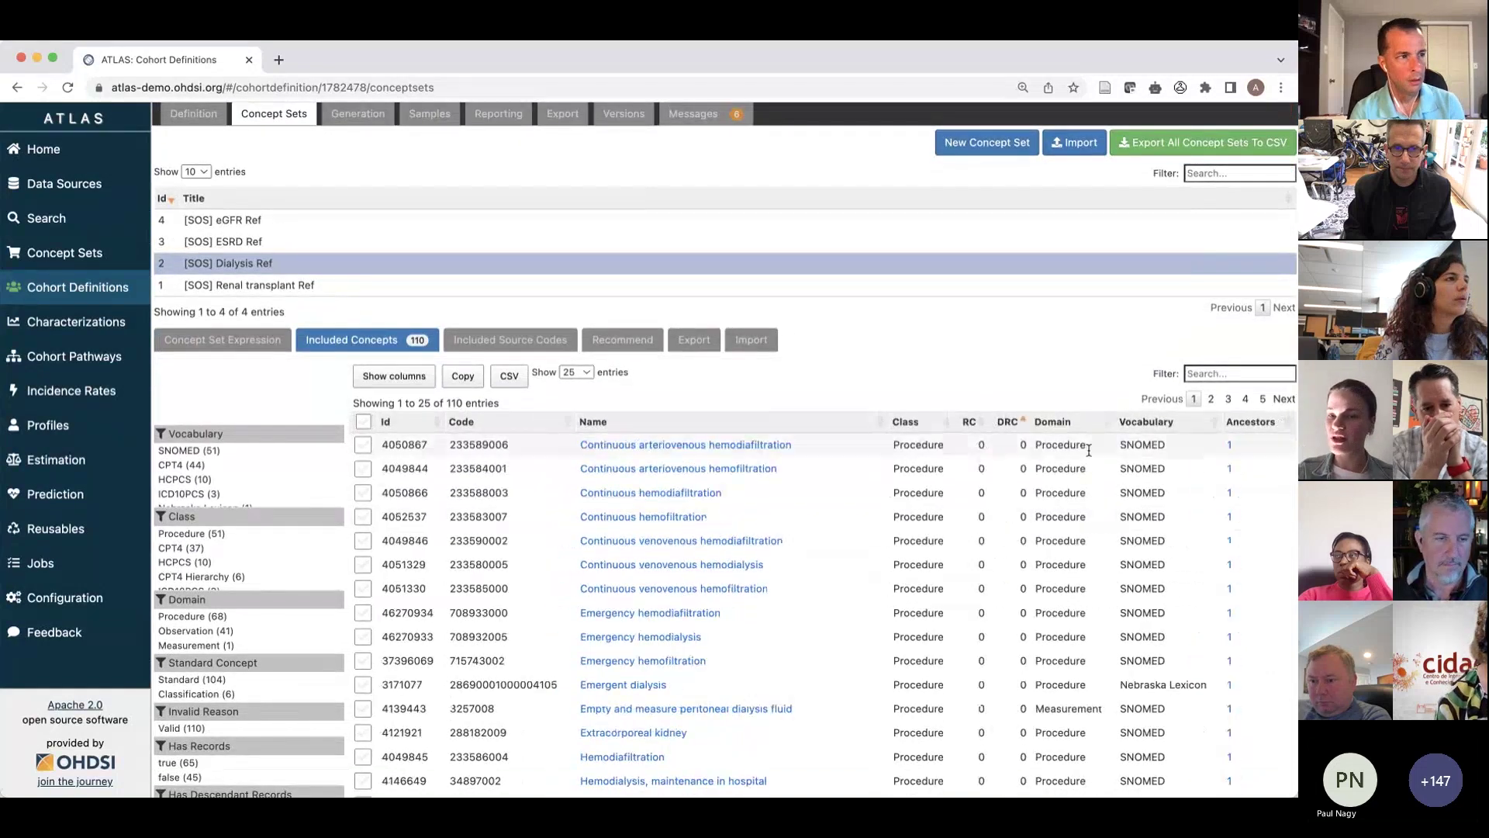
{"action": "left_click", "coordinate": [1014, 421]}
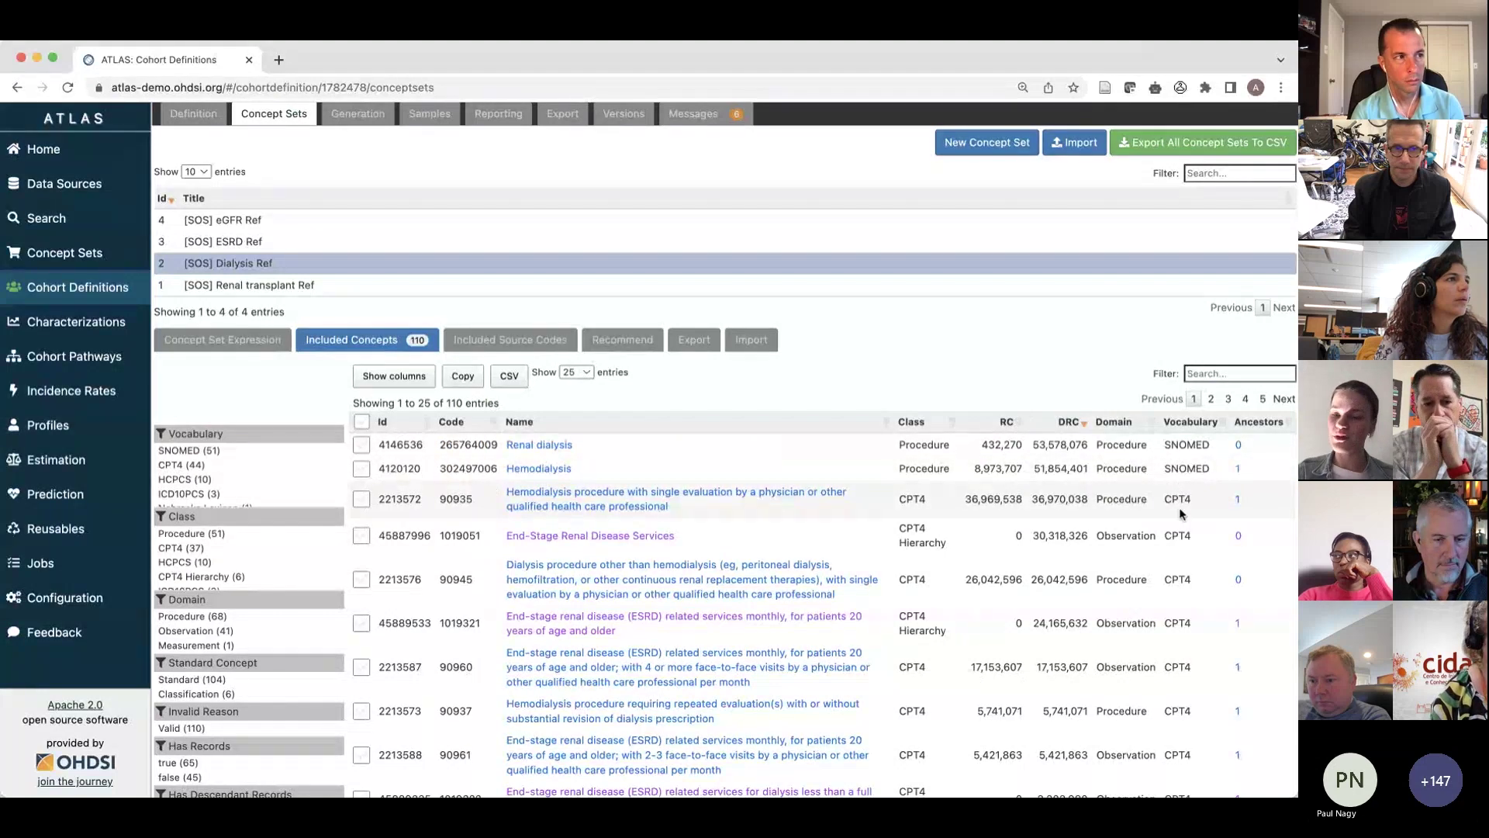
Step: Examine the most frequent included dialysis concepts along with their domains and vocabularies
{"action": "scroll", "coordinate": [1180, 514], "scroll_direction": "down", "scroll_amount": 5}
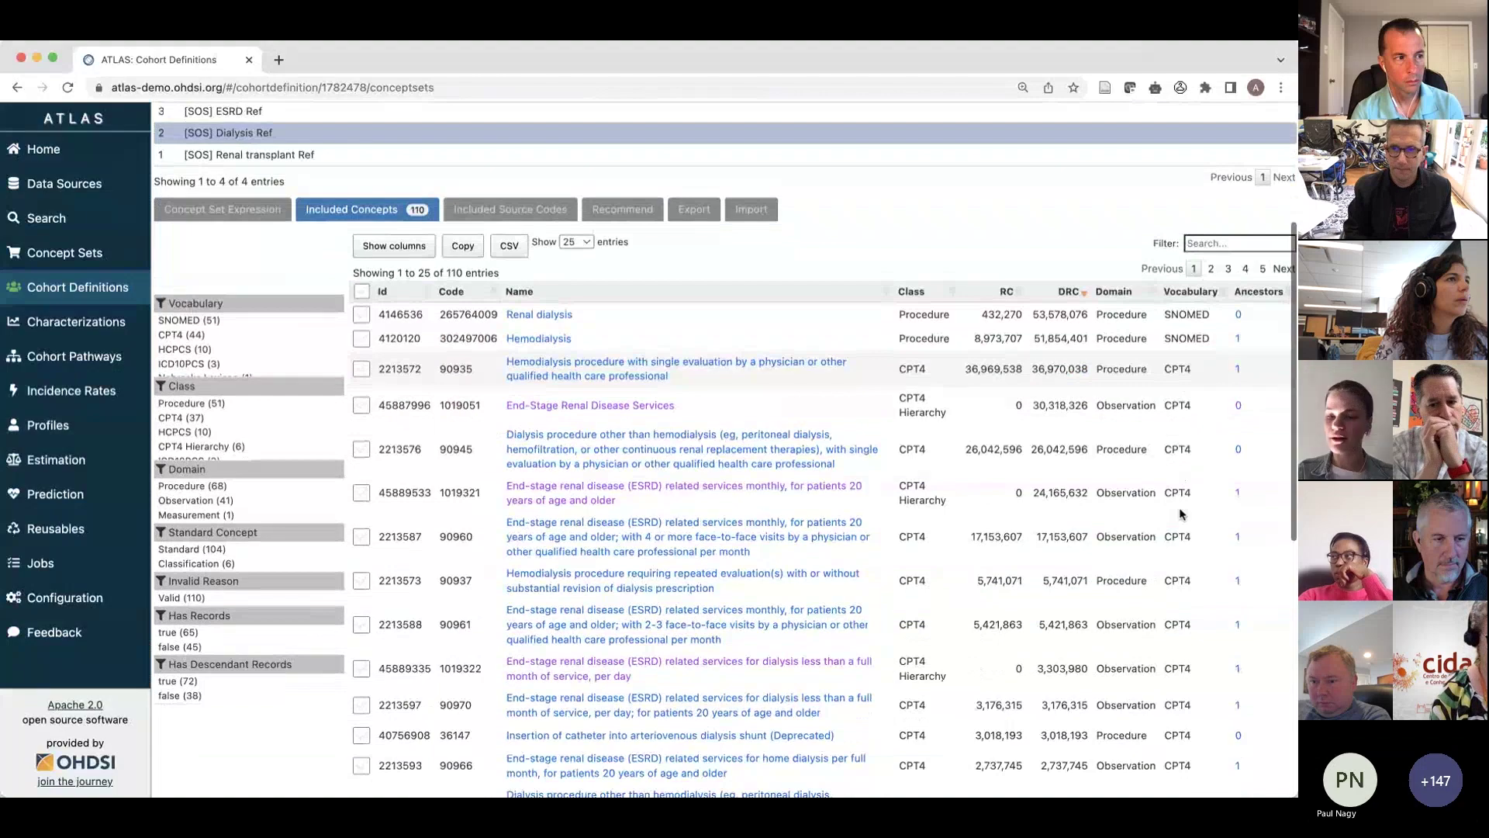
{"action": "scroll", "coordinate": [1181, 509], "scroll_direction": "down", "scroll_amount": 3}
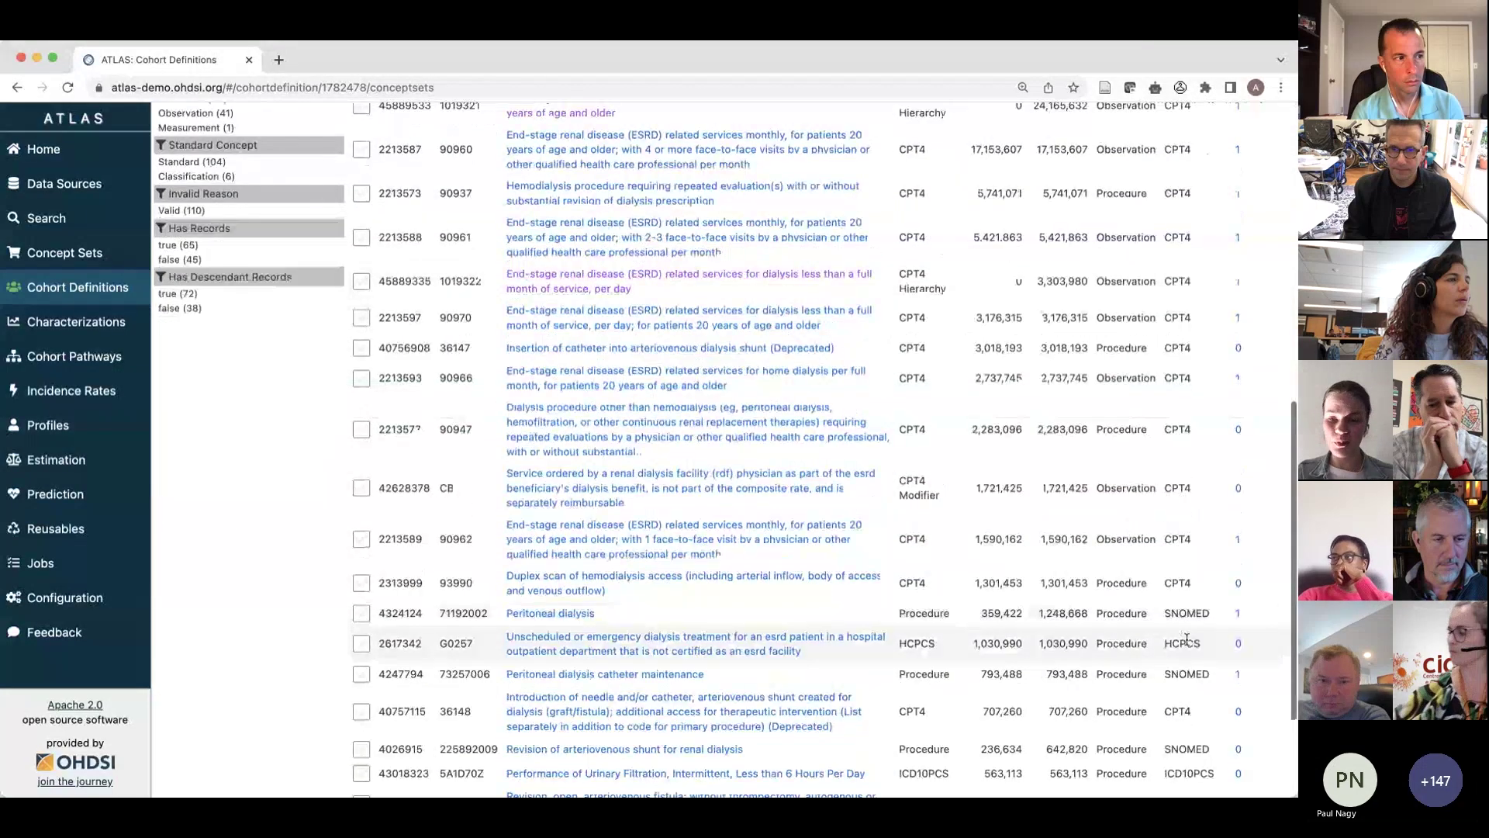
{"action": "scroll", "coordinate": [1187, 638], "scroll_direction": "down", "scroll_amount": 2}
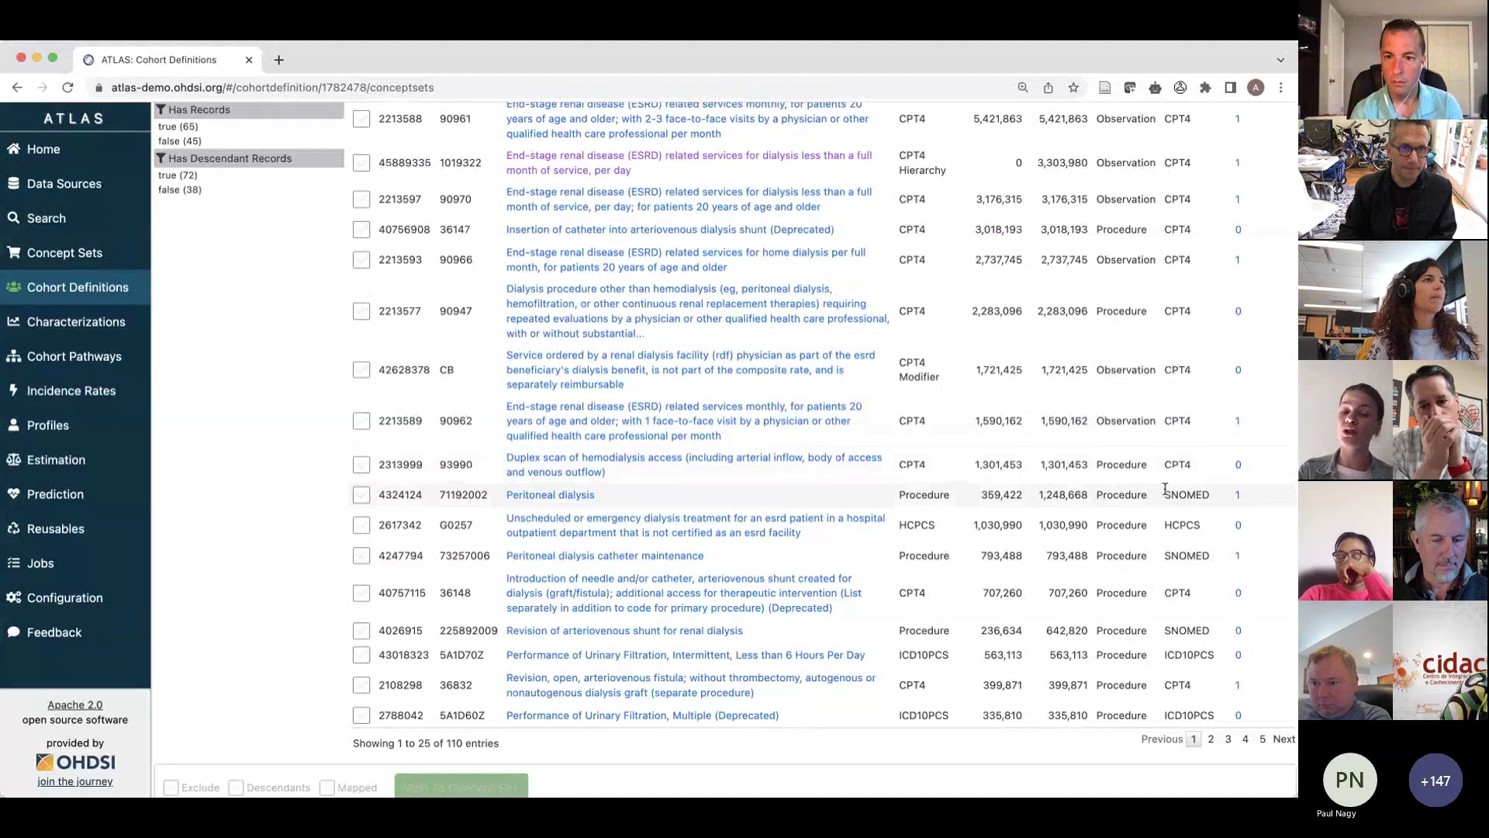
{"action": "scroll", "coordinate": [1195, 310], "scroll_direction": "up", "scroll_amount": 3}
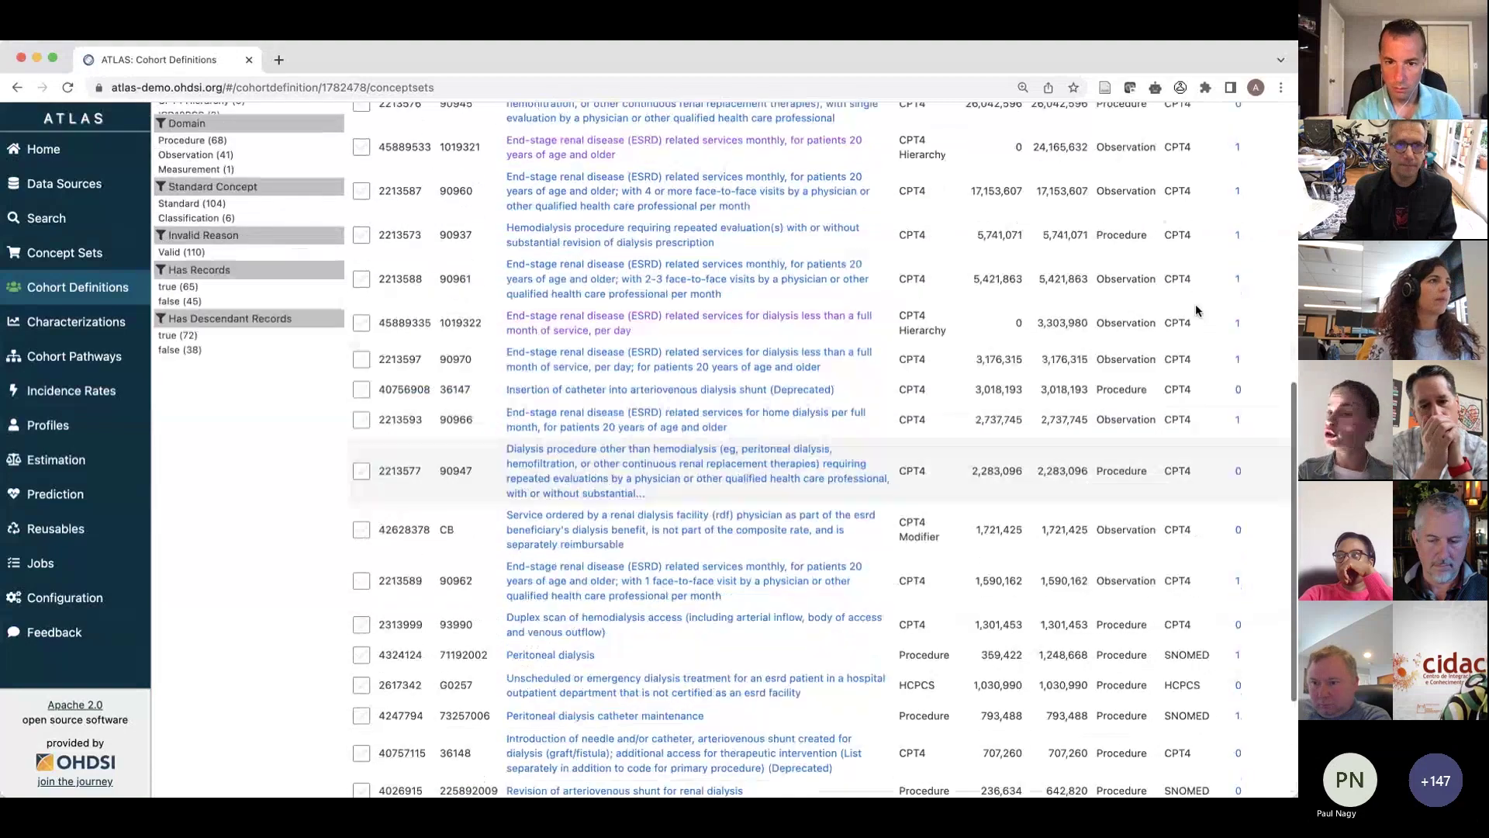
{"action": "scroll", "coordinate": [1195, 311], "scroll_direction": "up", "scroll_amount": 3}
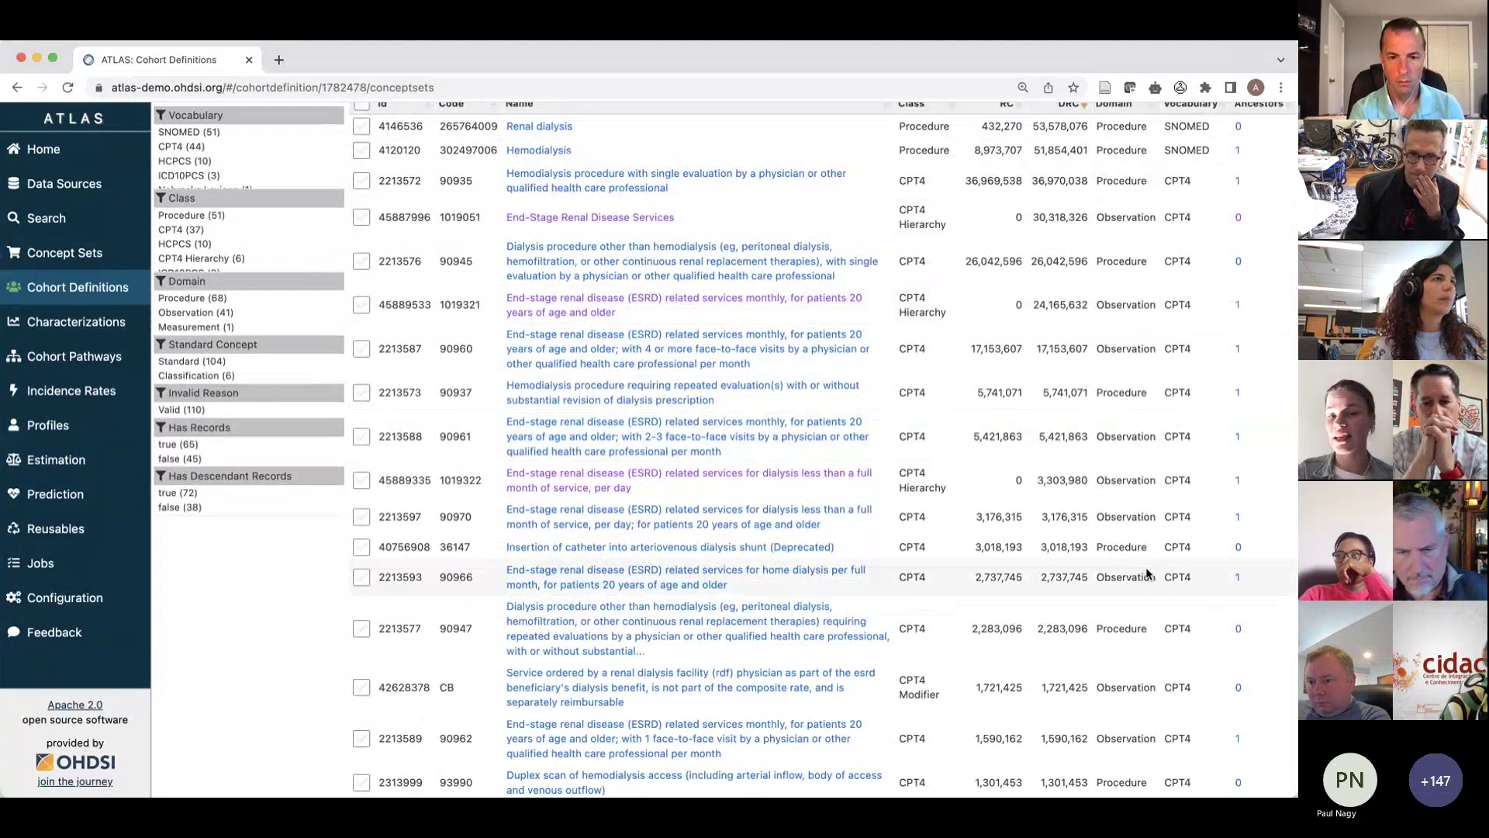
{"action": "scroll", "coordinate": [1083, 535], "scroll_direction": "up", "scroll_amount": 1}
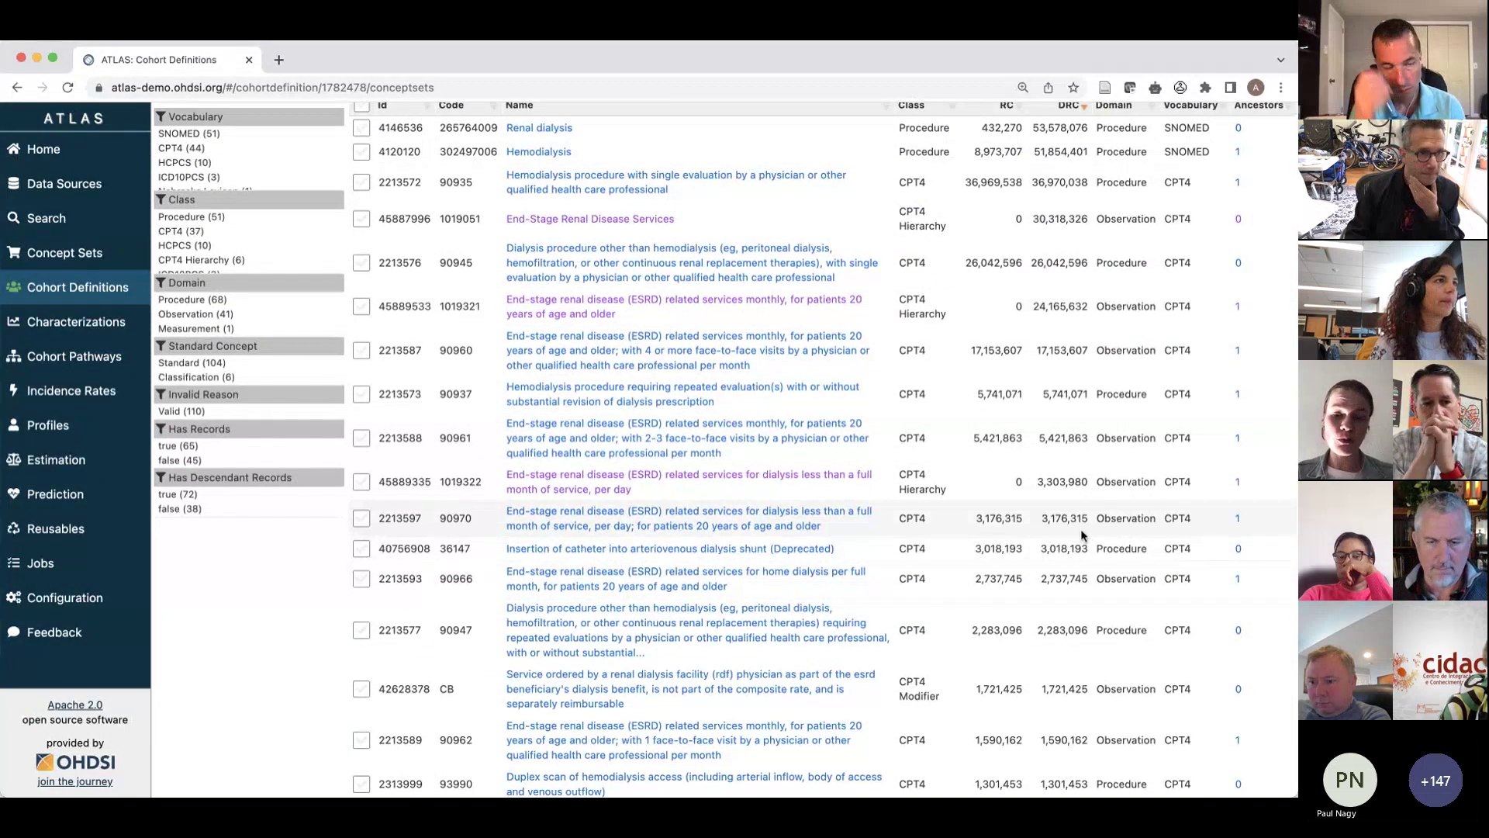
{"action": "scroll", "coordinate": [1083, 535], "scroll_direction": "up", "scroll_amount": 5}
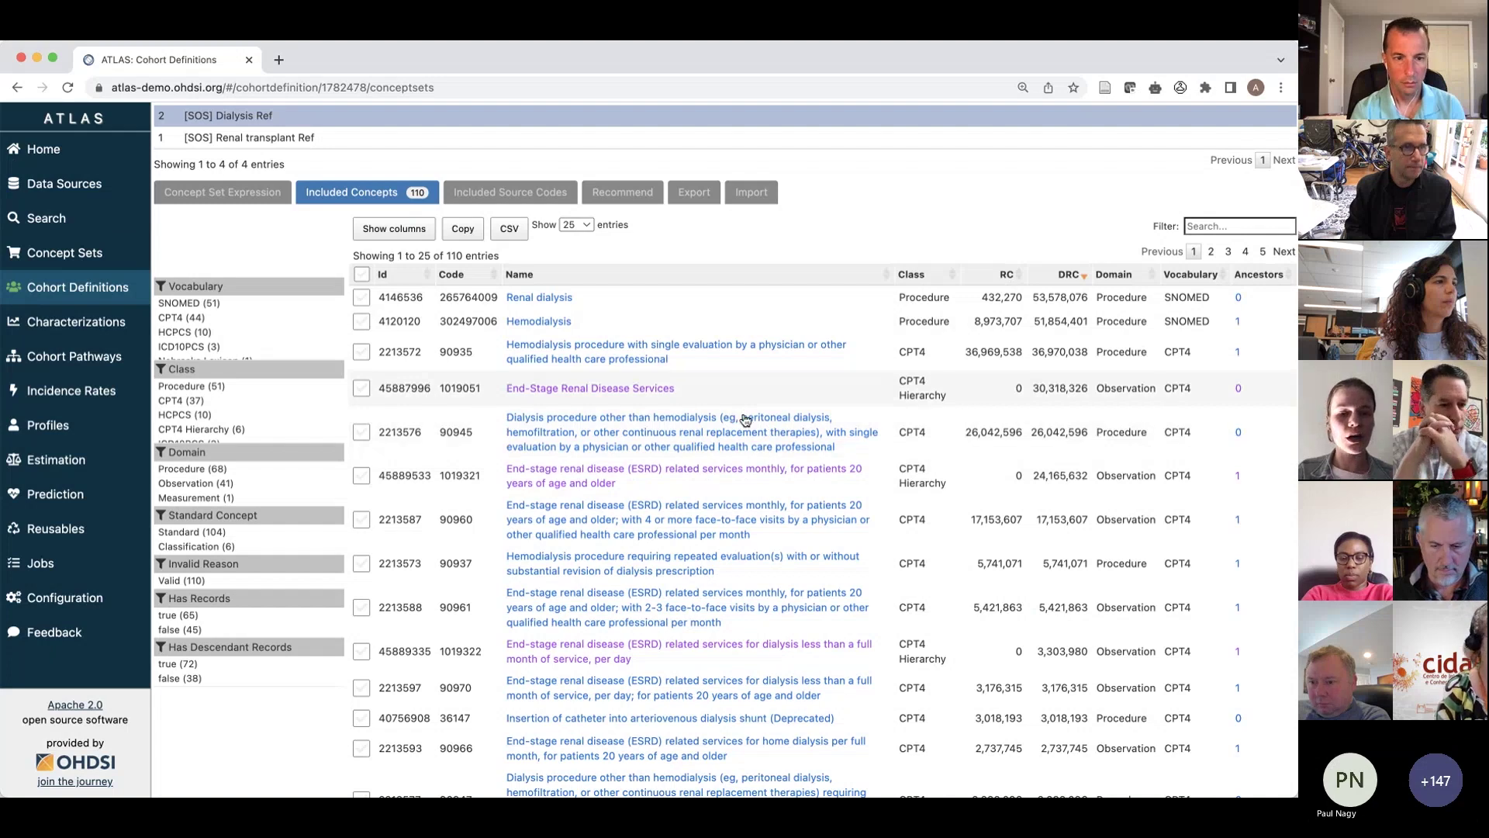
Step: Return to the definition of [SOS] ESRD Ref #1 and review its ESRD and renal transplant entry events
{"action": "scroll", "coordinate": [750, 436], "scroll_direction": "up", "scroll_amount": 1}
{"action": "scroll", "coordinate": [838, 447], "scroll_direction": "up", "scroll_amount": 3}
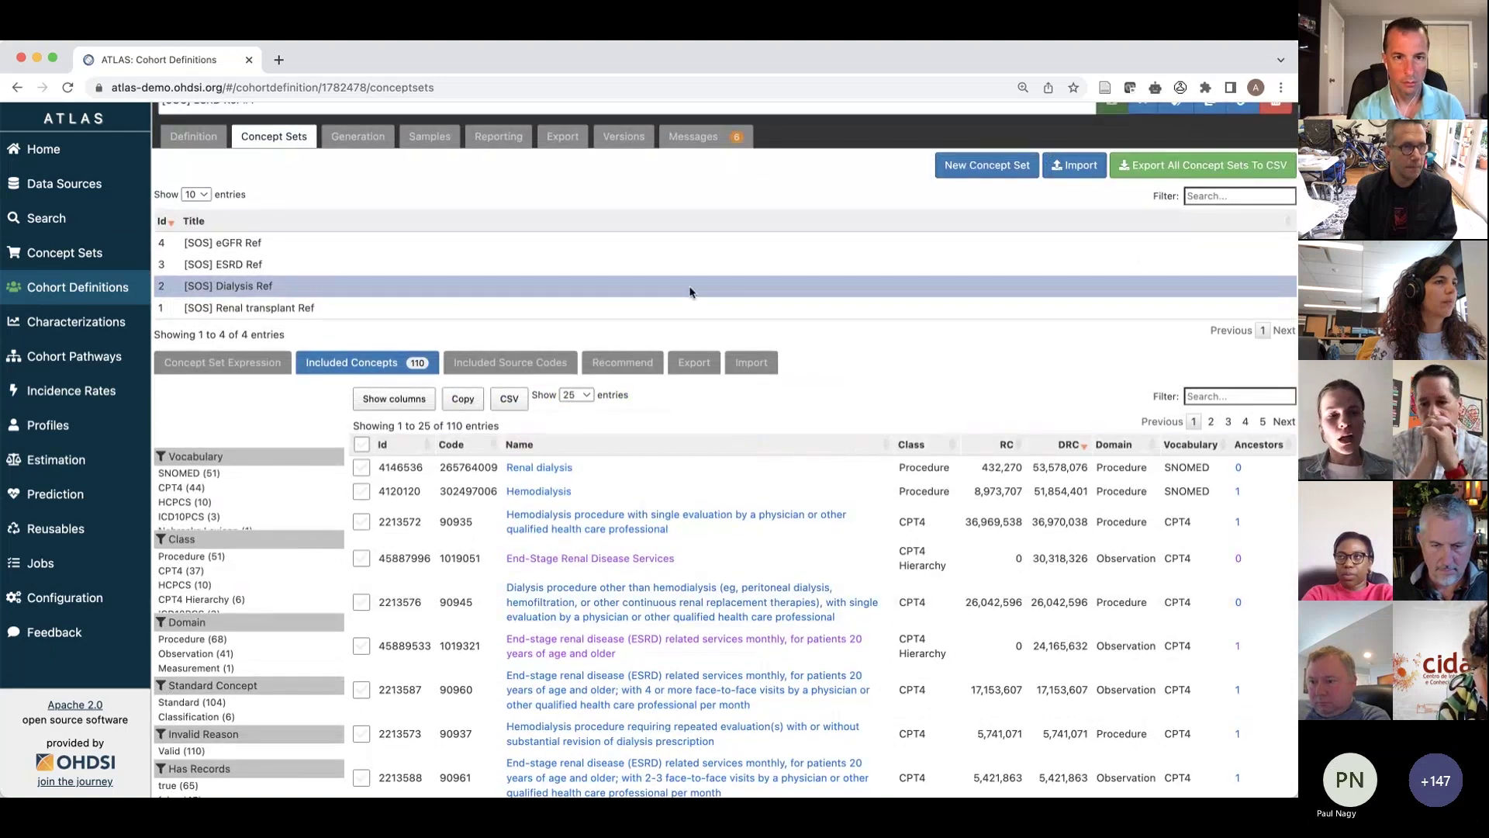
{"action": "scroll", "coordinate": [662, 286], "scroll_direction": "up", "scroll_amount": 1}
{"action": "scroll", "coordinate": [310, 326], "scroll_direction": "up", "scroll_amount": 1}
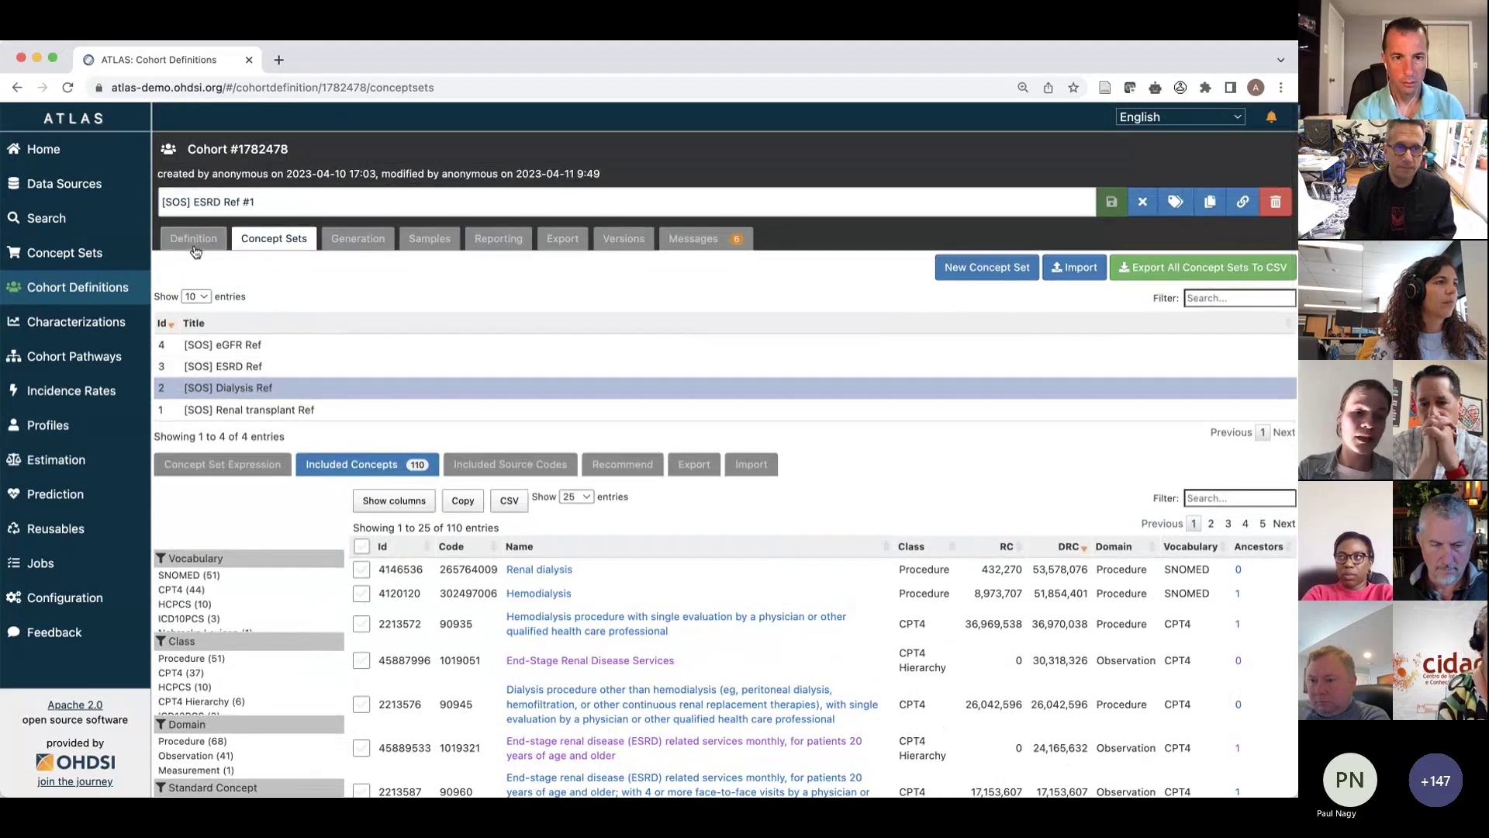
{"action": "left_click", "coordinate": [195, 240]}
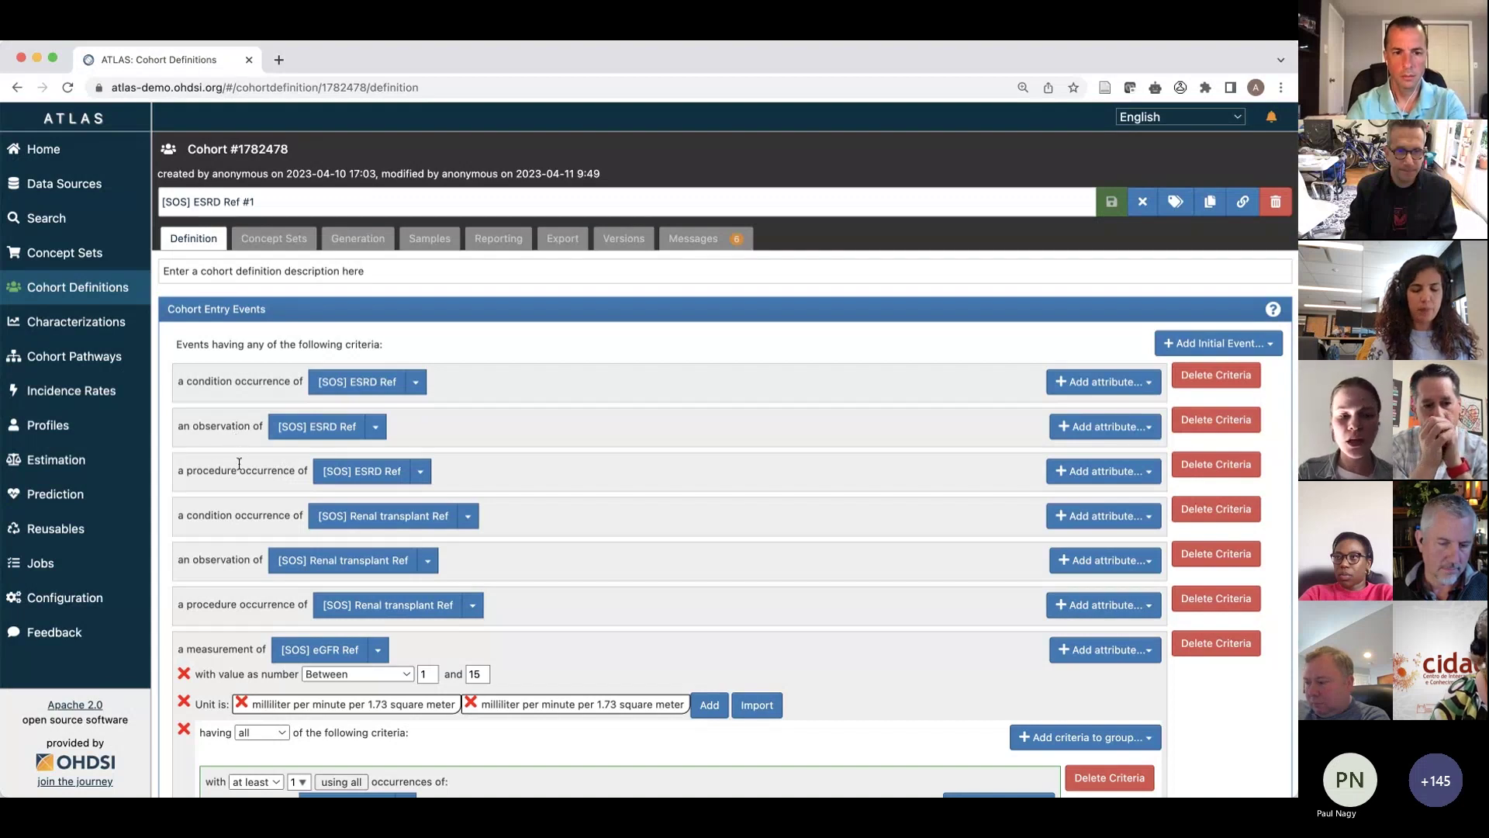
{"action": "scroll", "coordinate": [239, 463], "scroll_direction": "down", "scroll_amount": 1}
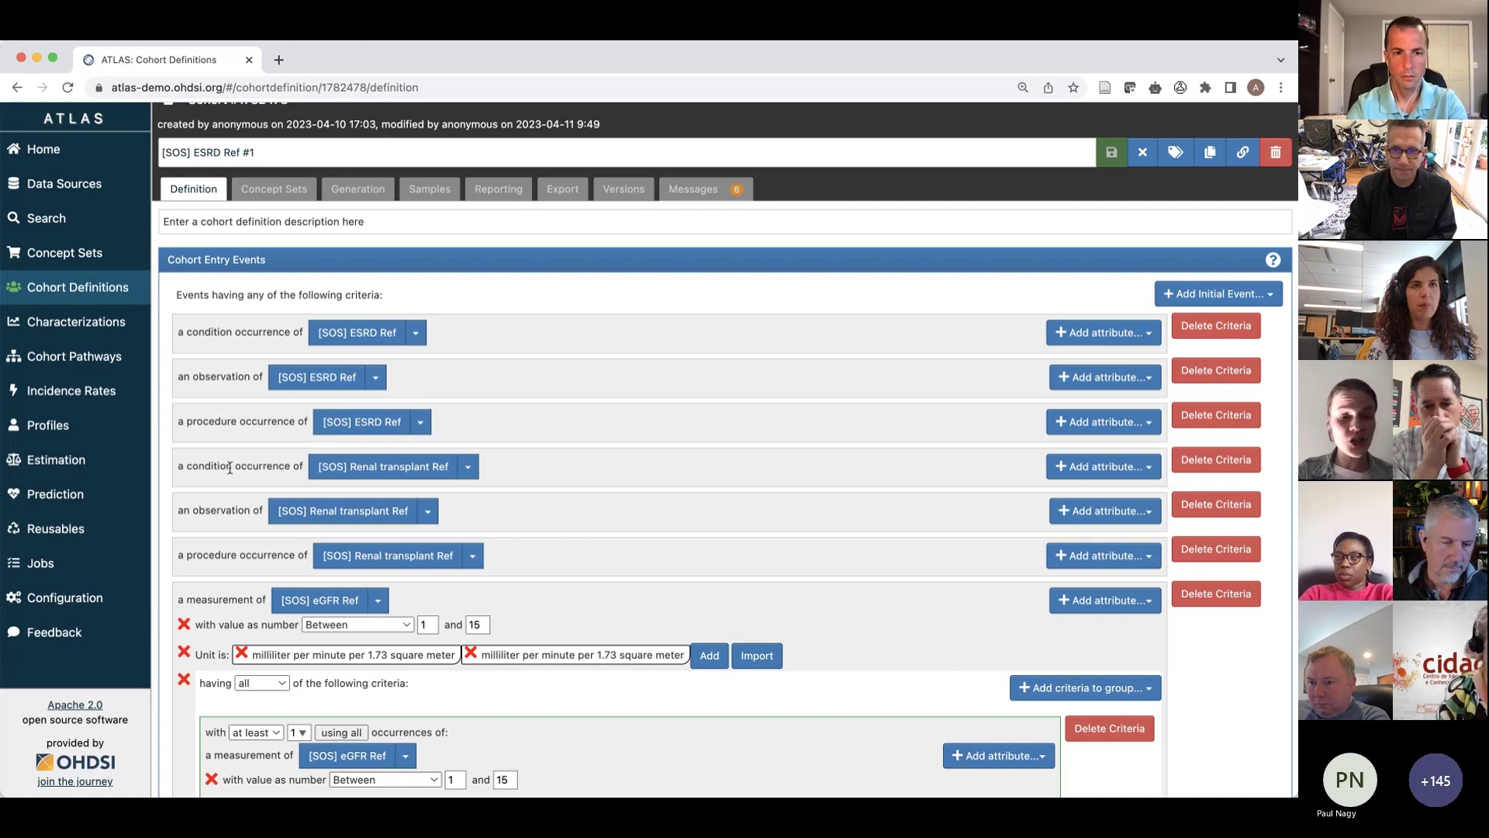
{"action": "scroll", "coordinate": [267, 465], "scroll_direction": "down", "scroll_amount": 2}
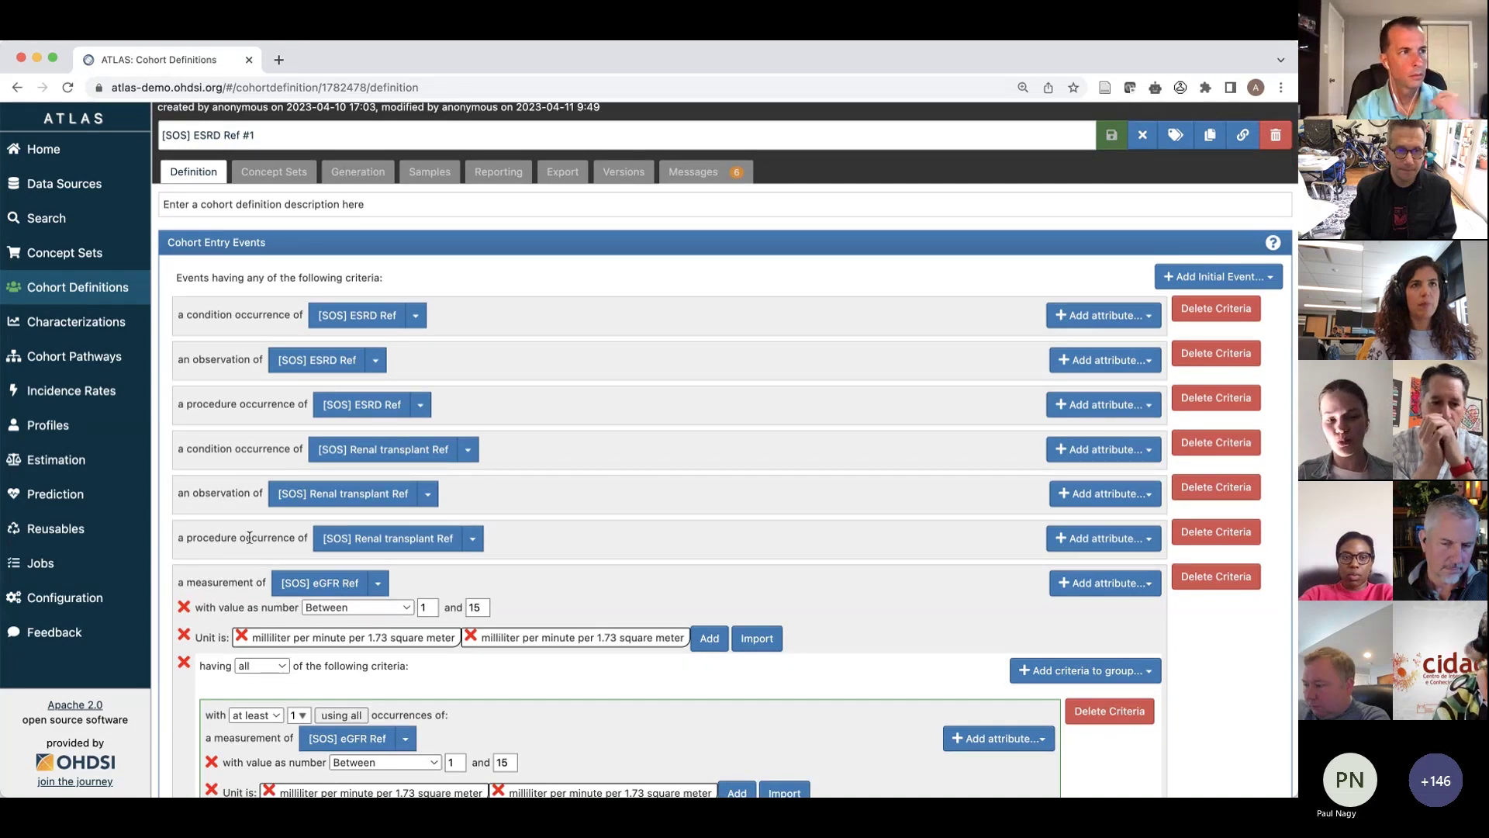
{"action": "scroll", "coordinate": [249, 537], "scroll_direction": "down", "scroll_amount": 3}
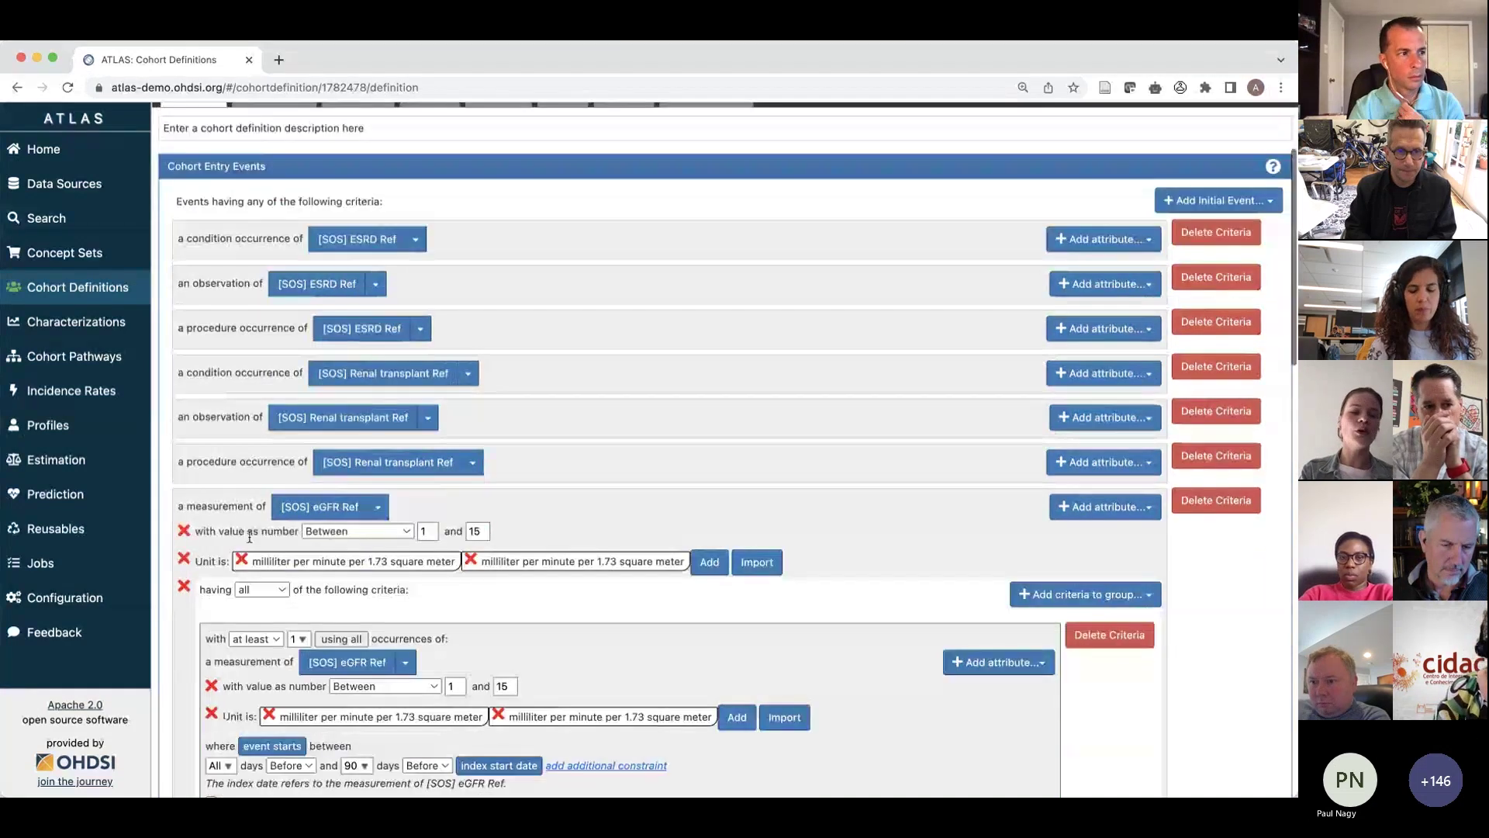
{"action": "scroll", "coordinate": [249, 536], "scroll_direction": "down", "scroll_amount": 1}
{"action": "scroll", "coordinate": [249, 537], "scroll_direction": "down", "scroll_amount": 2}
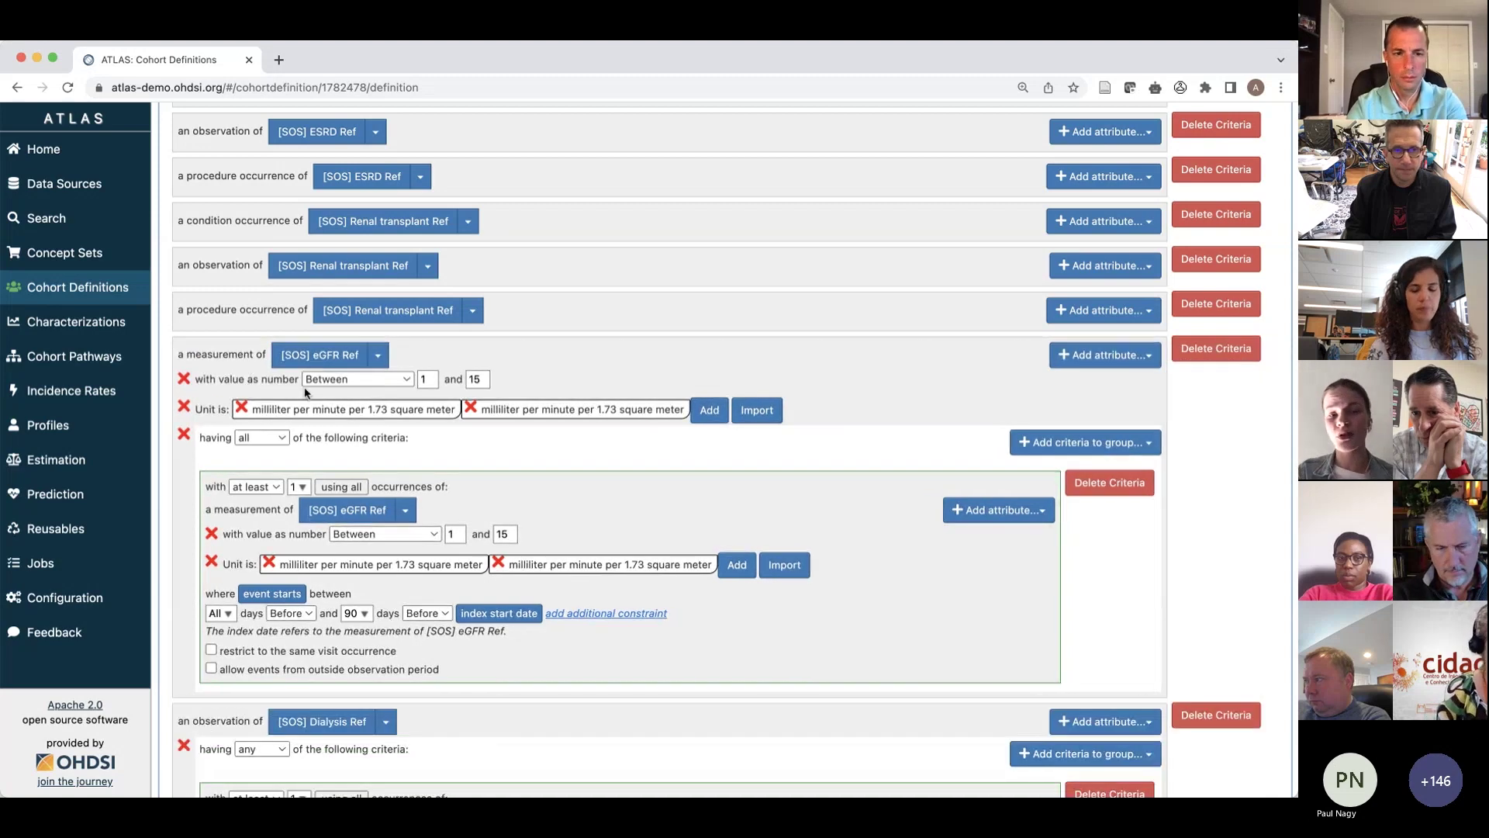
Step: Examine the value range, units and nested prior-measurement criteria of the [SOS] eGFR Ref entry event
{"action": "left_click", "coordinate": [431, 379]}
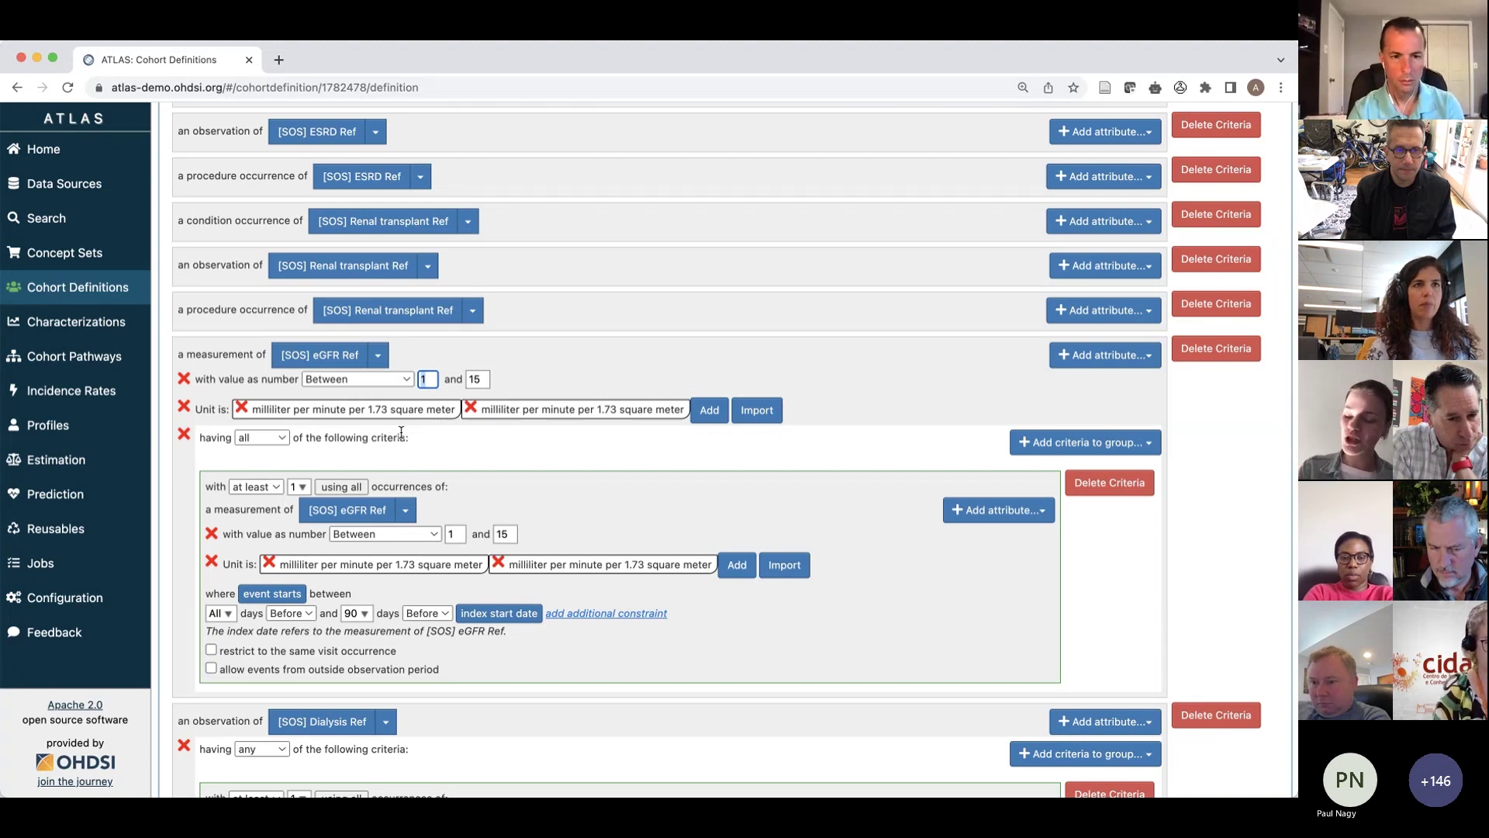
{"action": "scroll", "coordinate": [401, 431], "scroll_direction": "down", "scroll_amount": 2}
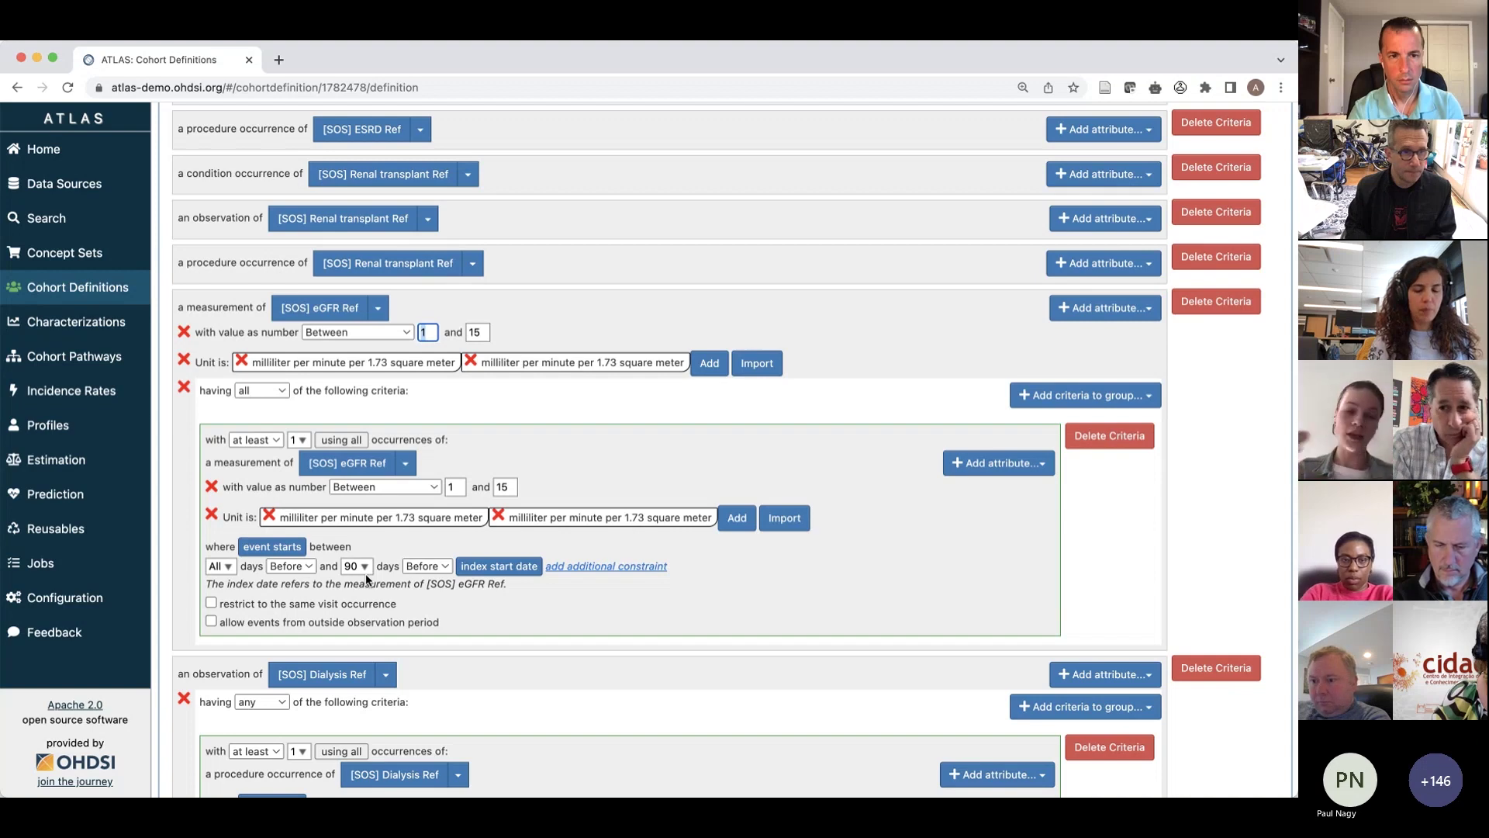
{"action": "scroll", "coordinate": [366, 574], "scroll_direction": "down", "scroll_amount": 3}
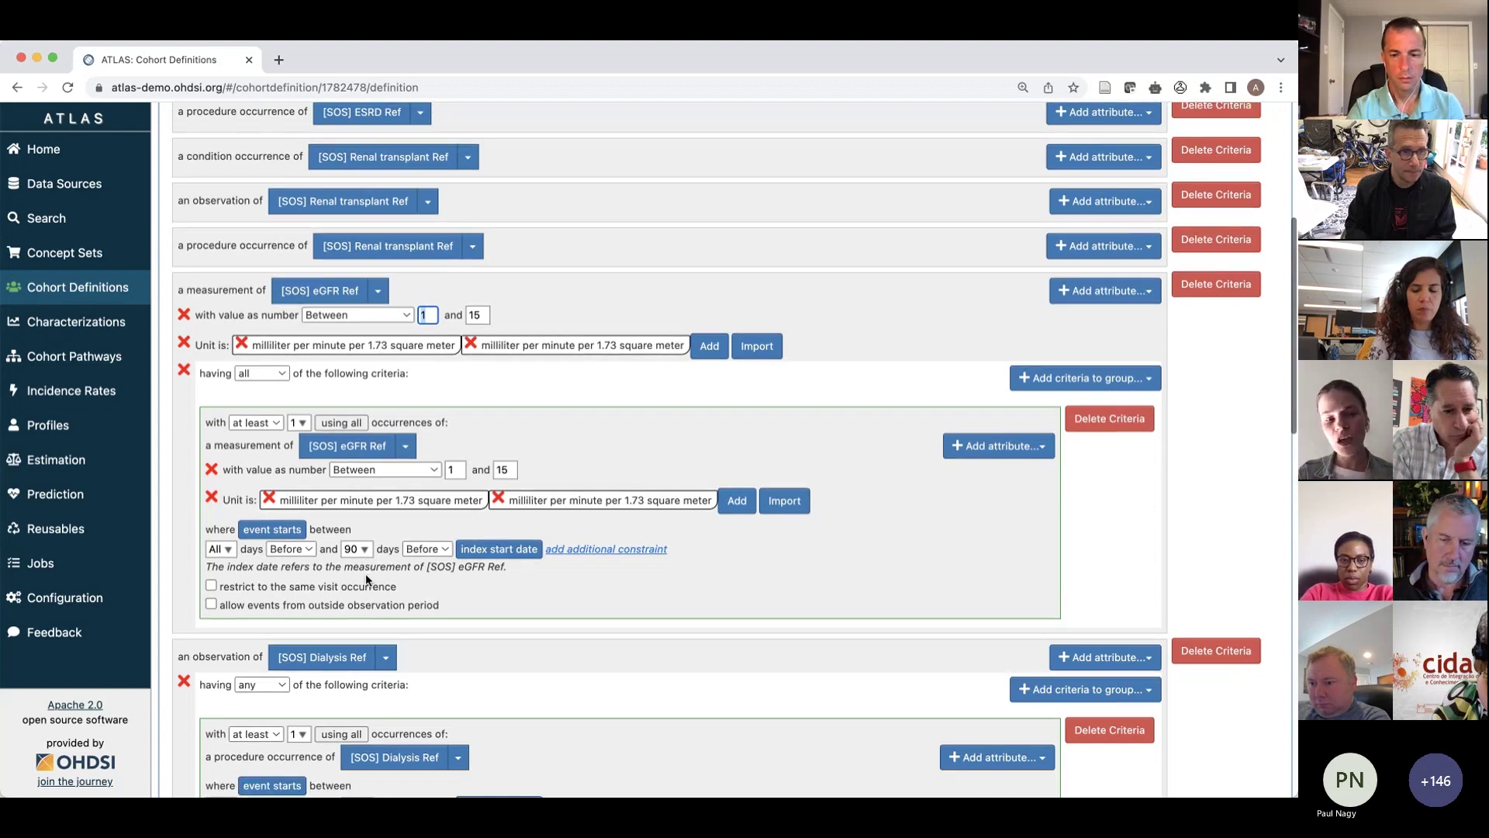
{"action": "scroll", "coordinate": [365, 578], "scroll_direction": "down", "scroll_amount": 5}
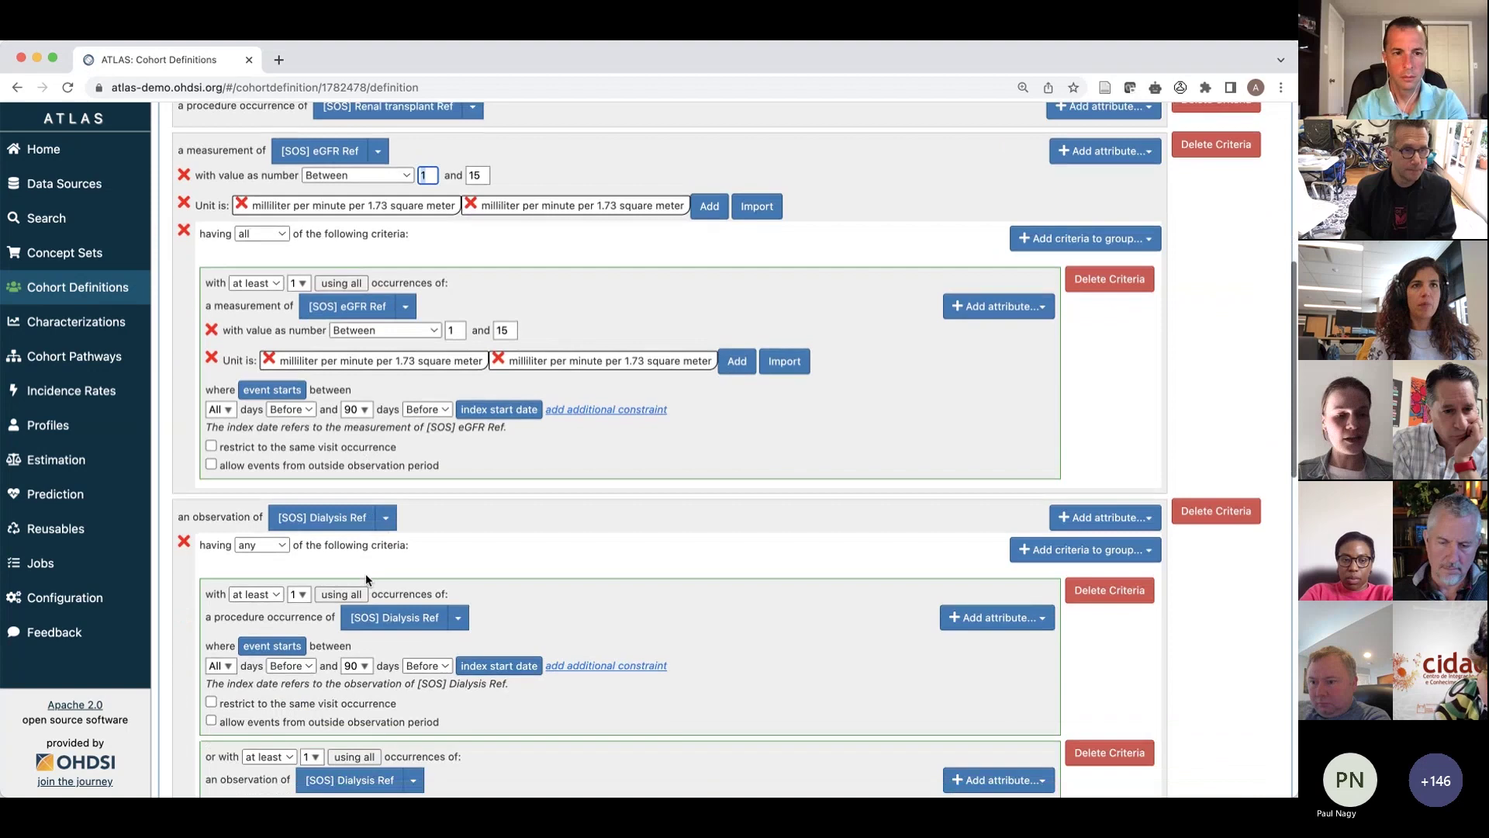
Step: Review the [SOS] Dialysis Ref observation and procedure entry events with their nested criteria, plus the initial event limits
{"action": "scroll", "coordinate": [365, 578], "scroll_direction": "down", "scroll_amount": 3}
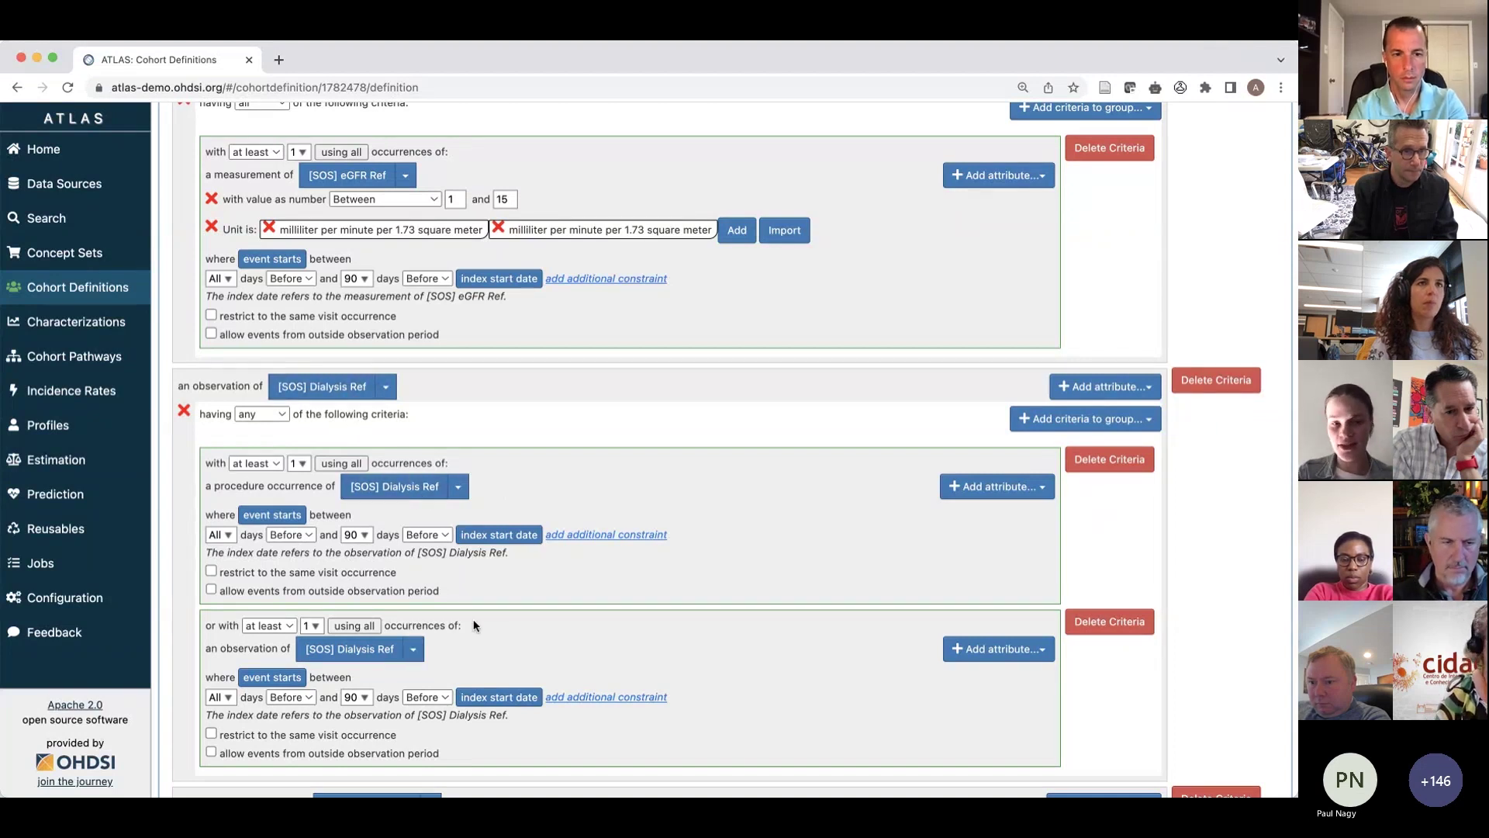
{"action": "scroll", "coordinate": [475, 619], "scroll_direction": "down", "scroll_amount": 1}
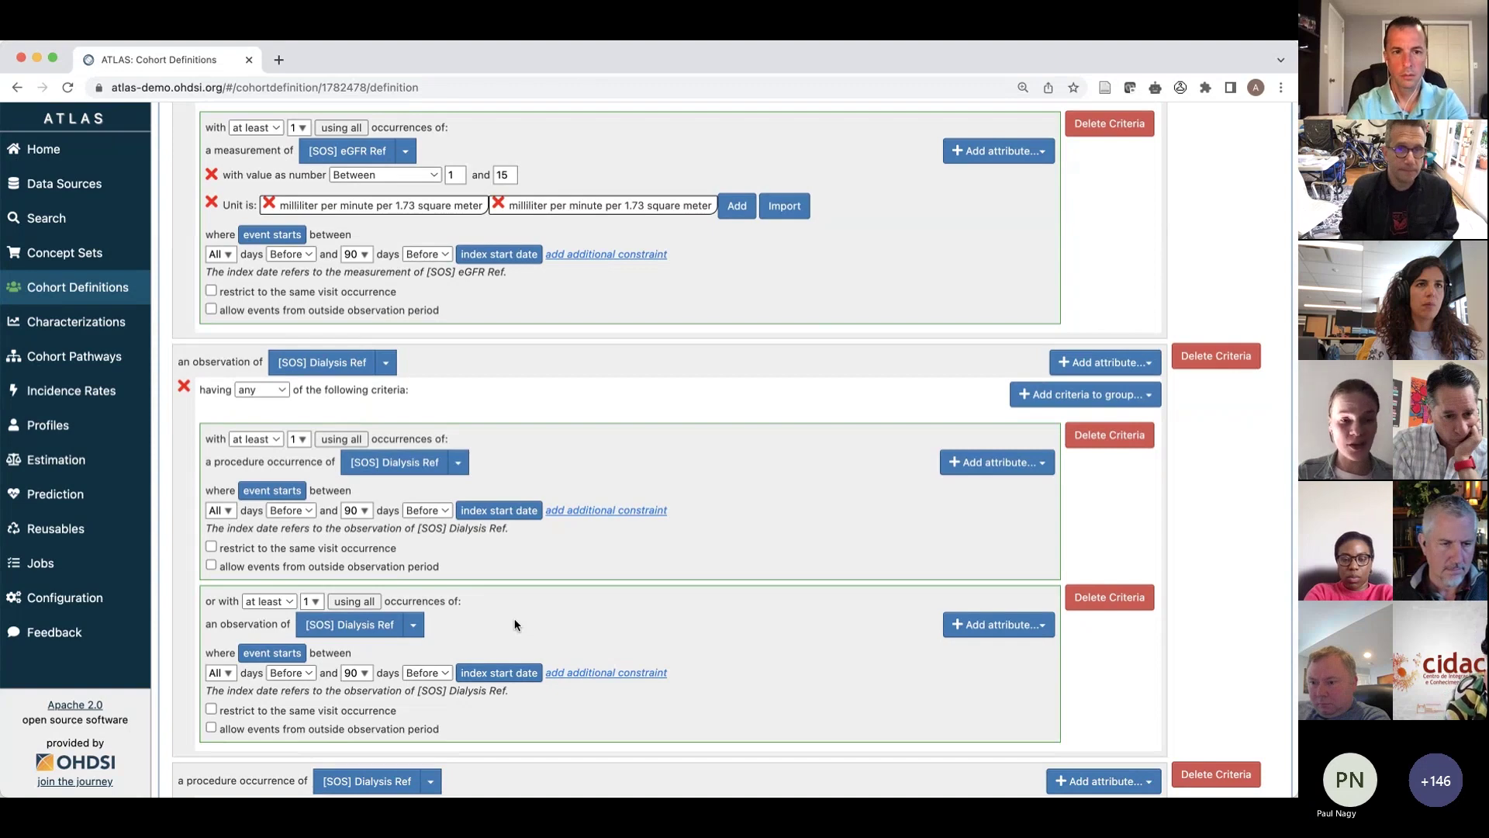
{"action": "scroll", "coordinate": [514, 617], "scroll_direction": "down", "scroll_amount": 3}
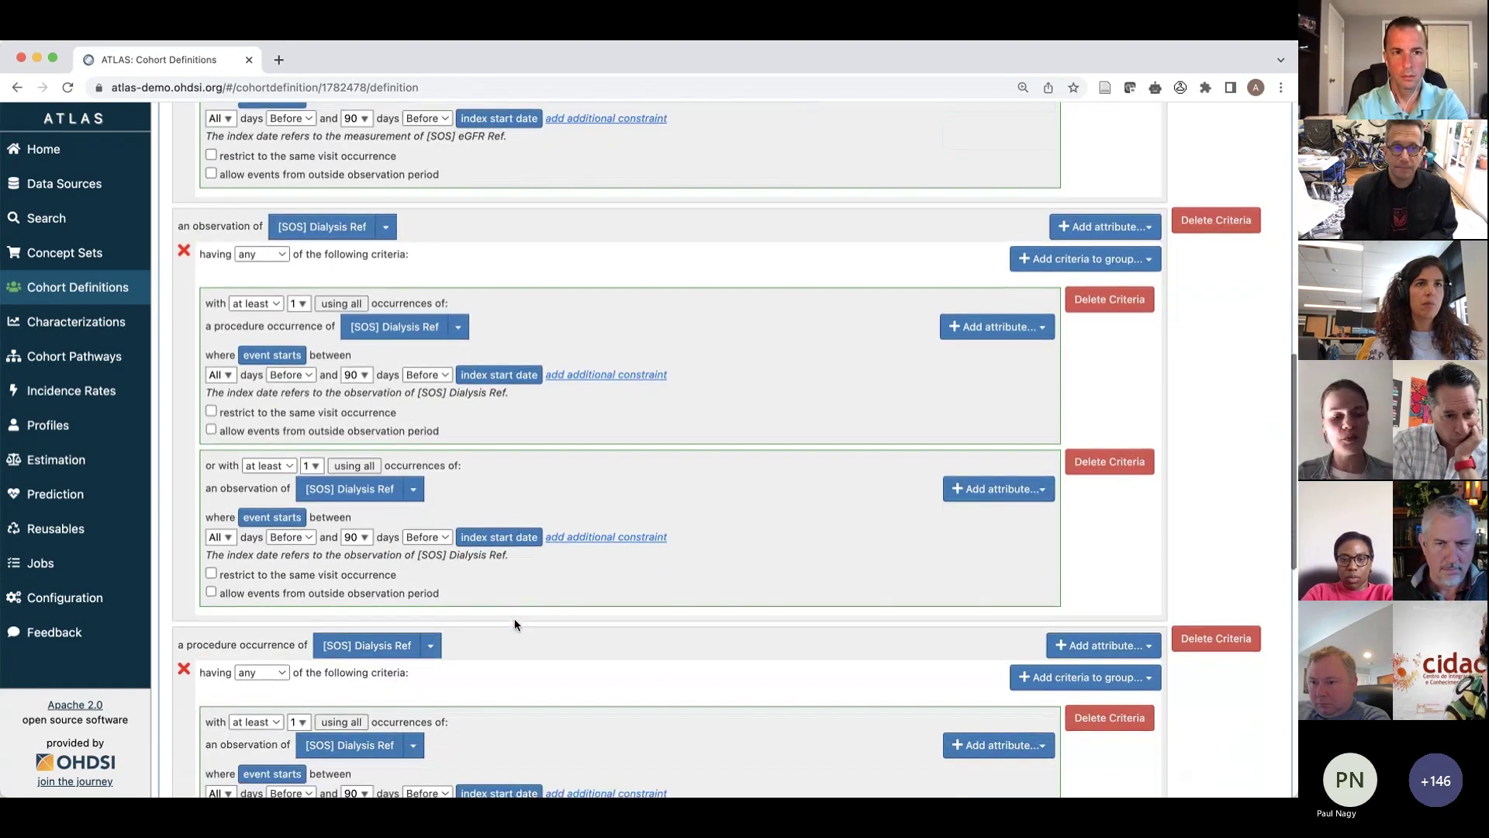
{"action": "scroll", "coordinate": [515, 617], "scroll_direction": "down", "scroll_amount": 5}
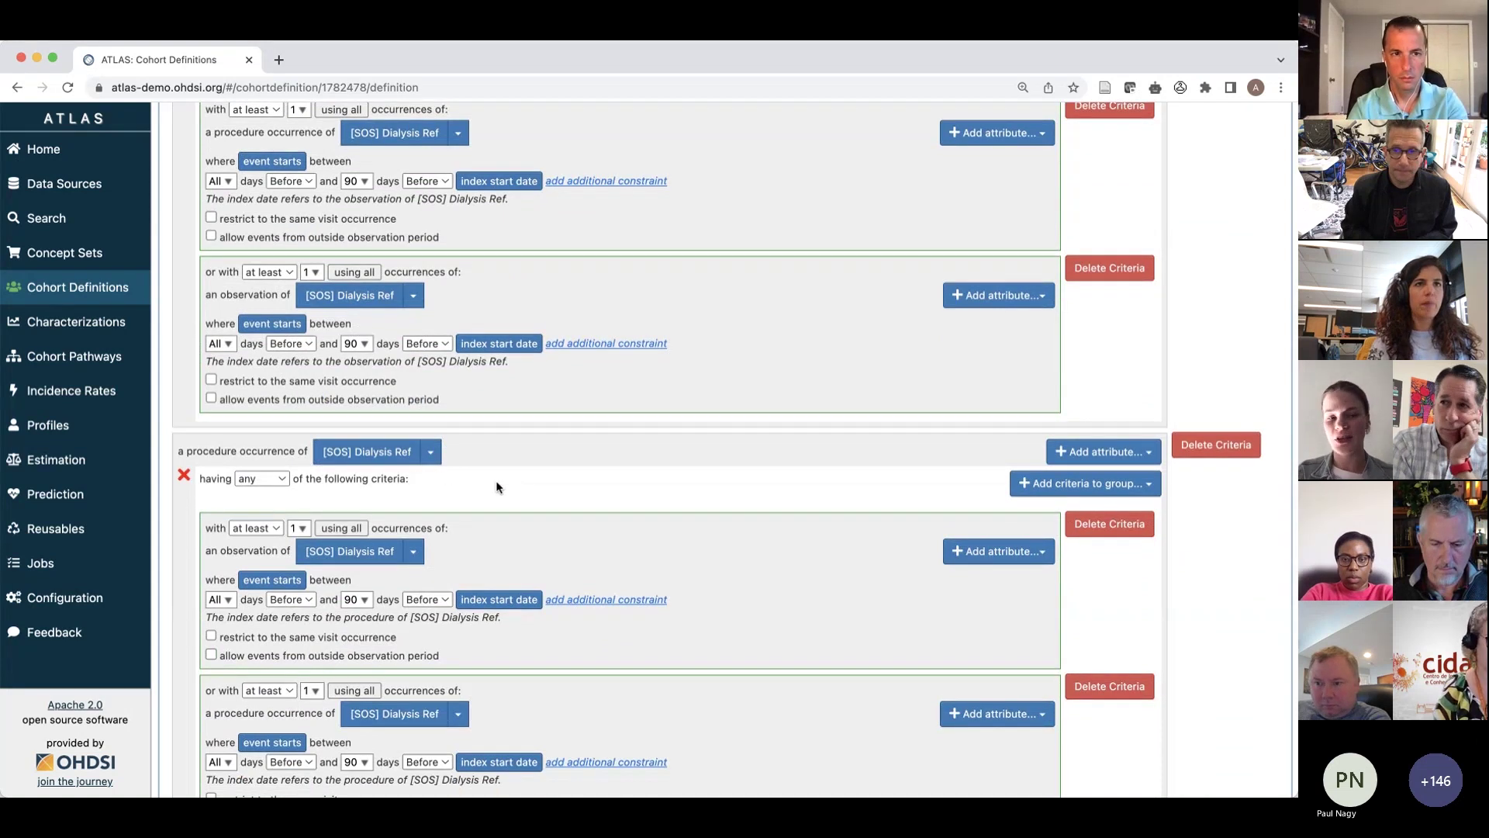
{"action": "scroll", "coordinate": [496, 487], "scroll_direction": "down", "scroll_amount": 1}
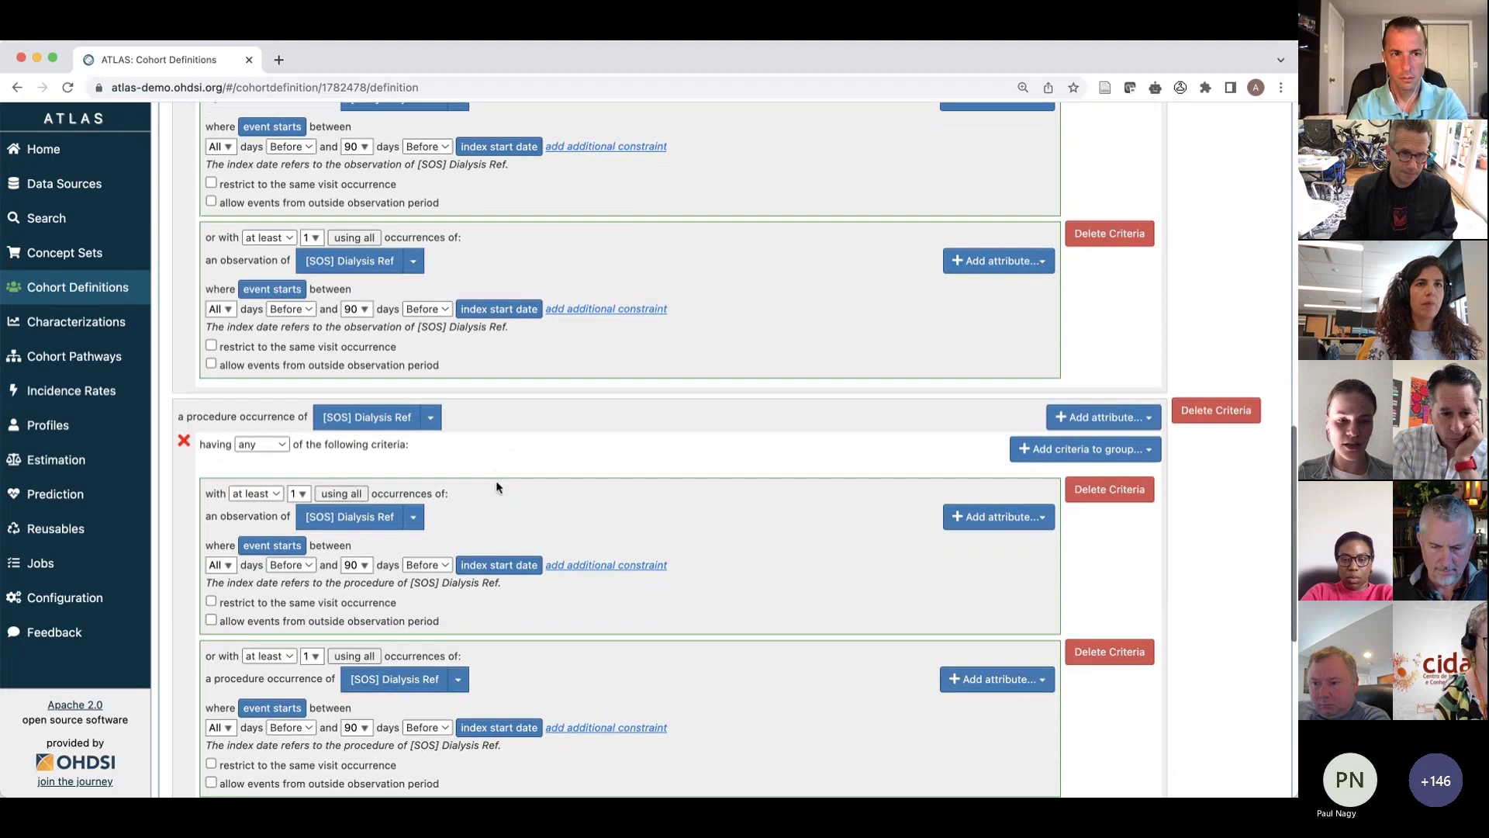
{"action": "scroll", "coordinate": [496, 487], "scroll_direction": "down", "scroll_amount": 5}
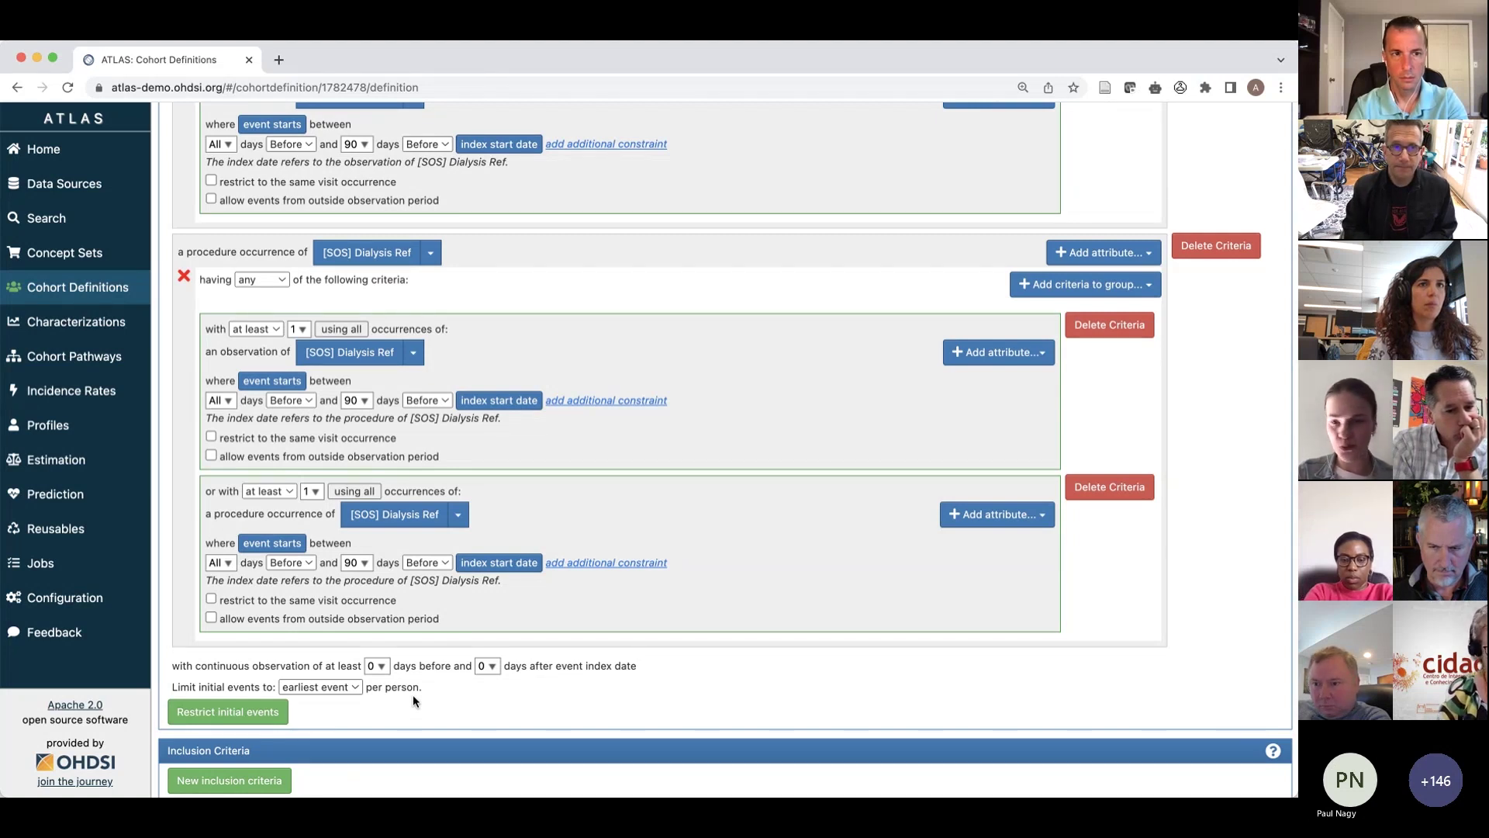
Step: Duplicate the [SOS] ESRD Ref #1 cohort definition
{"action": "scroll", "coordinate": [413, 695], "scroll_direction": "up", "scroll_amount": 2}
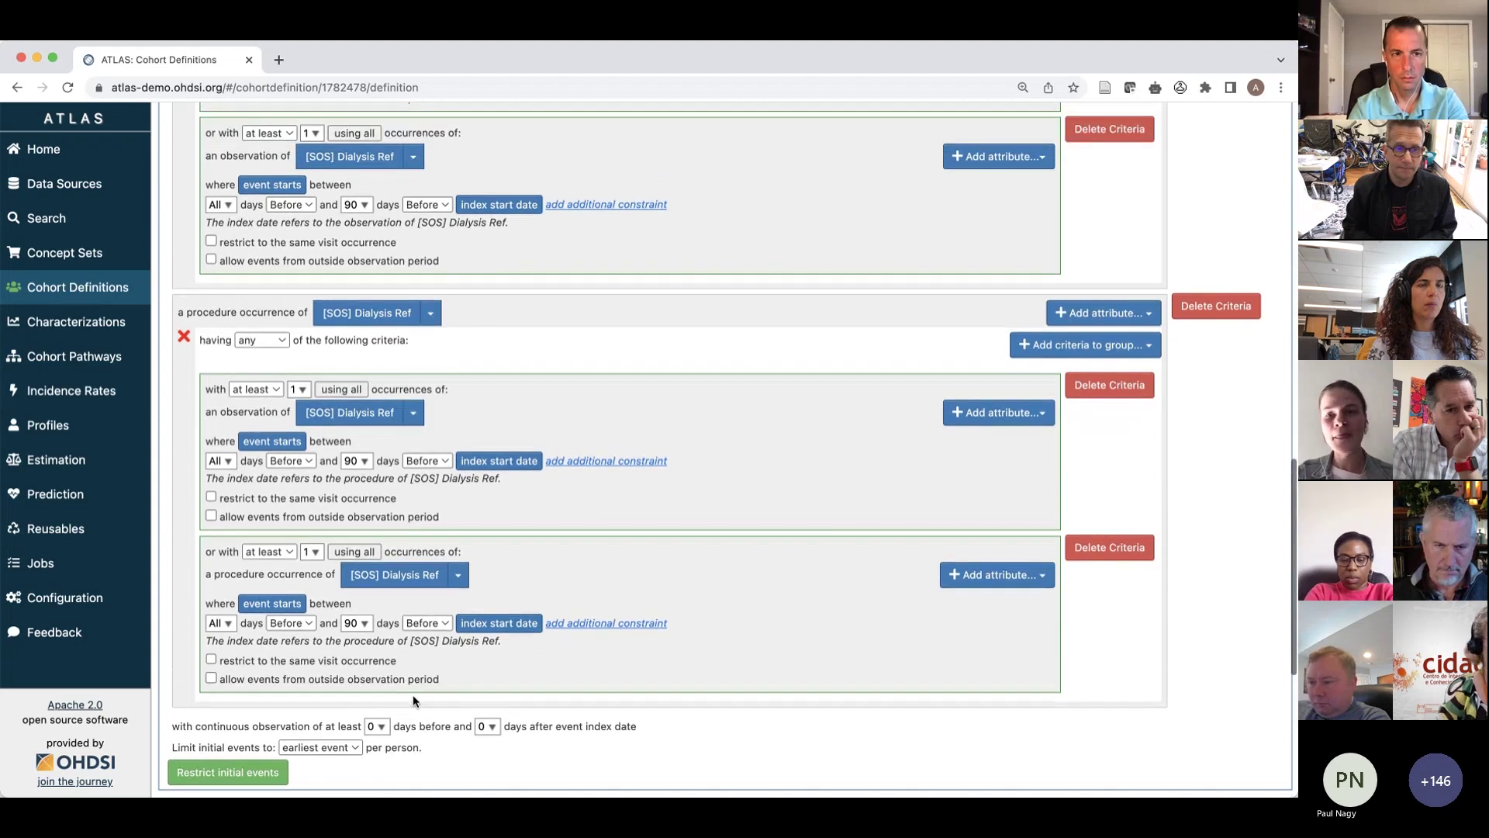
{"action": "scroll", "coordinate": [412, 695], "scroll_direction": "up", "scroll_amount": 10}
{"action": "scroll", "coordinate": [413, 695], "scroll_direction": "up", "scroll_amount": 12}
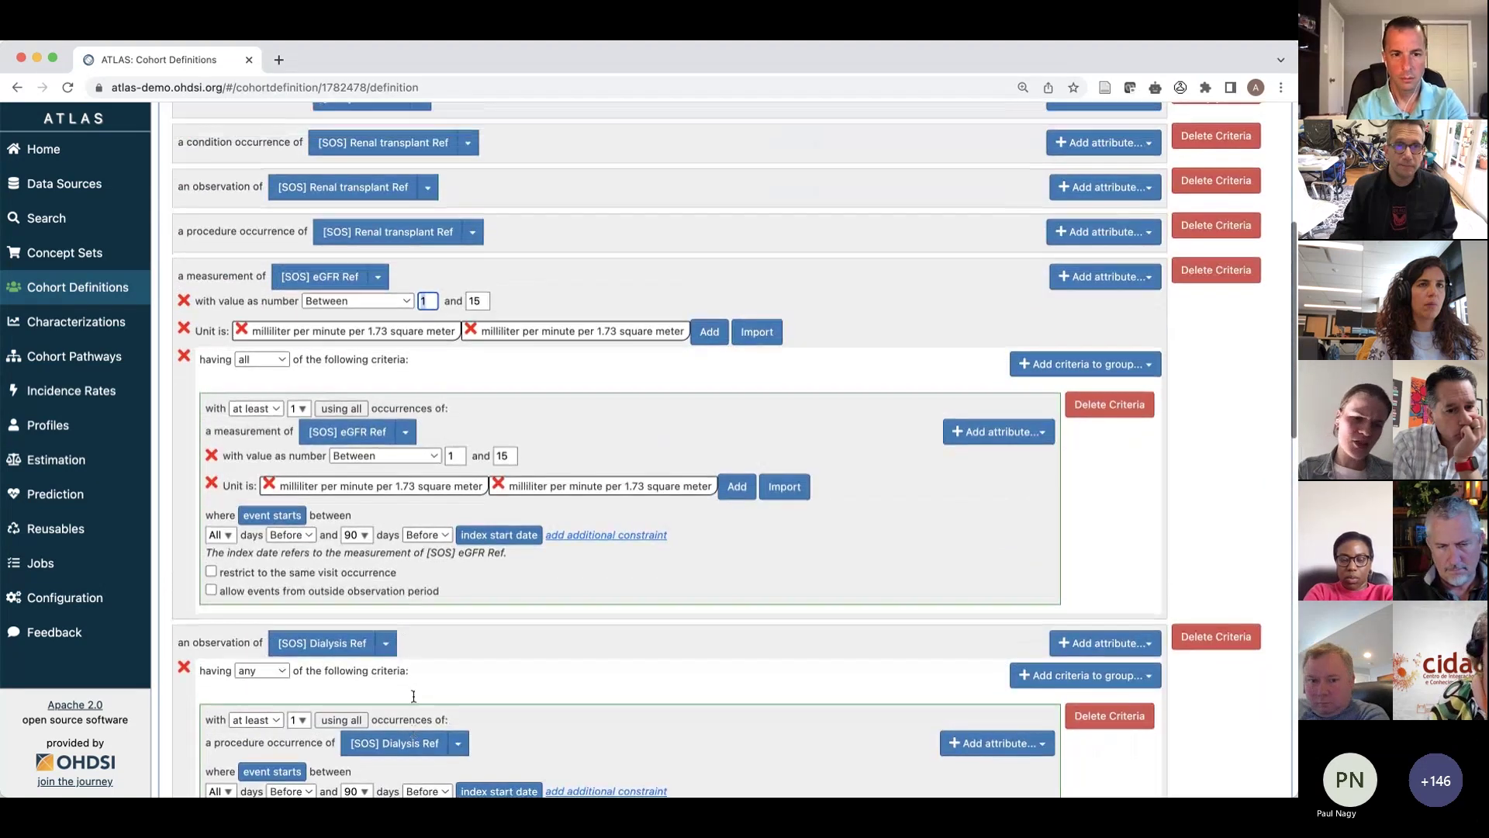
{"action": "scroll", "coordinate": [412, 695], "scroll_direction": "up", "scroll_amount": 2}
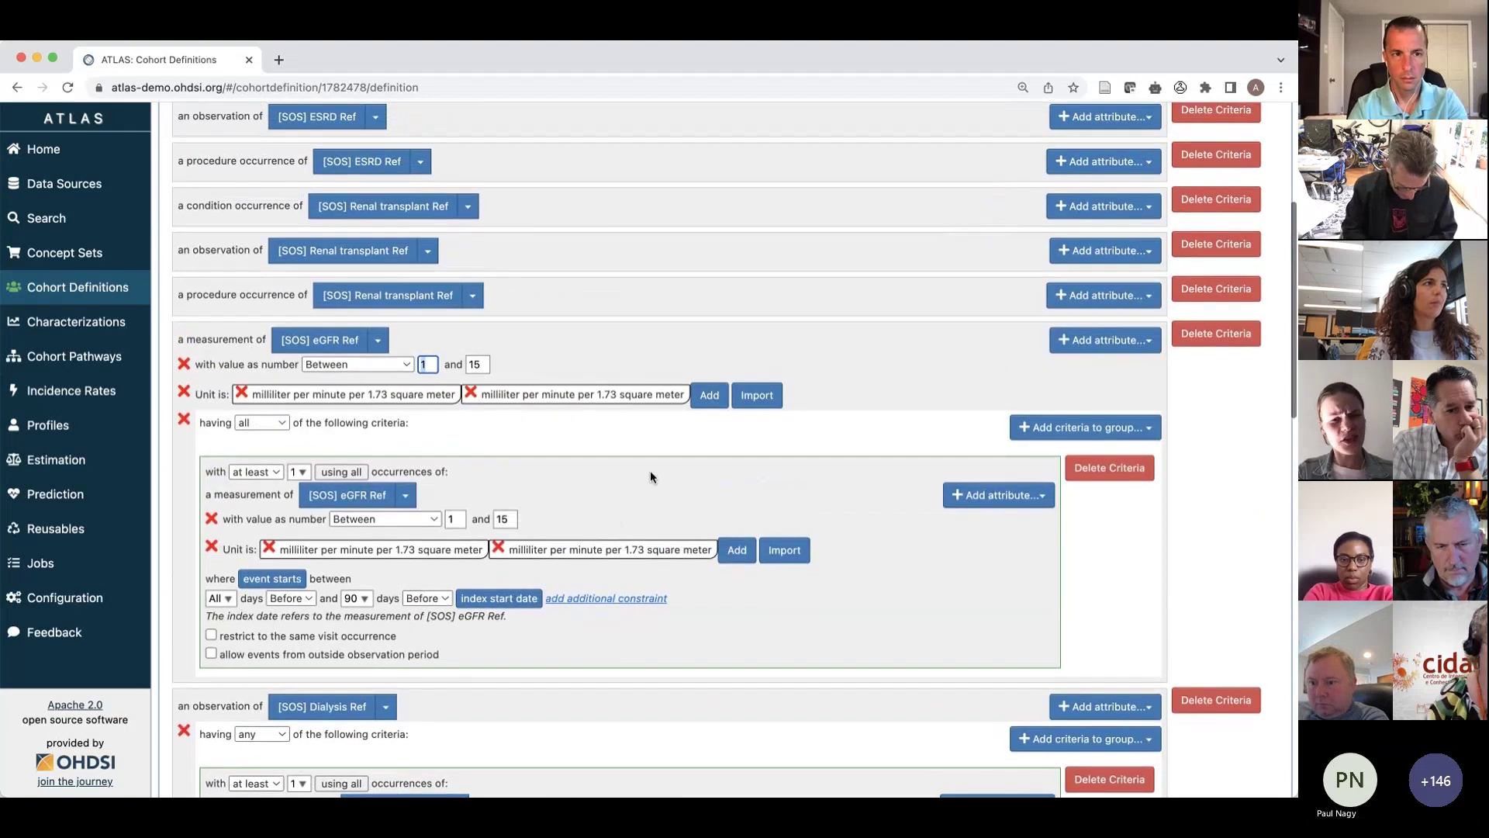
{"action": "scroll", "coordinate": [650, 470], "scroll_direction": "up", "scroll_amount": 5}
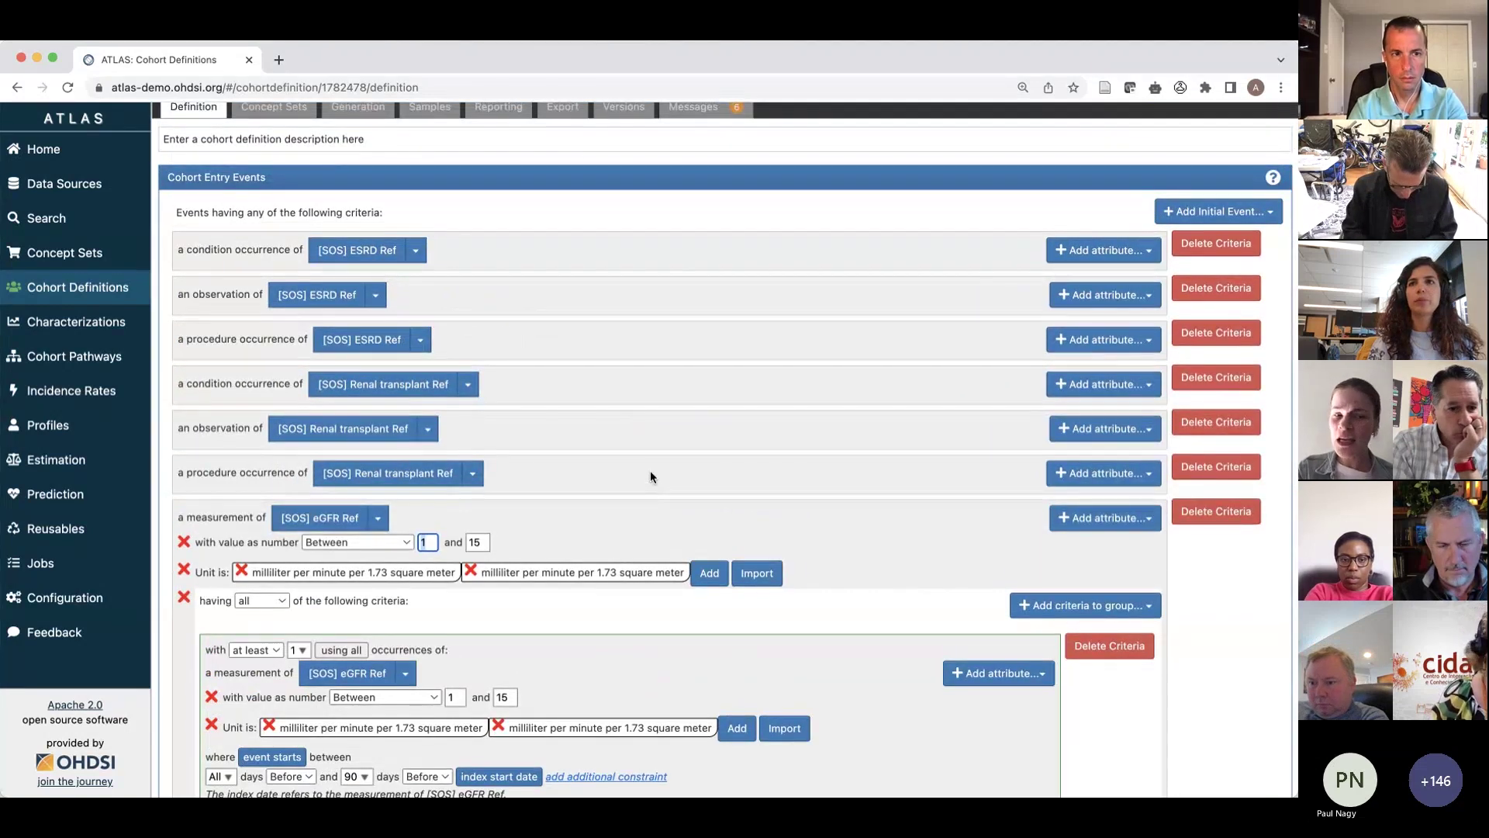
{"action": "scroll", "coordinate": [650, 471], "scroll_direction": "up", "scroll_amount": 2}
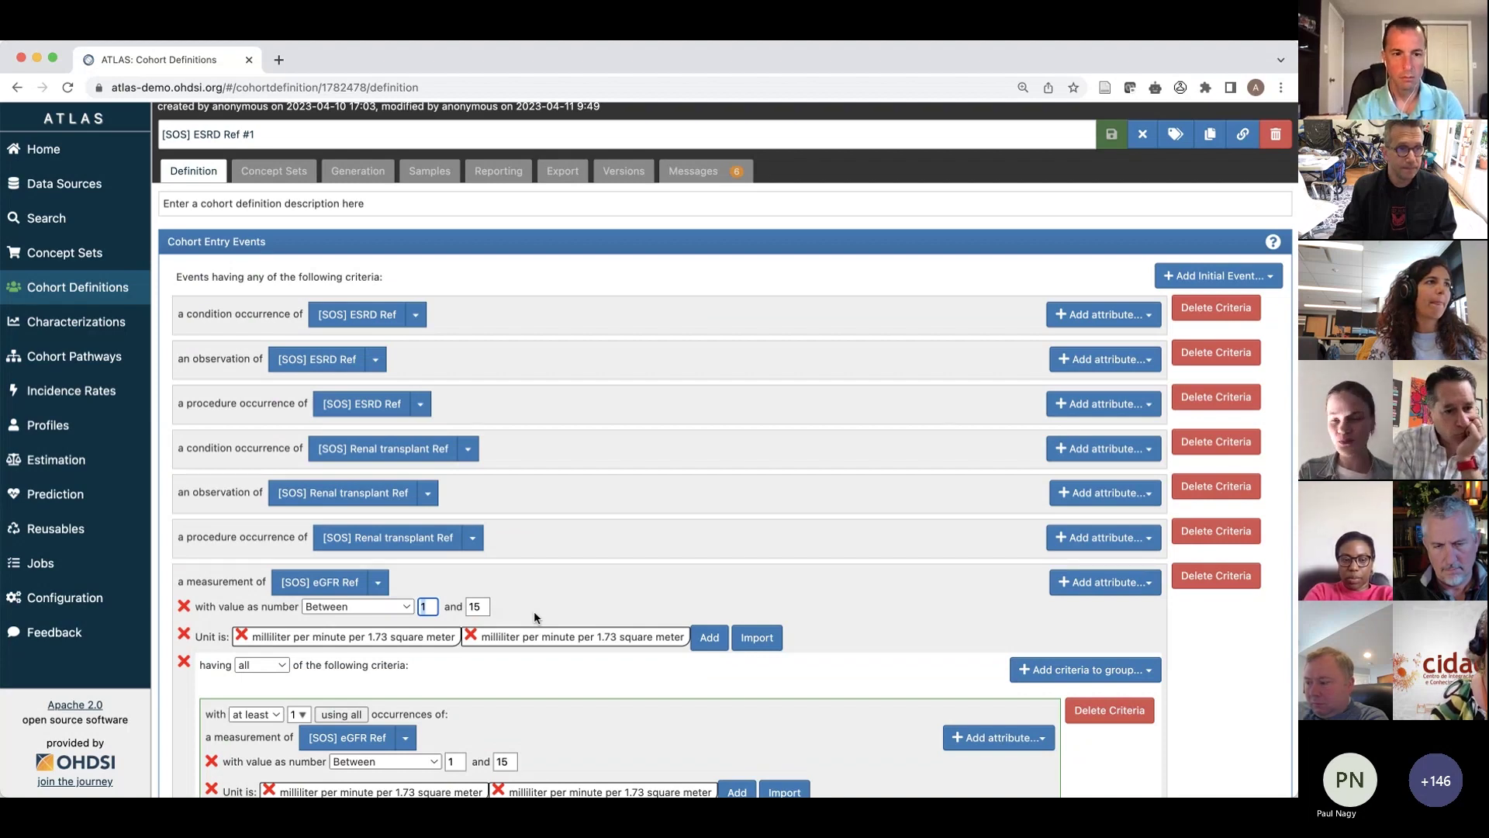
{"action": "scroll", "coordinate": [533, 612], "scroll_direction": "up", "scroll_amount": 2}
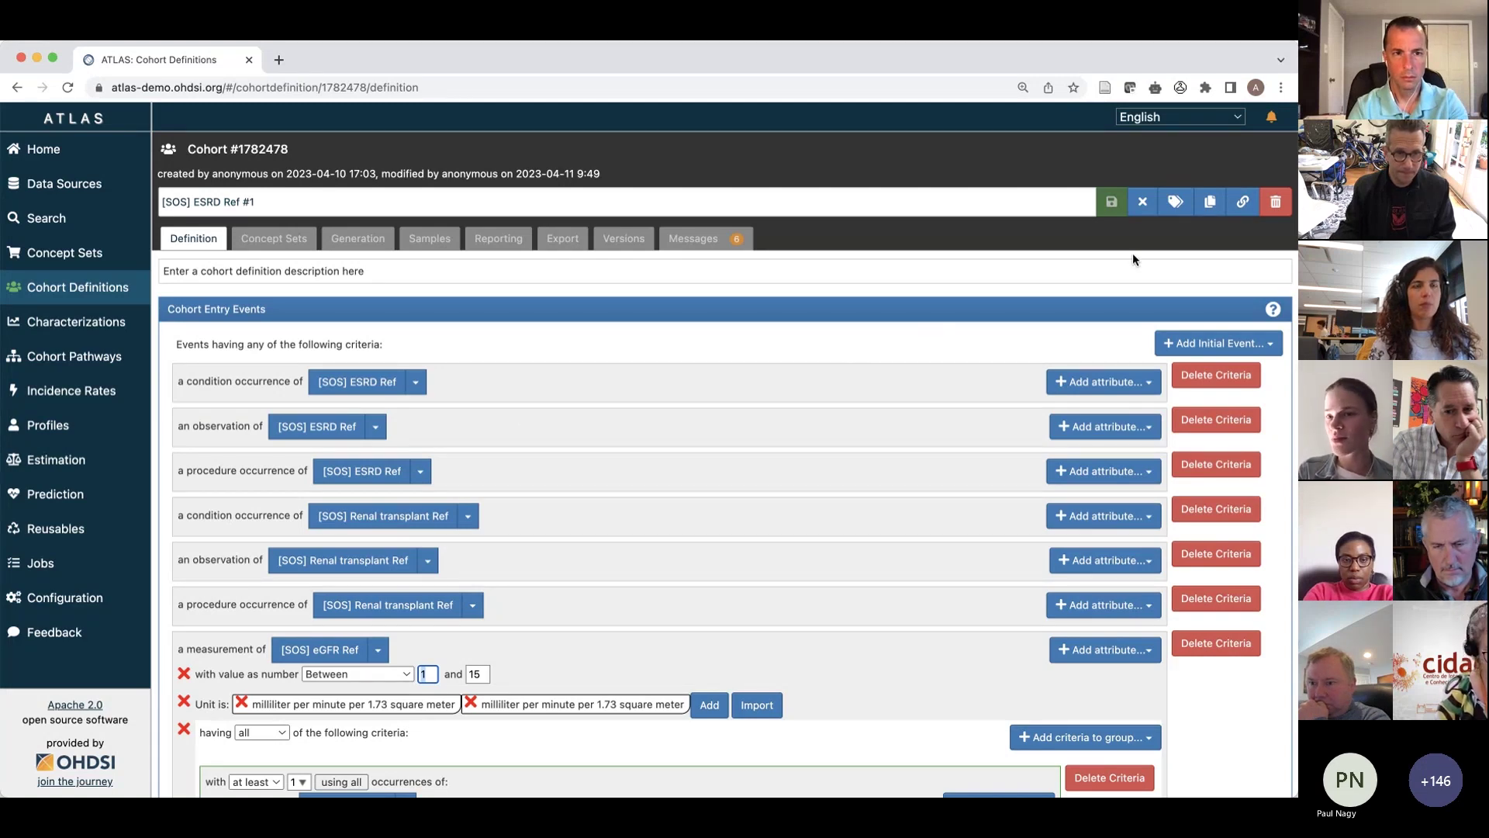
{"action": "left_click", "coordinate": [1180, 208]}
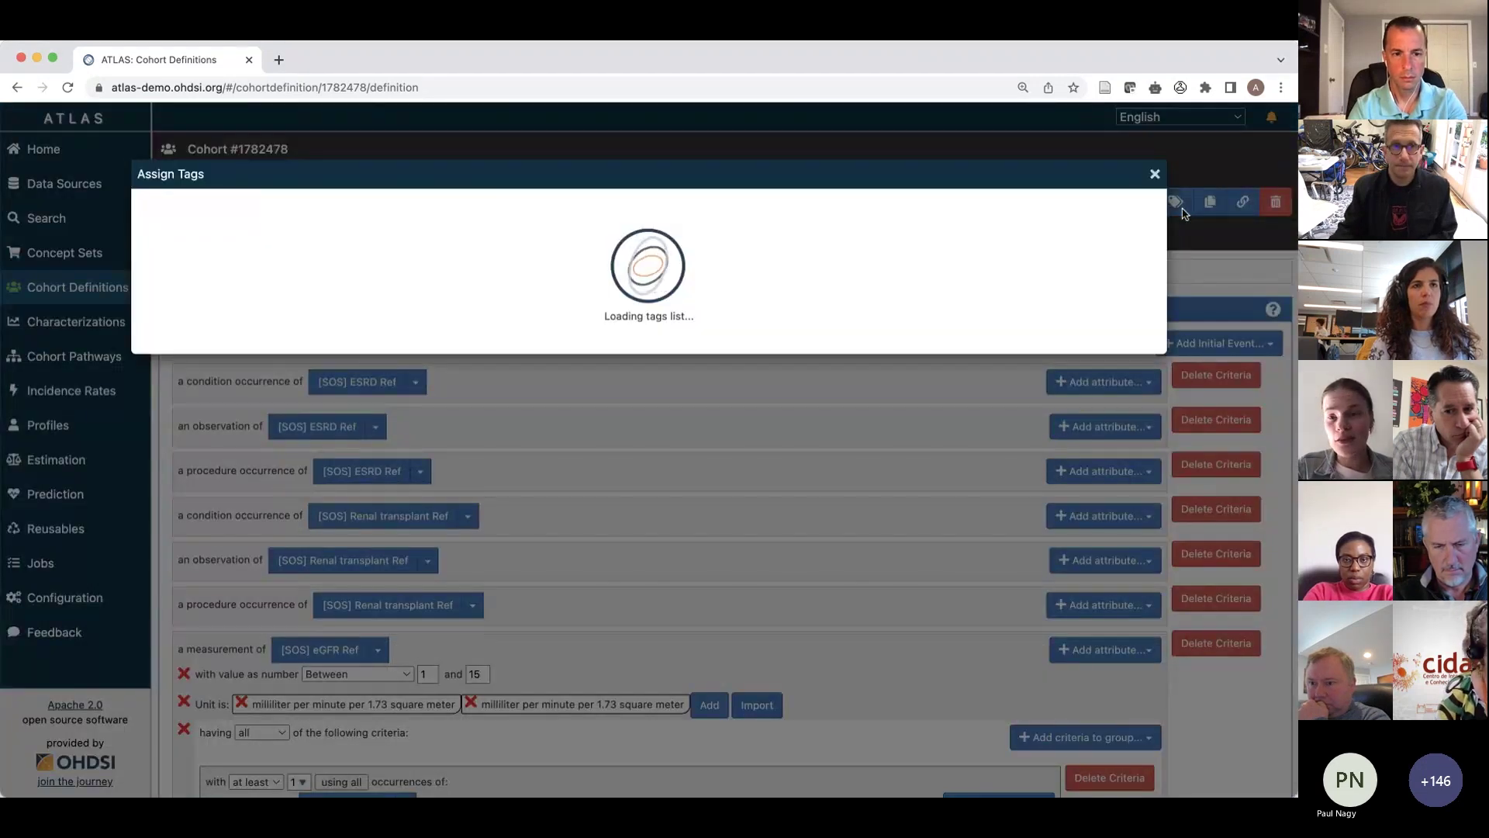
{"action": "left_click", "coordinate": [1154, 175]}
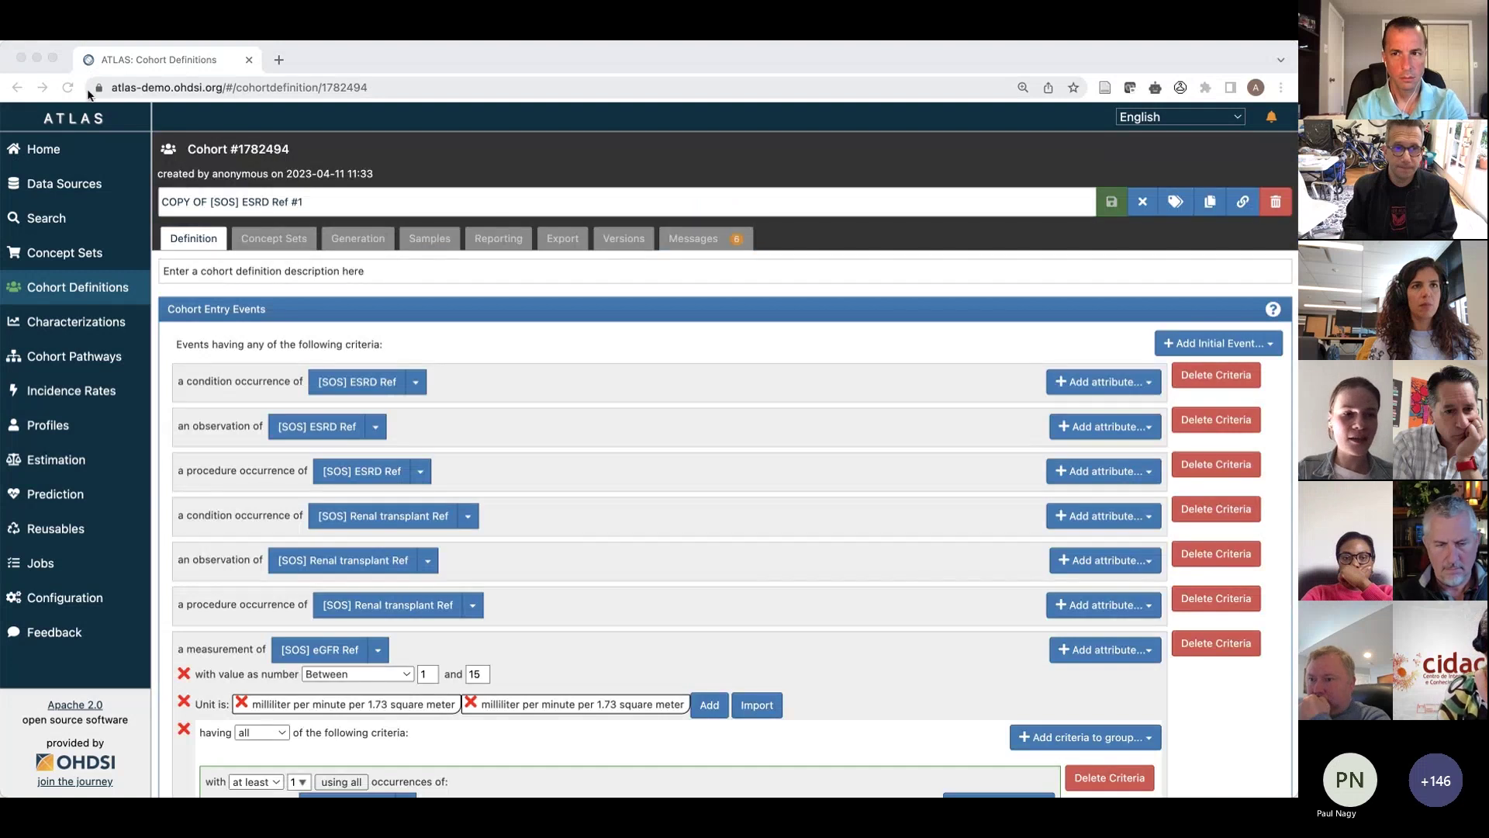
Step: Rename the copied cohort definition as [SOS] ESRD Ref #2 and save it
{"action": "left_click", "coordinate": [187, 201]}
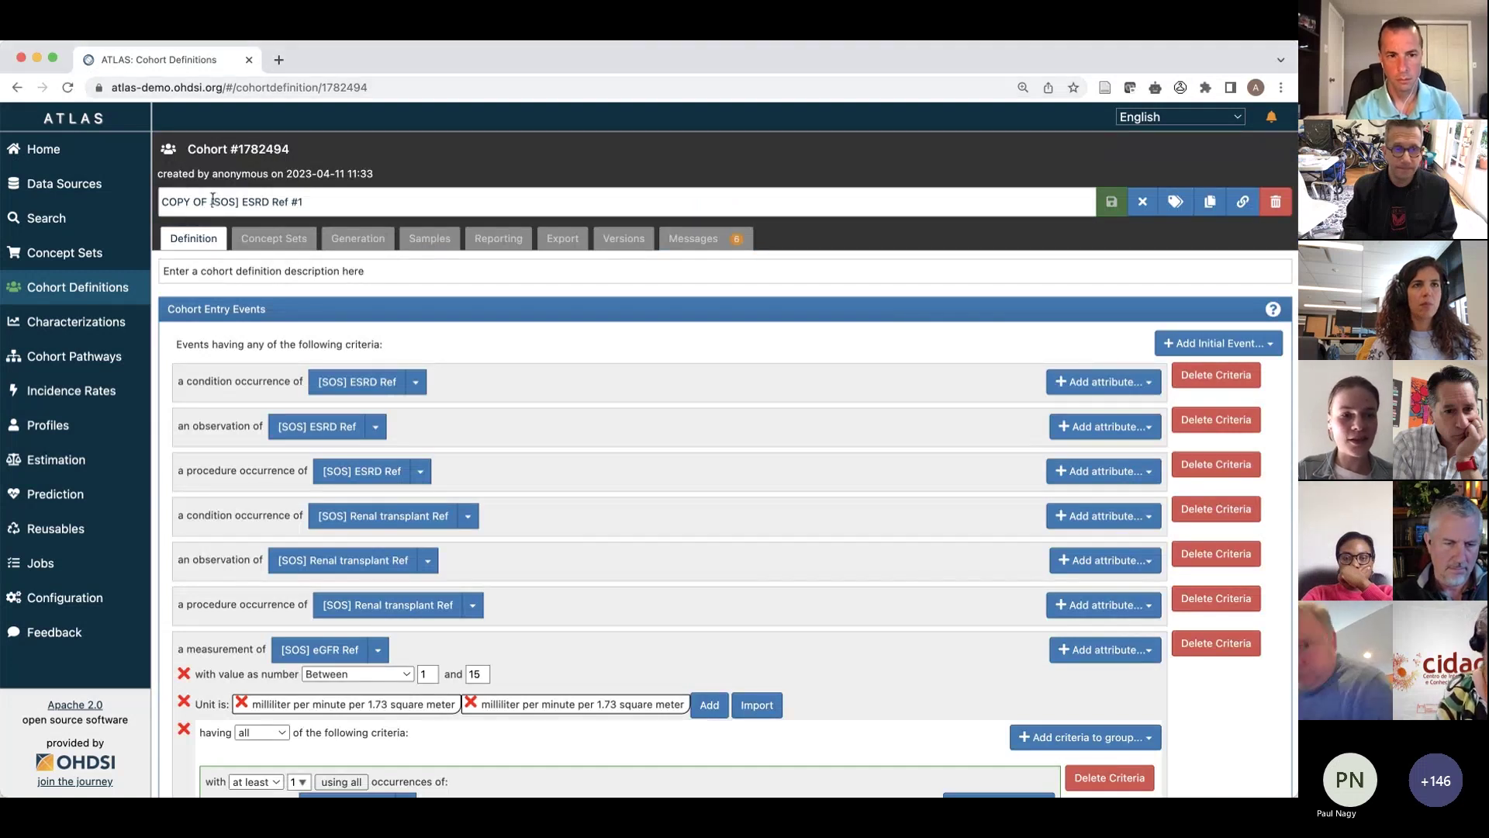
{"action": "key", "text": "BackSpace"}
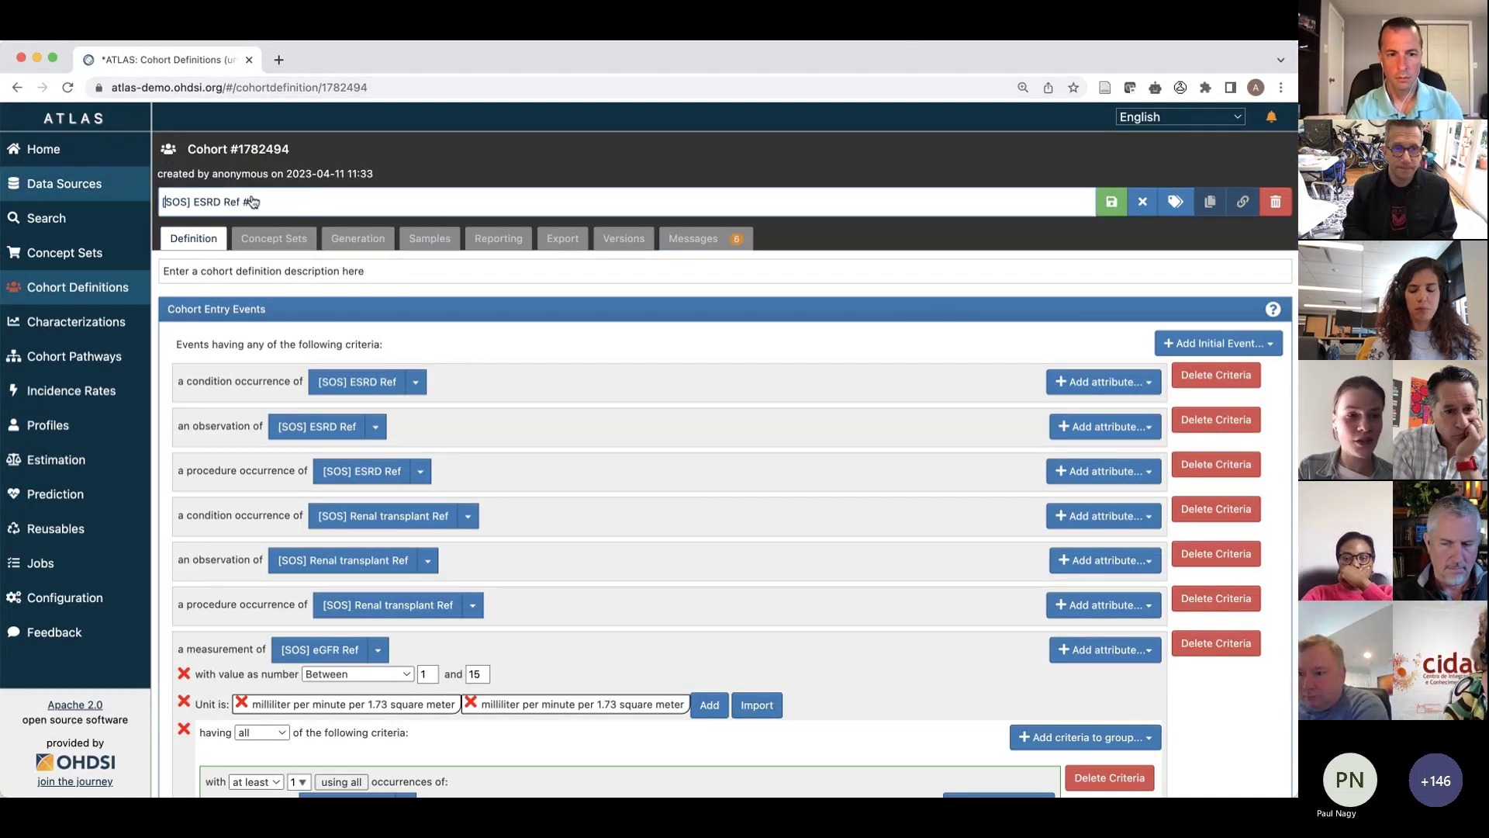
{"action": "left_click", "coordinate": [264, 203]}
{"action": "key", "text": "BackSpace"}
{"action": "type", "text": "2"}
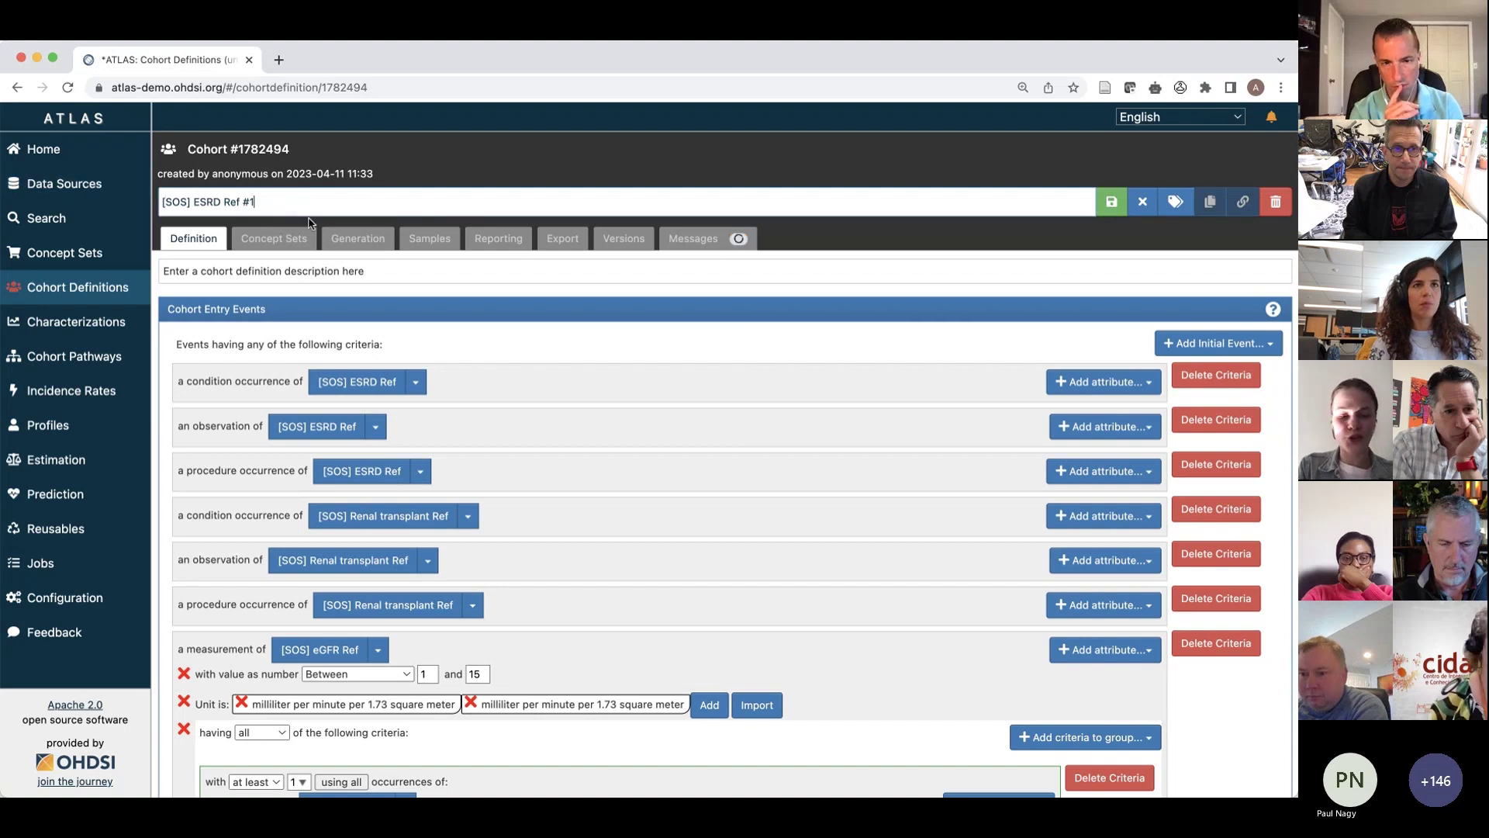
{"action": "left_click", "coordinate": [1113, 203]}
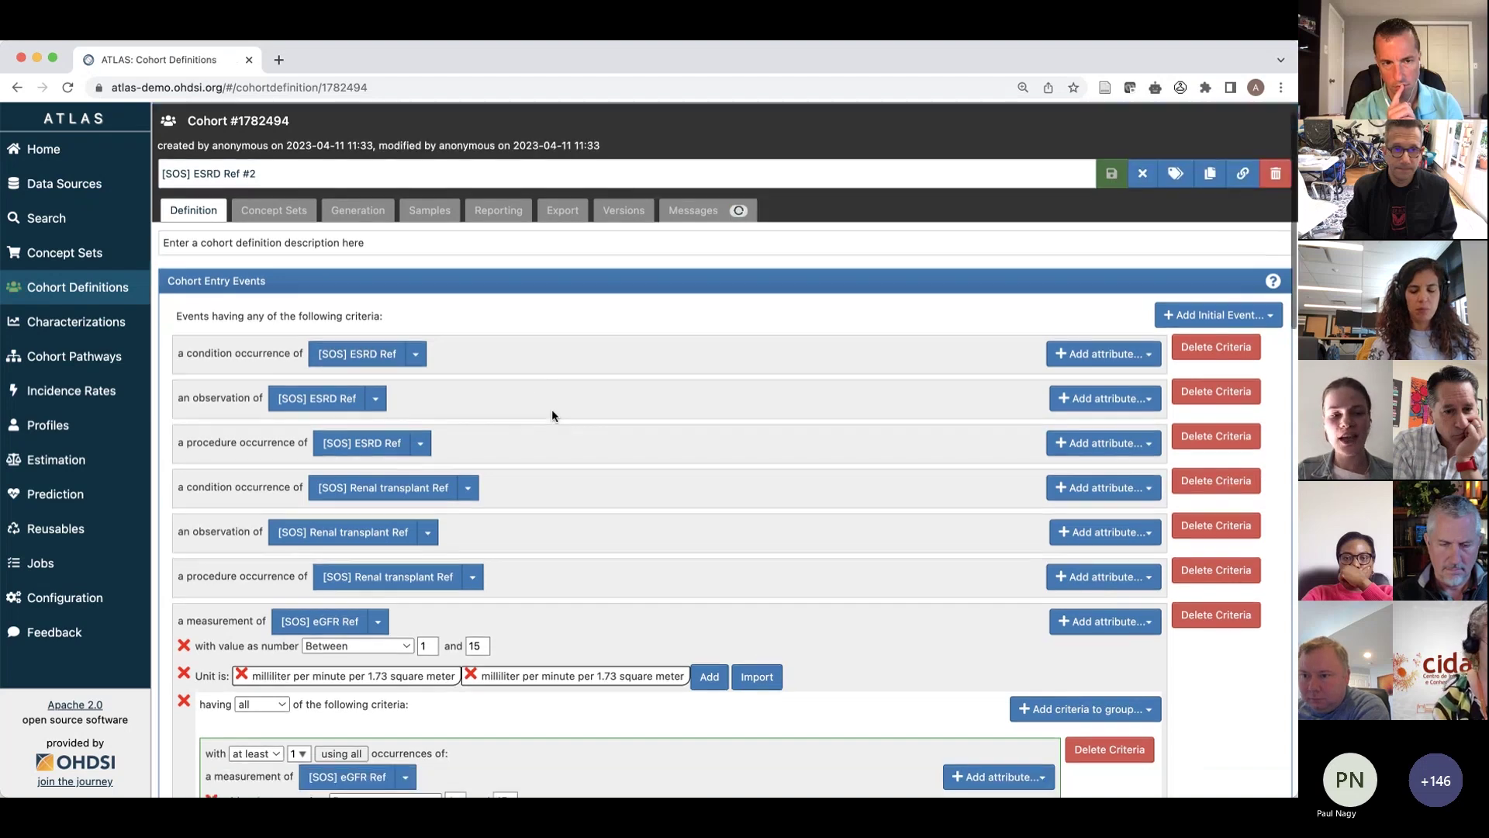
Step: Delete all renal transplant, eGFR and dialysis entry events, keeping only the three [SOS] ESRD Ref criteria, and save the cohort
{"action": "scroll", "coordinate": [552, 416], "scroll_direction": "down", "scroll_amount": 2}
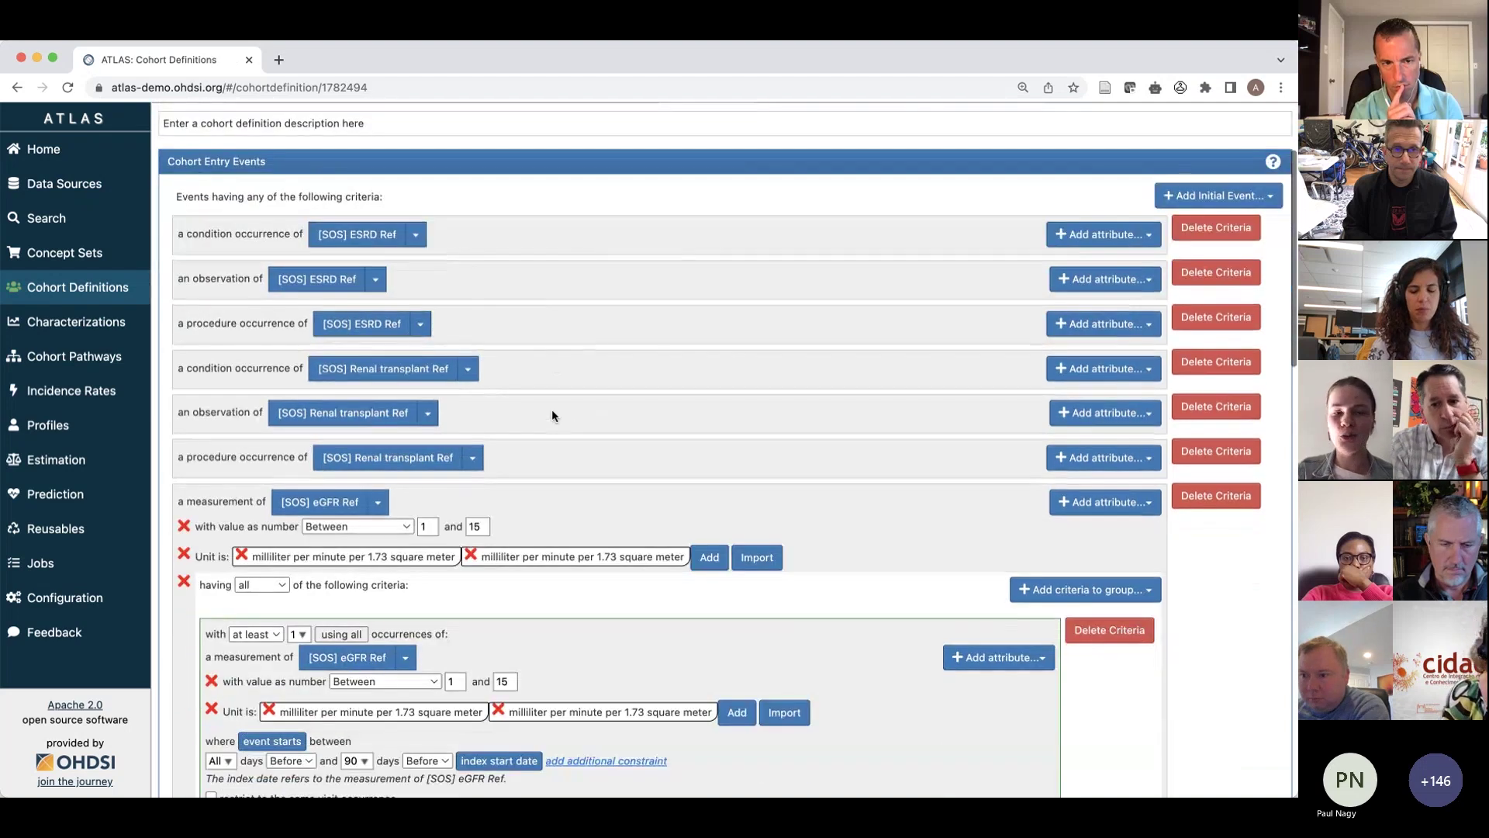
{"action": "left_click", "coordinate": [1216, 366]}
{"action": "left_click", "coordinate": [1216, 364]}
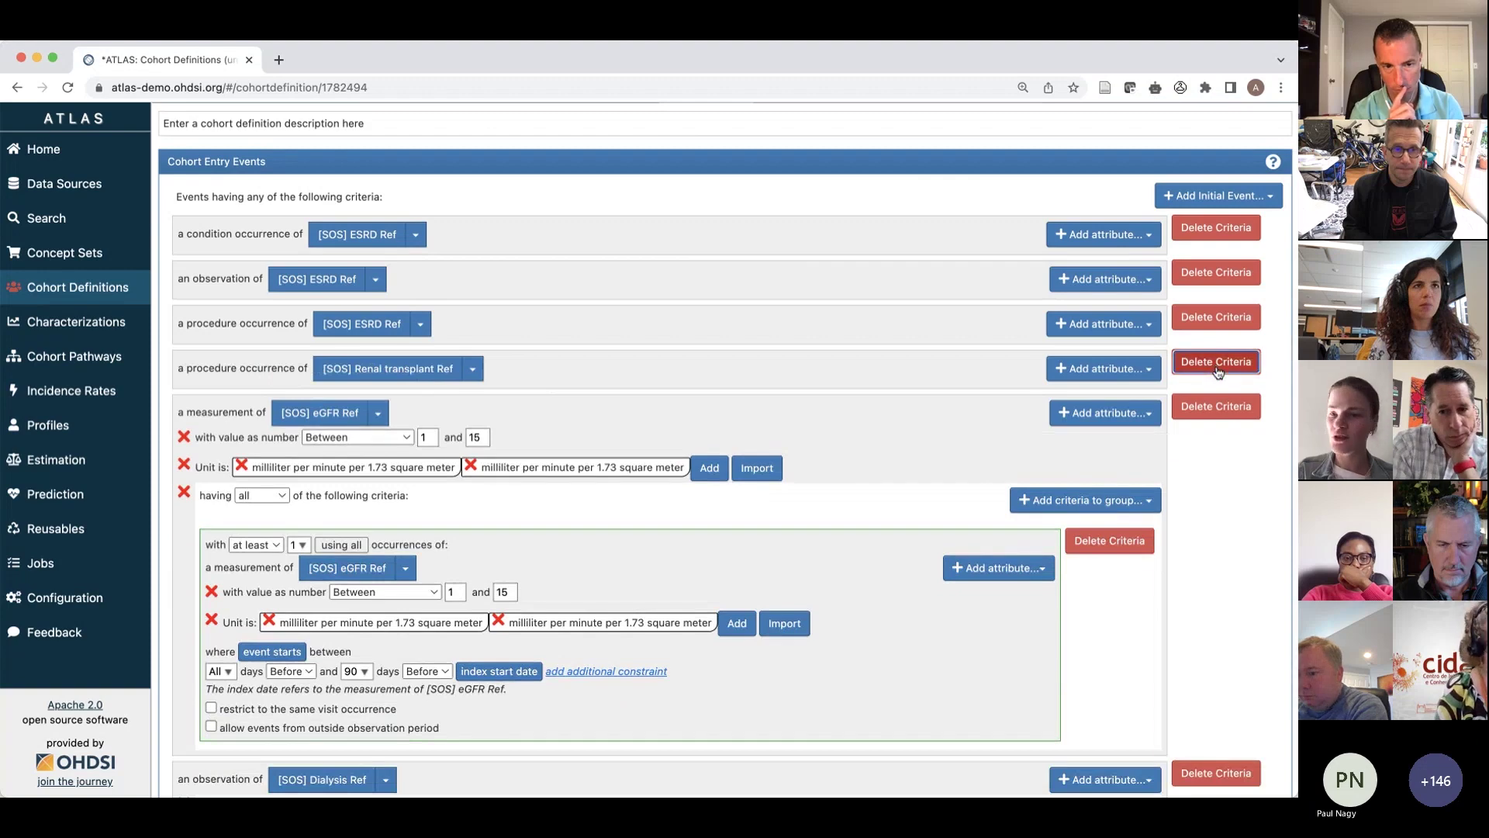
{"action": "left_click", "coordinate": [1216, 365]}
{"action": "left_click", "coordinate": [1217, 365]}
{"action": "left_click", "coordinate": [1216, 364]}
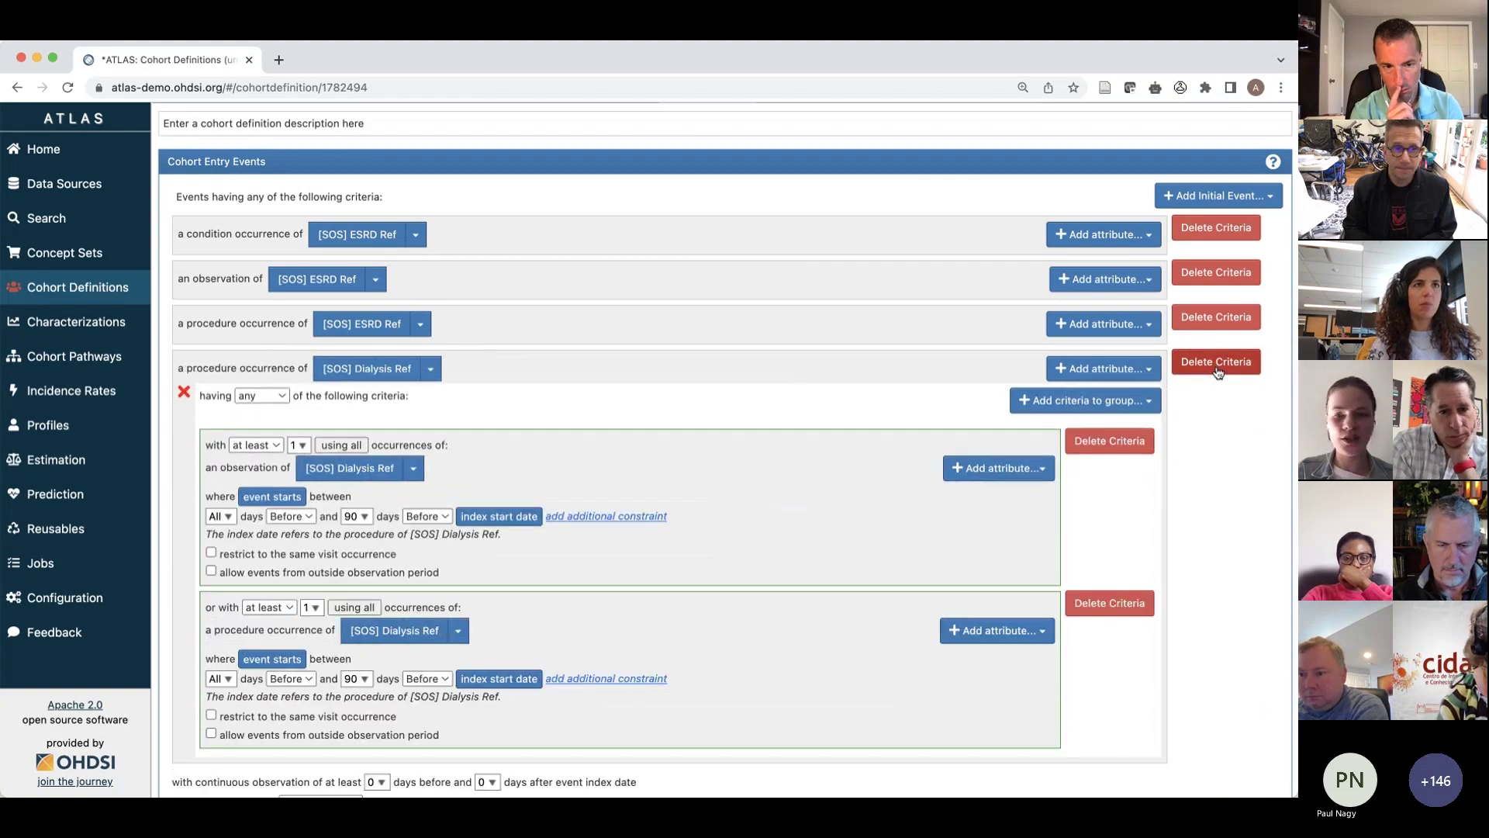
{"action": "left_click", "coordinate": [1216, 365]}
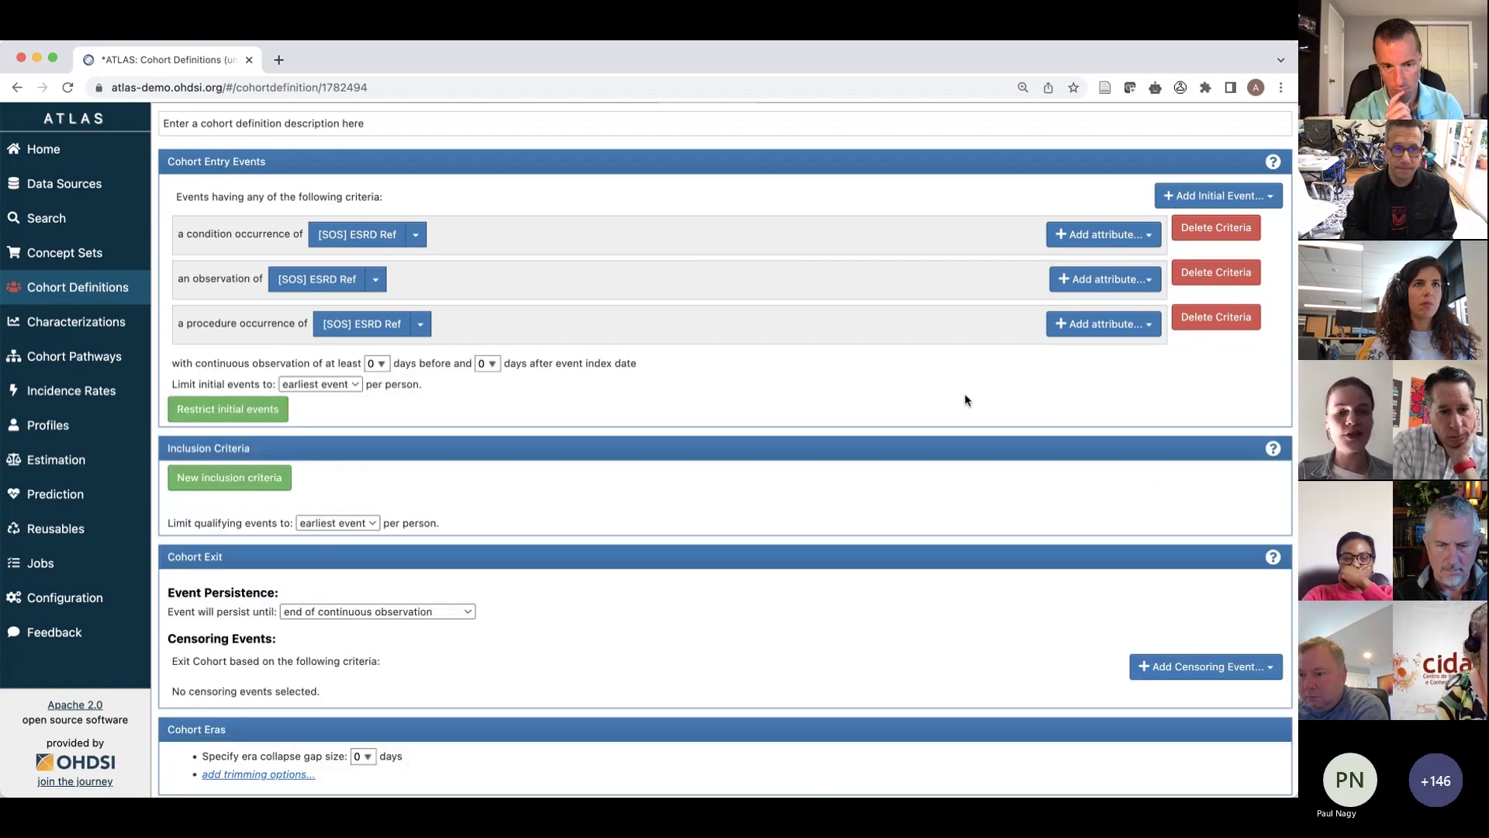
{"action": "scroll", "coordinate": [965, 399], "scroll_direction": "up", "scroll_amount": 3}
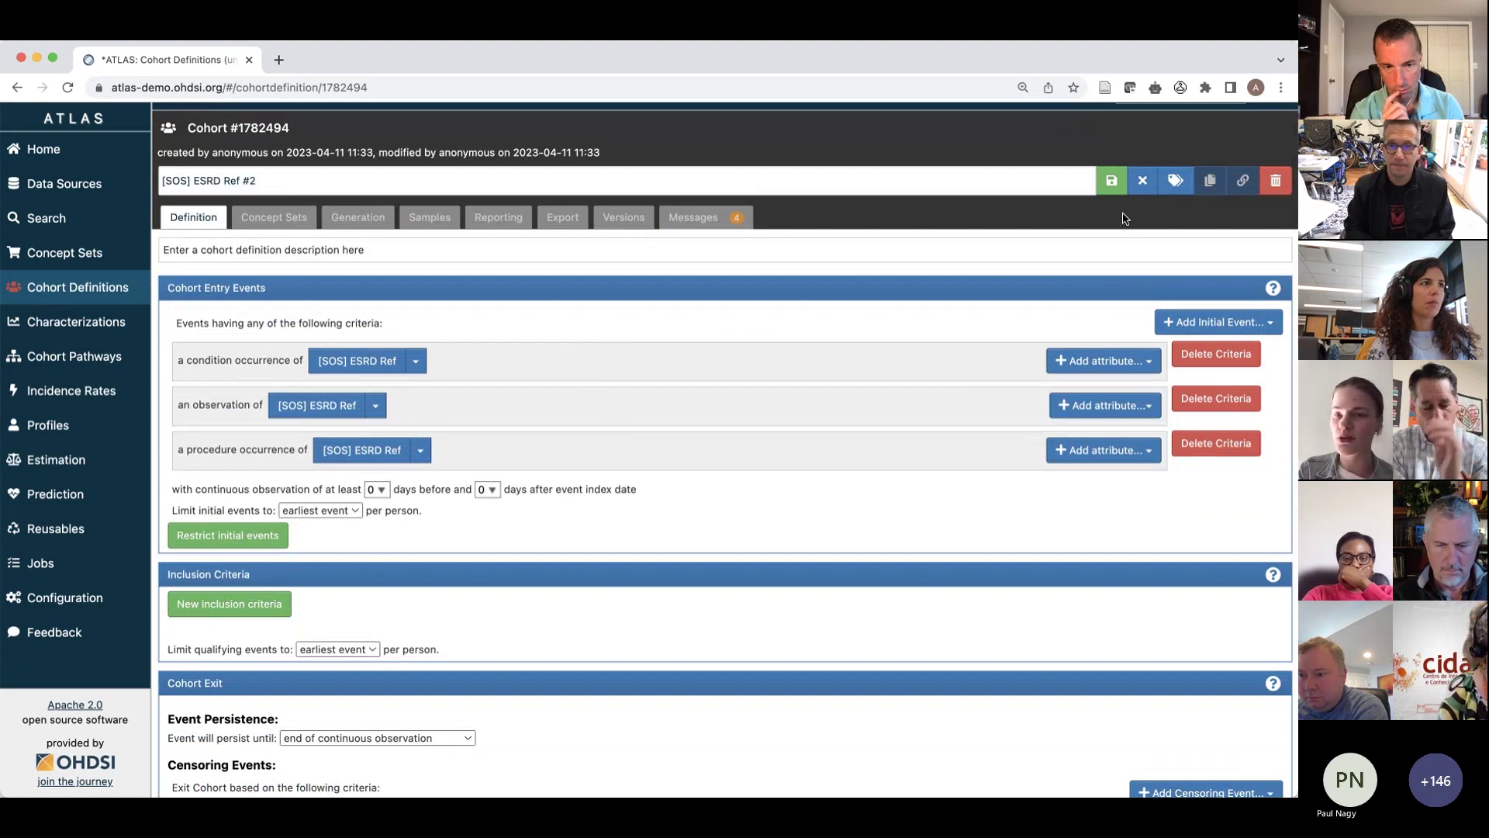
{"action": "left_click", "coordinate": [1111, 180]}
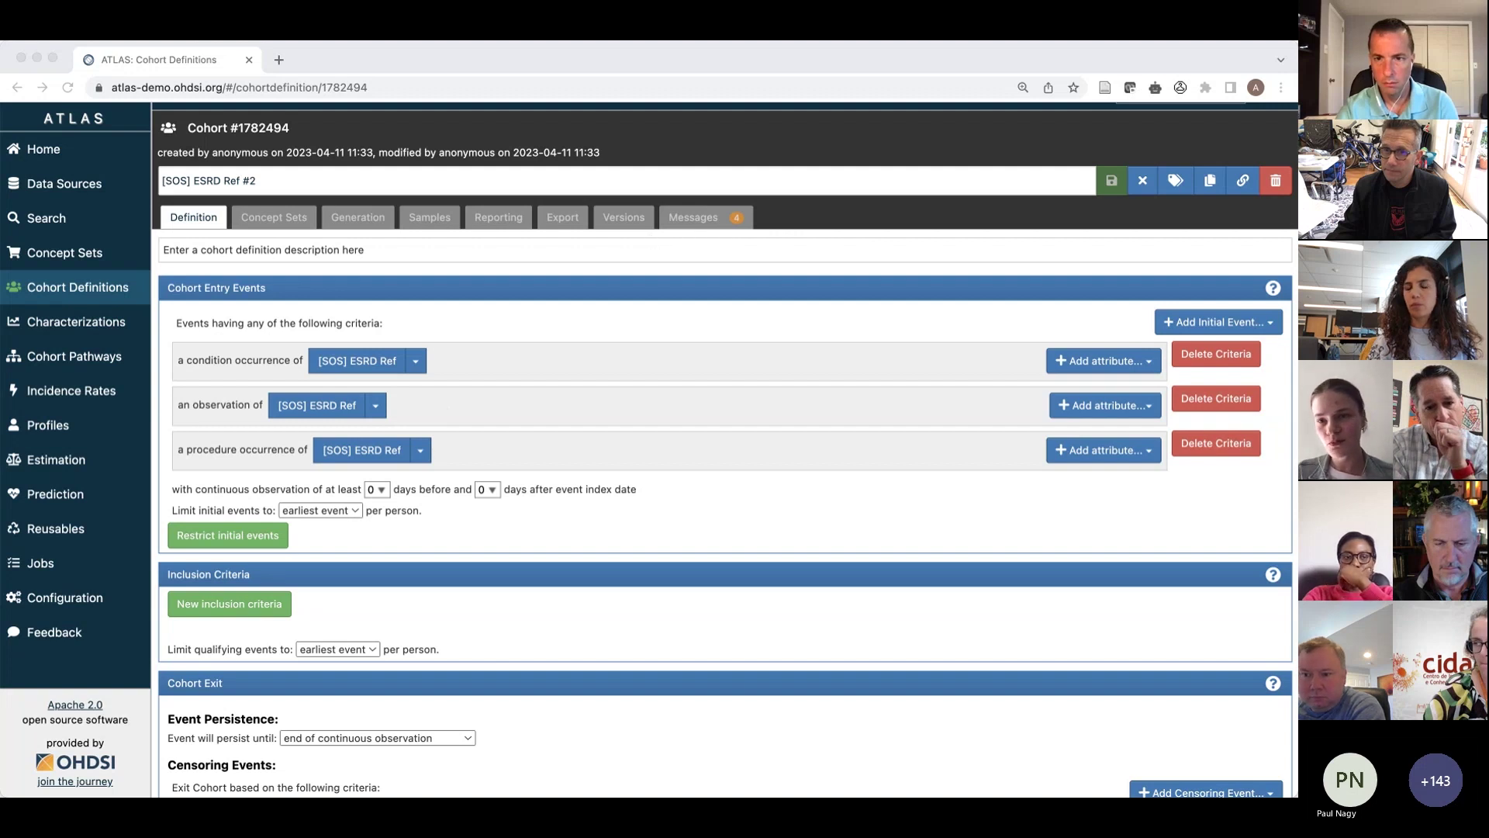
{"action": "left_click", "coordinate": [1129, 188]}
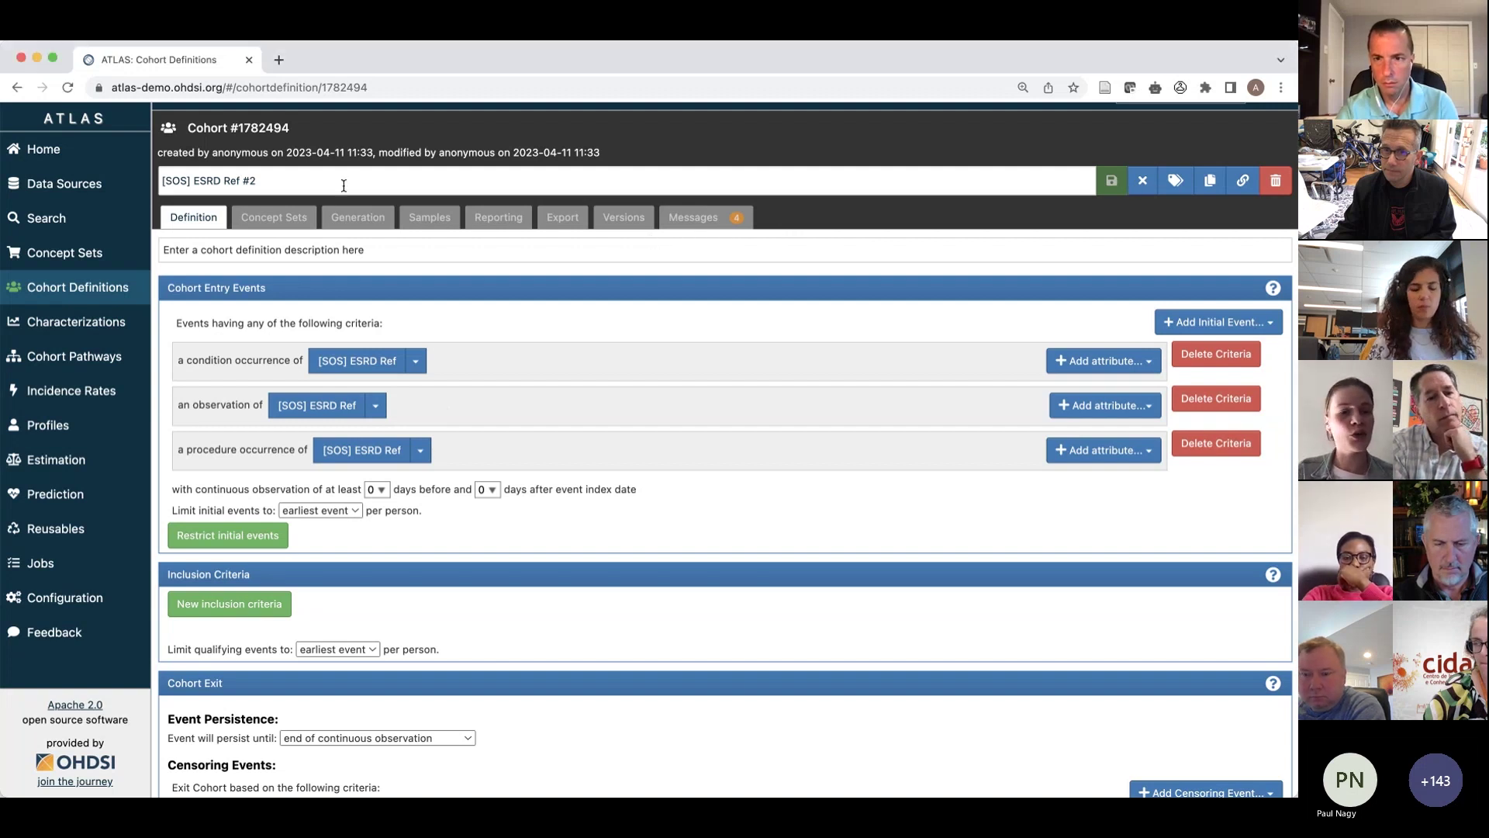
Step: Check the concept sets listed for [SOS] ESRD Ref #2 and return to its definition
{"action": "left_click", "coordinate": [285, 220]}
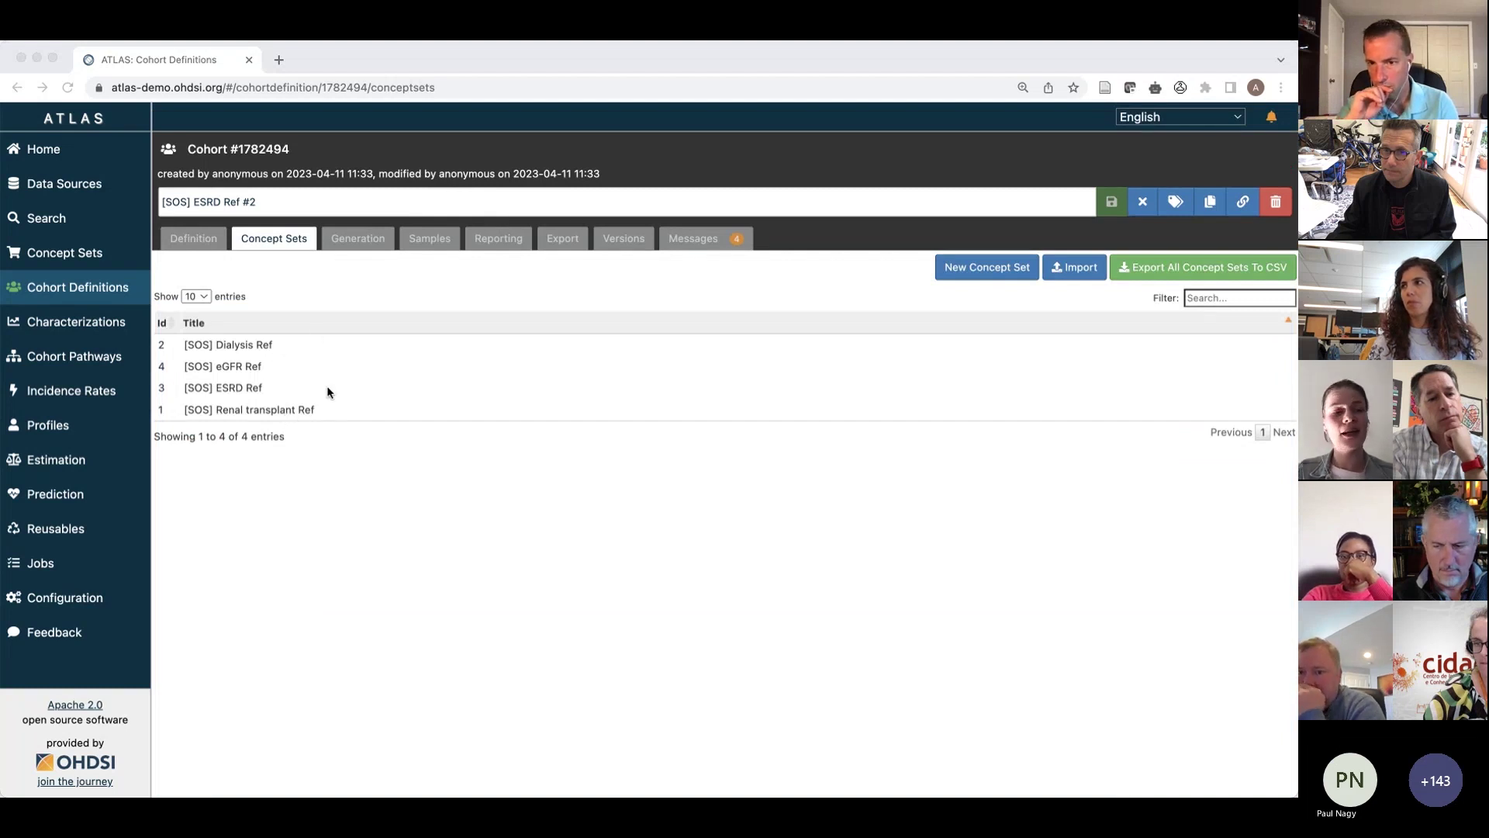
{"action": "left_click", "coordinate": [208, 245]}
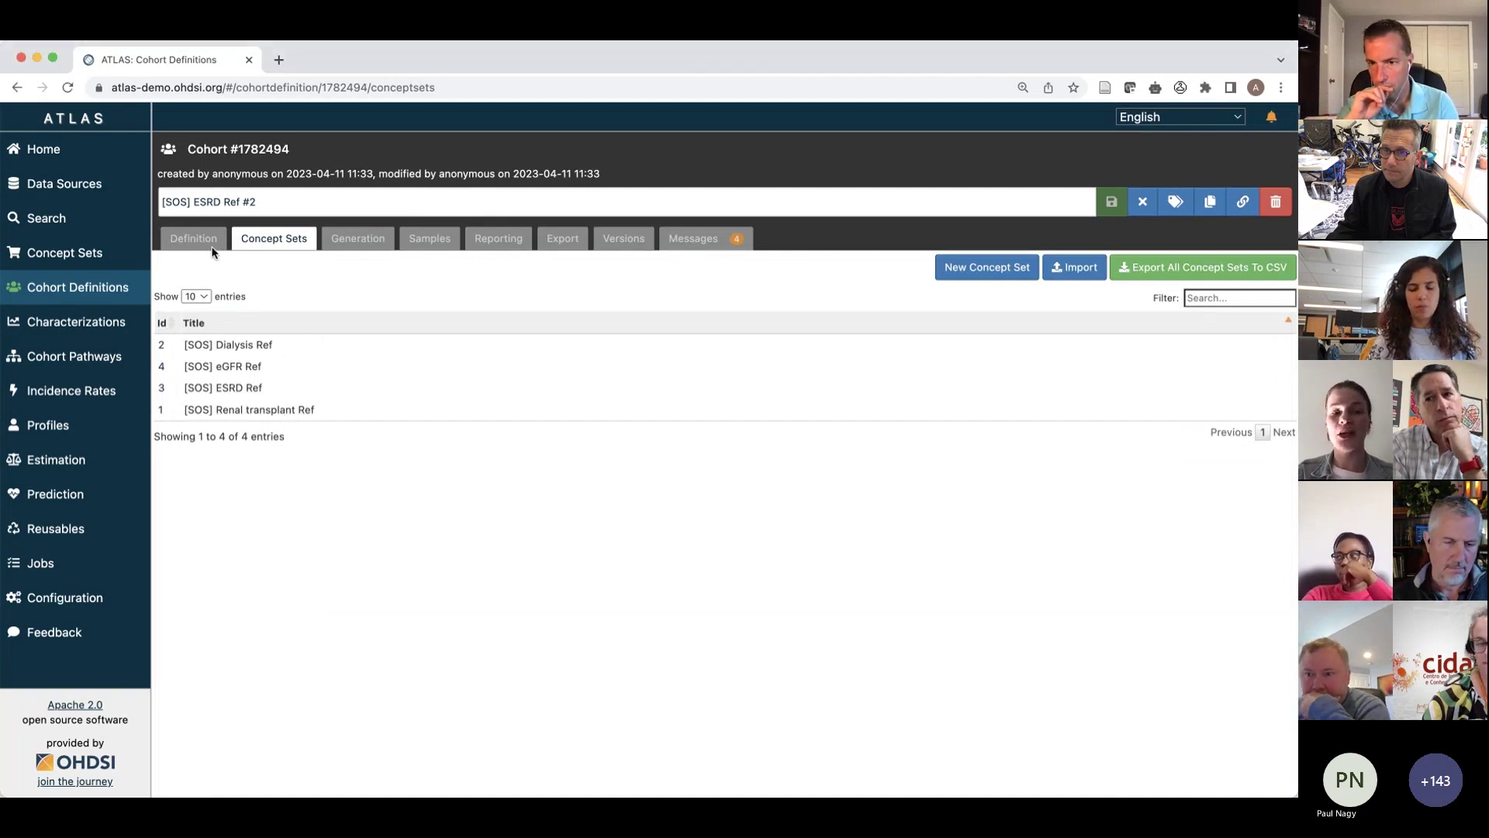
{"action": "left_click", "coordinate": [208, 242]}
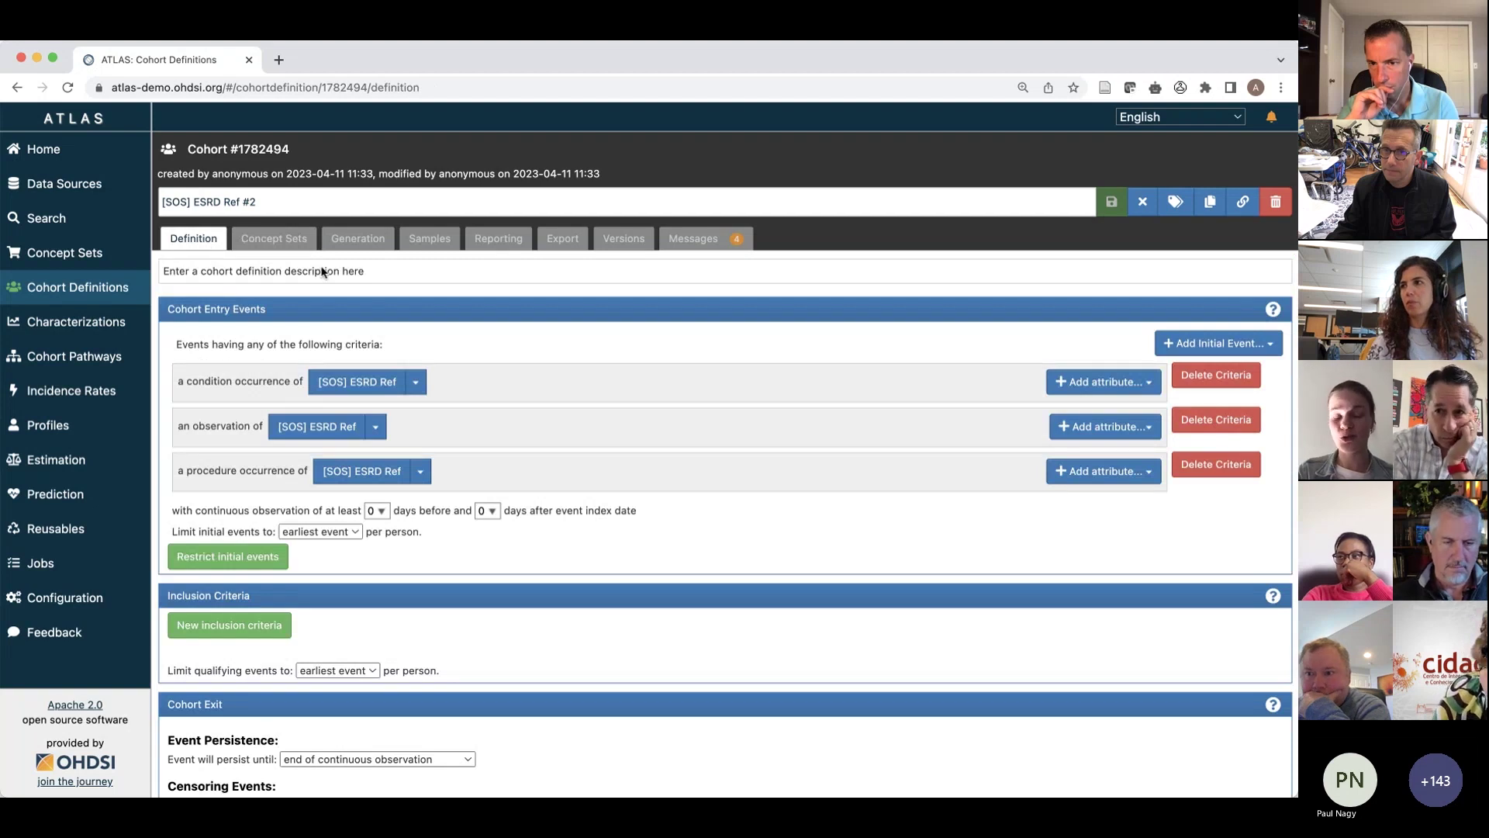